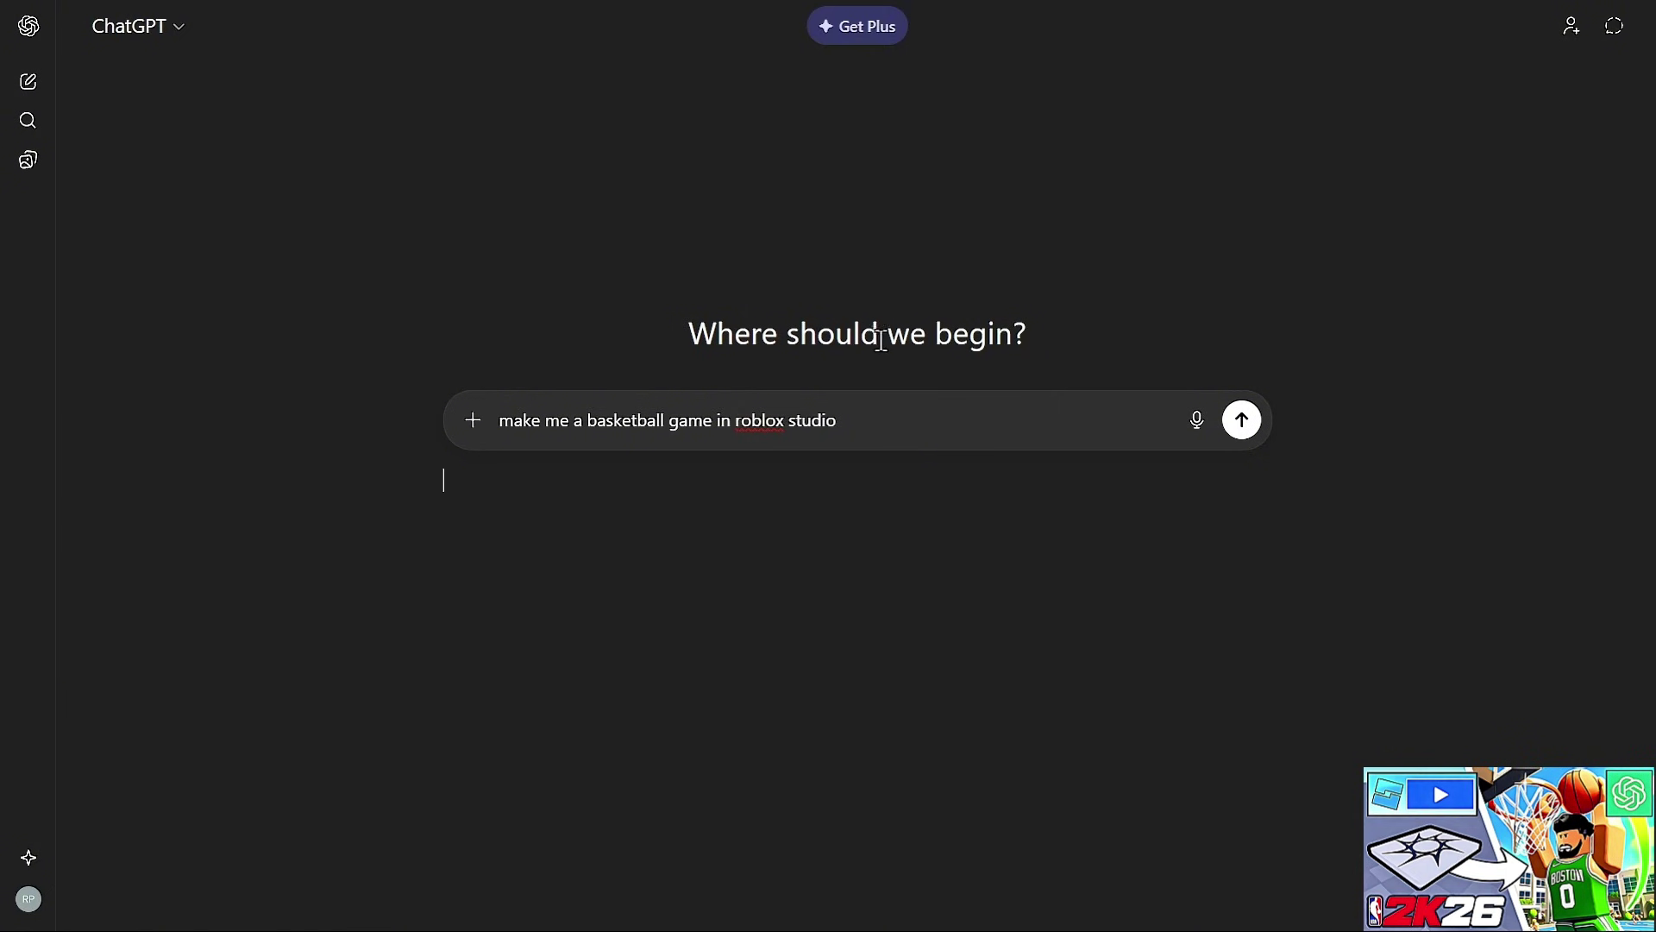
Submit the prompt "make me a basketball game in roblox studio" and read through the generated starter guide
click(1234, 412)
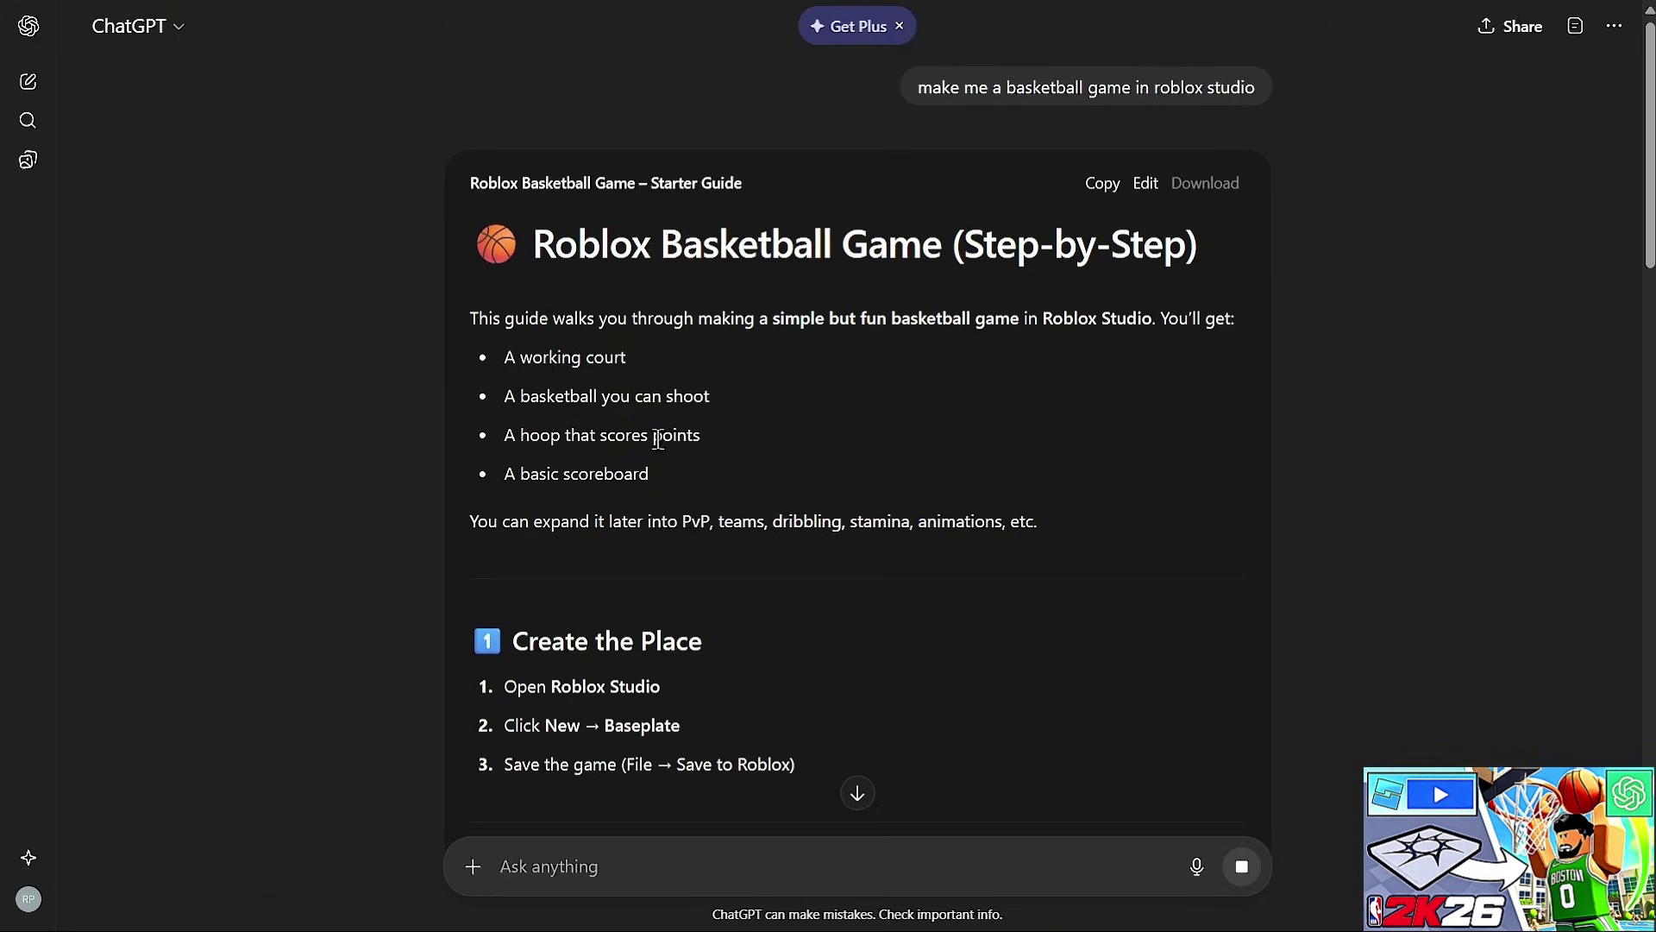
scroll(644, 416, down, 5)
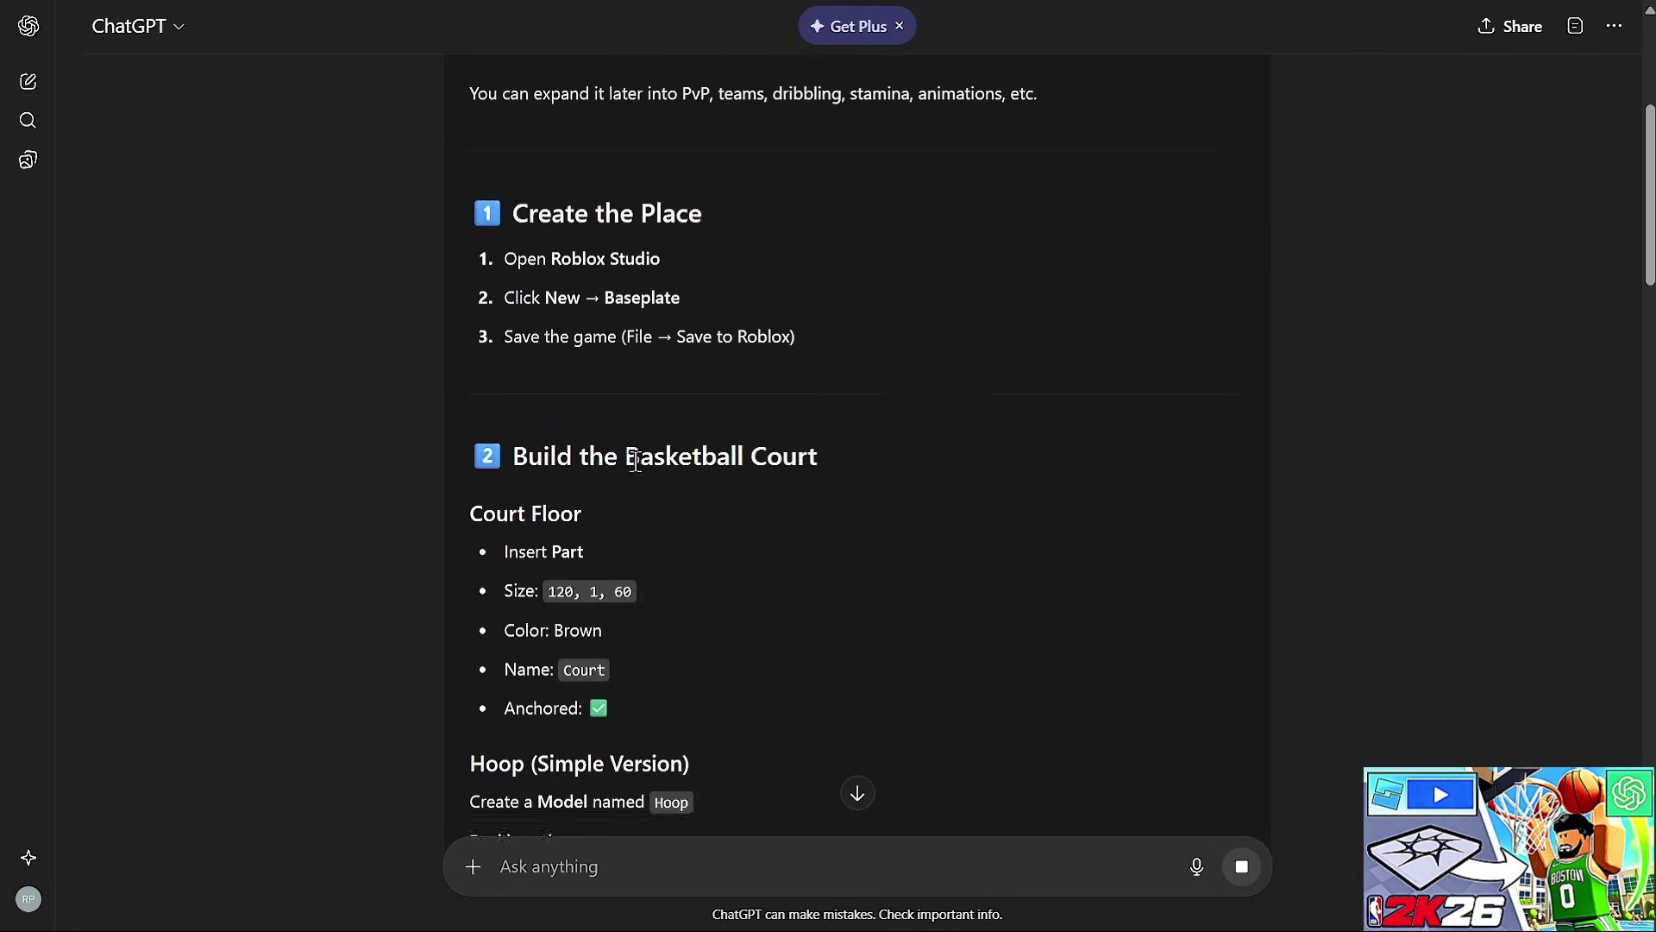
scroll(618, 457, up, 2)
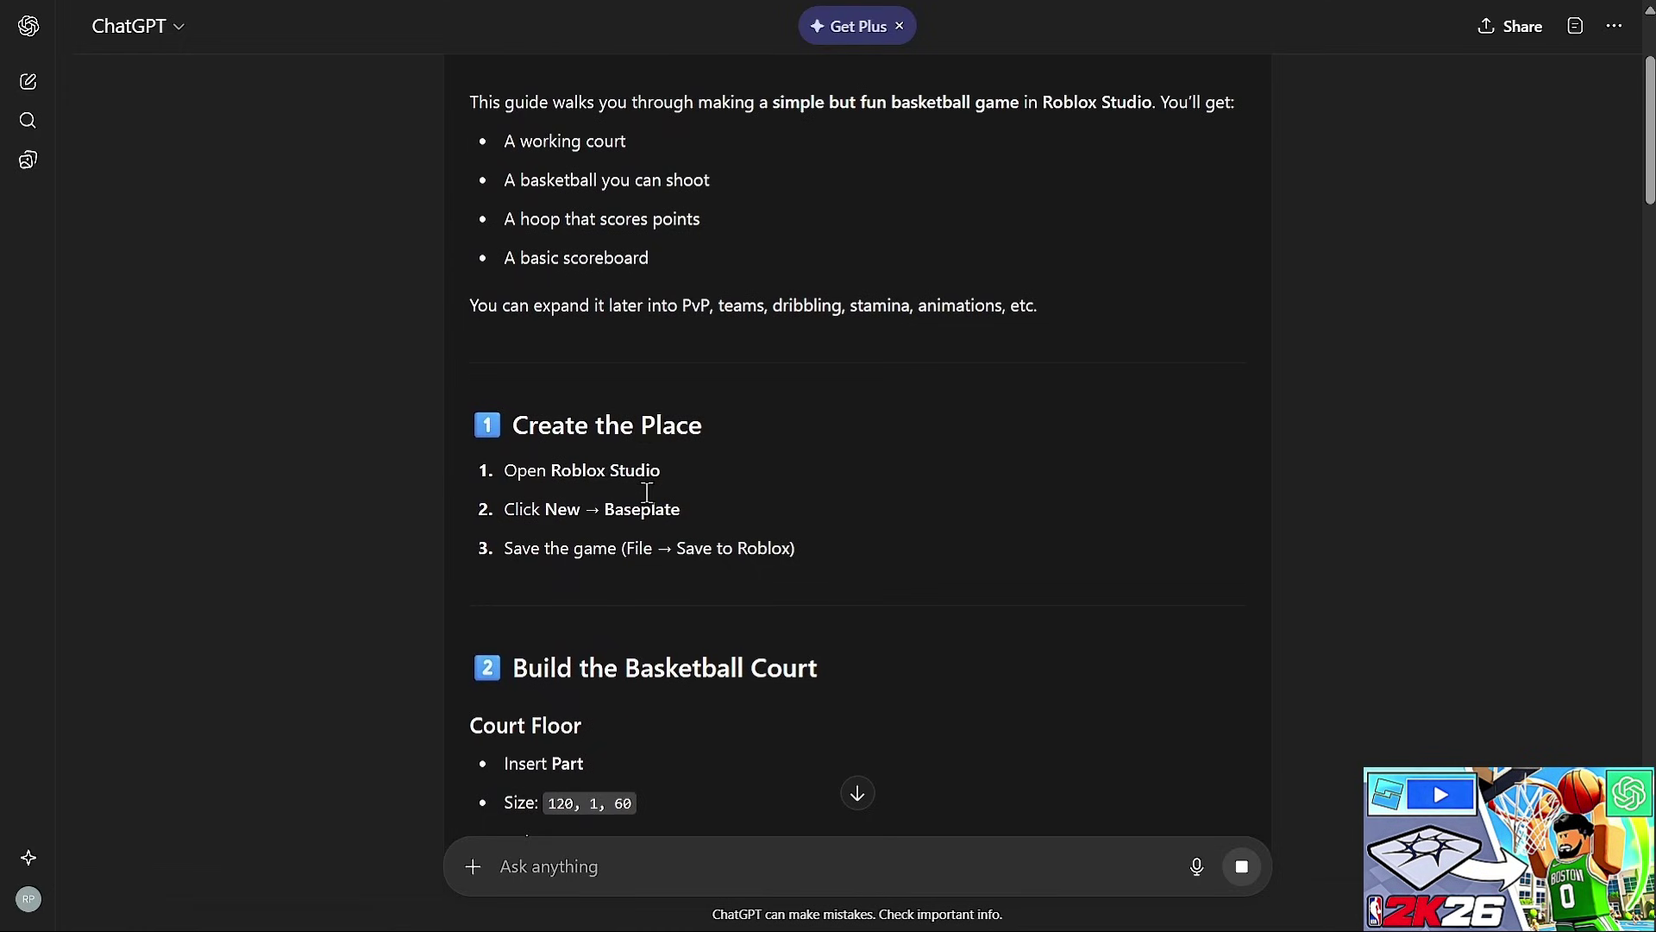
scroll(628, 483, down, 20)
scroll(653, 498, up, 20)
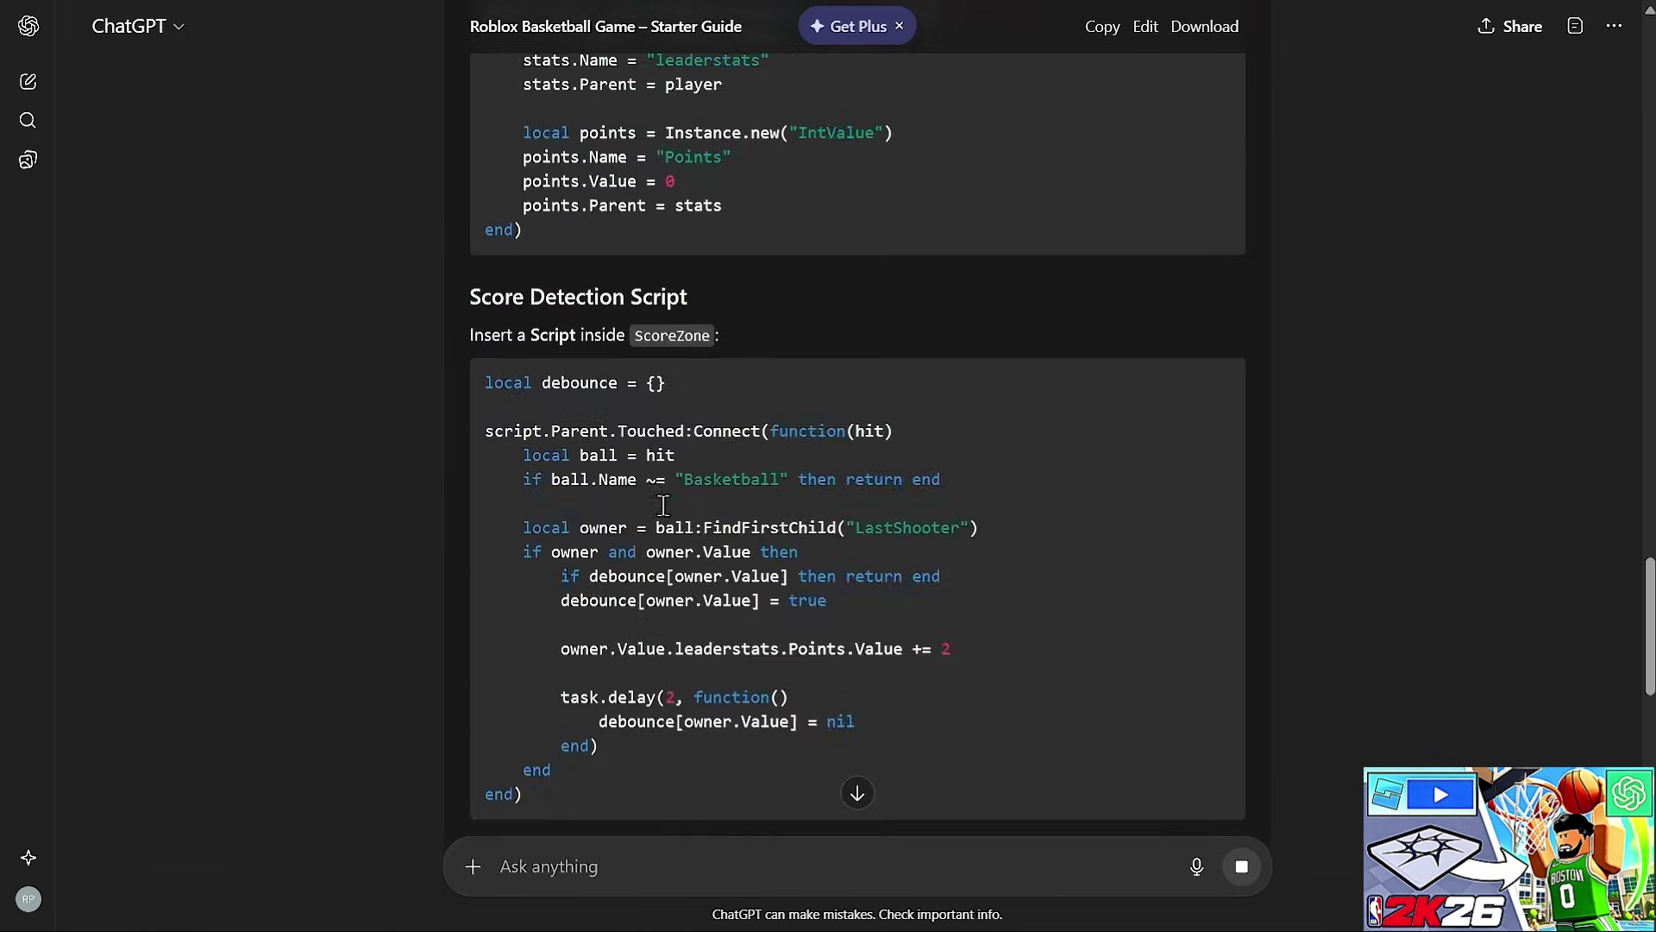
scroll(664, 507, up, 13)
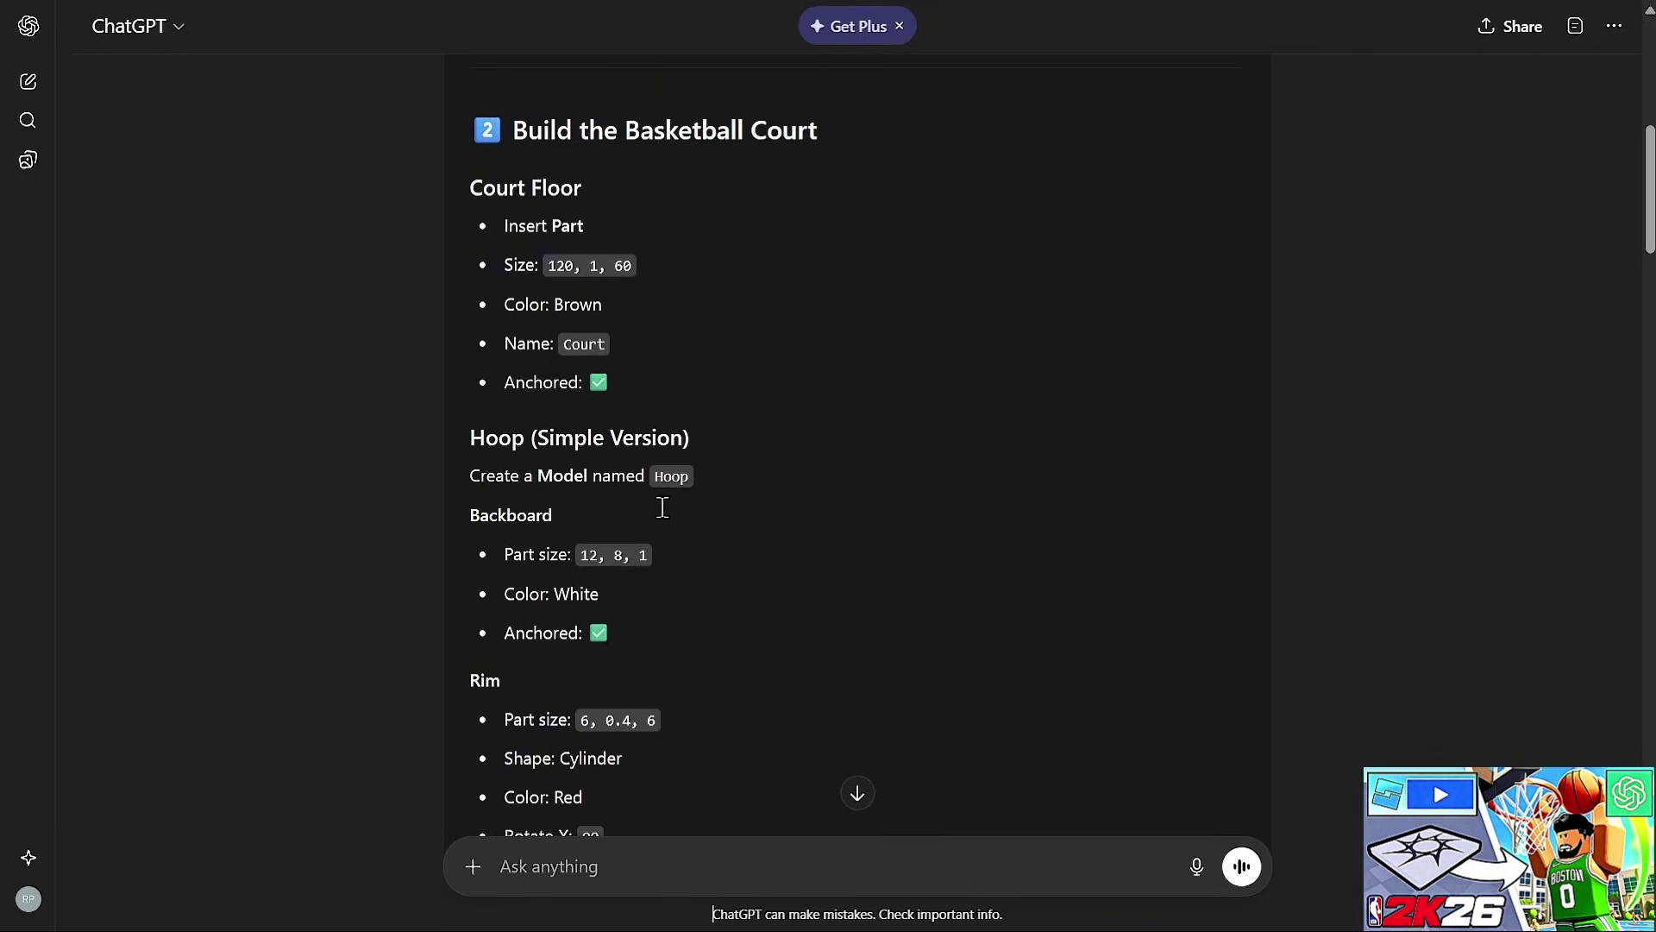
scroll(656, 508, up, 3)
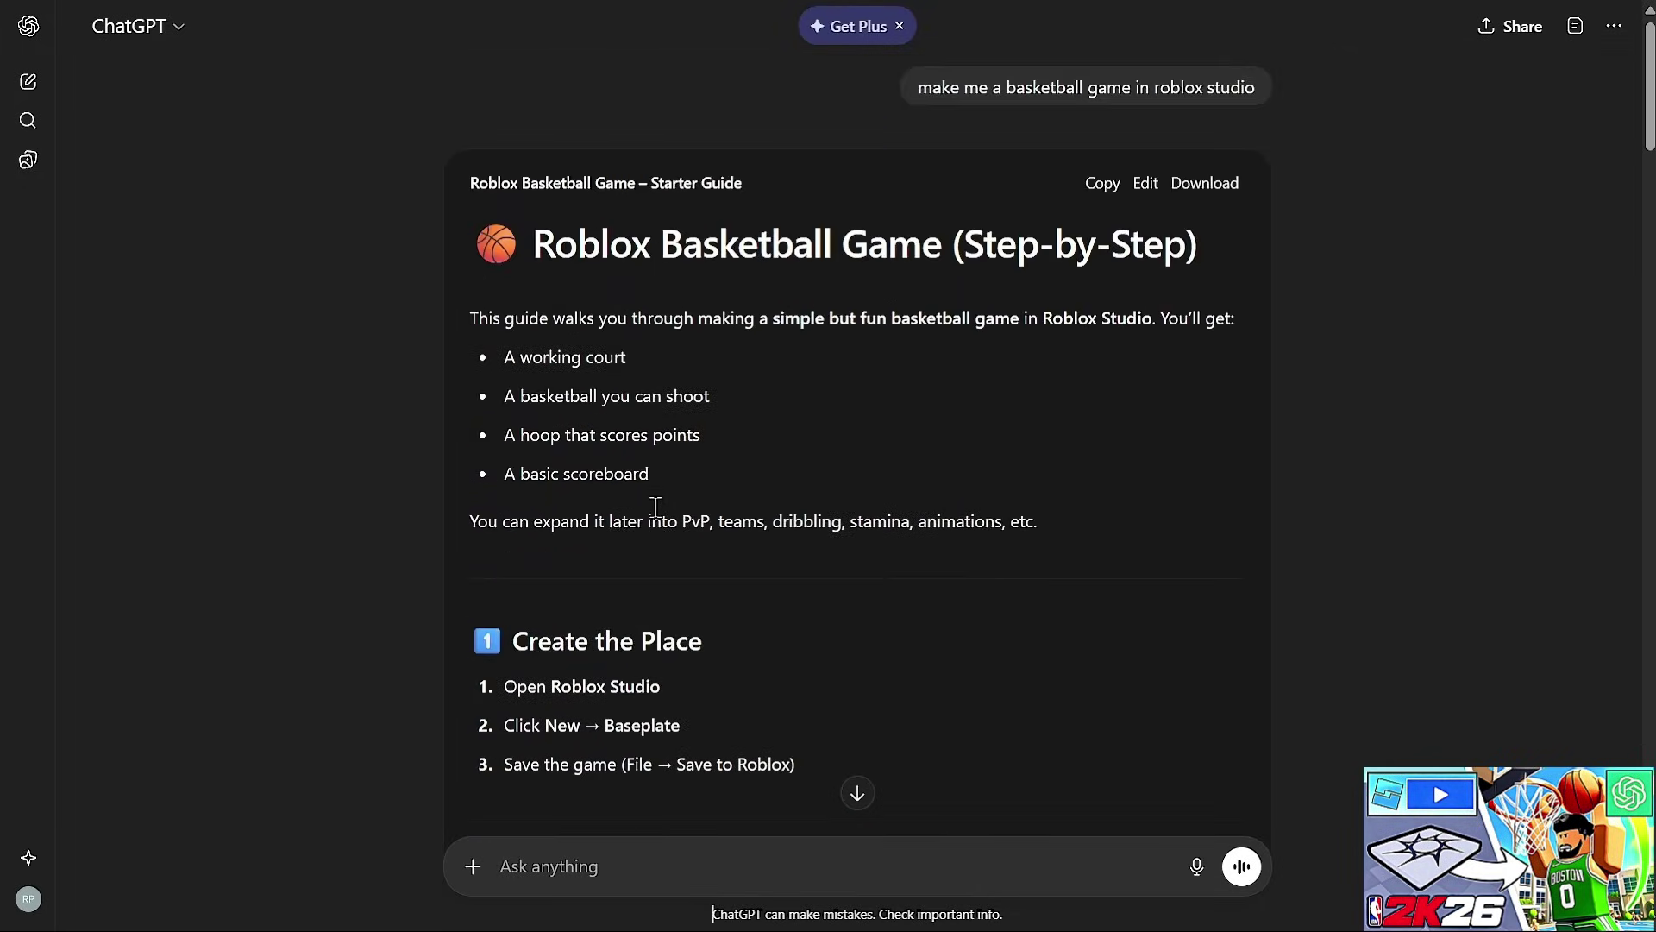
scroll(651, 511, down, 5)
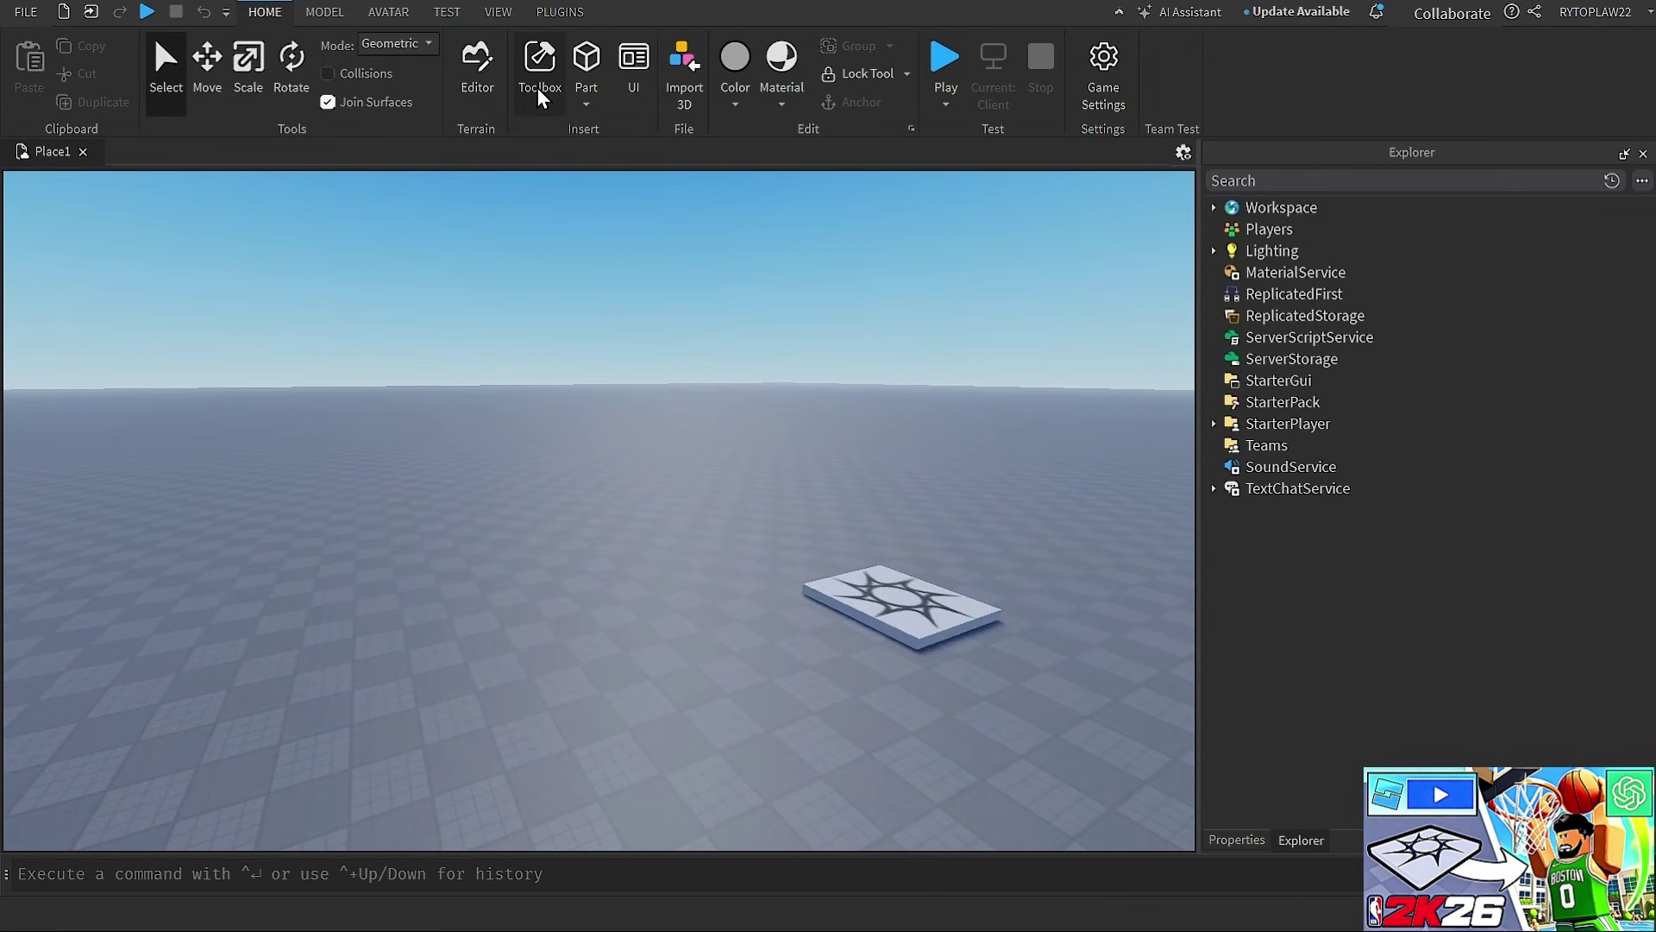
Switch to Roblox Studio and search the Toolbox models for "basketball court"
click(537, 88)
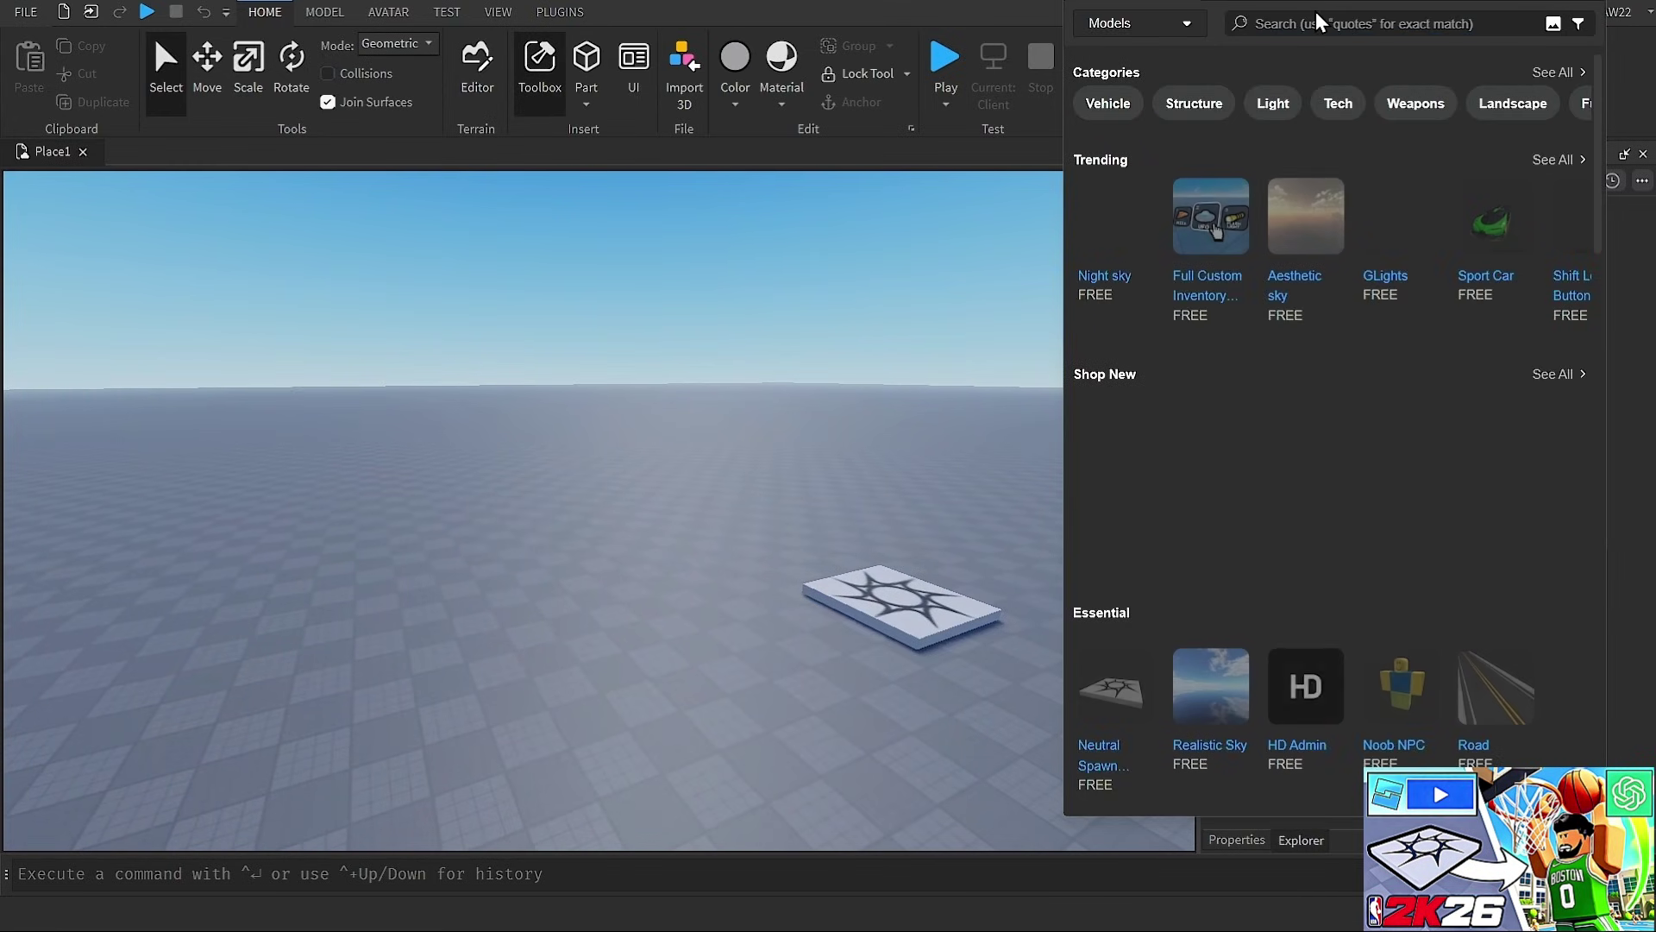
click(1317, 19)
text(basek)
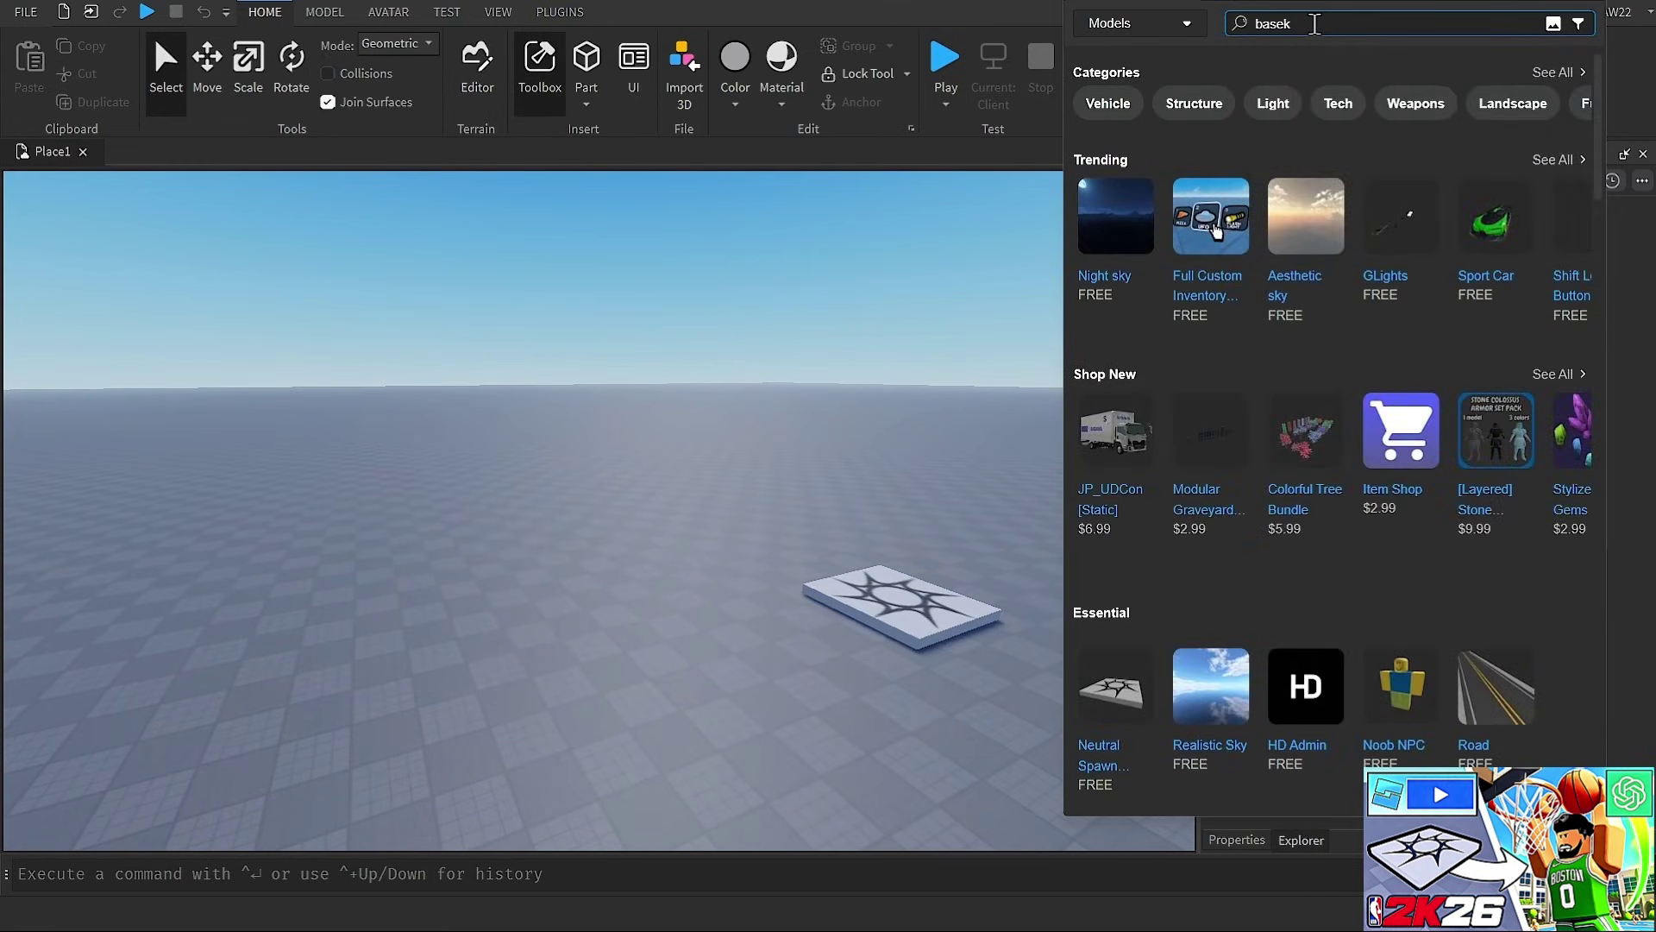
key(BackSpace)
key(BackSpace)
text(ketball)
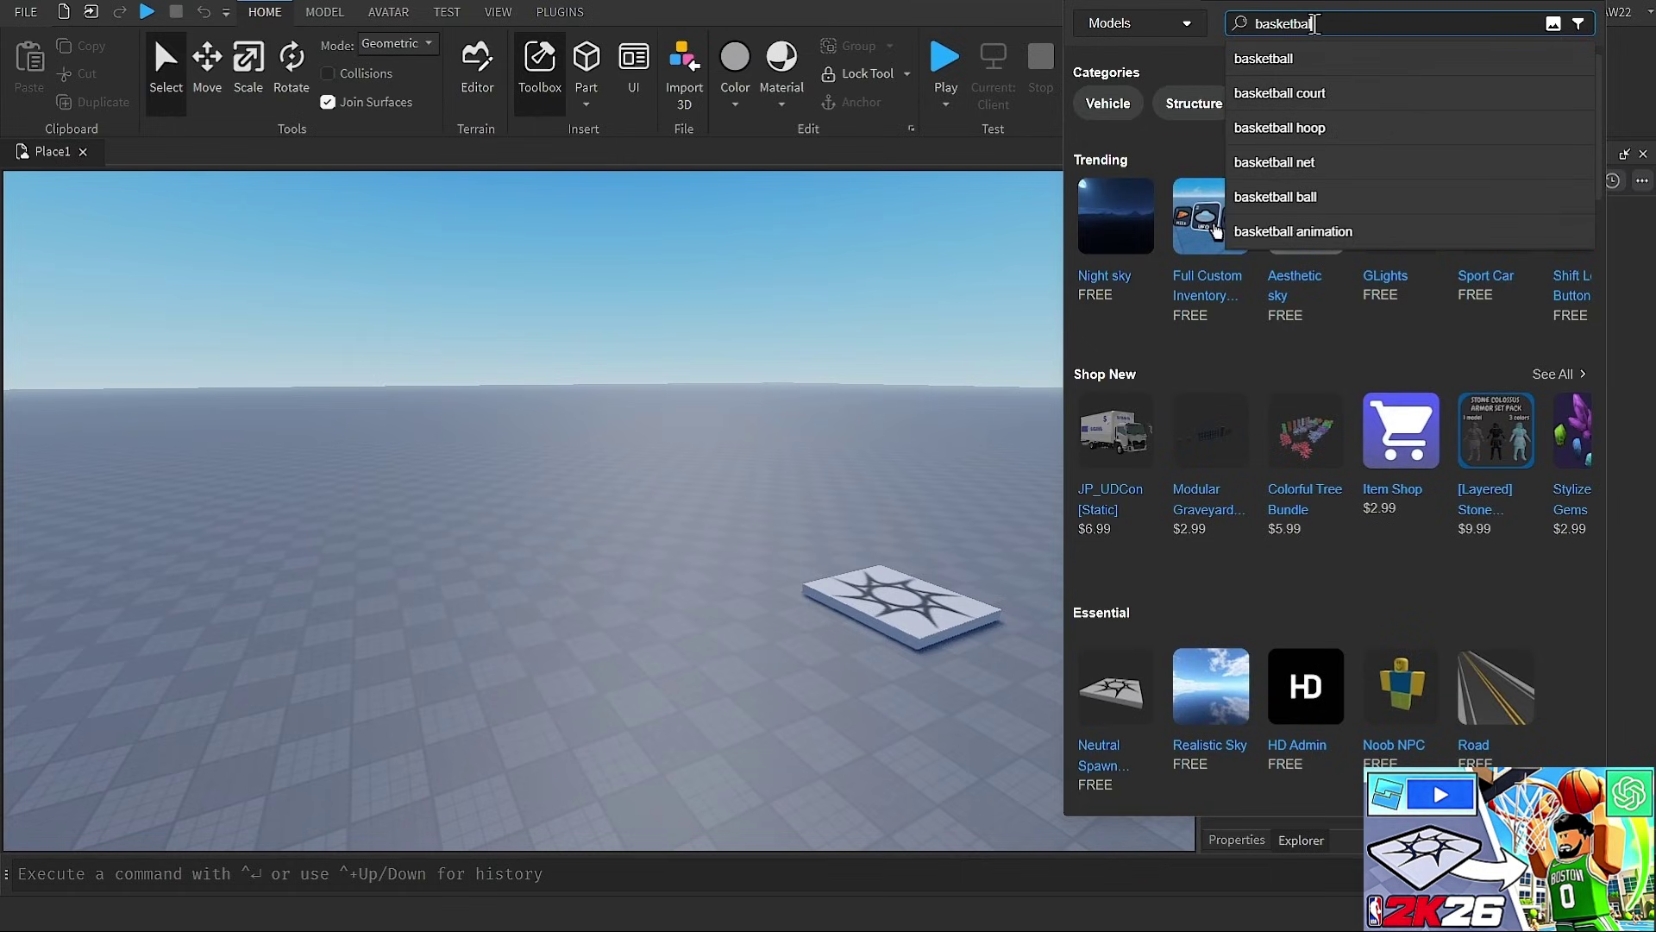
text( co)
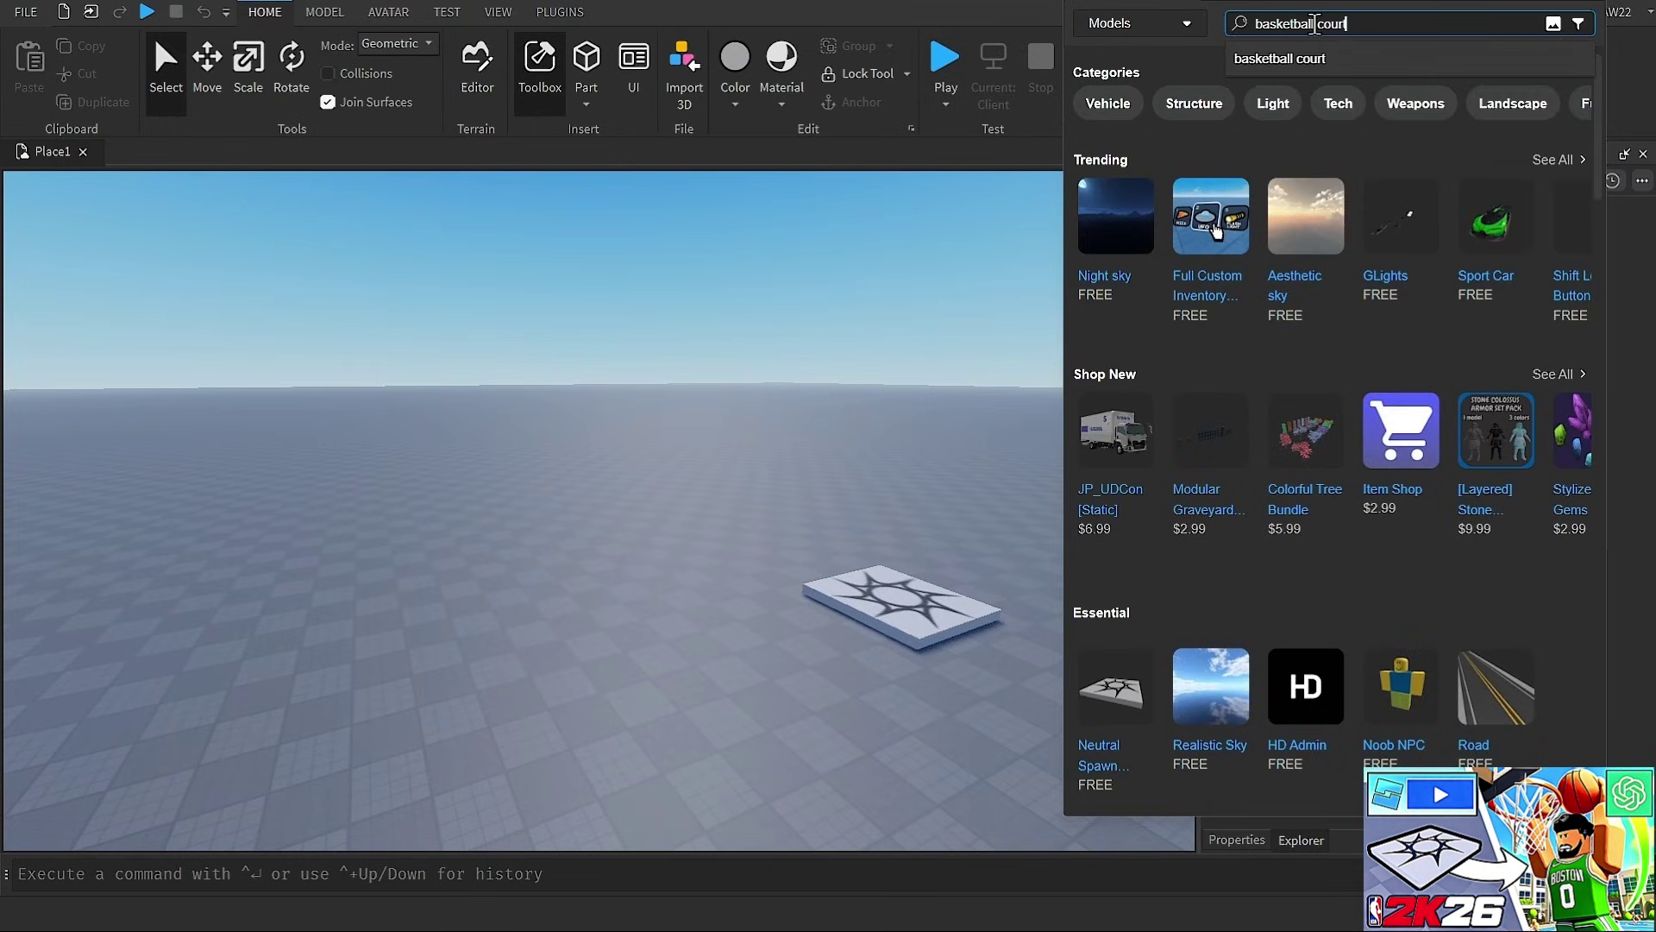
text(ur)
key(Return)
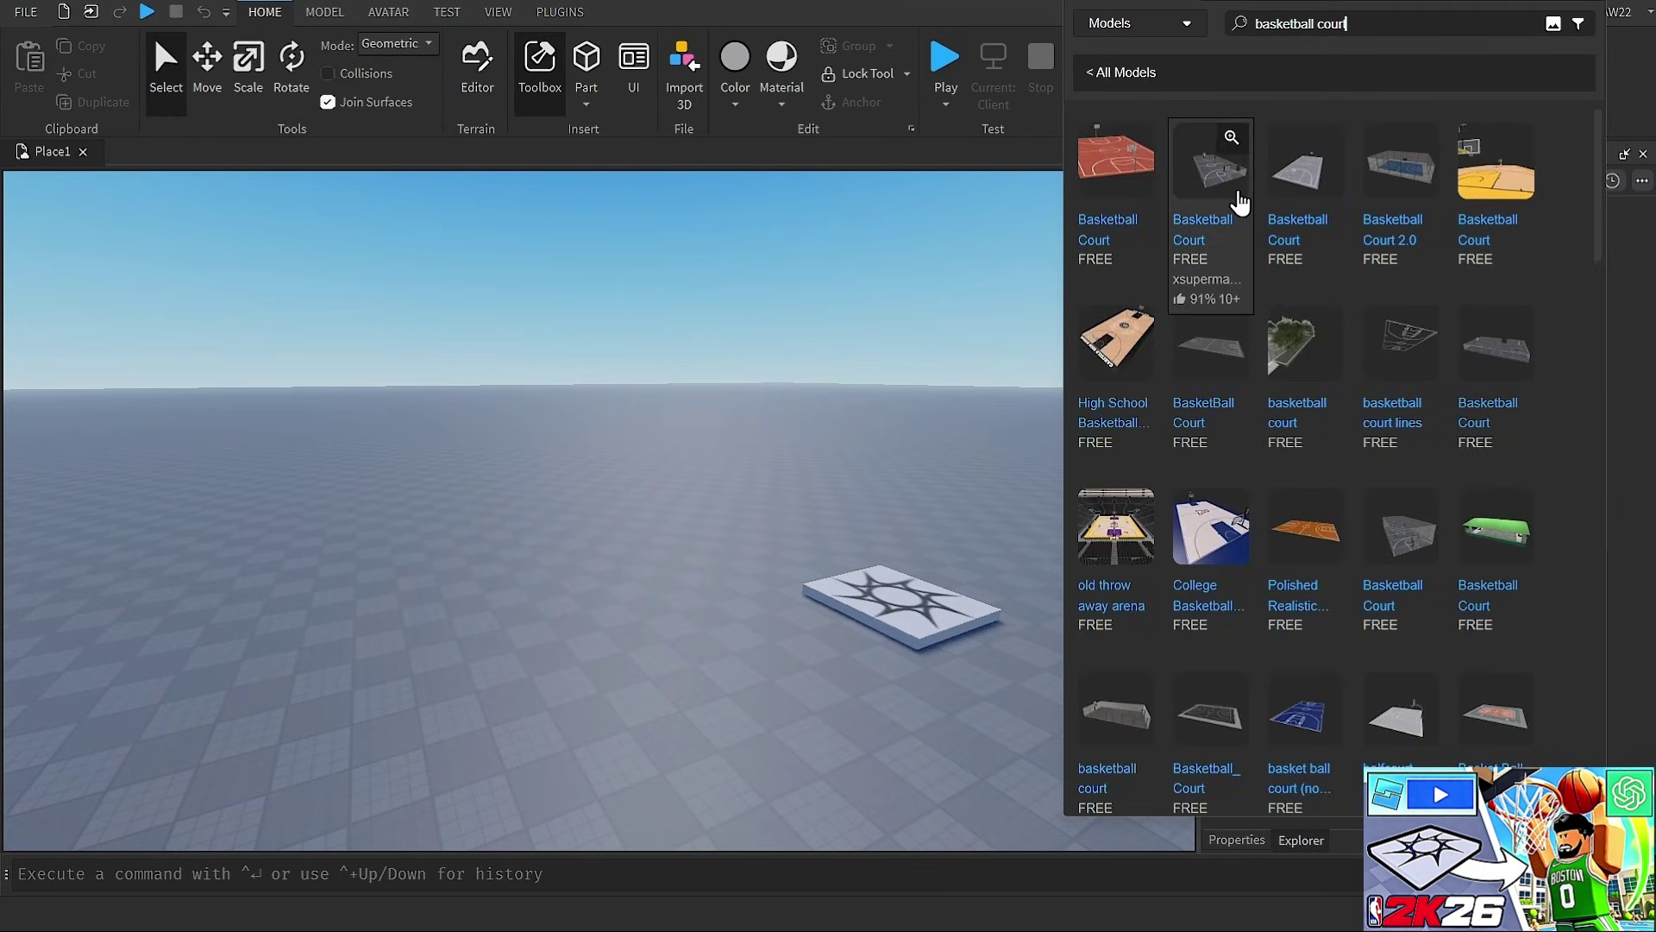
Insert the free grey Basketball Court model with two hoops into the workspace and close the Toolbox
click(1300, 183)
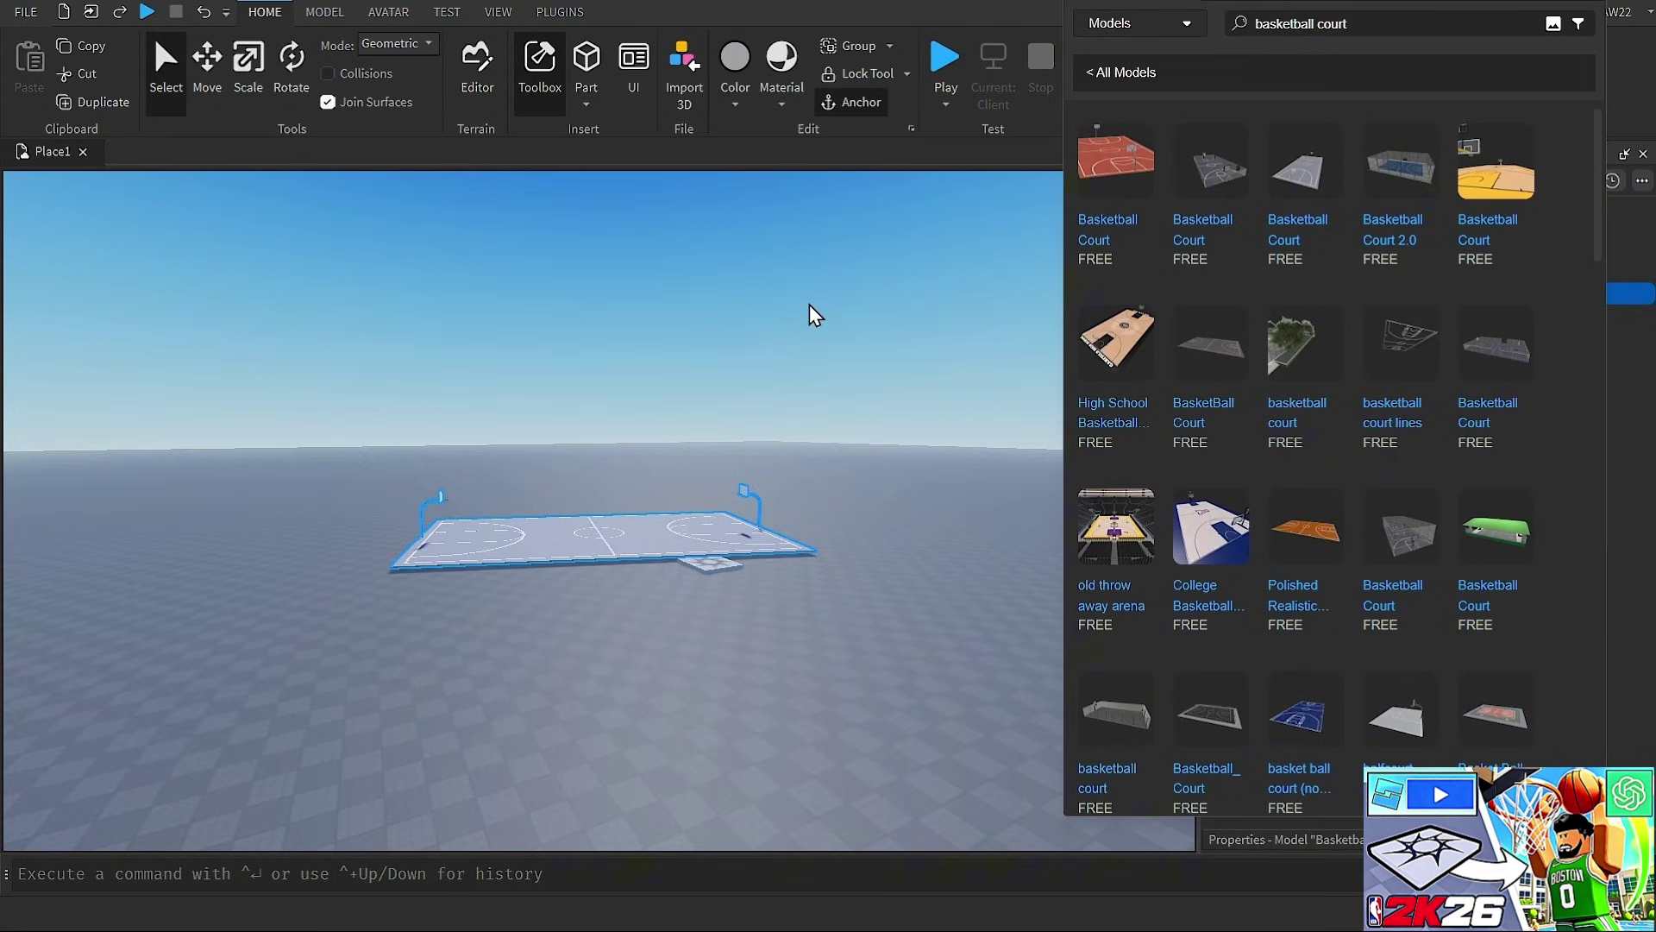
click(528, 69)
key(w)
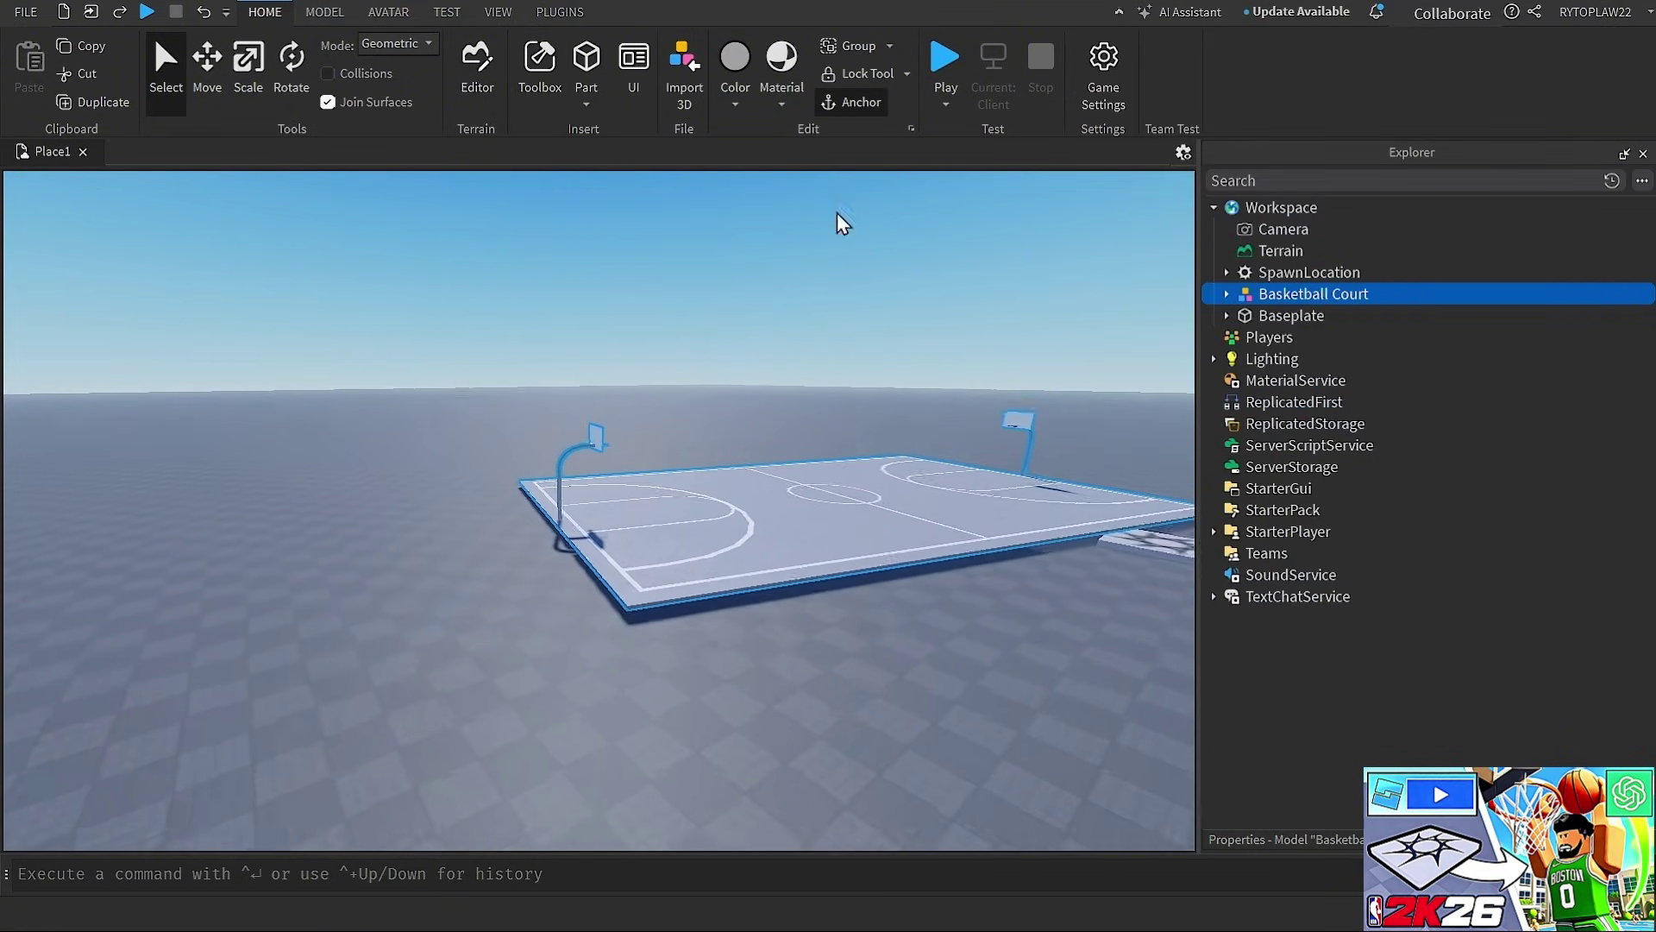
Inspect the inserted court's floor part and Paint groups, and remove the court model from the workspace
click(1227, 294)
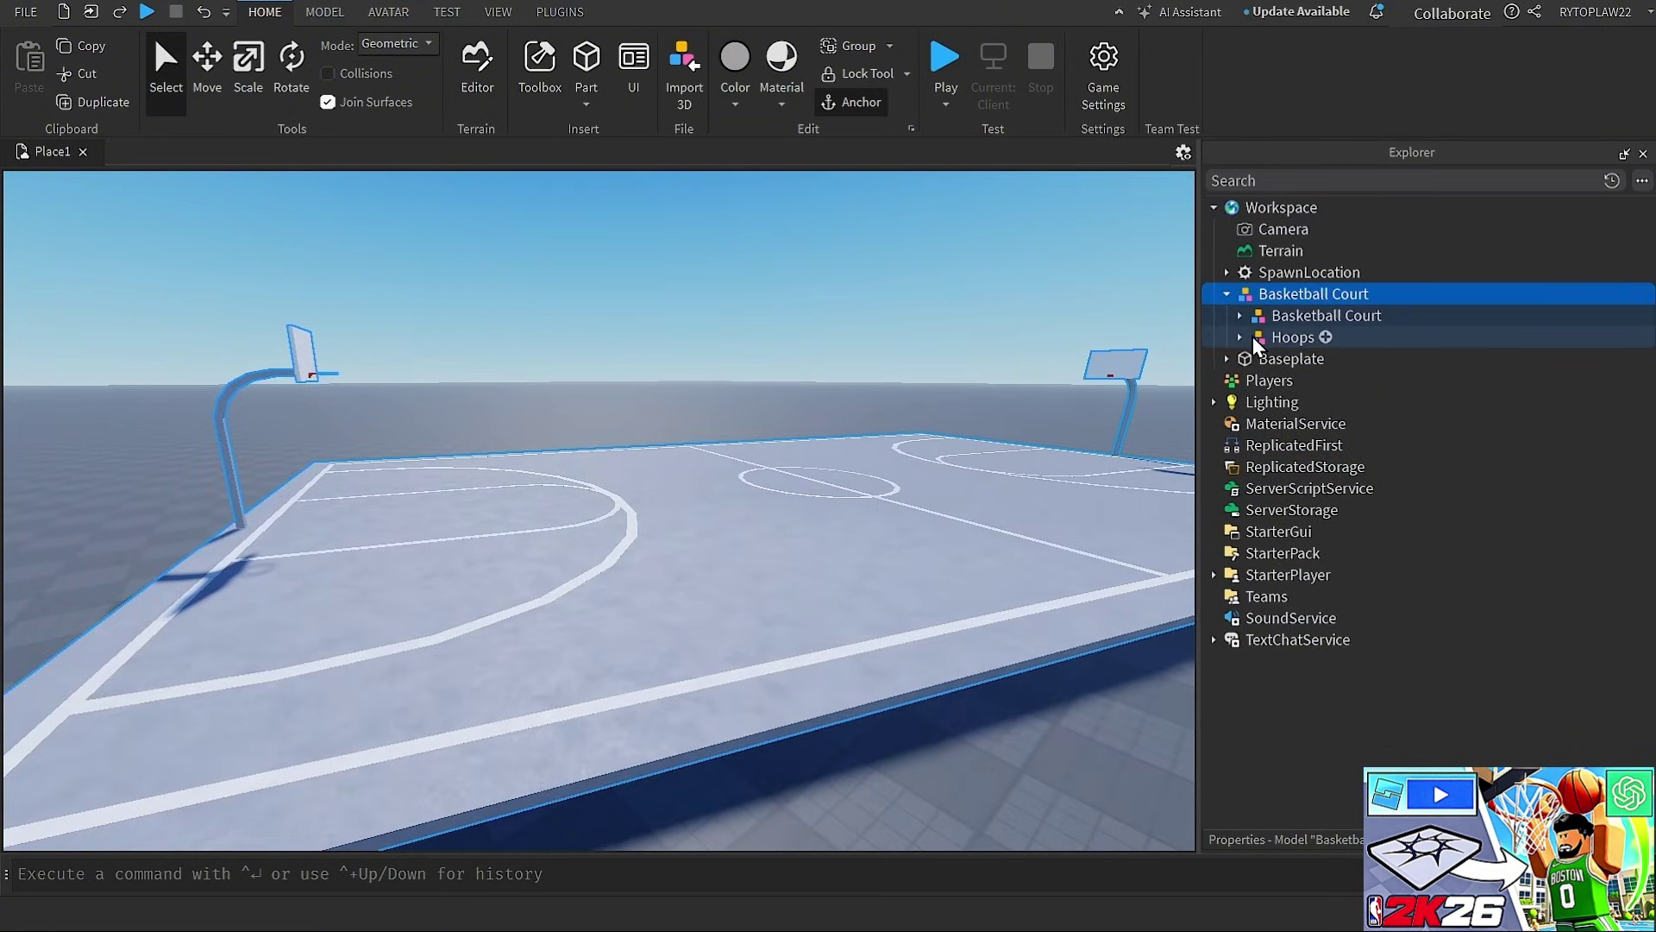
click(1240, 317)
click(1301, 357)
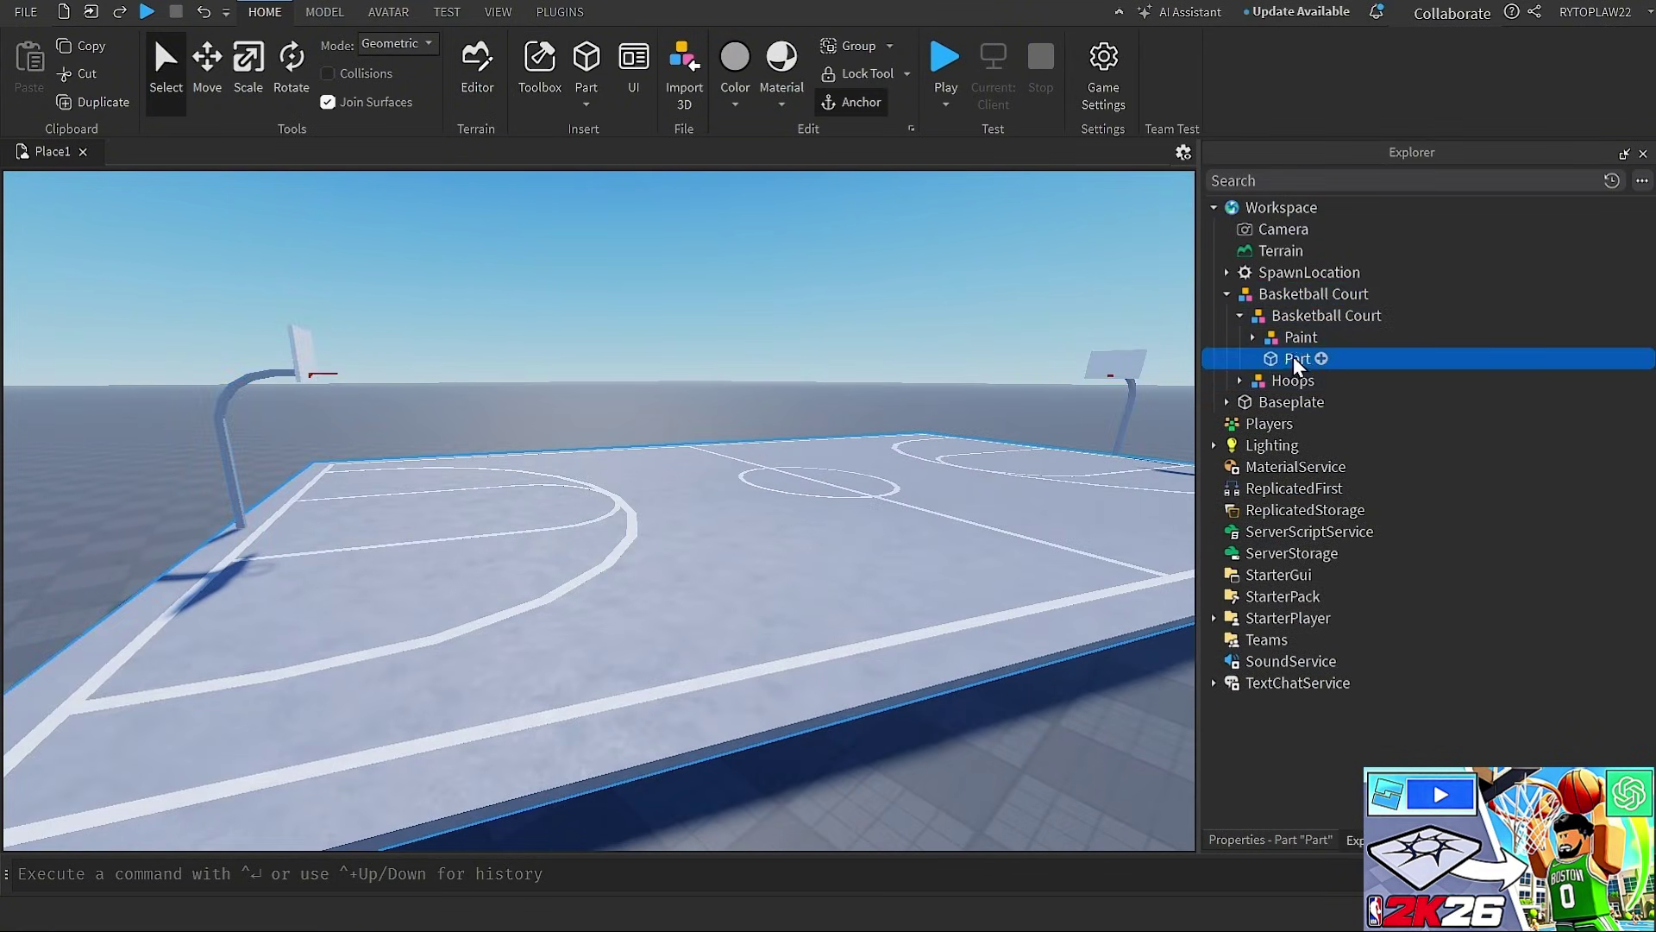
key(f)
key(w)
key(a)
click(1252, 337)
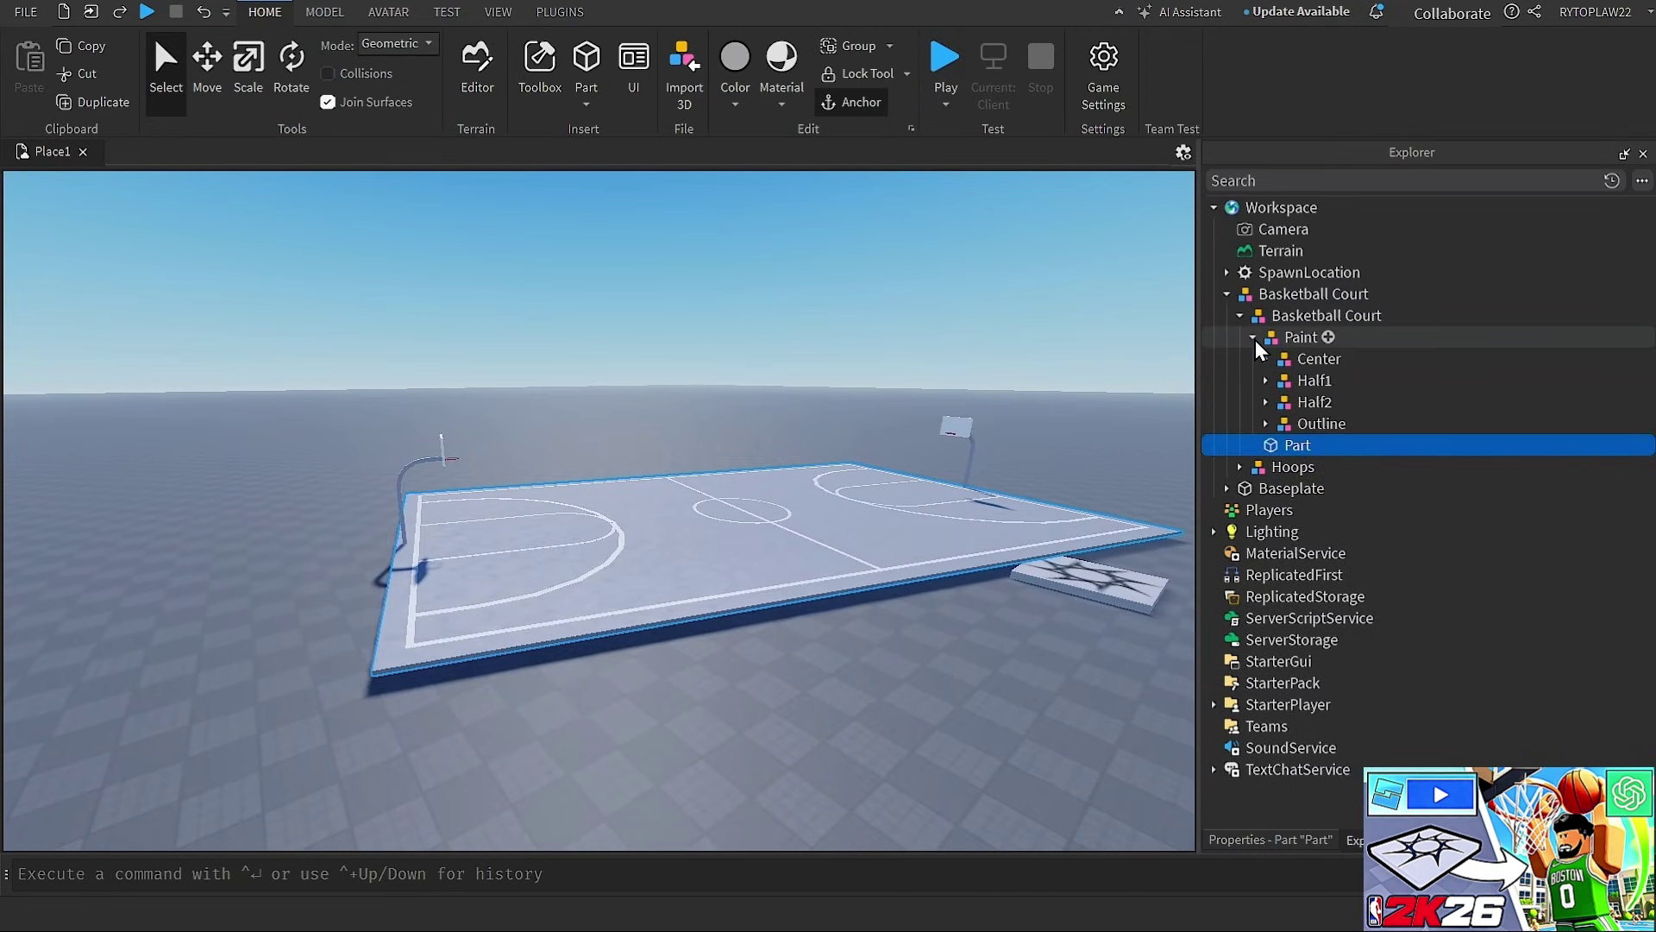
scroll(949, 389, up, 5)
key(w)
right_drag(850, 408, 846, 406)
key(s)
key(s)
key(a)
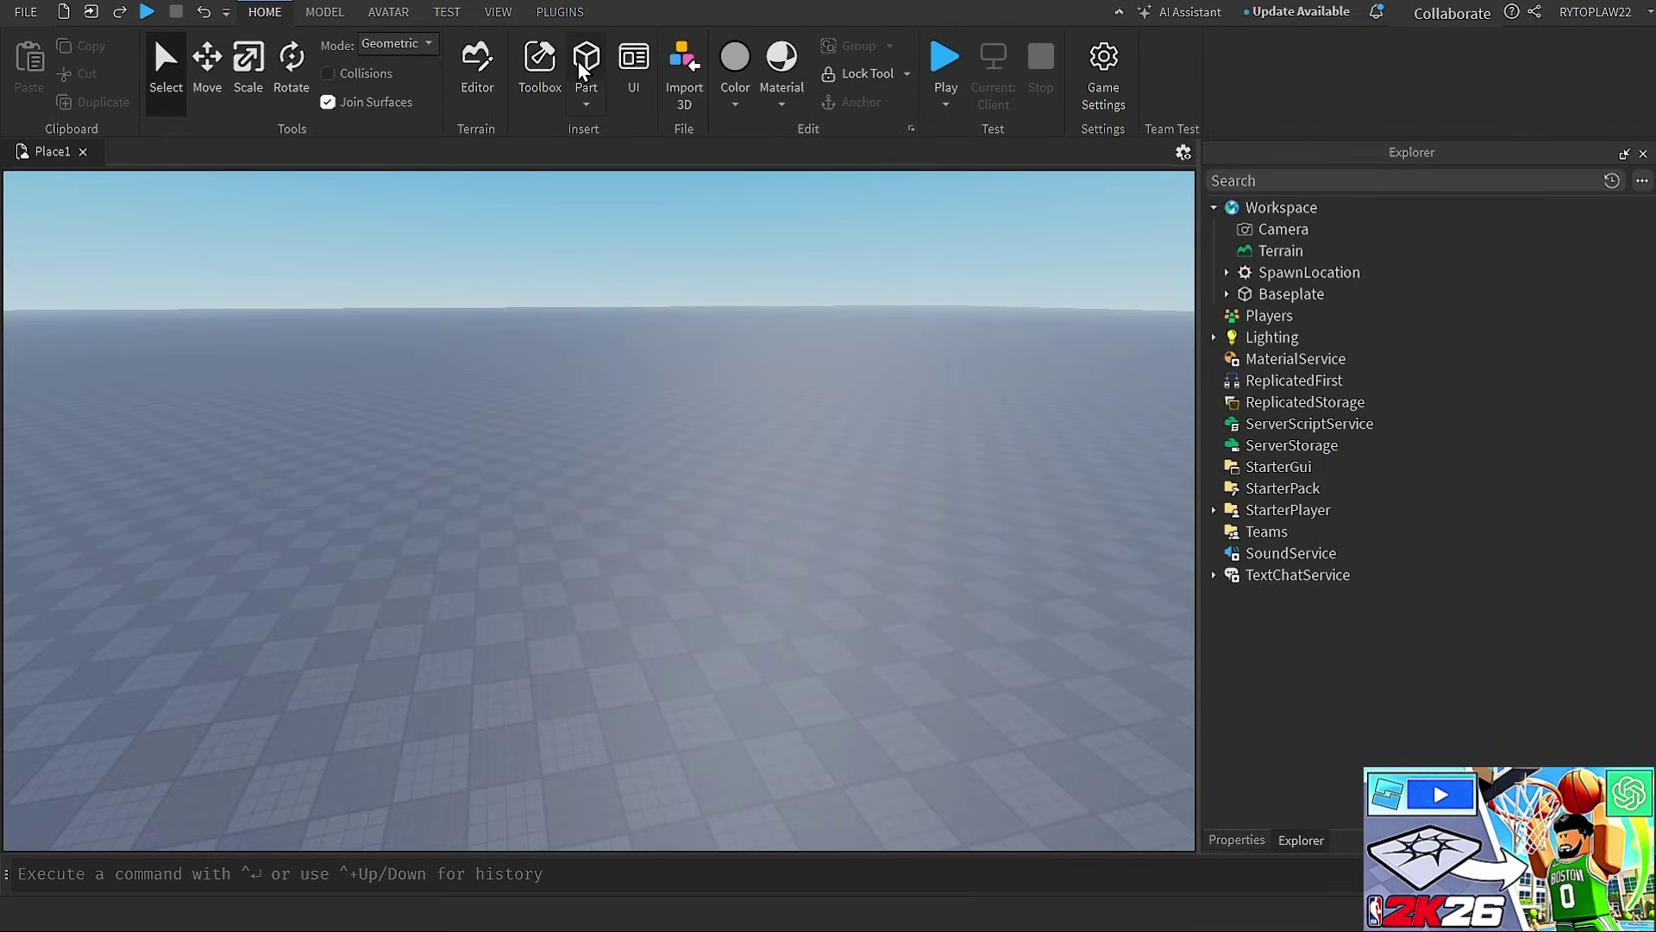
Insert a block part on the baseplate for the court floor and set its size to 120, 1, 60
click(578, 59)
scroll(592, 265, up, 2)
key(w)
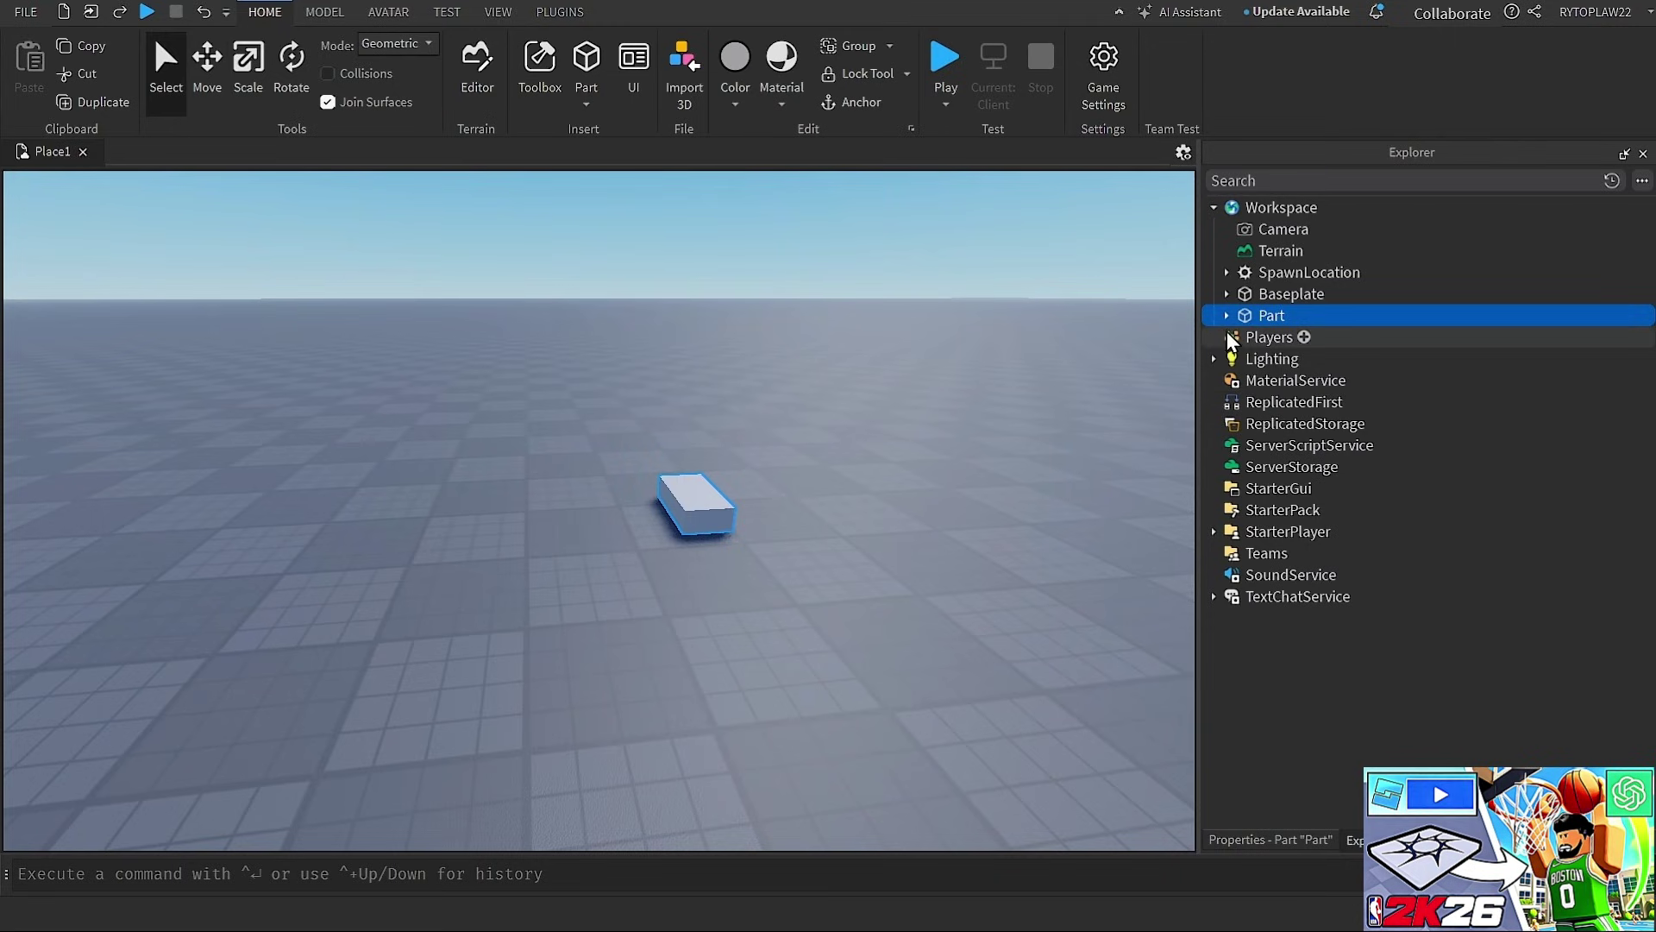
click(1328, 836)
scroll(1358, 751, down, 3)
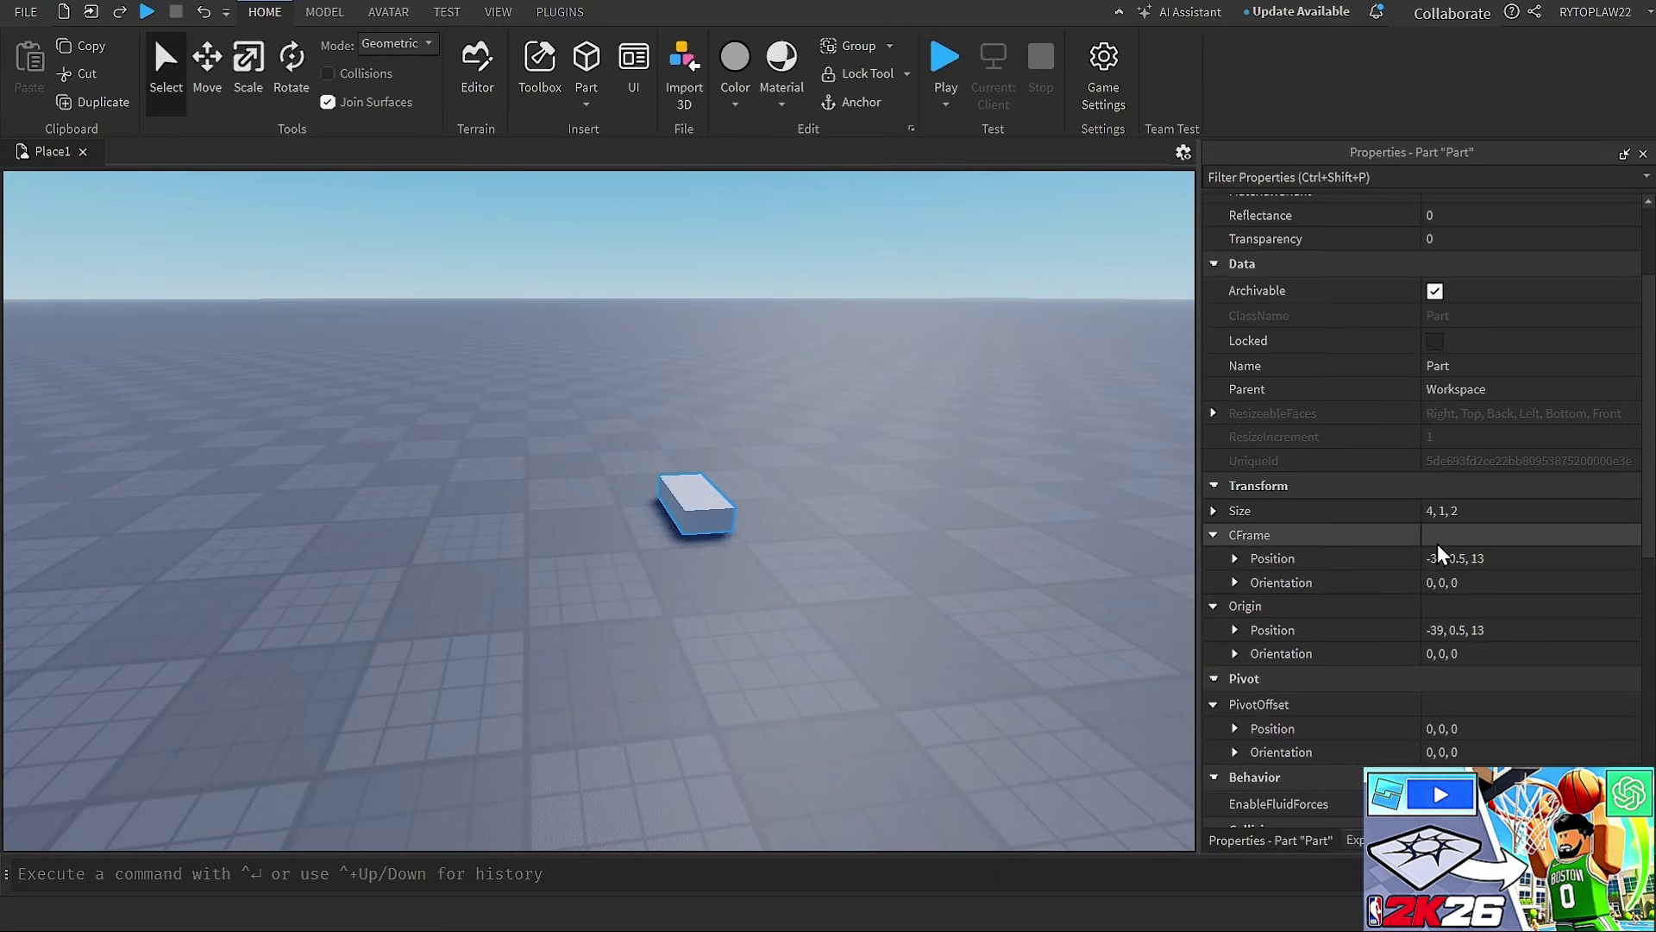
click(1445, 516)
text(120, 1, 60)
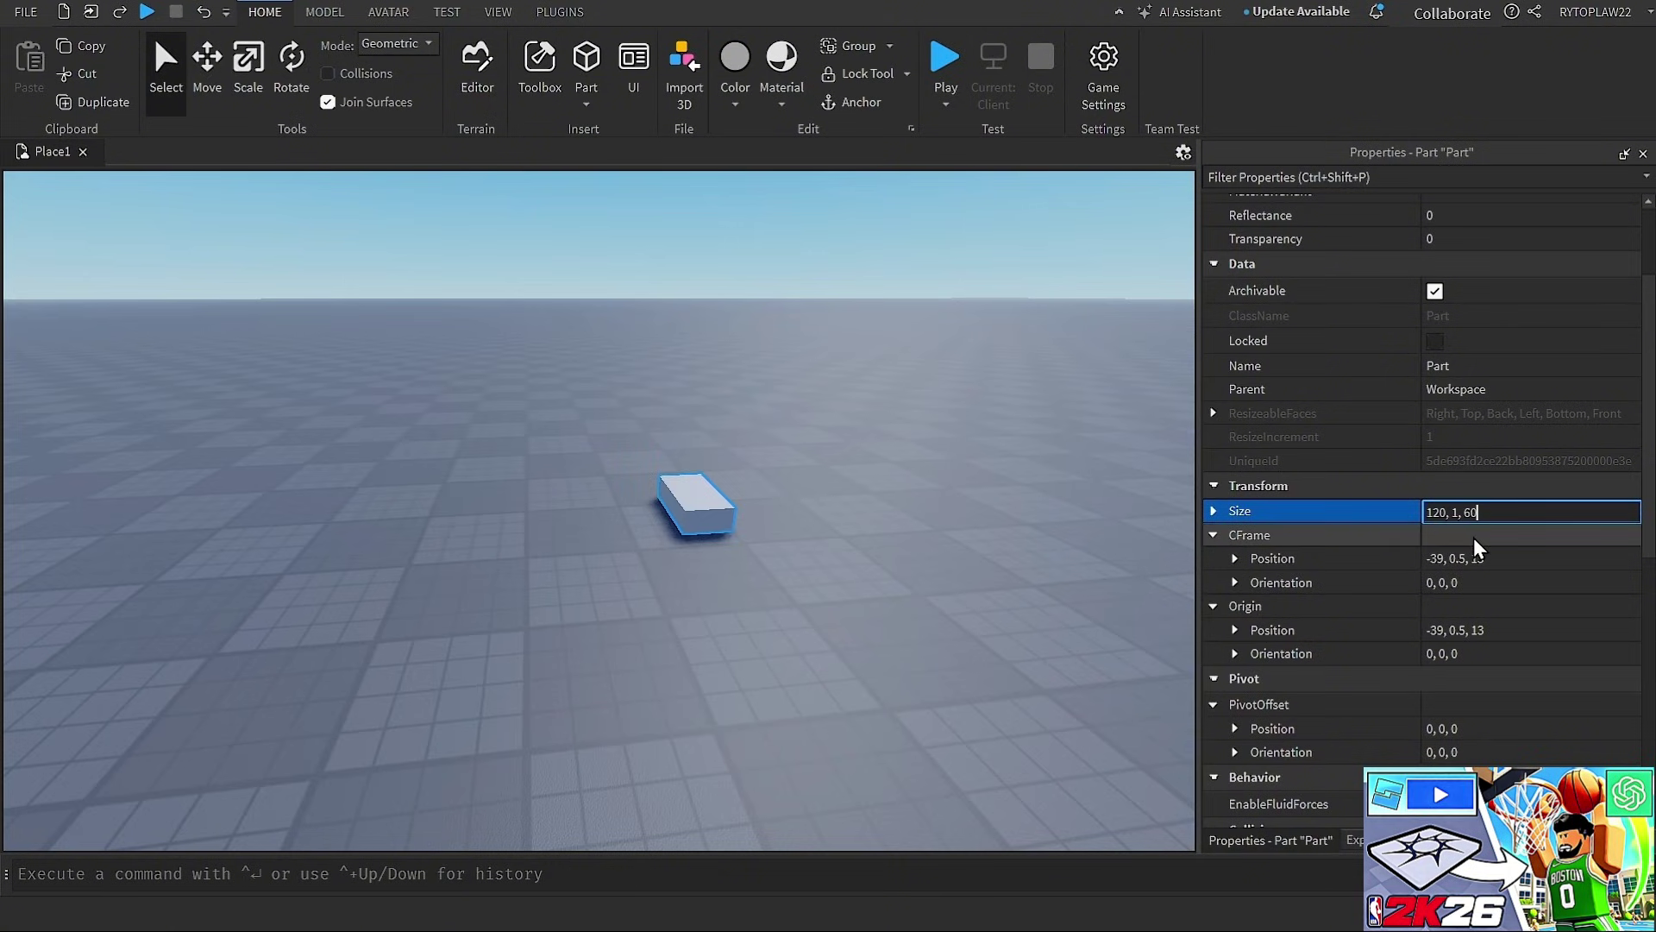
click(1479, 537)
scroll(536, 529, down, 5)
right_drag(538, 530, 543, 536)
scroll(541, 536, up, 4)
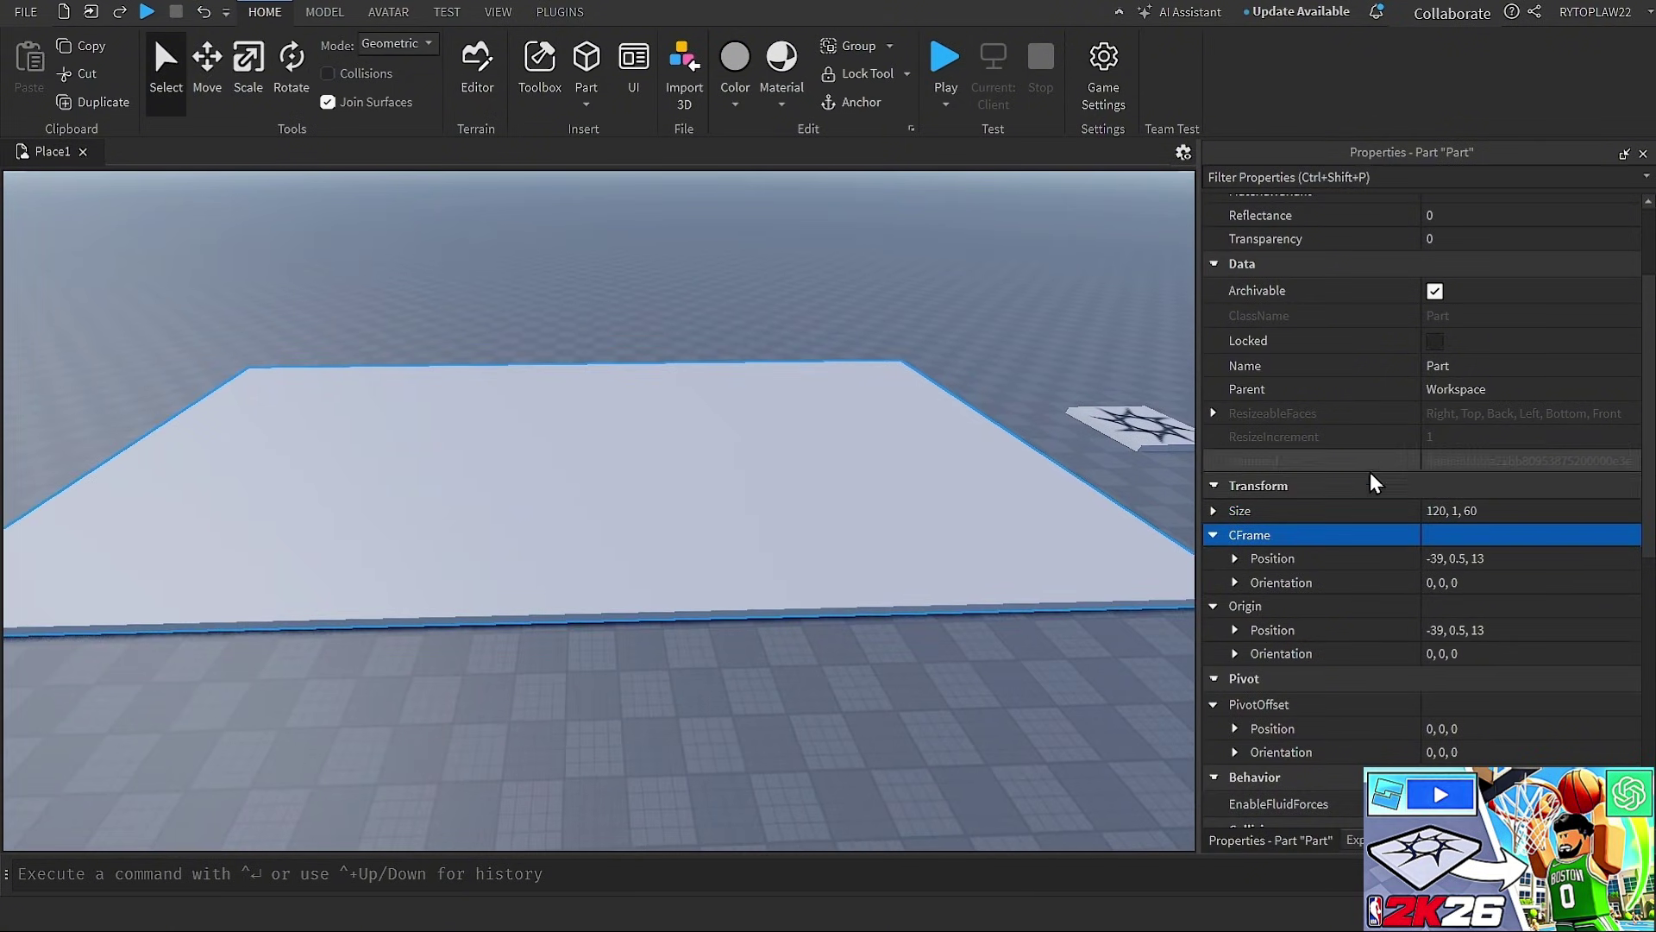
Find the floor part's Material property and set it to WoodPlanks
scroll(1363, 665, down, 8)
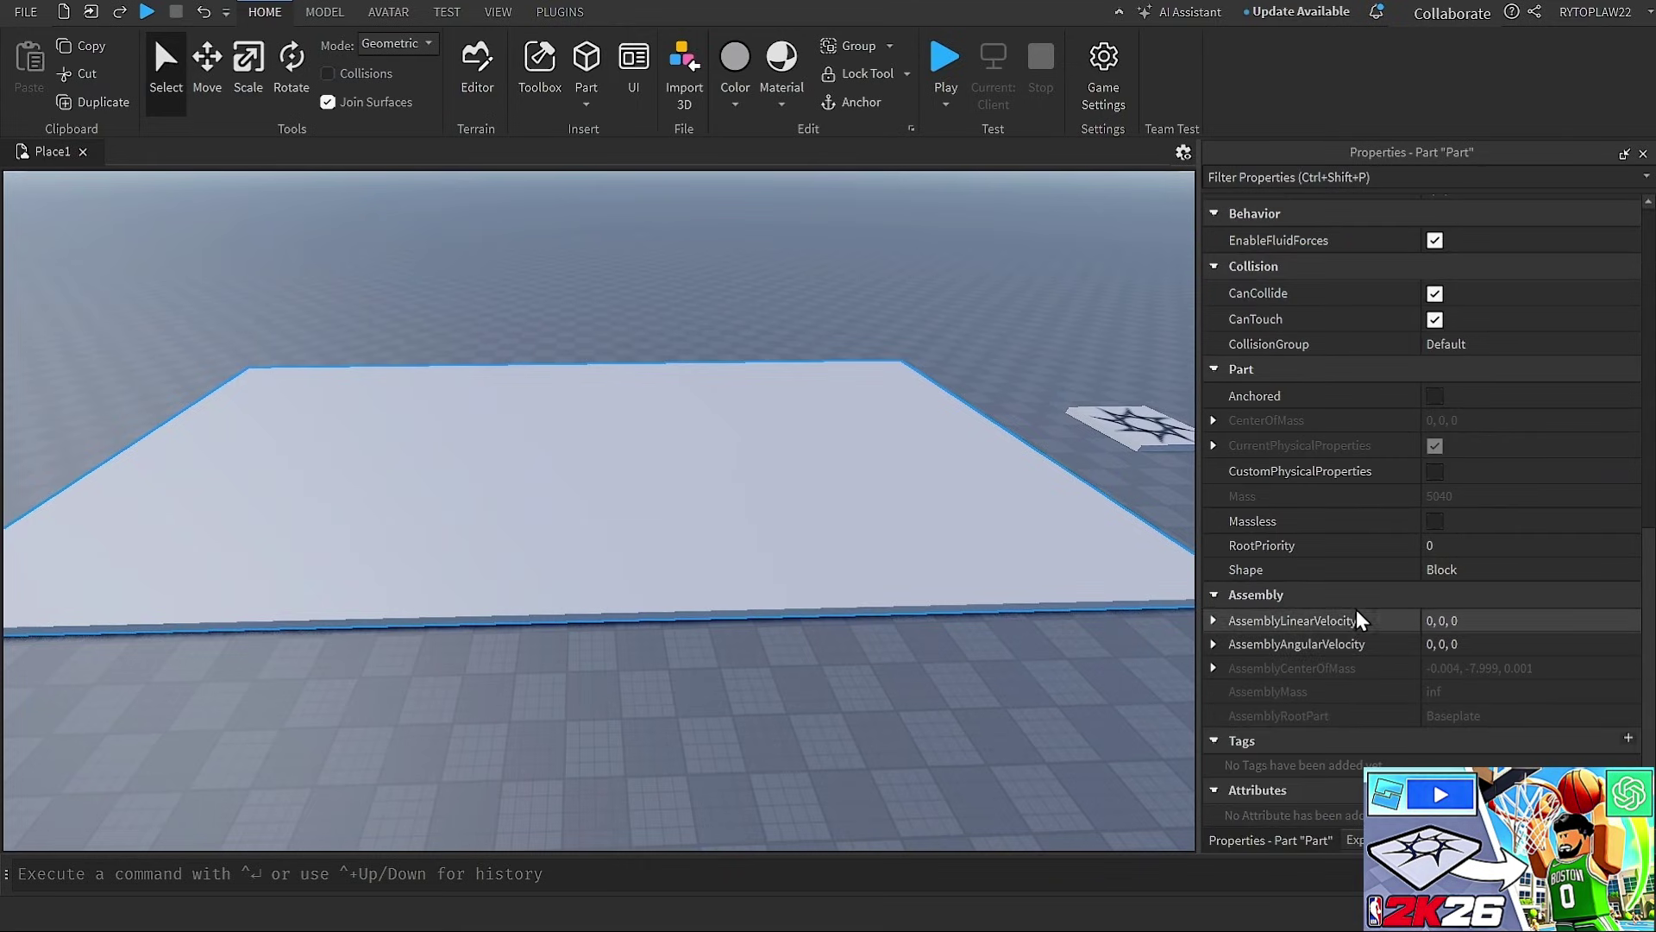
scroll(1353, 603, up, 6)
key(ctrl+shift+p)
text(mat)
click(1450, 232)
scroll(1446, 323, down, 5)
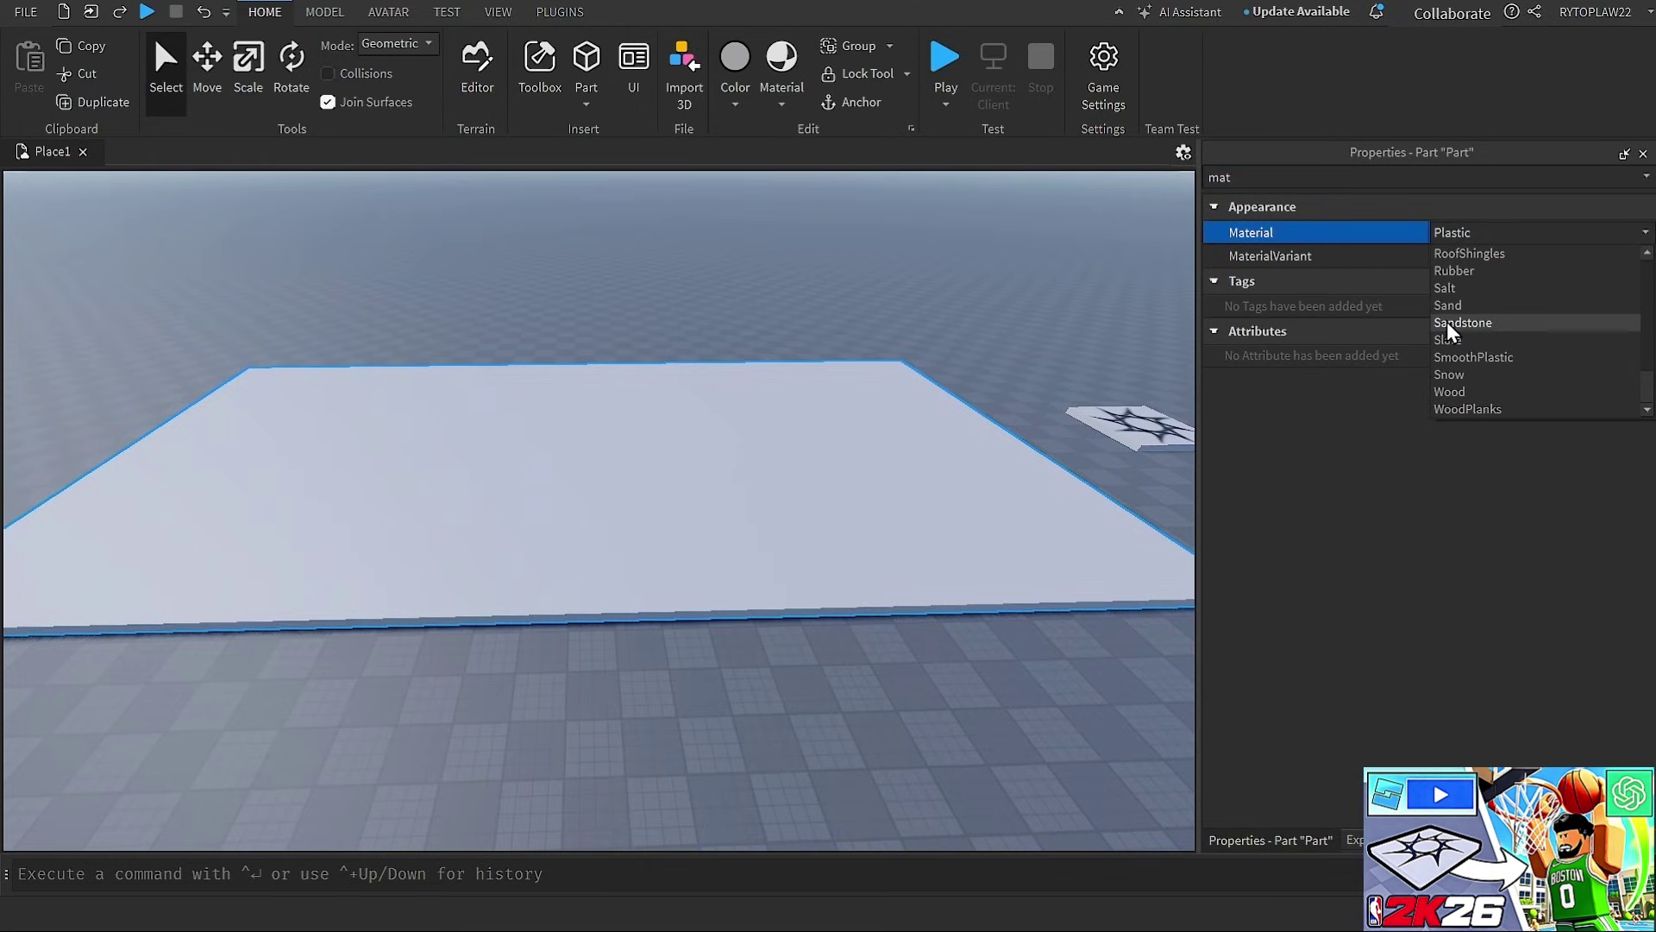
click(1474, 411)
right_drag(850, 463, 845, 460)
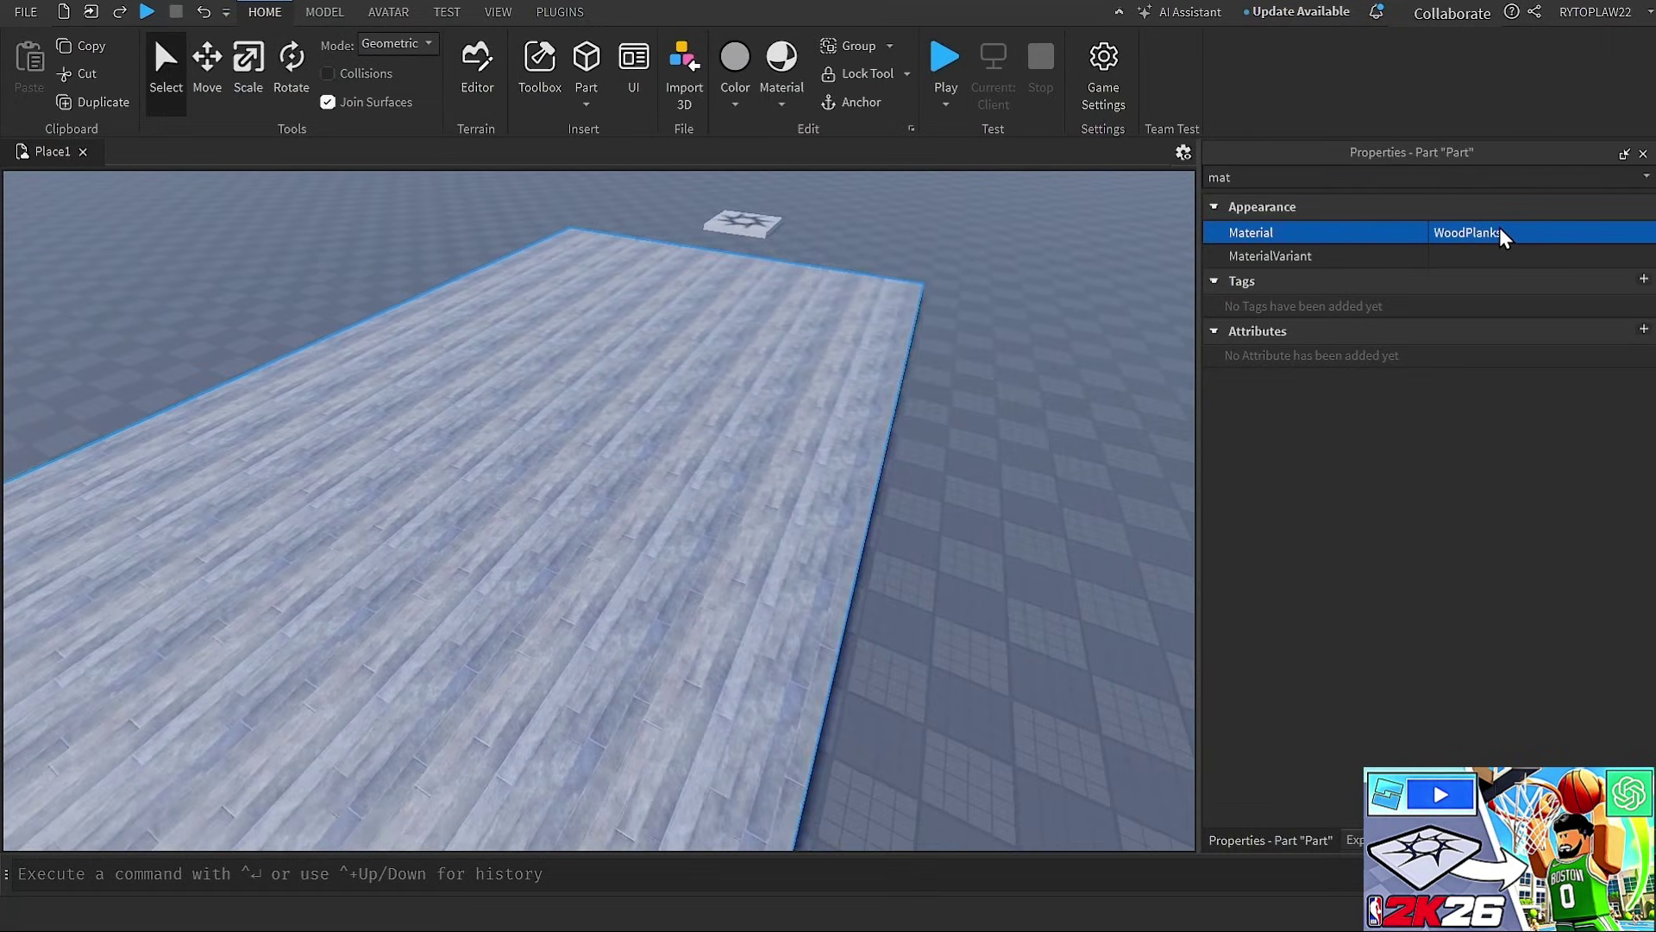
Try Wood as the floor part's material and examine its grain up close
click(1500, 232)
click(1490, 391)
scroll(911, 417, up, 10)
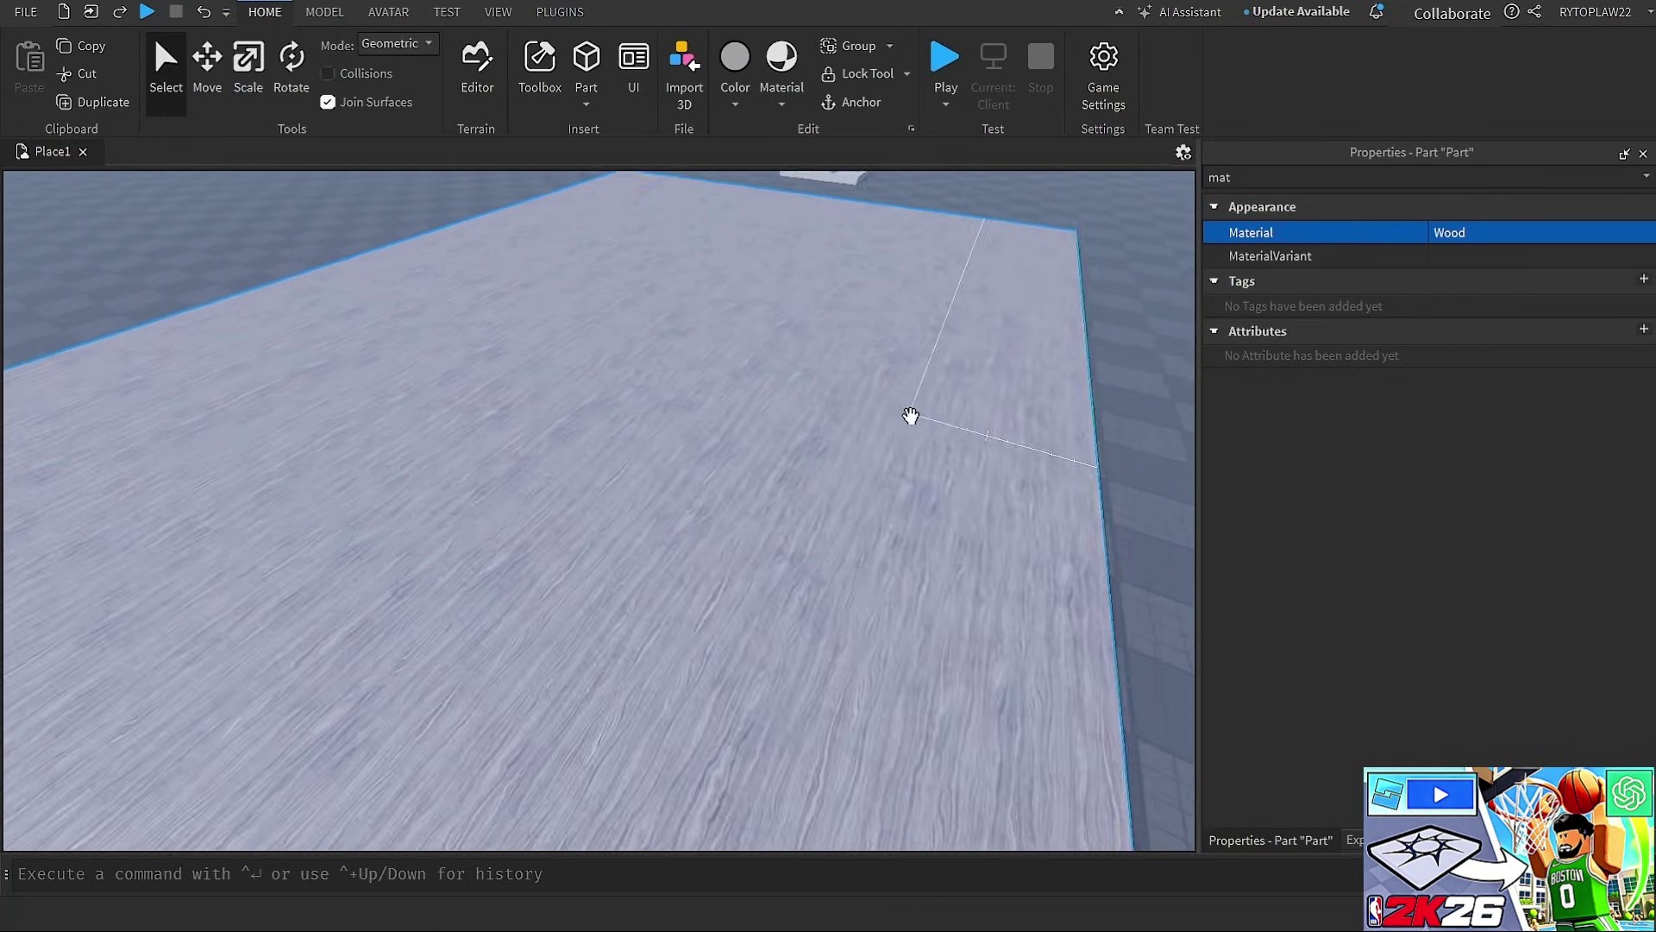
scroll(909, 412, down, 10)
Set the floor part's material to WoodPlanks and its BrickColor to Light orange
click(1541, 228)
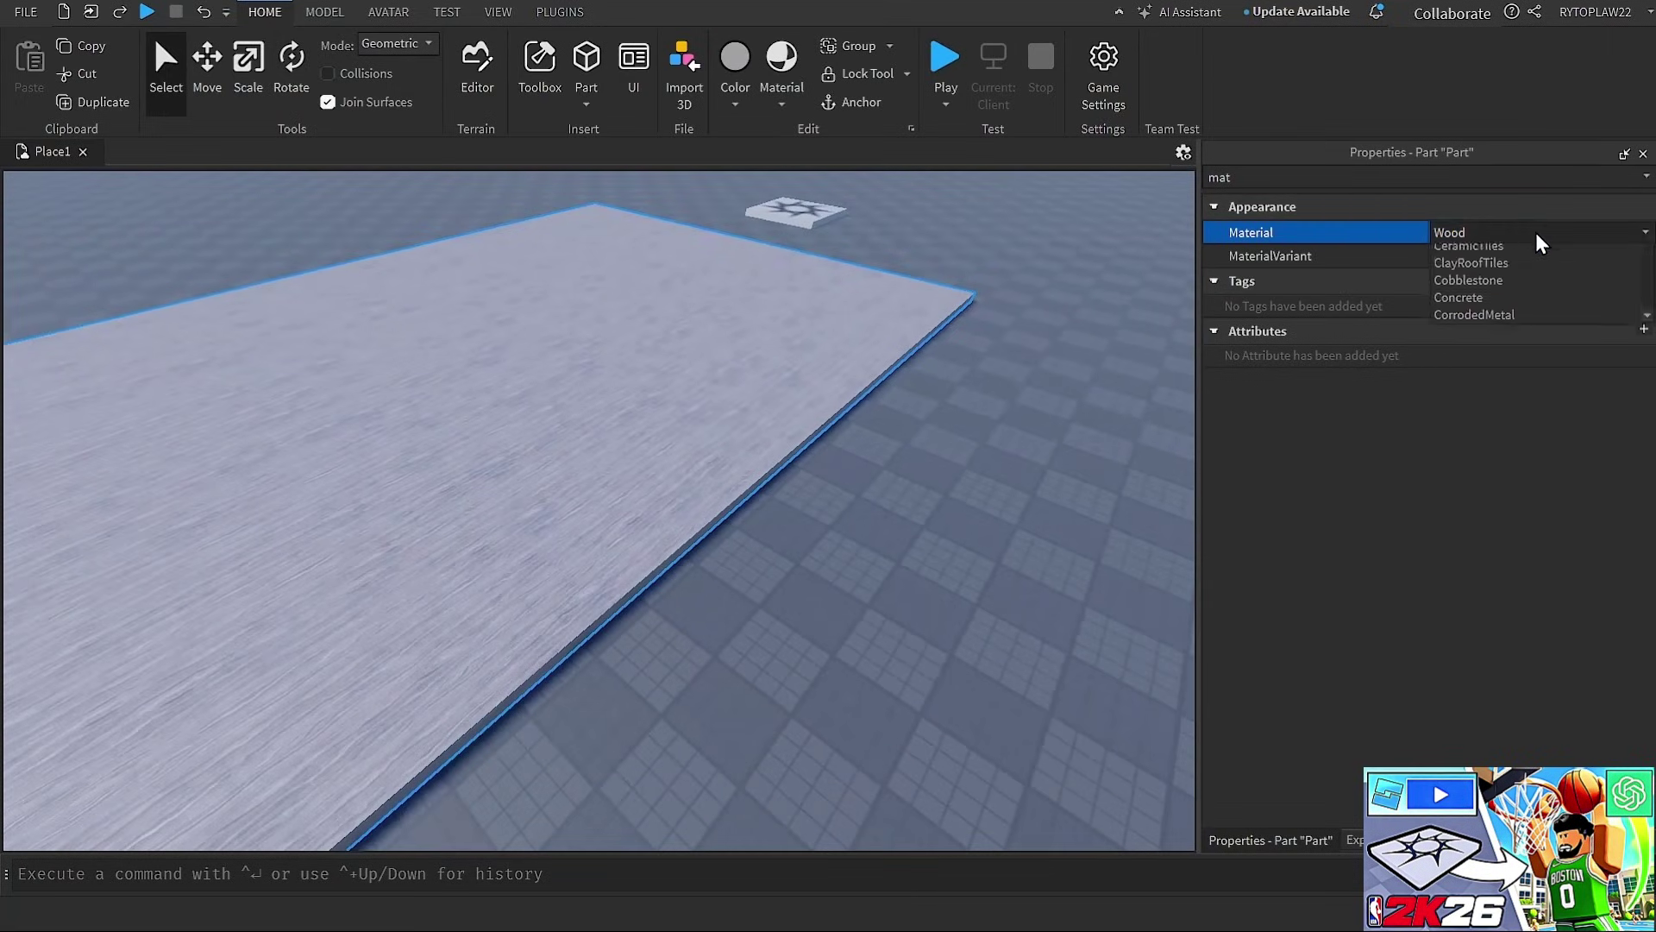
click(1442, 409)
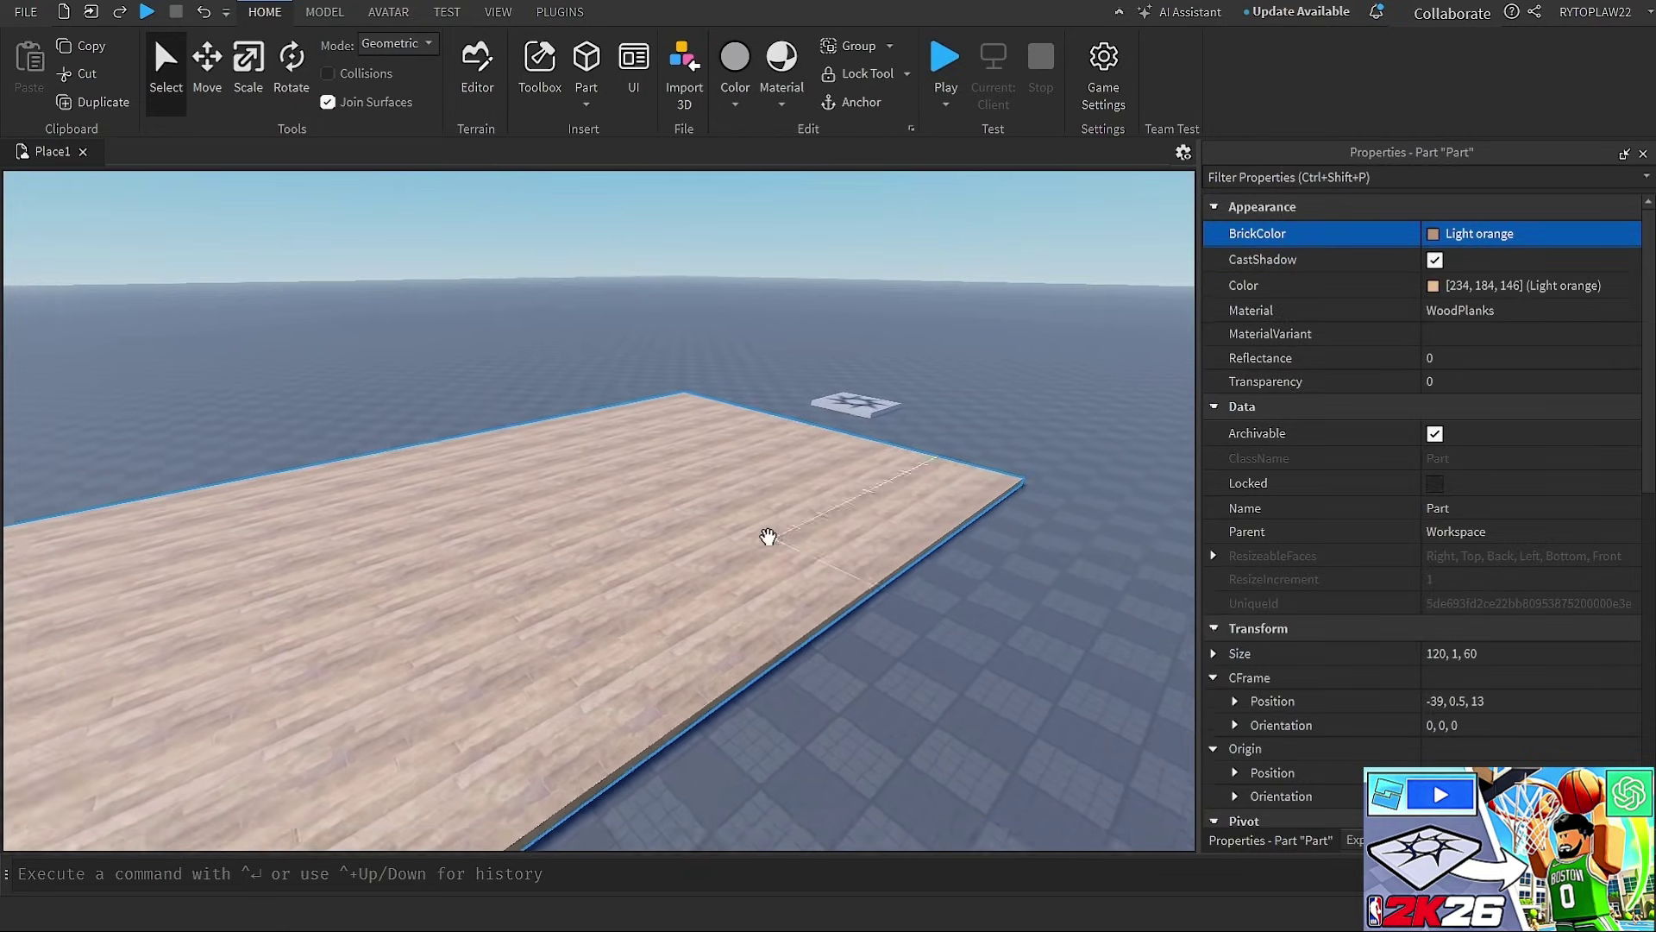
key(s)
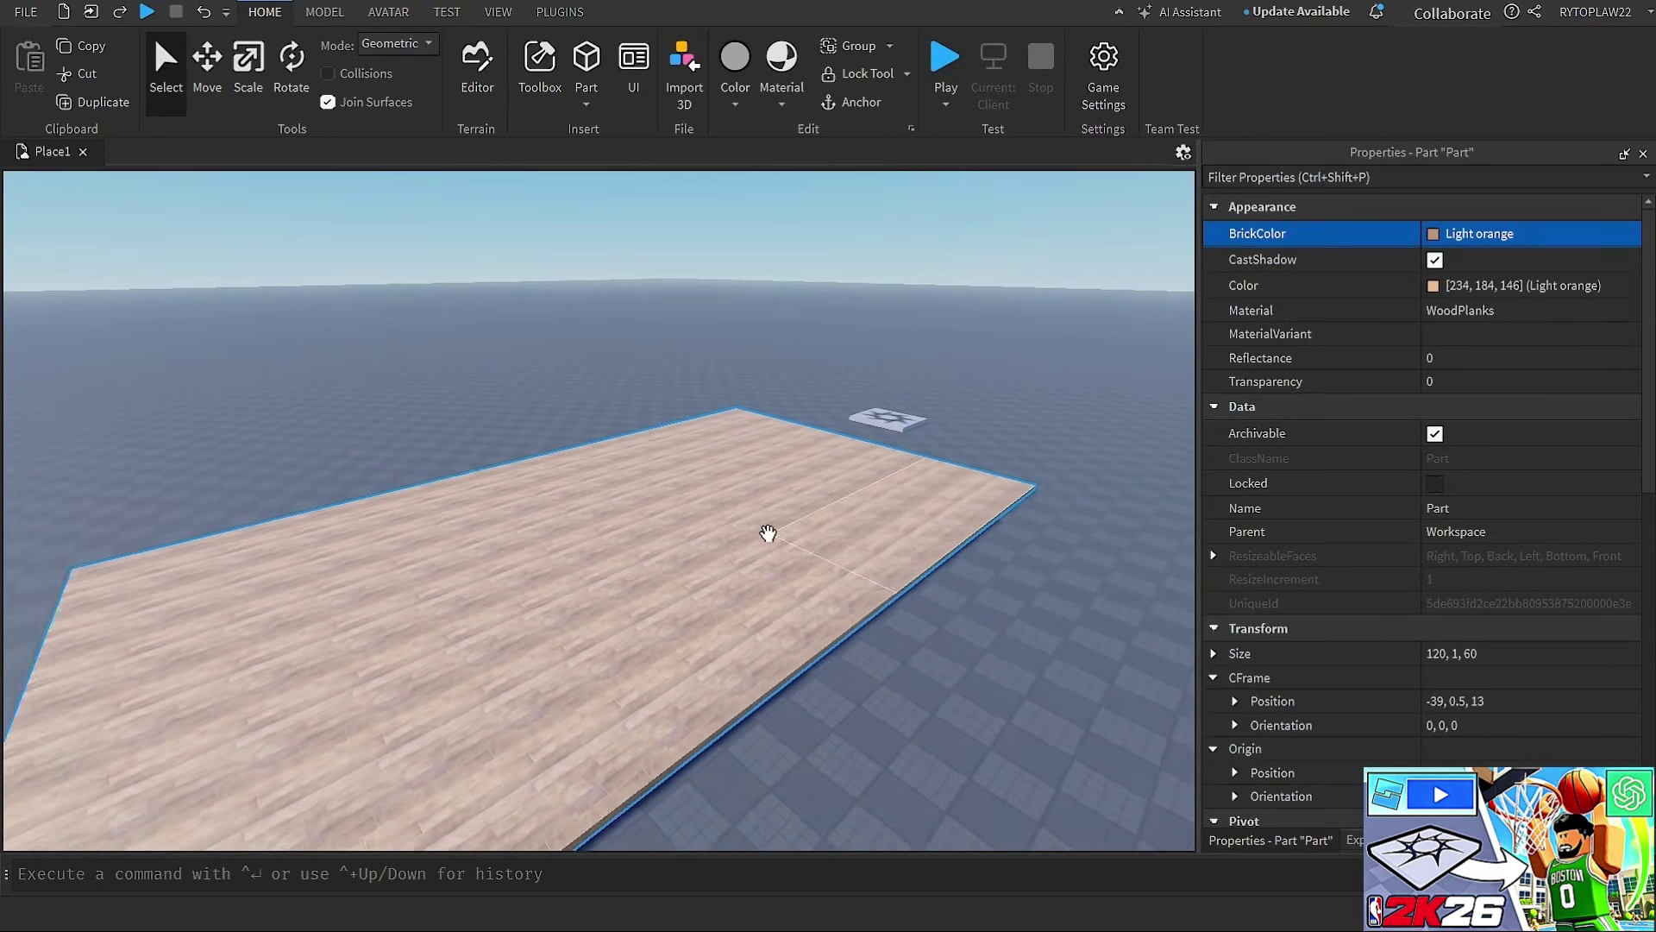
key(s)
key(a)
key(w)
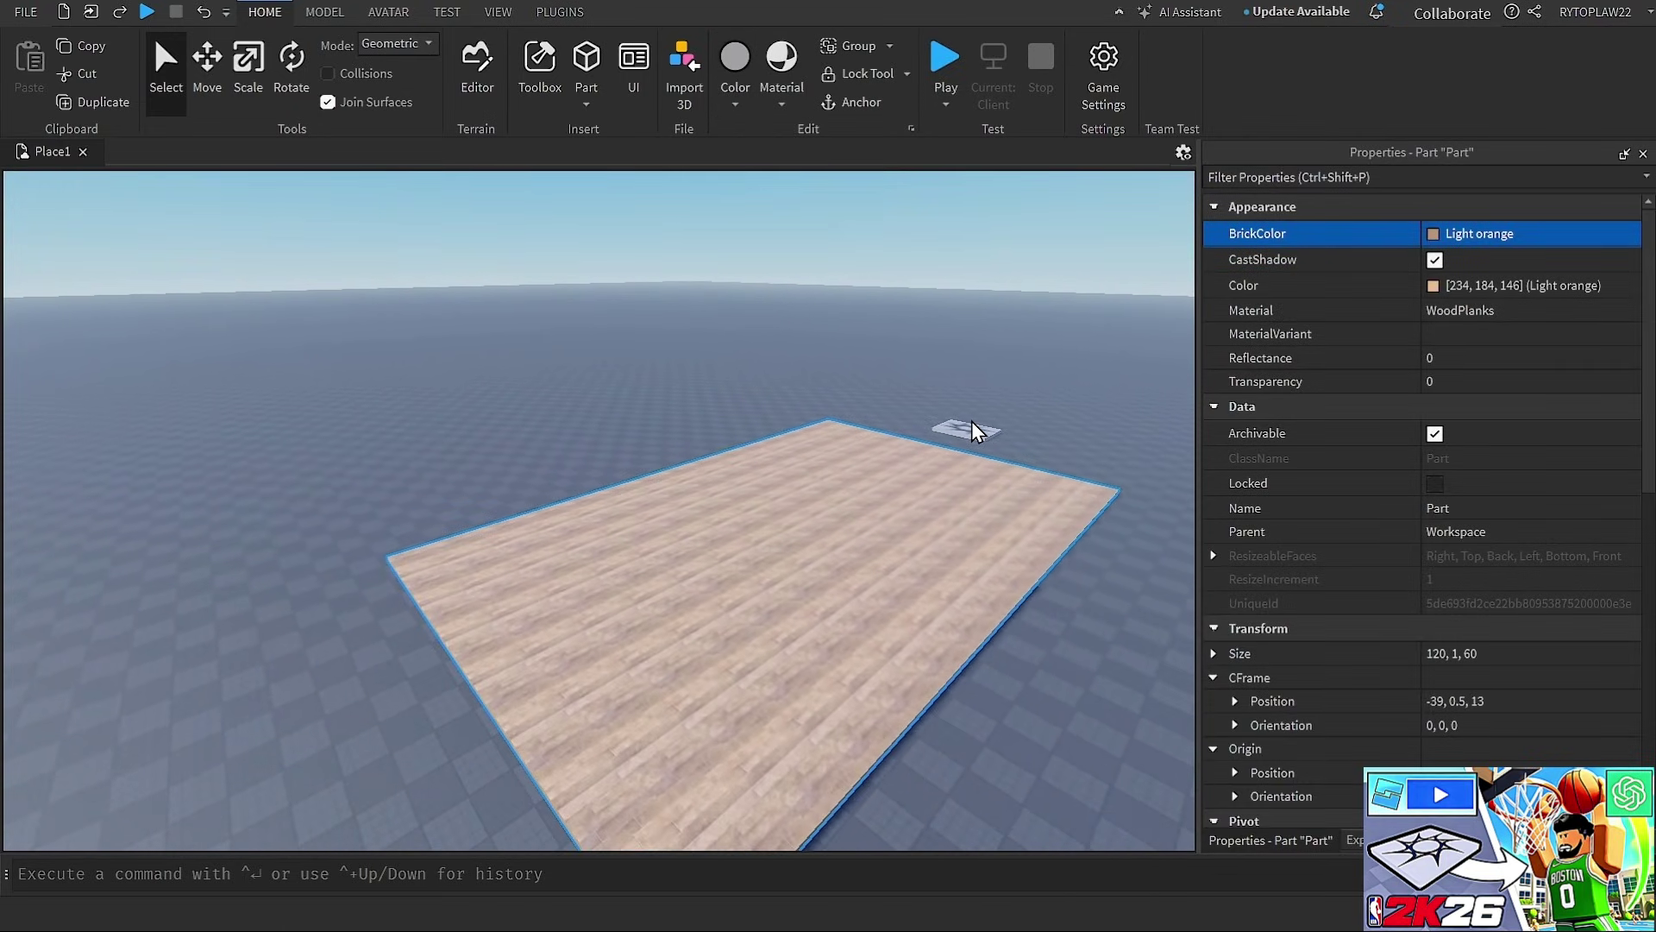
Move the floor part across the baseplate to about -63, 0.5, 1, away from the spawn location
drag(886, 490, 720, 530)
key(w)
key(s)
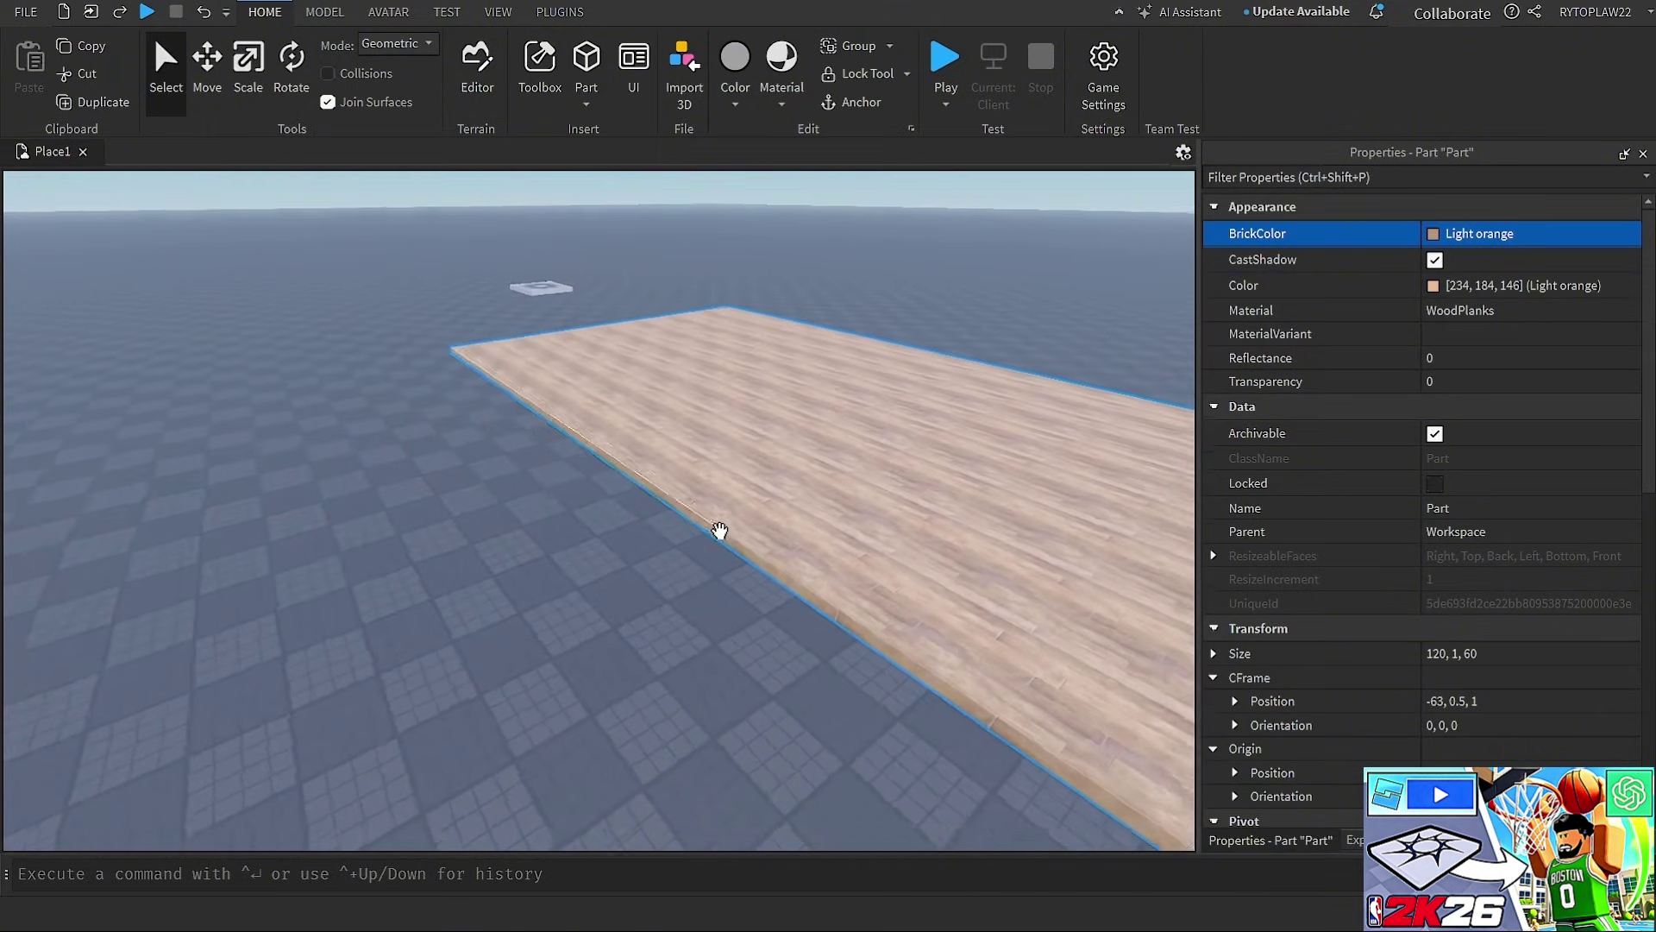
key(a)
right_drag(720, 530, 721, 533)
key(a)
key(s)
Move the spawn location to about 24, 0.5, 1, centred beyond the short end of the court floor
right_drag(695, 609, 695, 607)
drag(693, 604, 640, 595)
key(w)
right_drag(640, 596, 639, 595)
key(s)
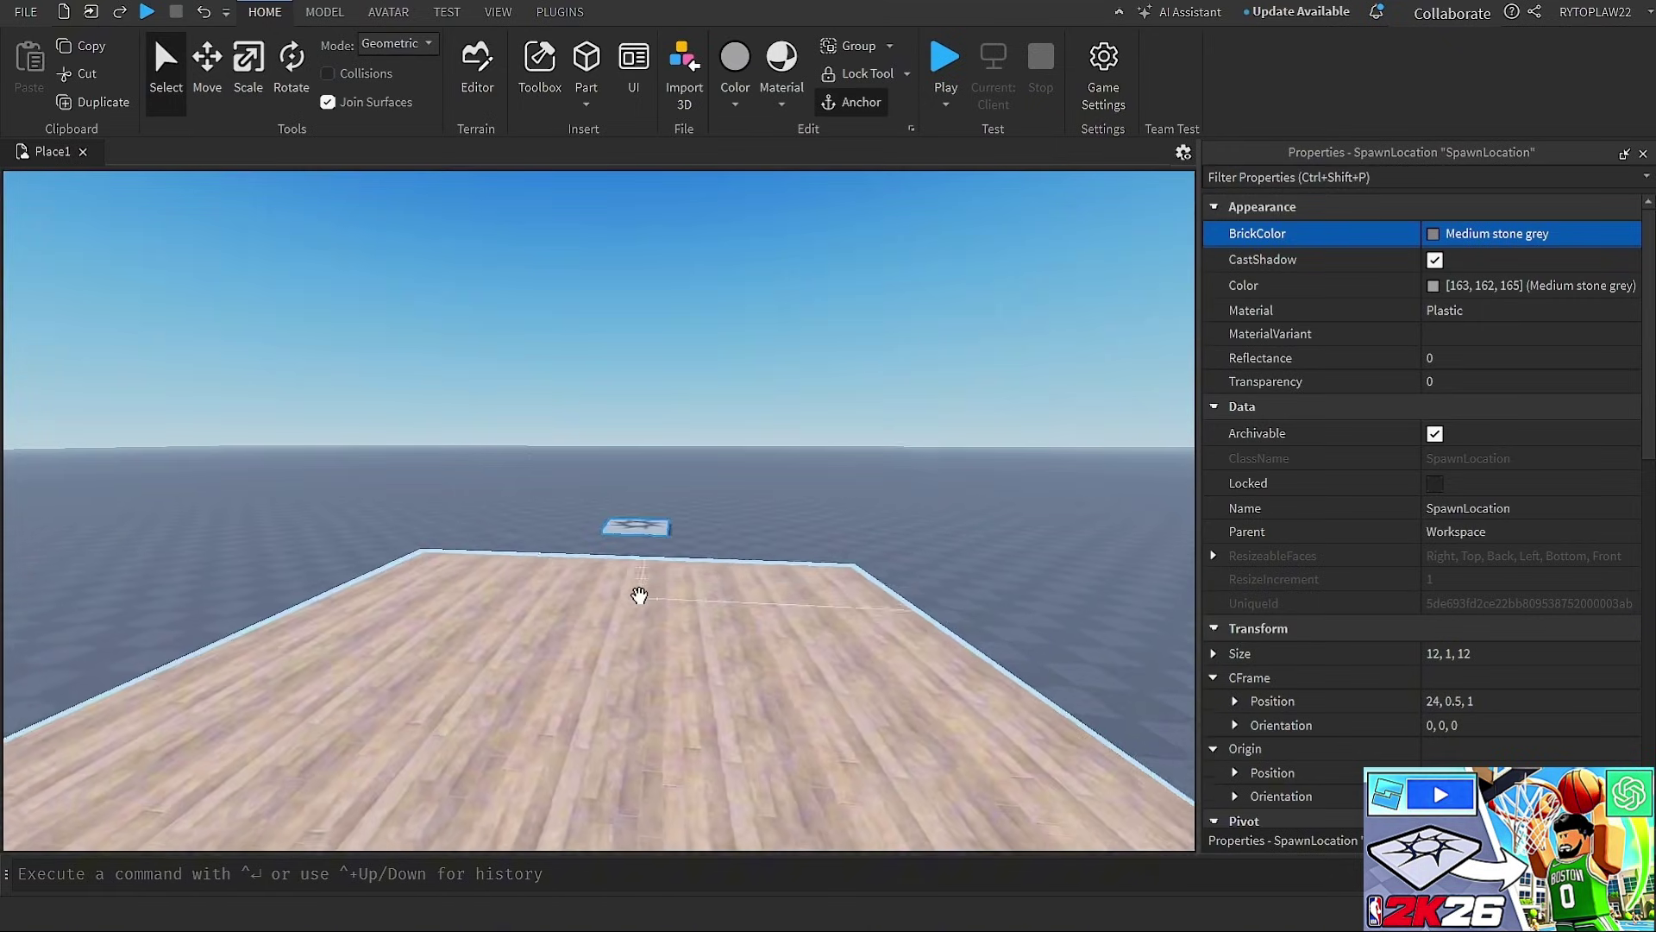
key(a)
key(a)
key(s)
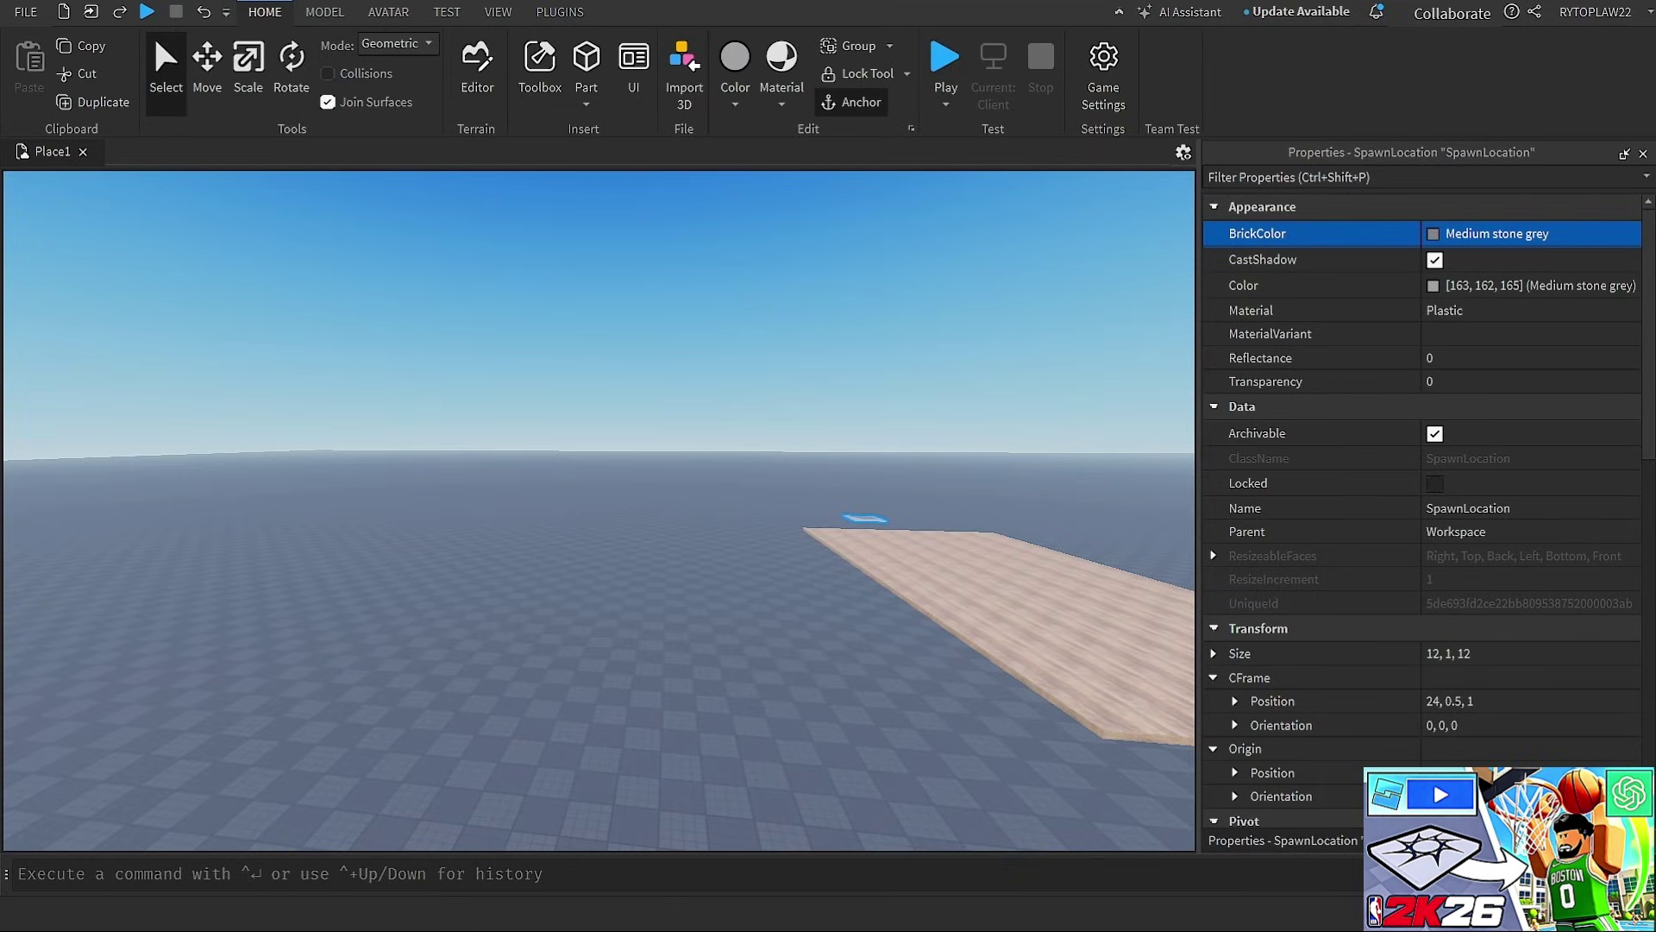
Rename the floor part in the workspace hierarchy as Court
click(1499, 840)
click(1287, 298)
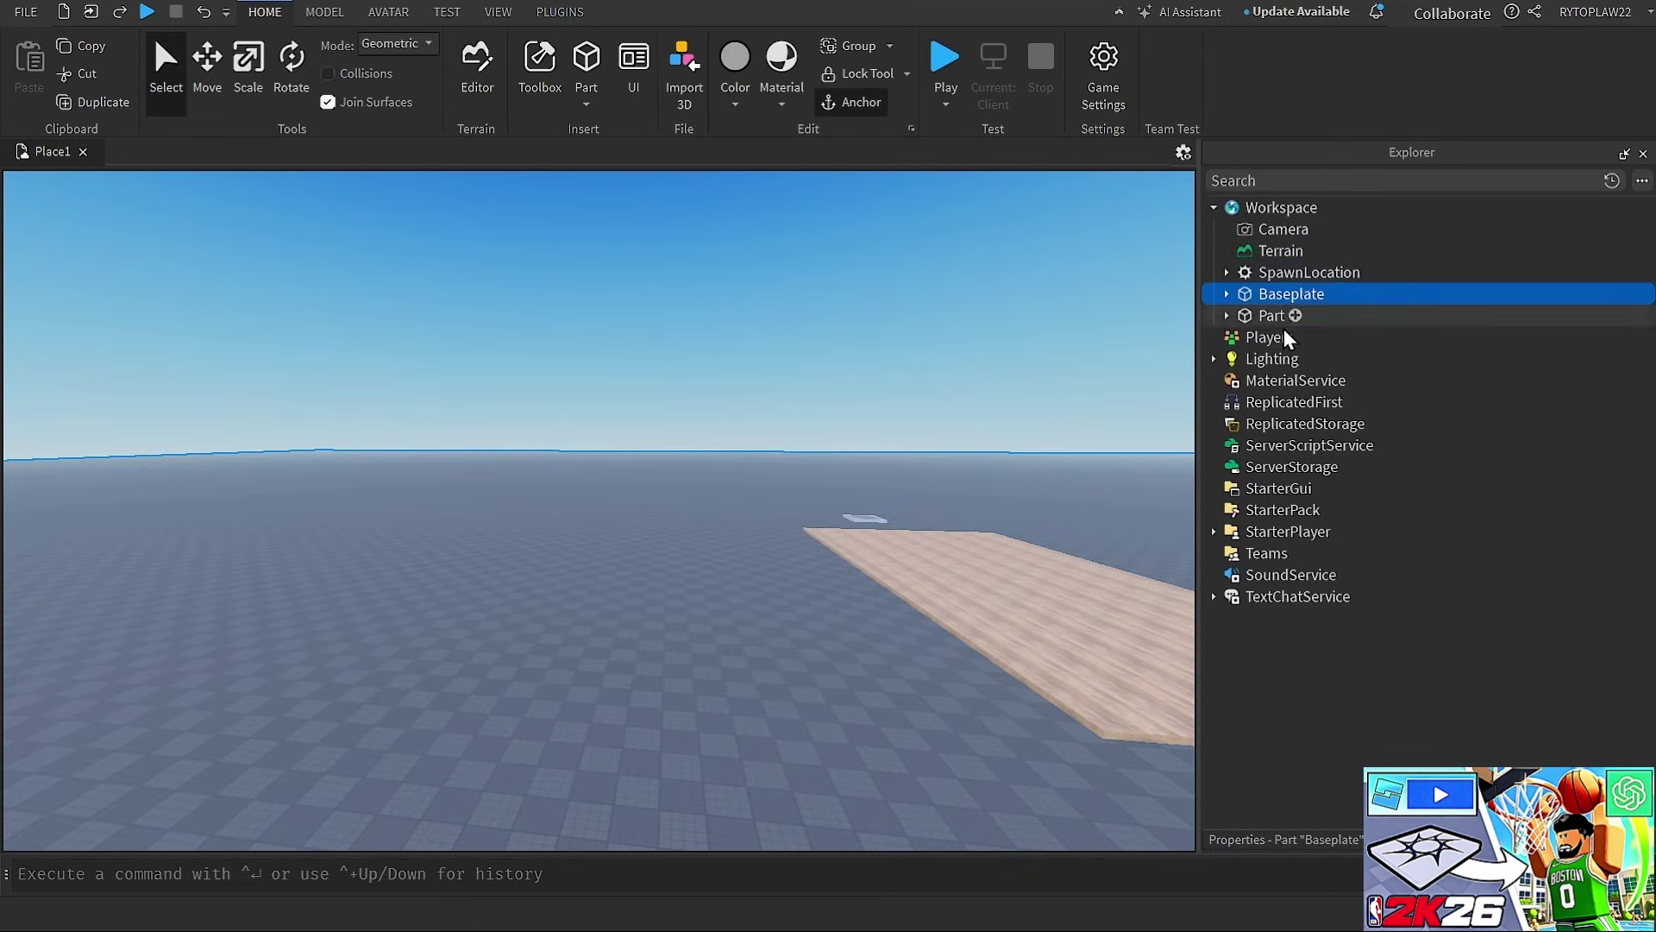
click(1280, 323)
click(1280, 323)
text(Court)
click(1262, 298)
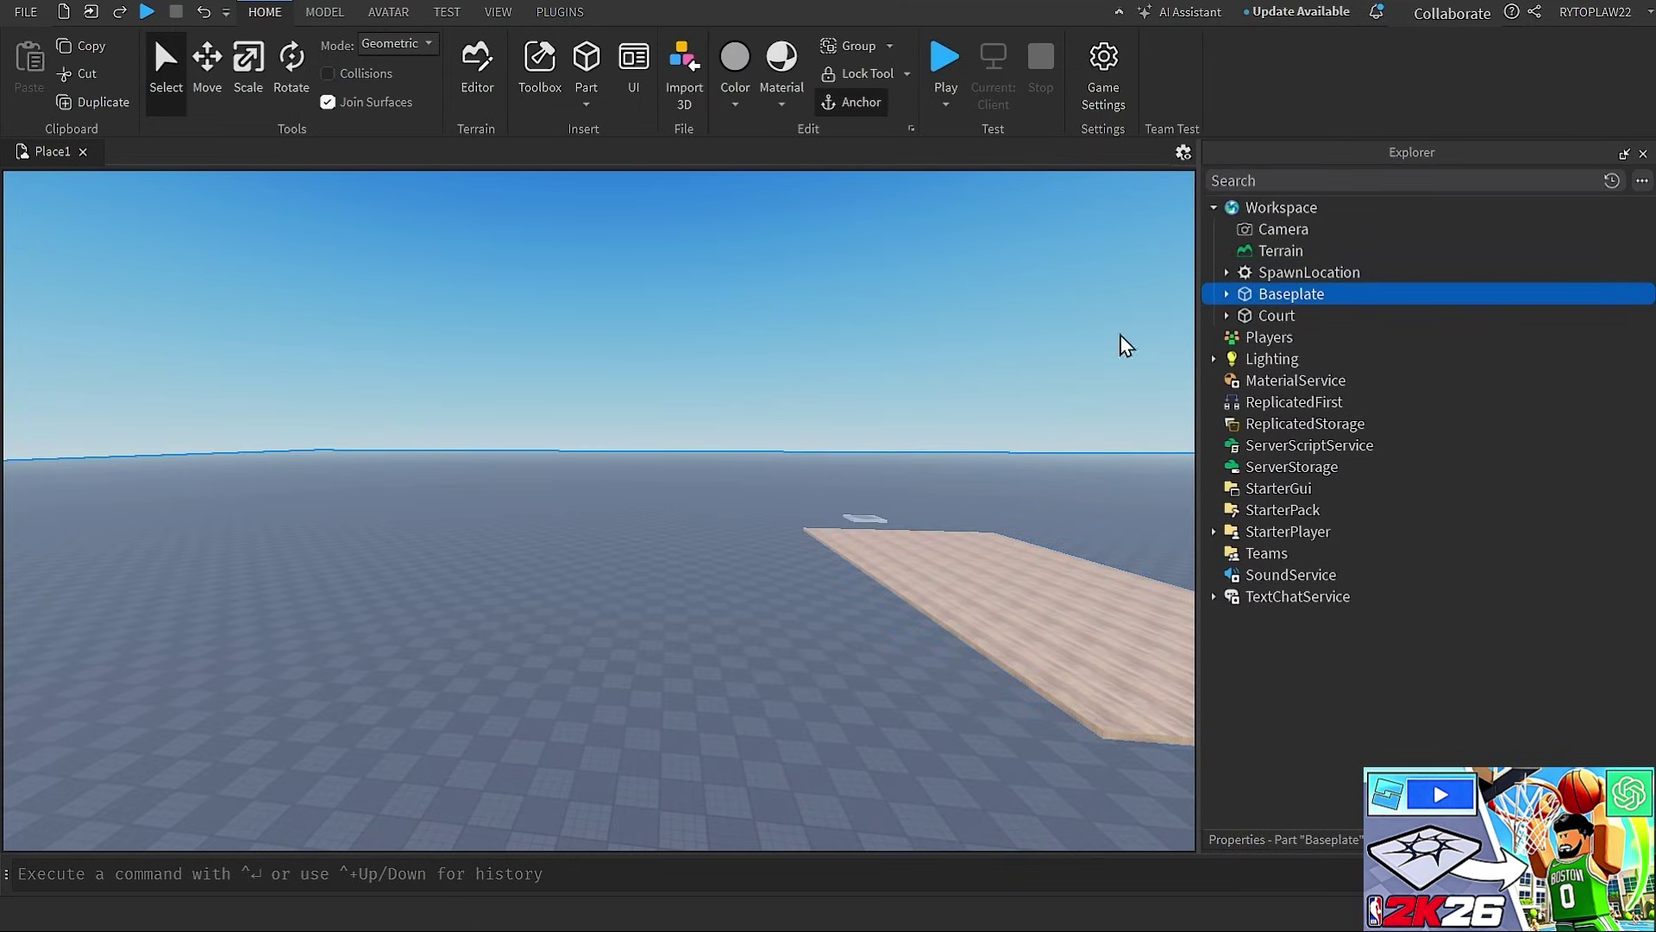
Anchor the Court floor part
click(1023, 662)
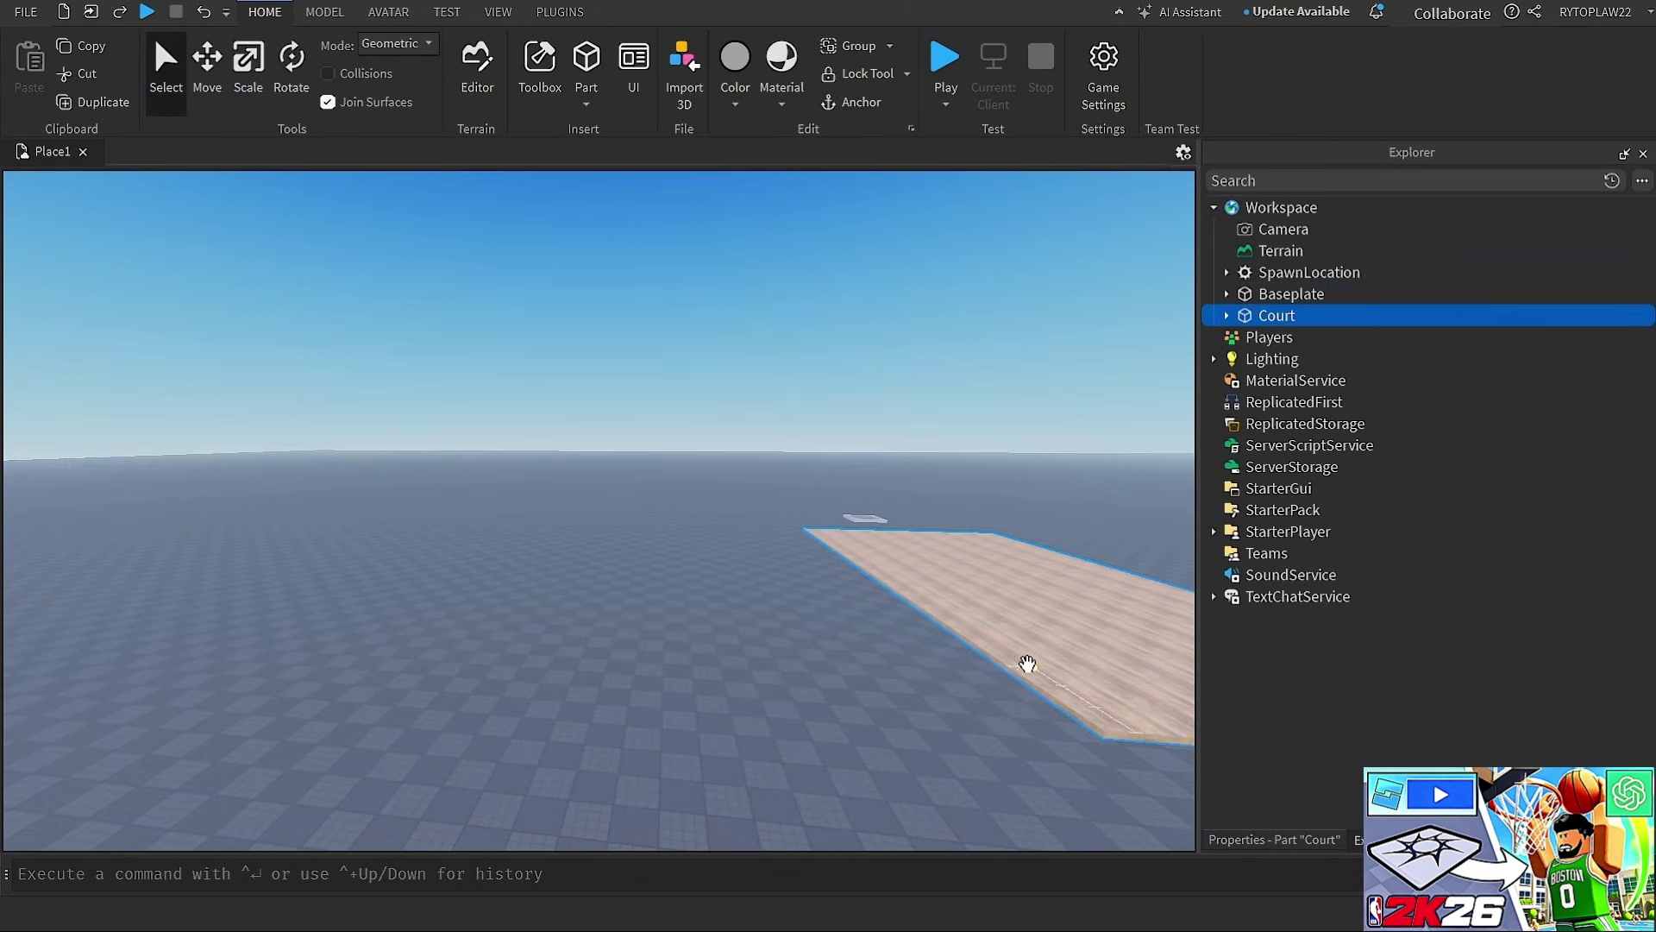
click(821, 107)
right_drag(825, 303, 877, 371)
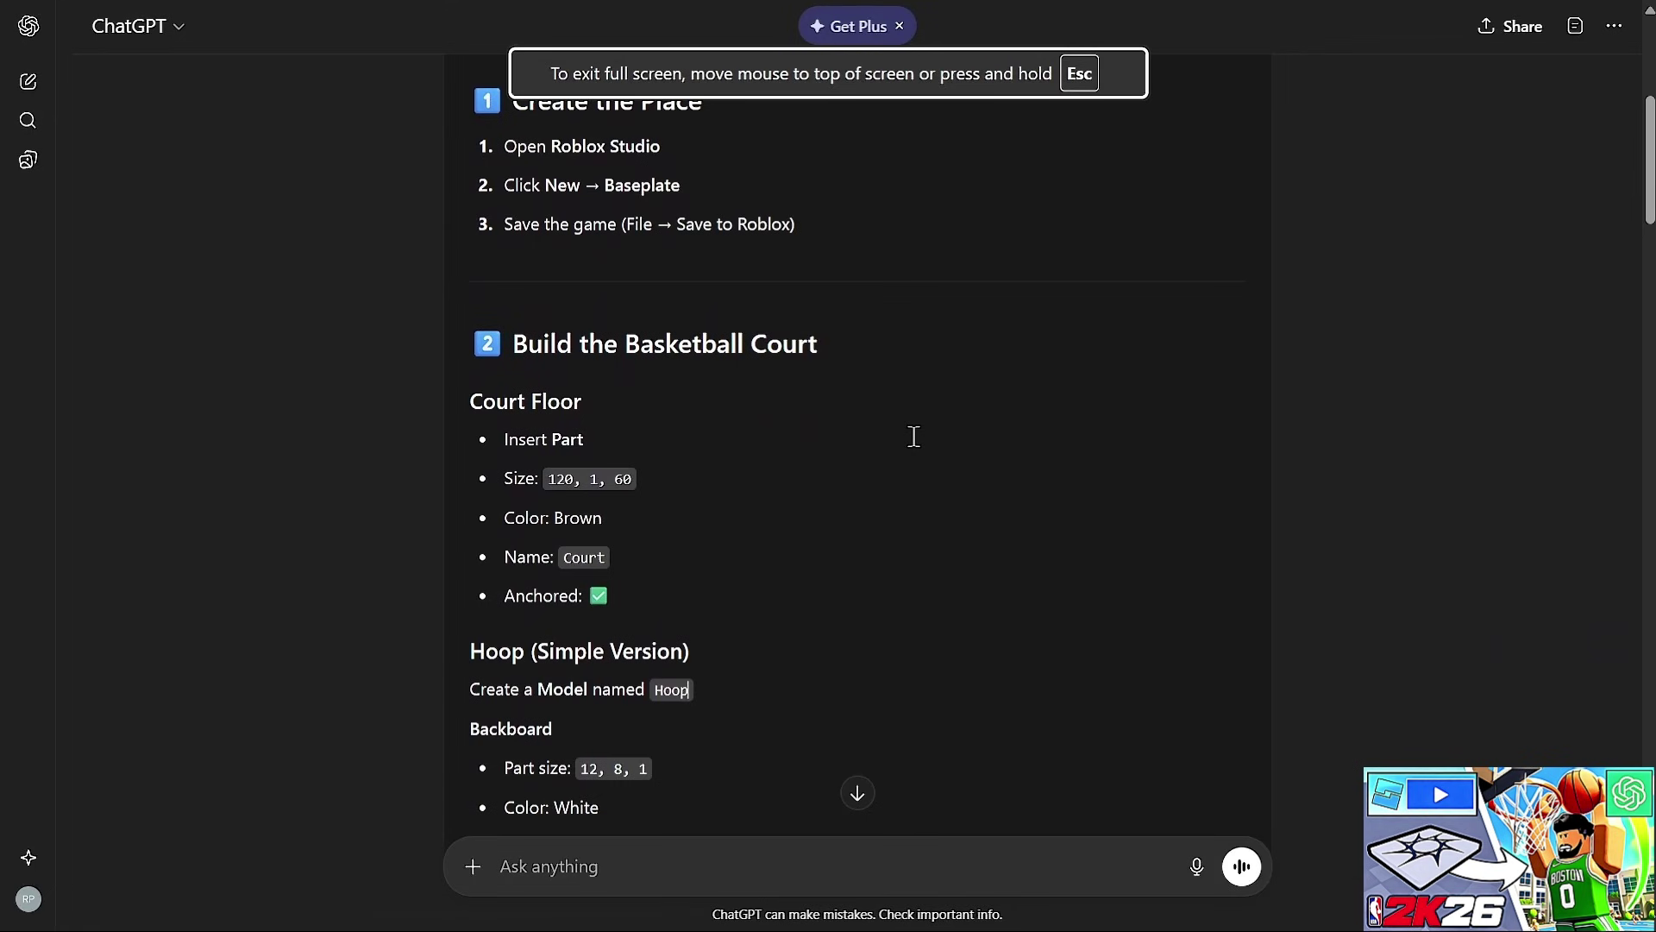
Switch to the ChatGPT guide and read the hoop instructions for the backboard, rim and net trigger
scroll(911, 440, down, 2)
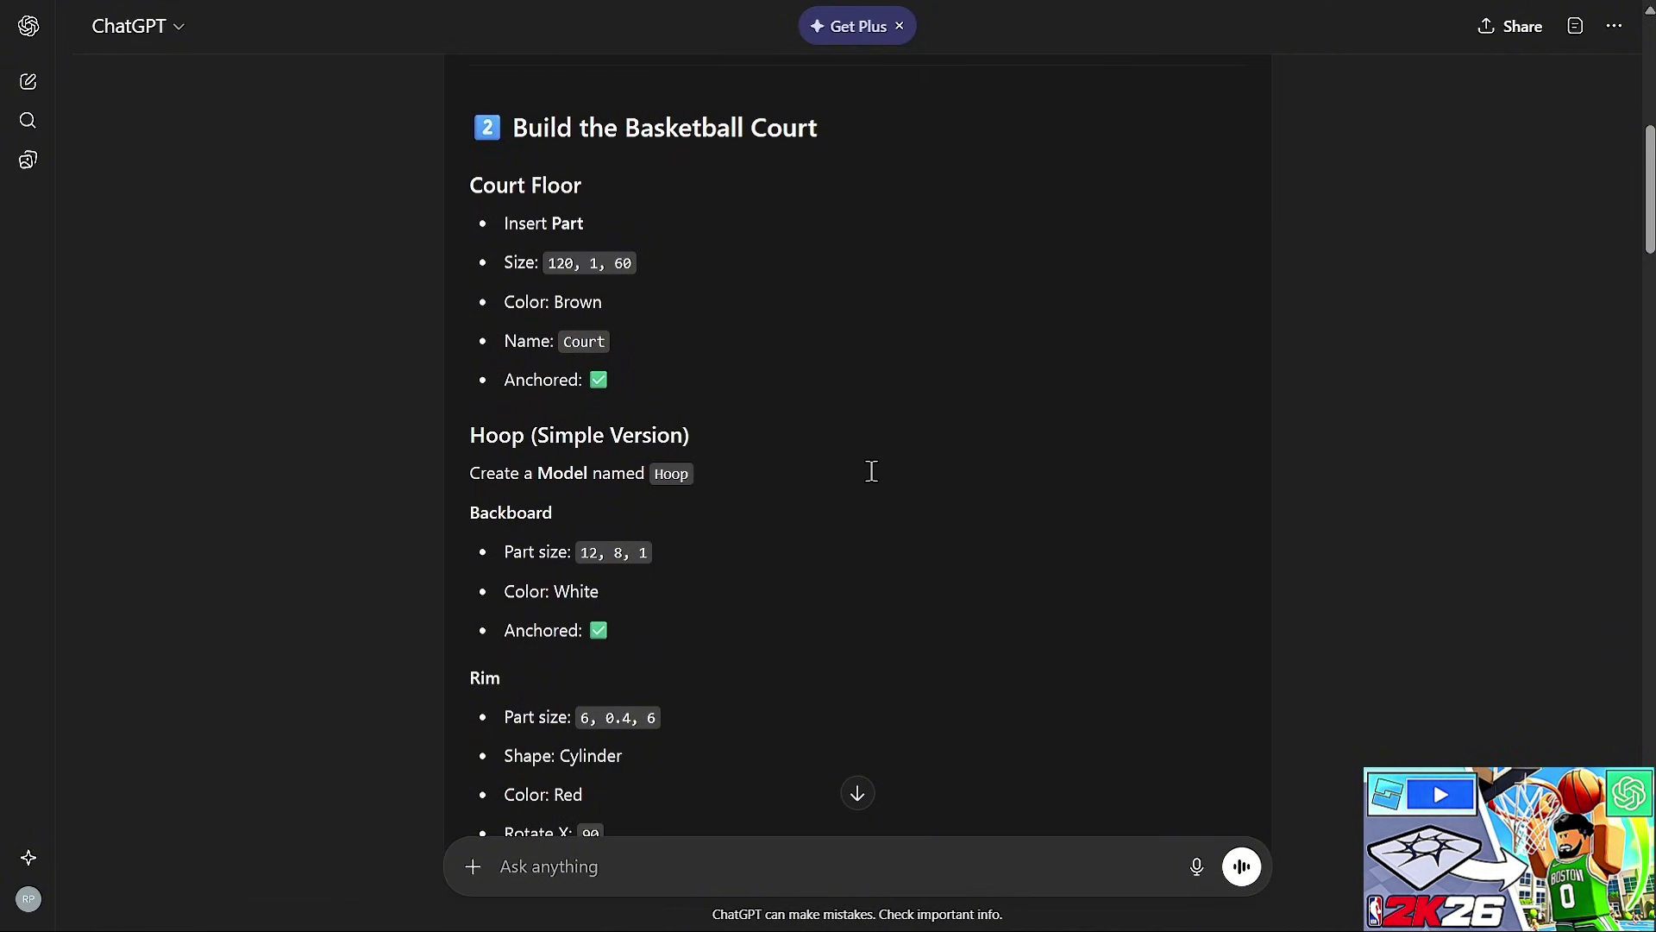
scroll(839, 466, down, 3)
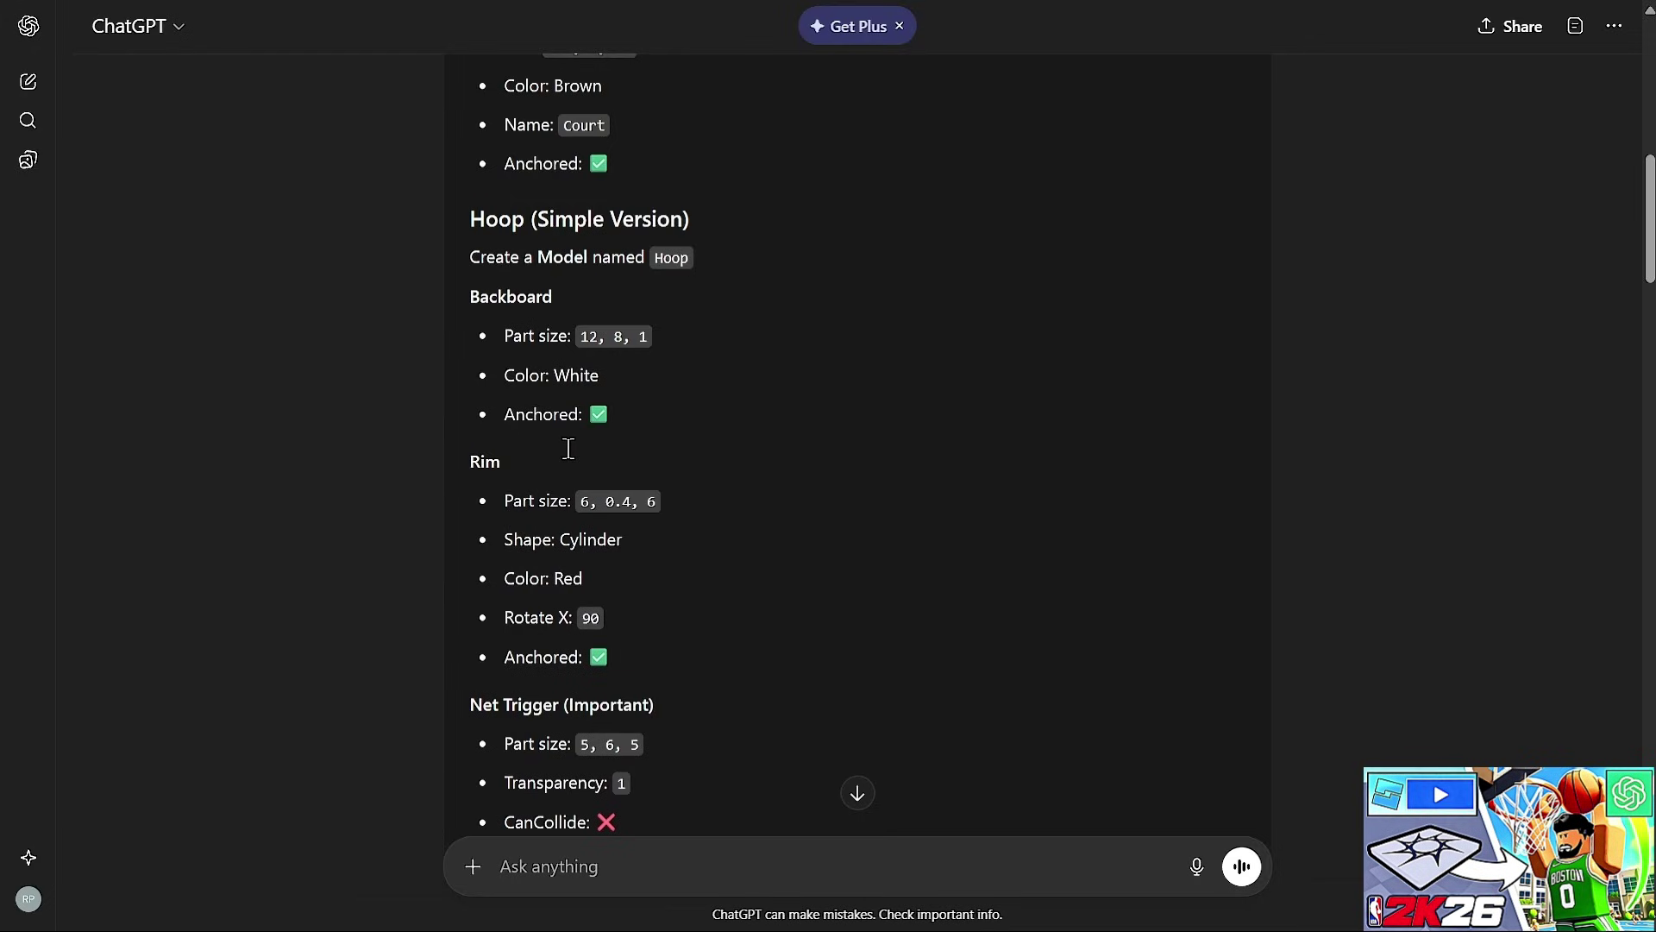
scroll(566, 449, down, 1)
scroll(558, 430, up, 1)
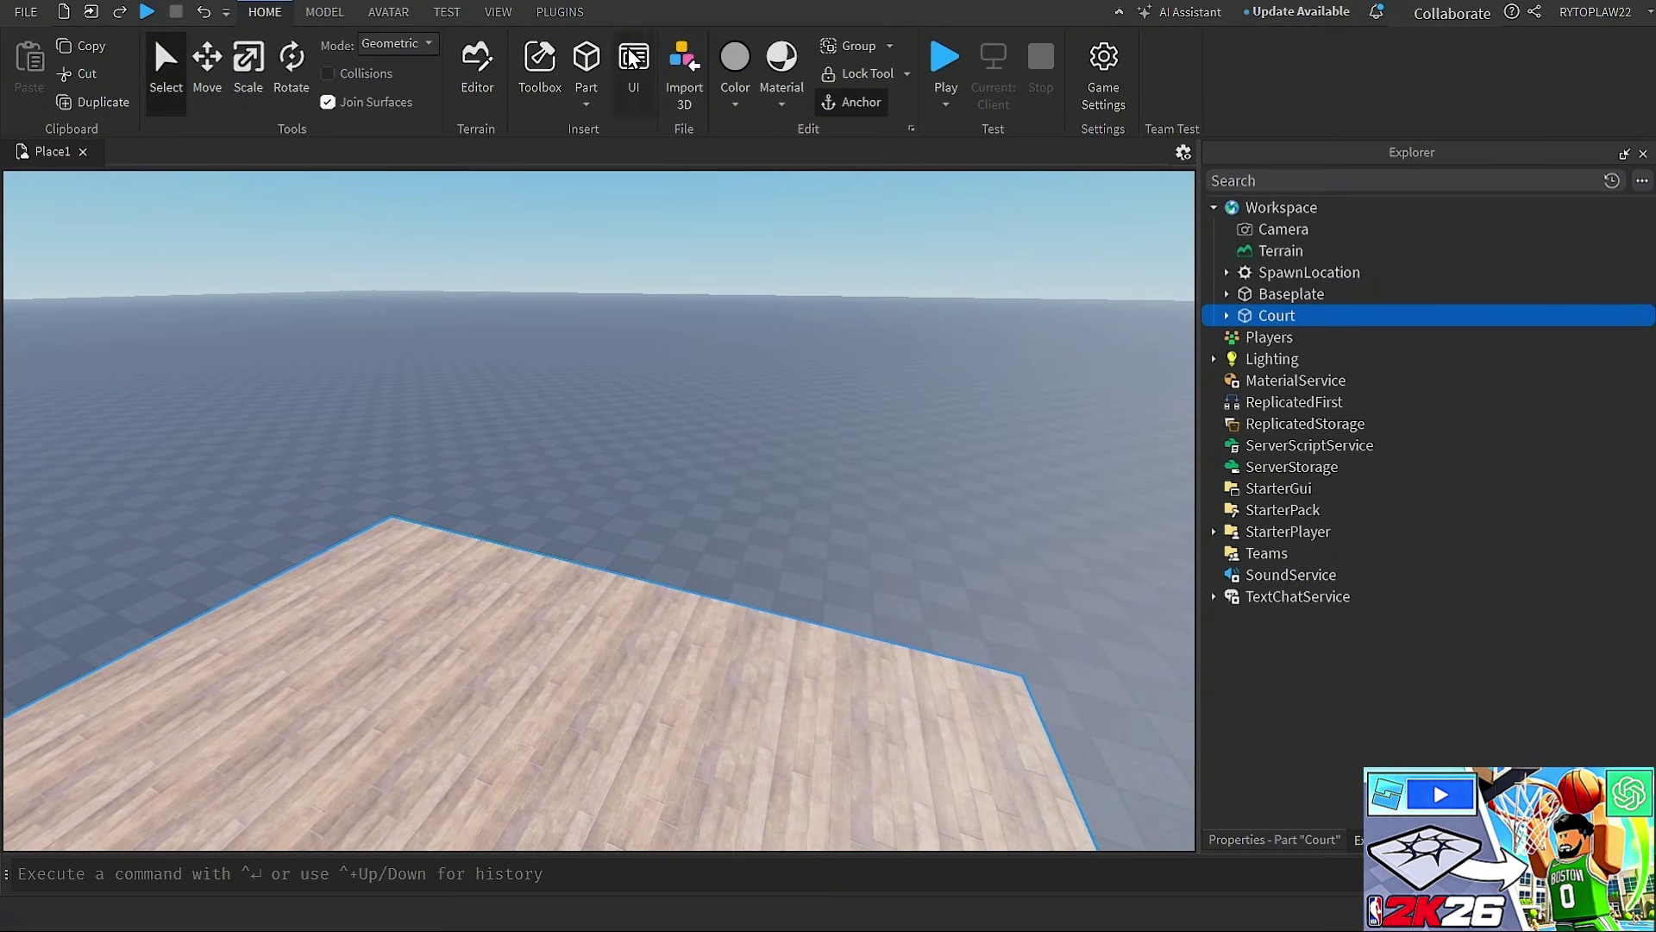
Switch back to Roblox Studio and search the Toolbox models for "basketball hoop"
click(539, 69)
click(1401, 24)
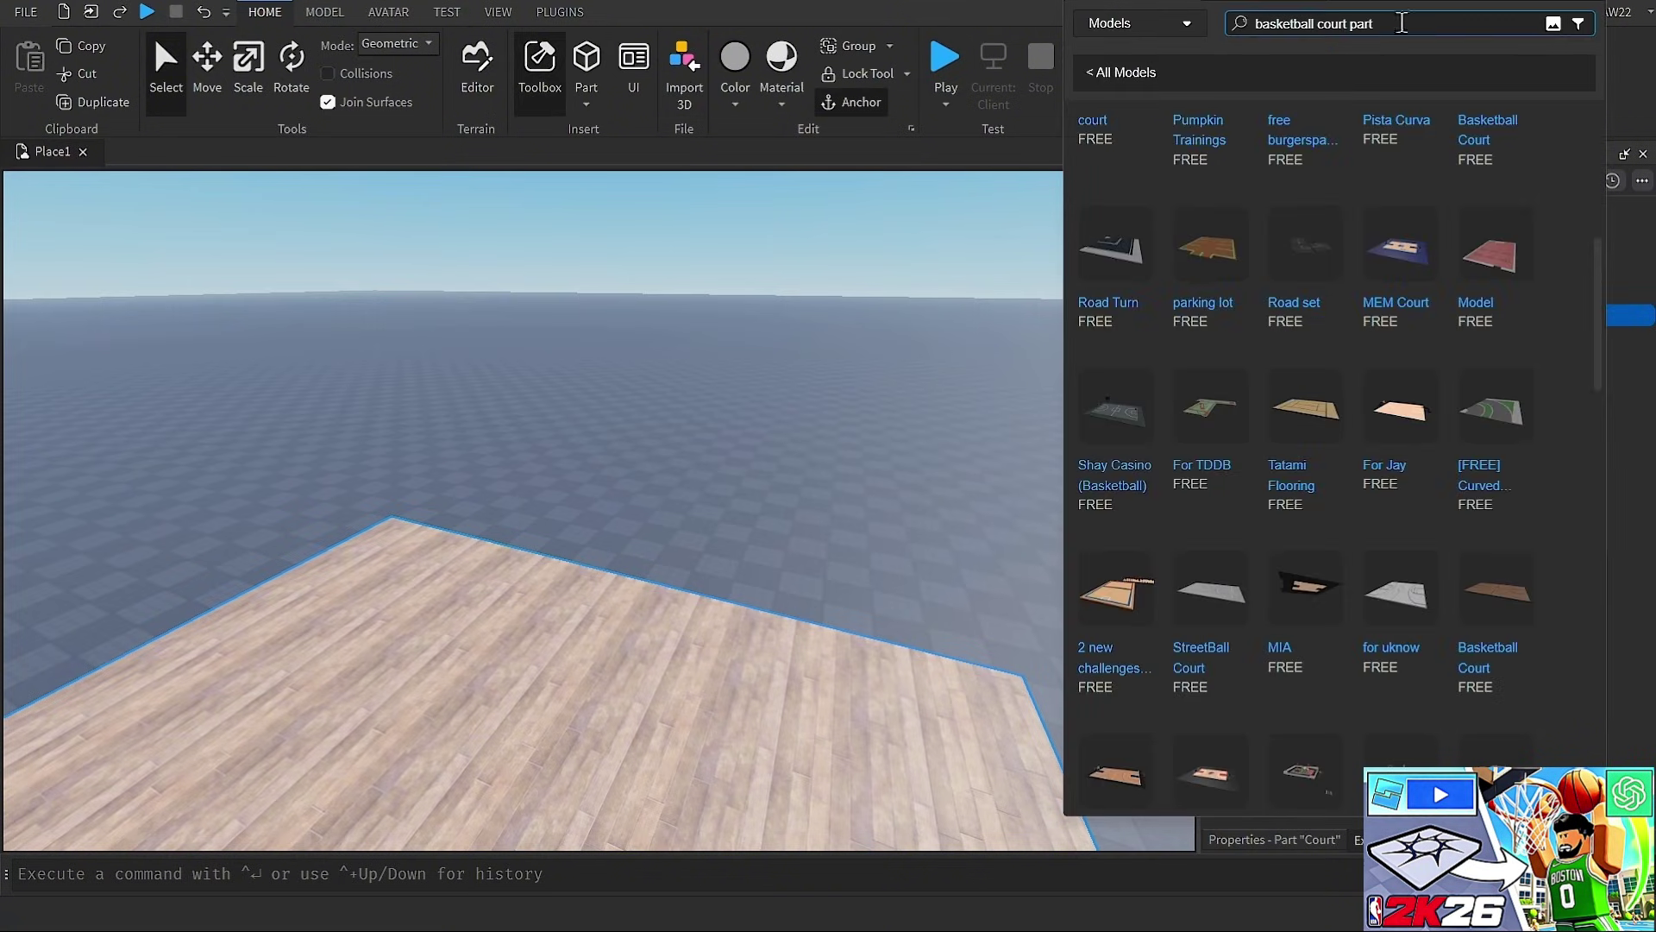
triple_click(1335, 28)
text(b)
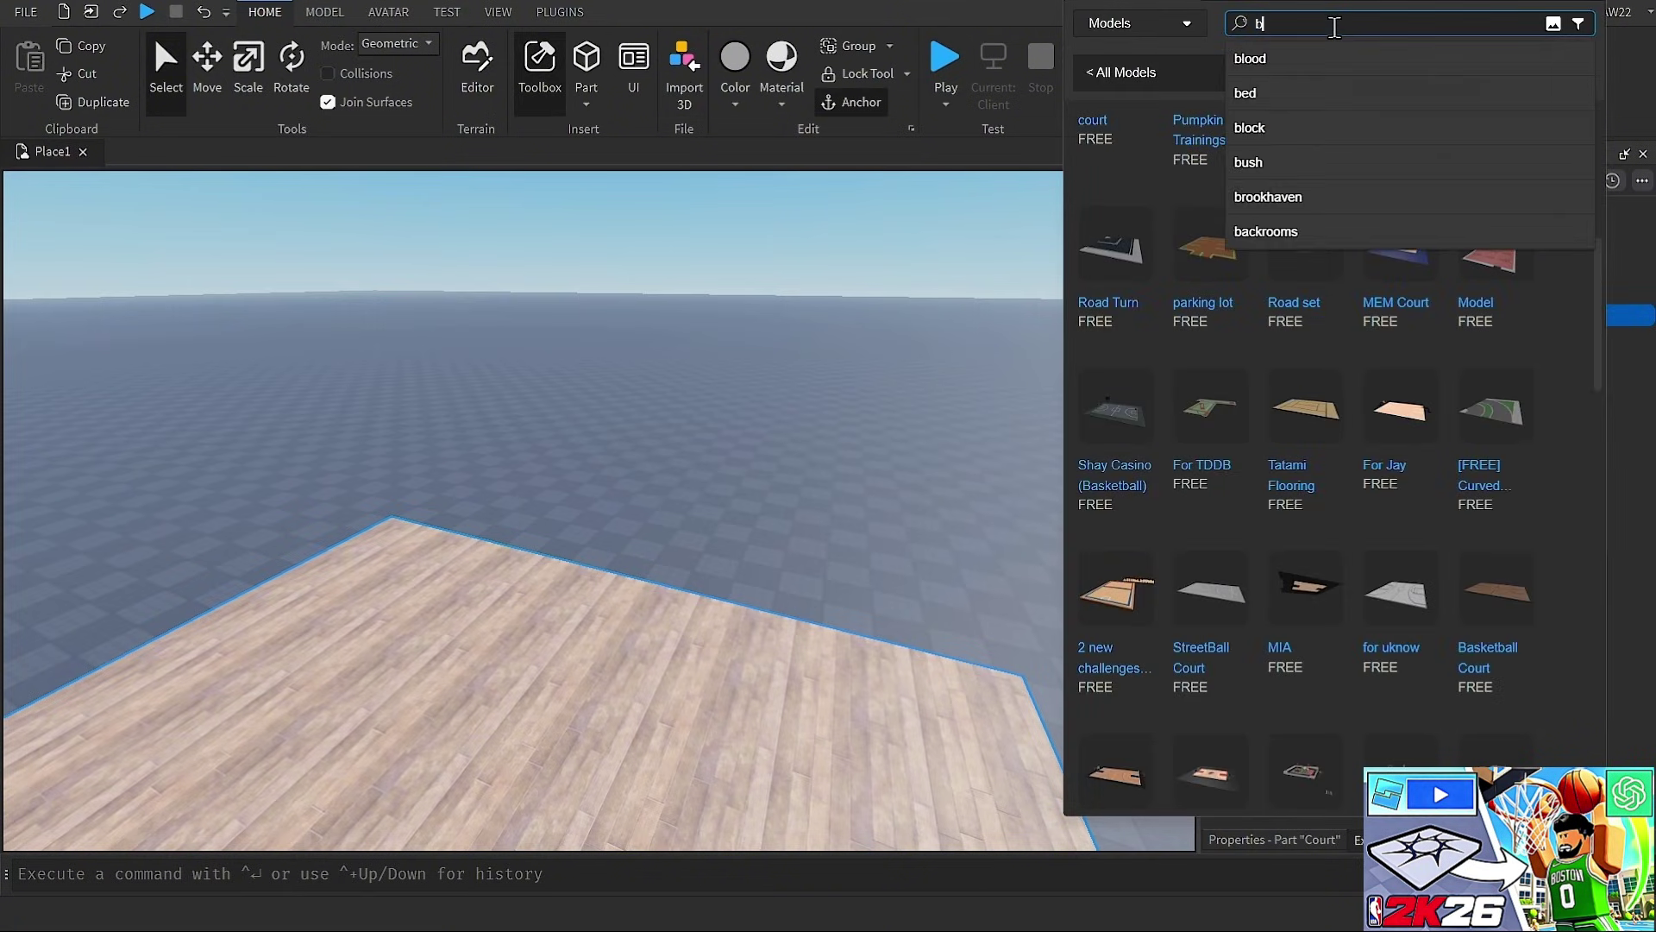
text(as)
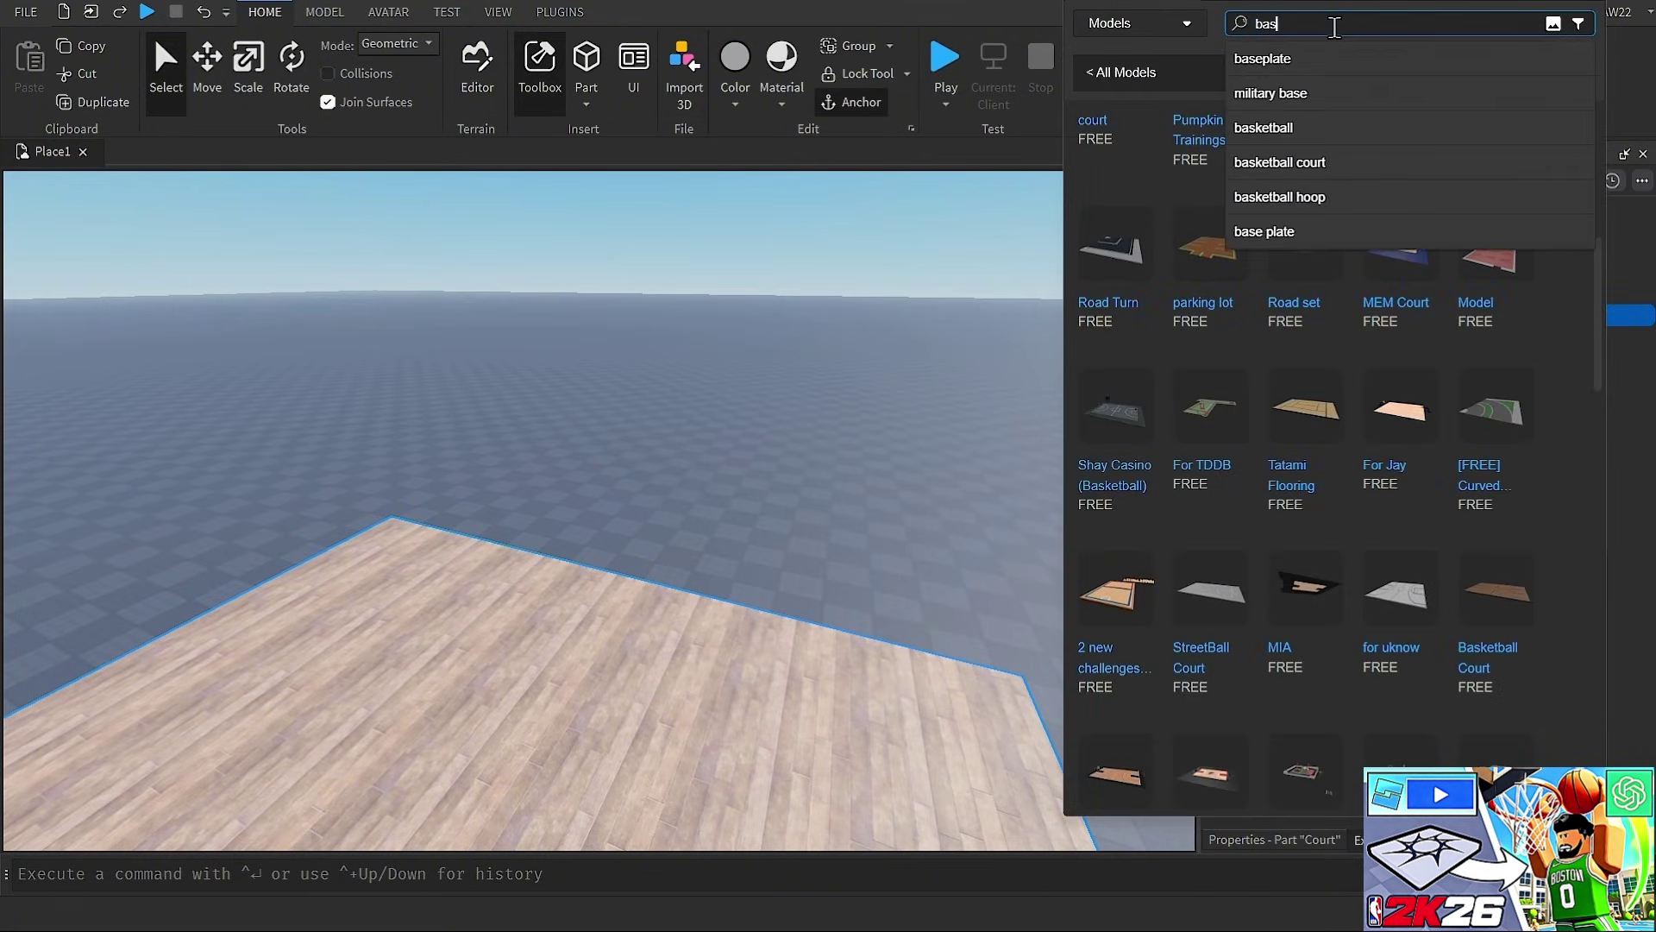
text(ketball )
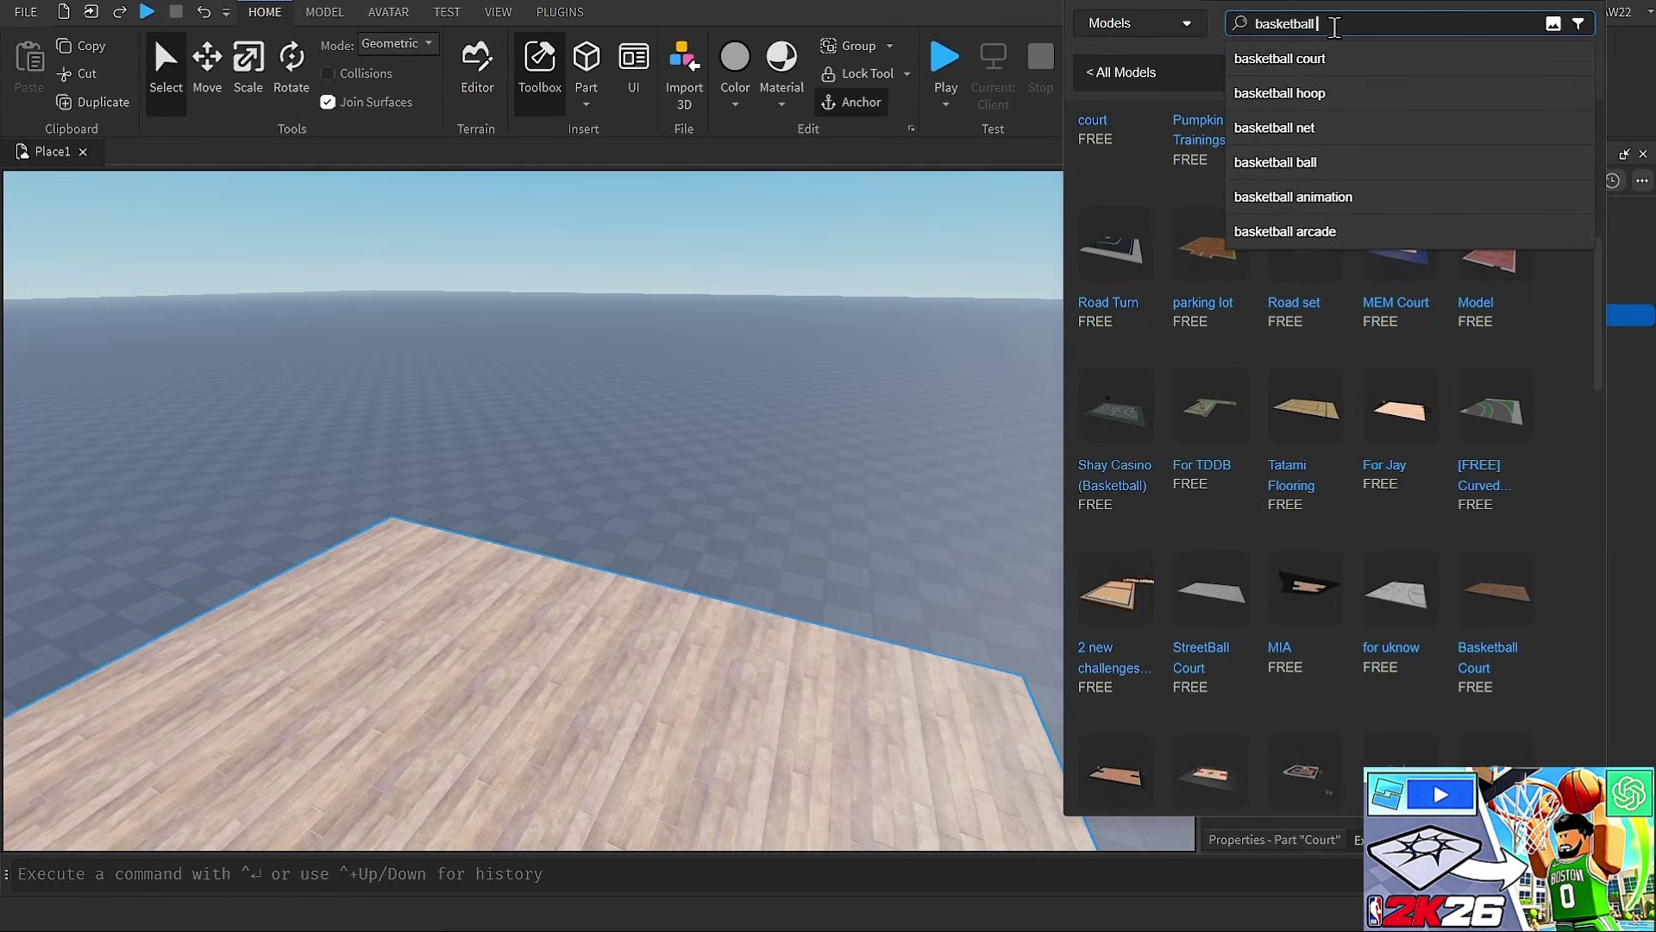
text(hoop)
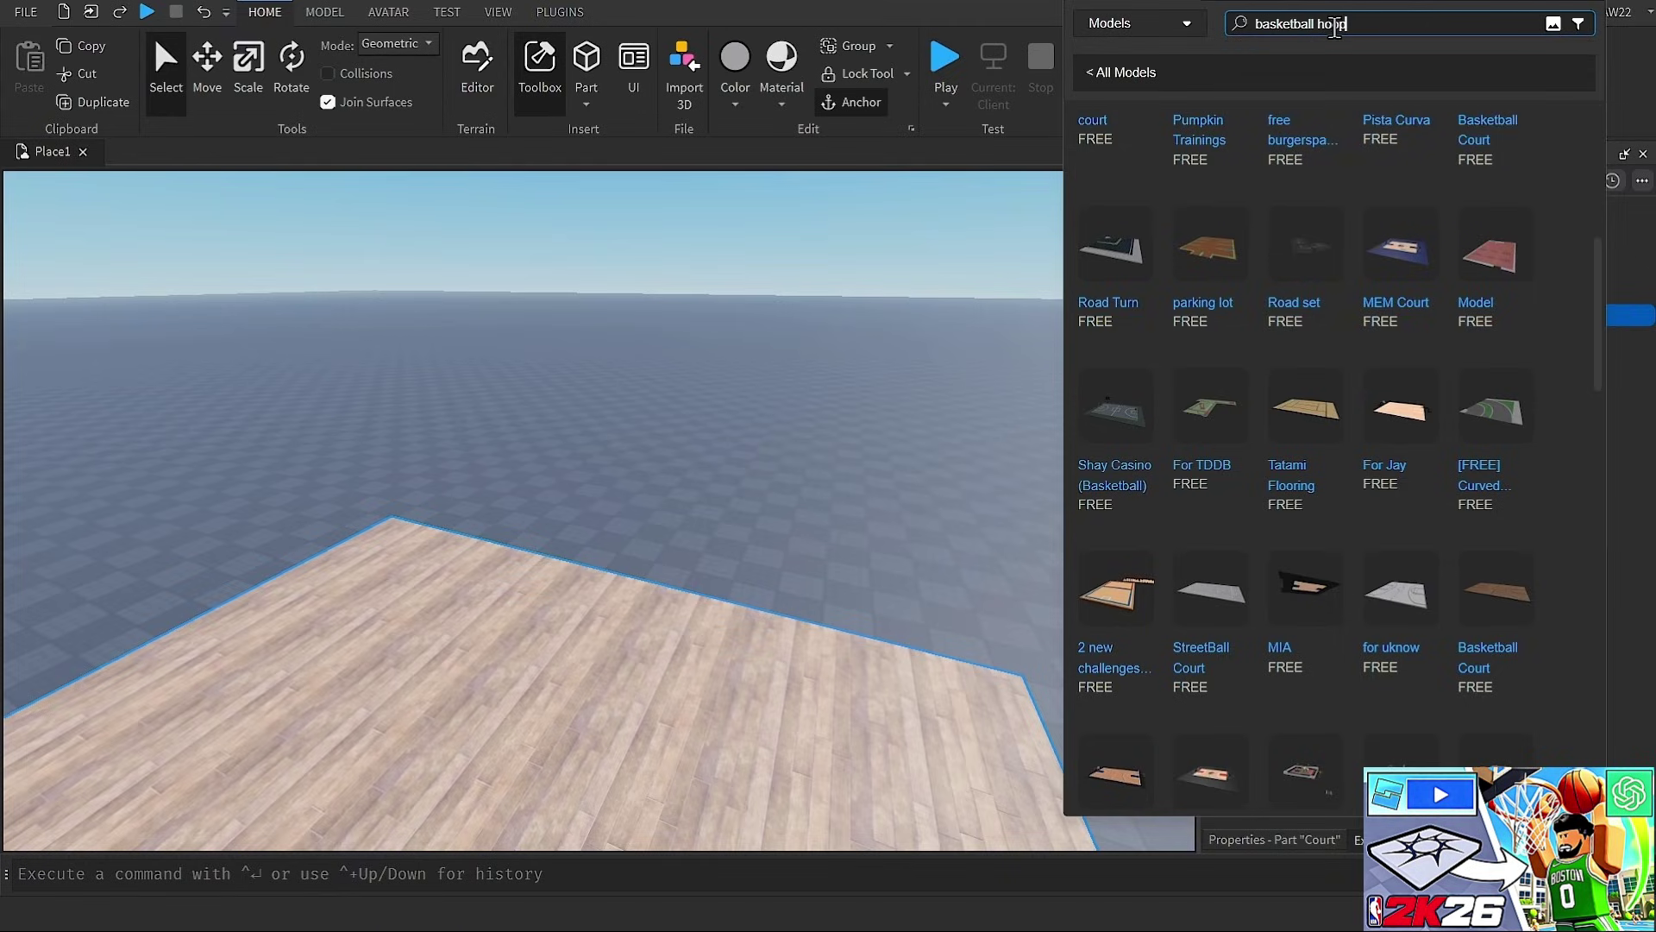
key(Return)
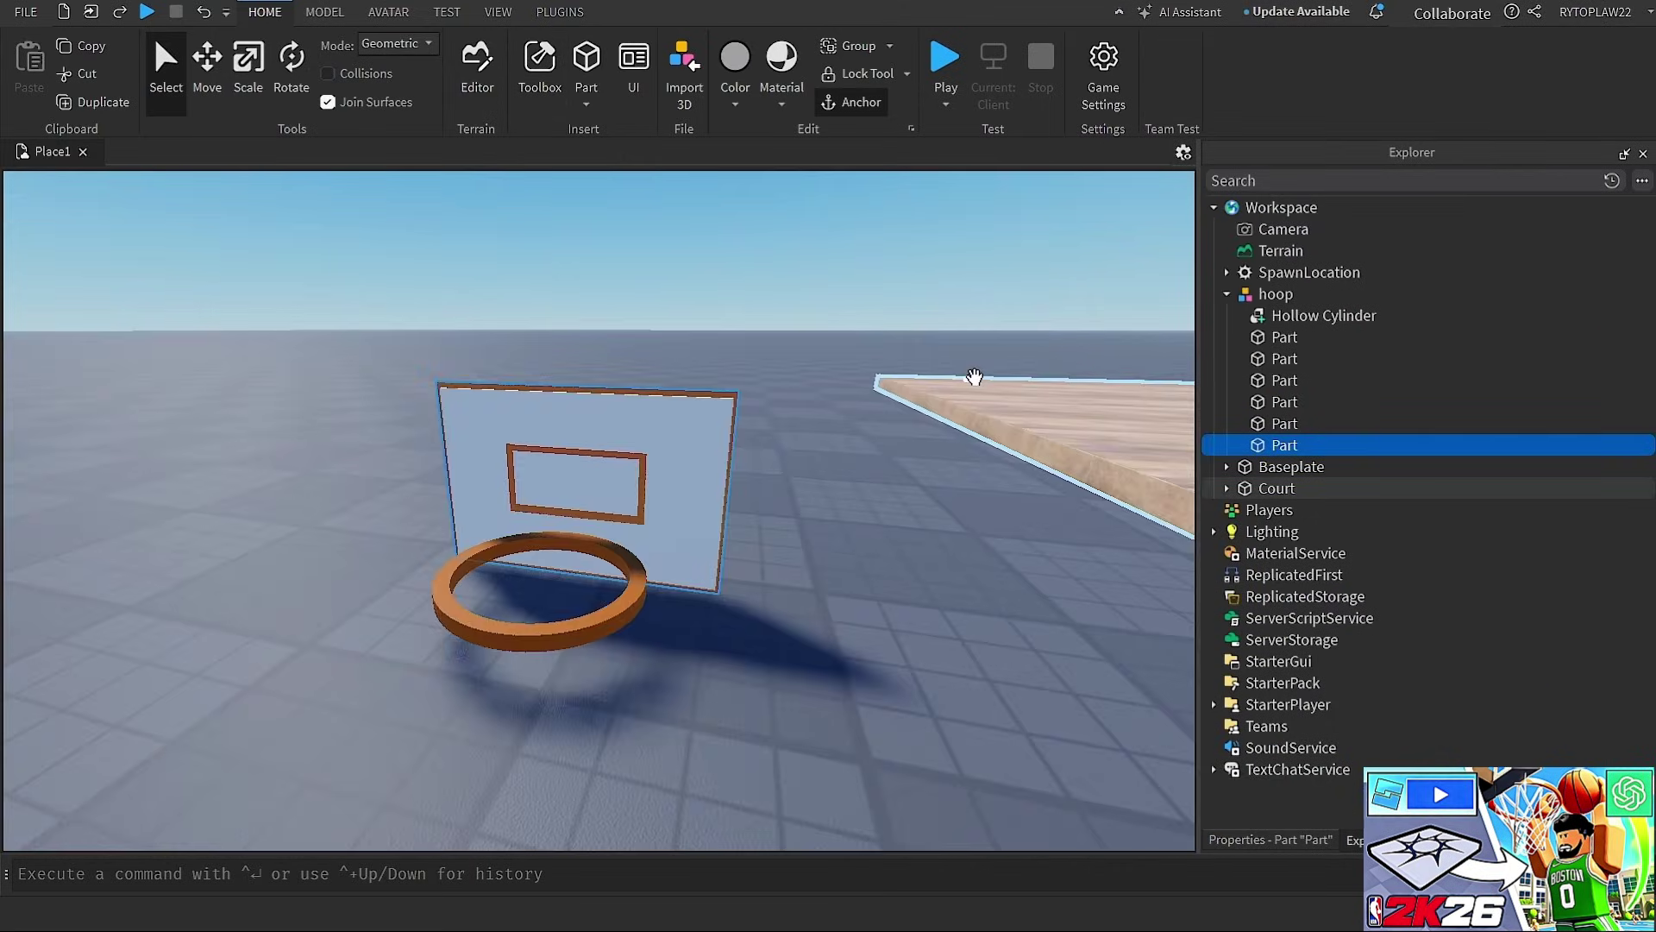
Rename the inserted hoop model in the workspace hierarchy as Hoop
middle_drag(894, 391, 1139, 397)
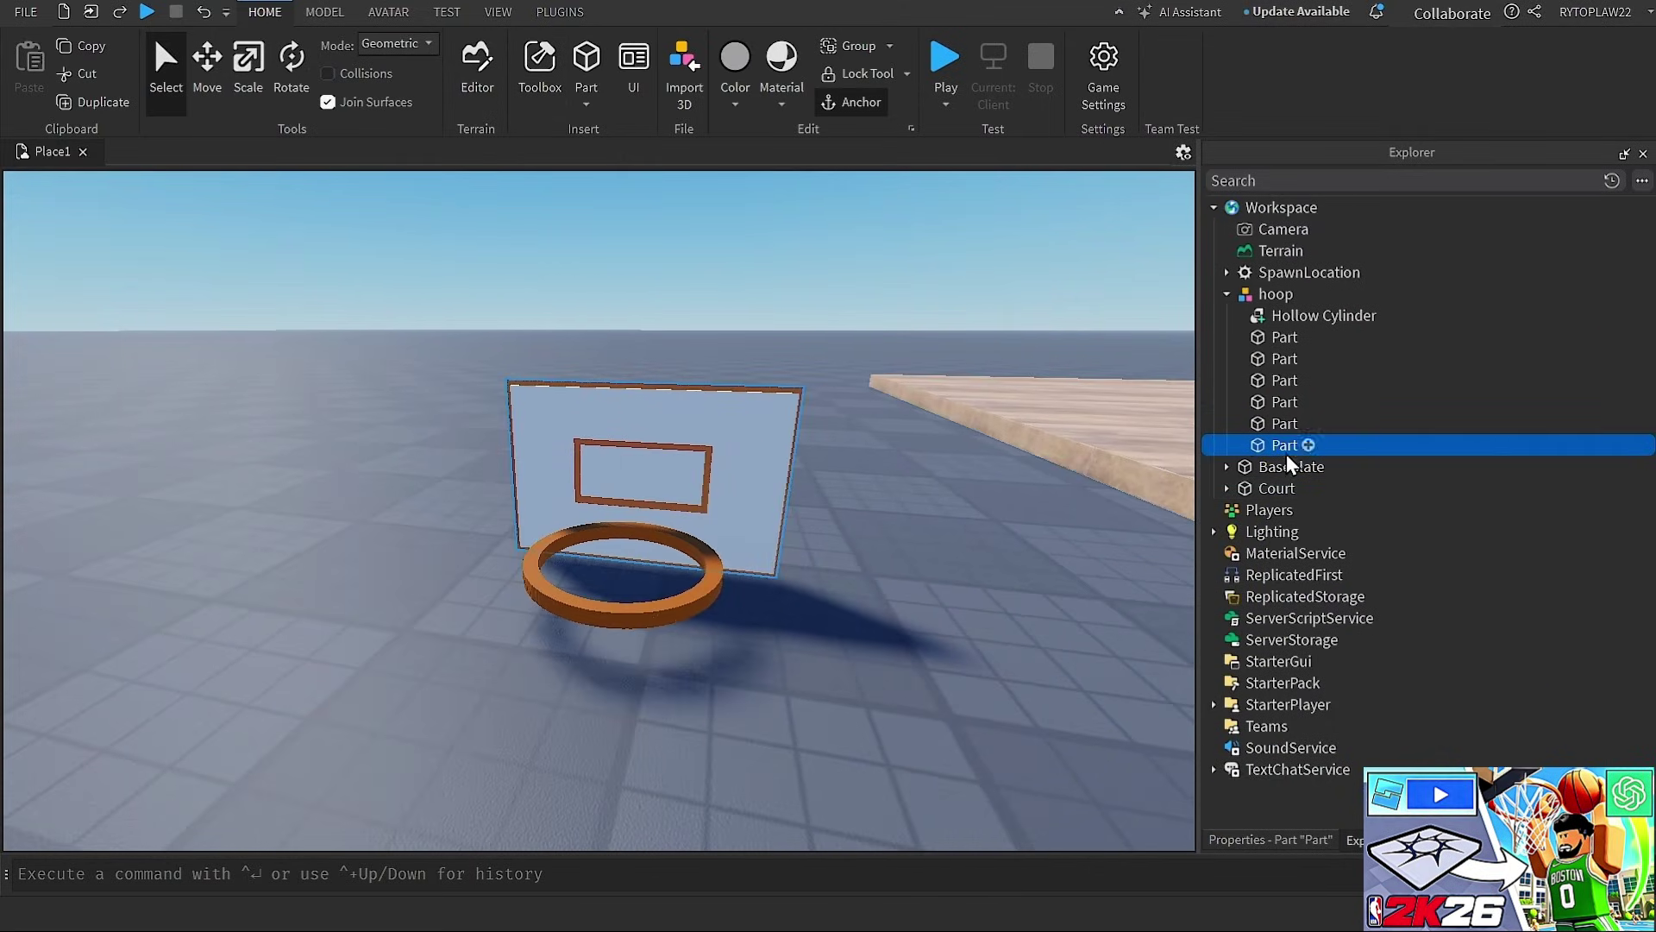
click(1303, 315)
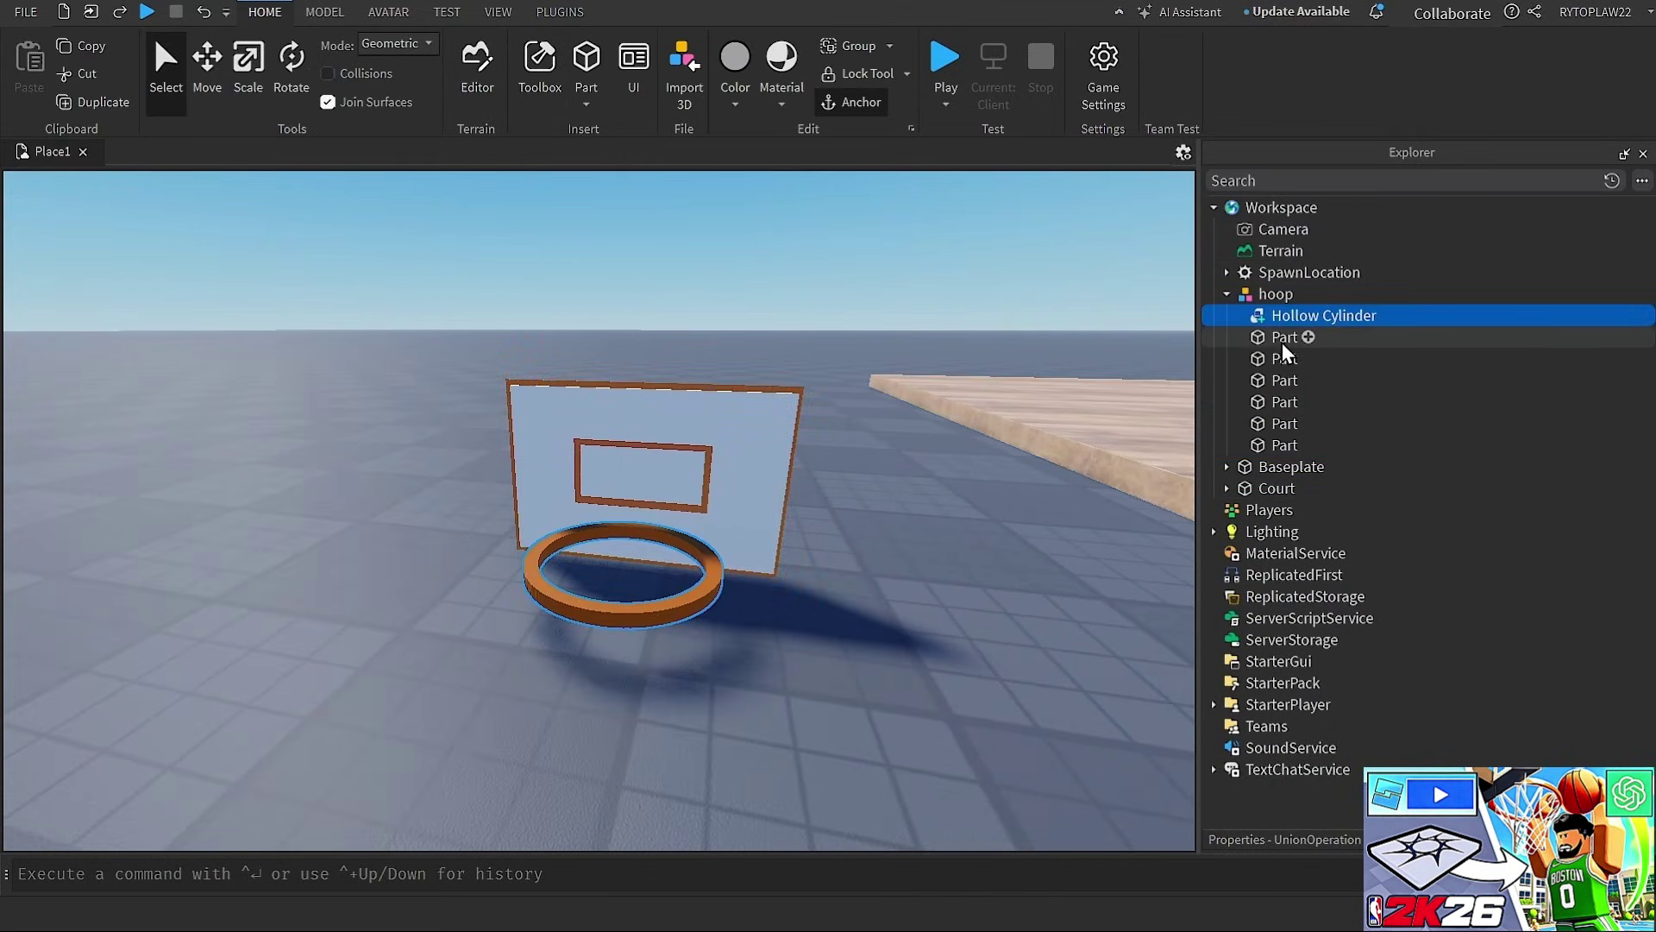
click(1283, 454)
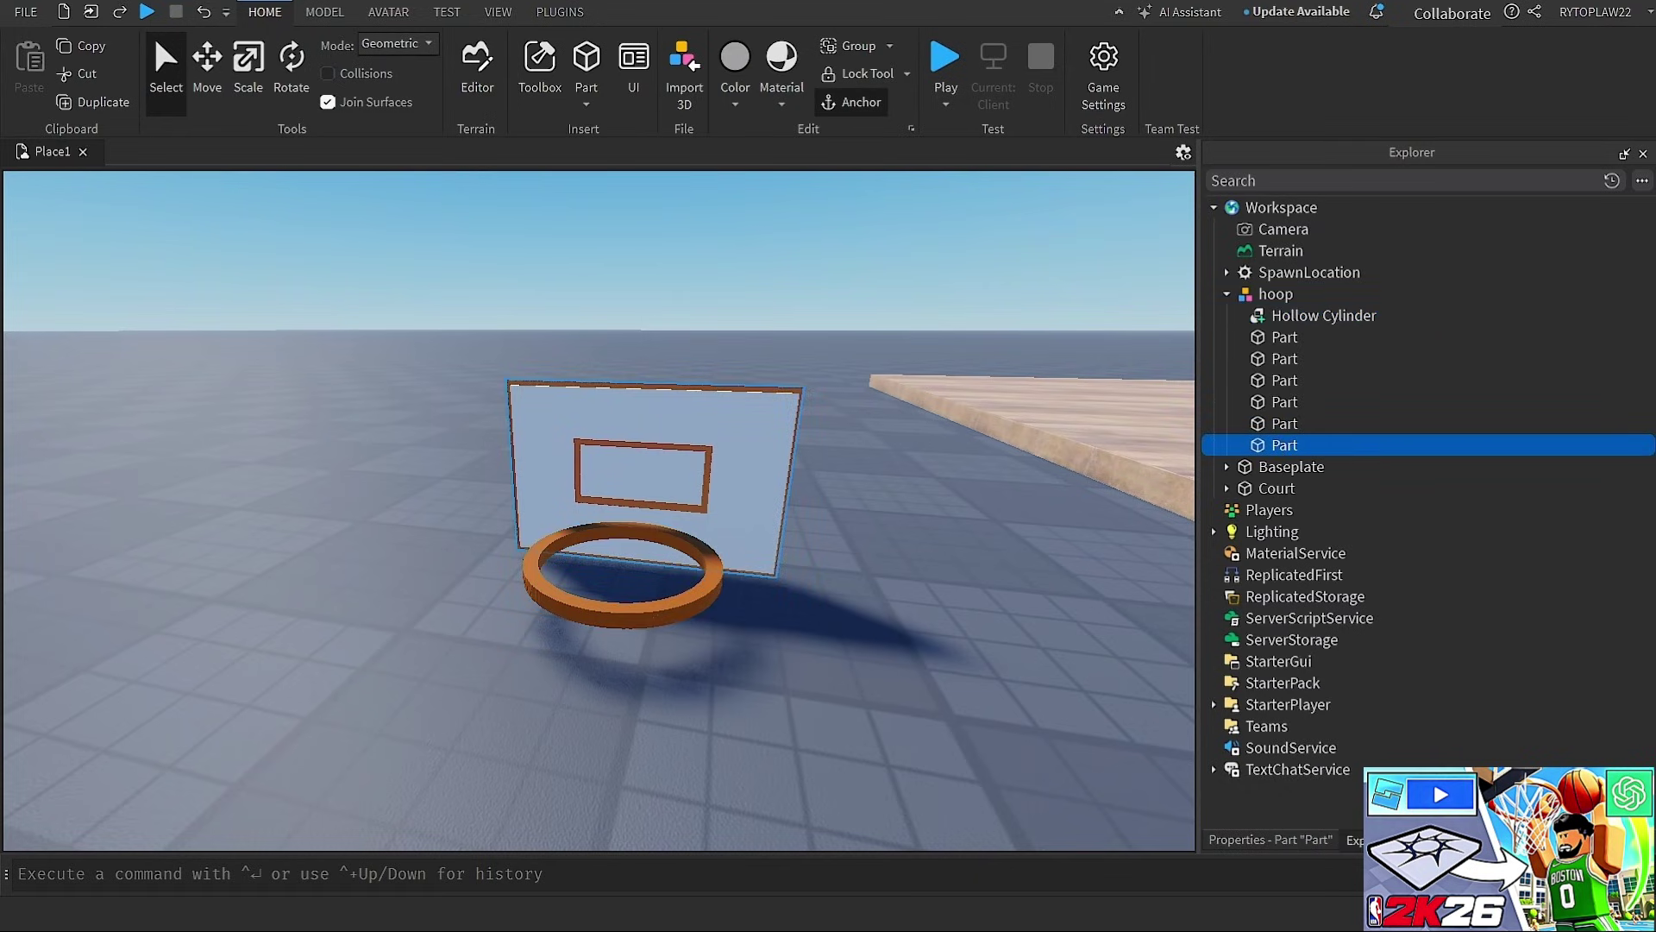
click(1277, 293)
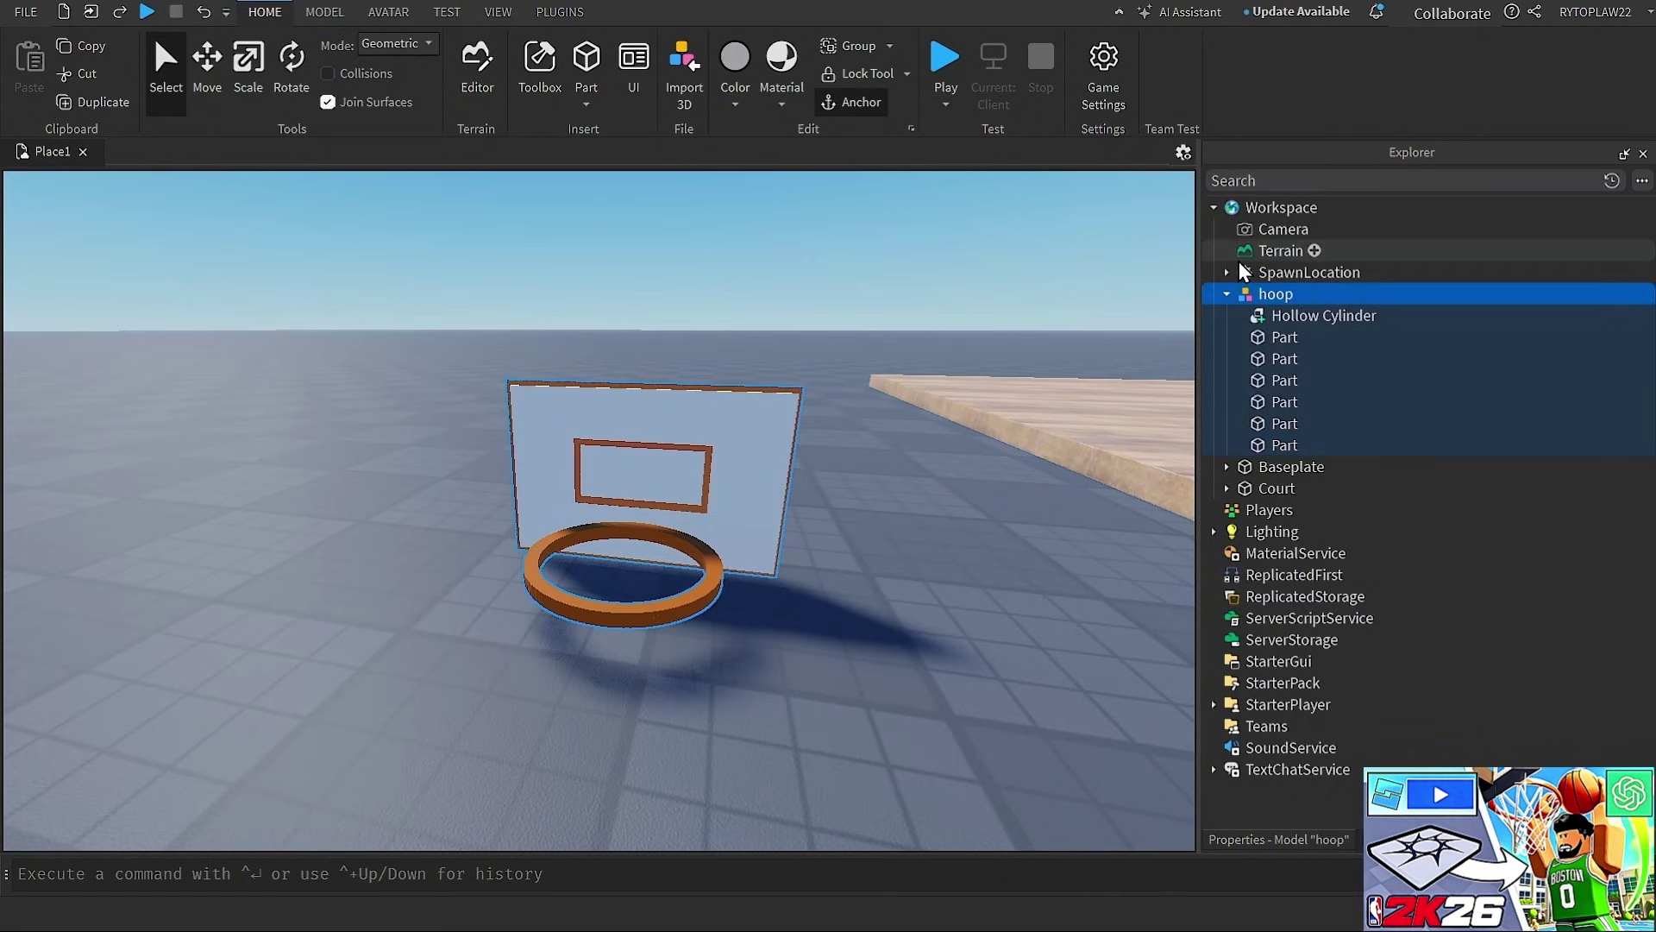
key(F2)
text(Hoop)
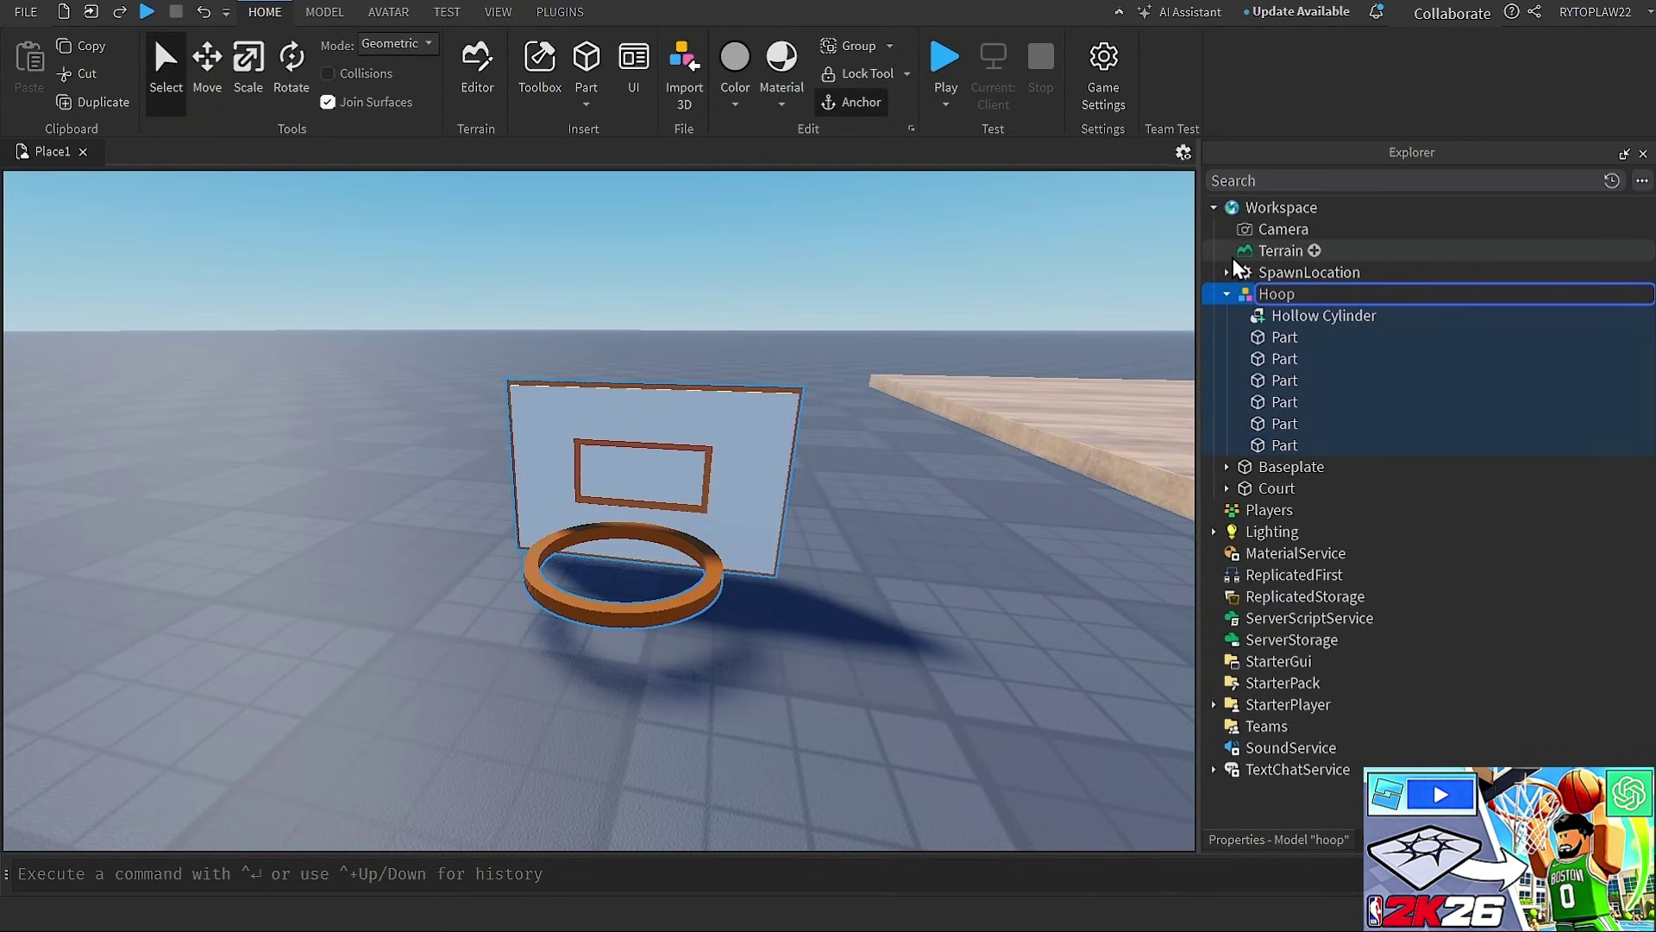
click(1238, 378)
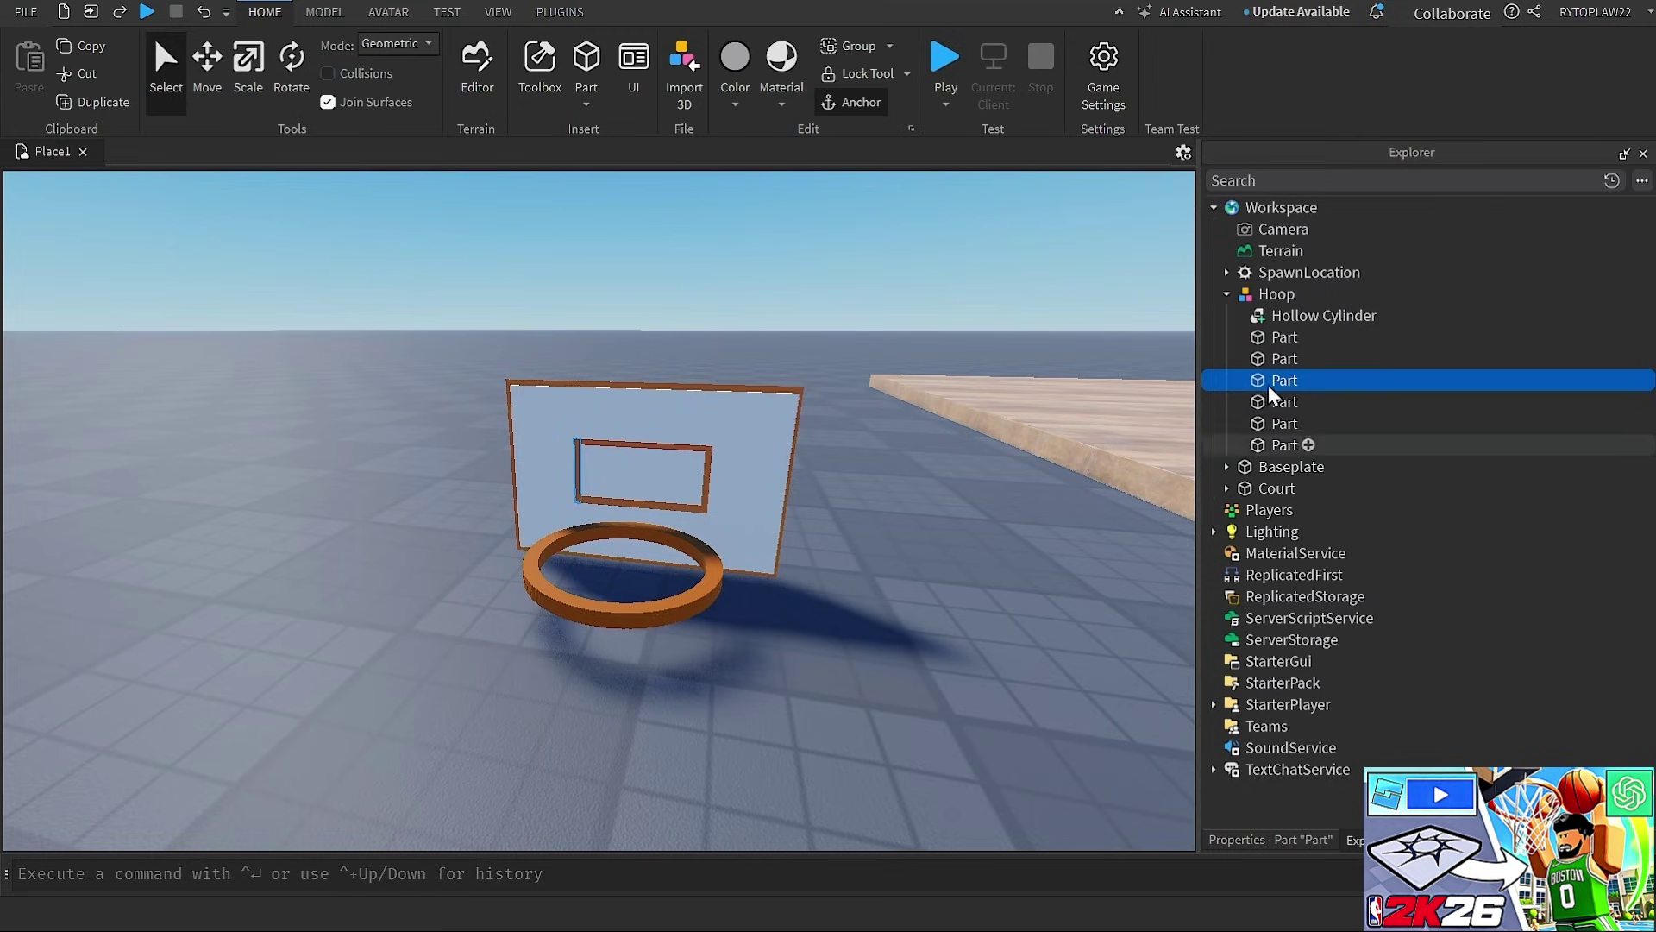
Set the size of the Hoop model's backboard panel to 12, 8, 1
click(1269, 447)
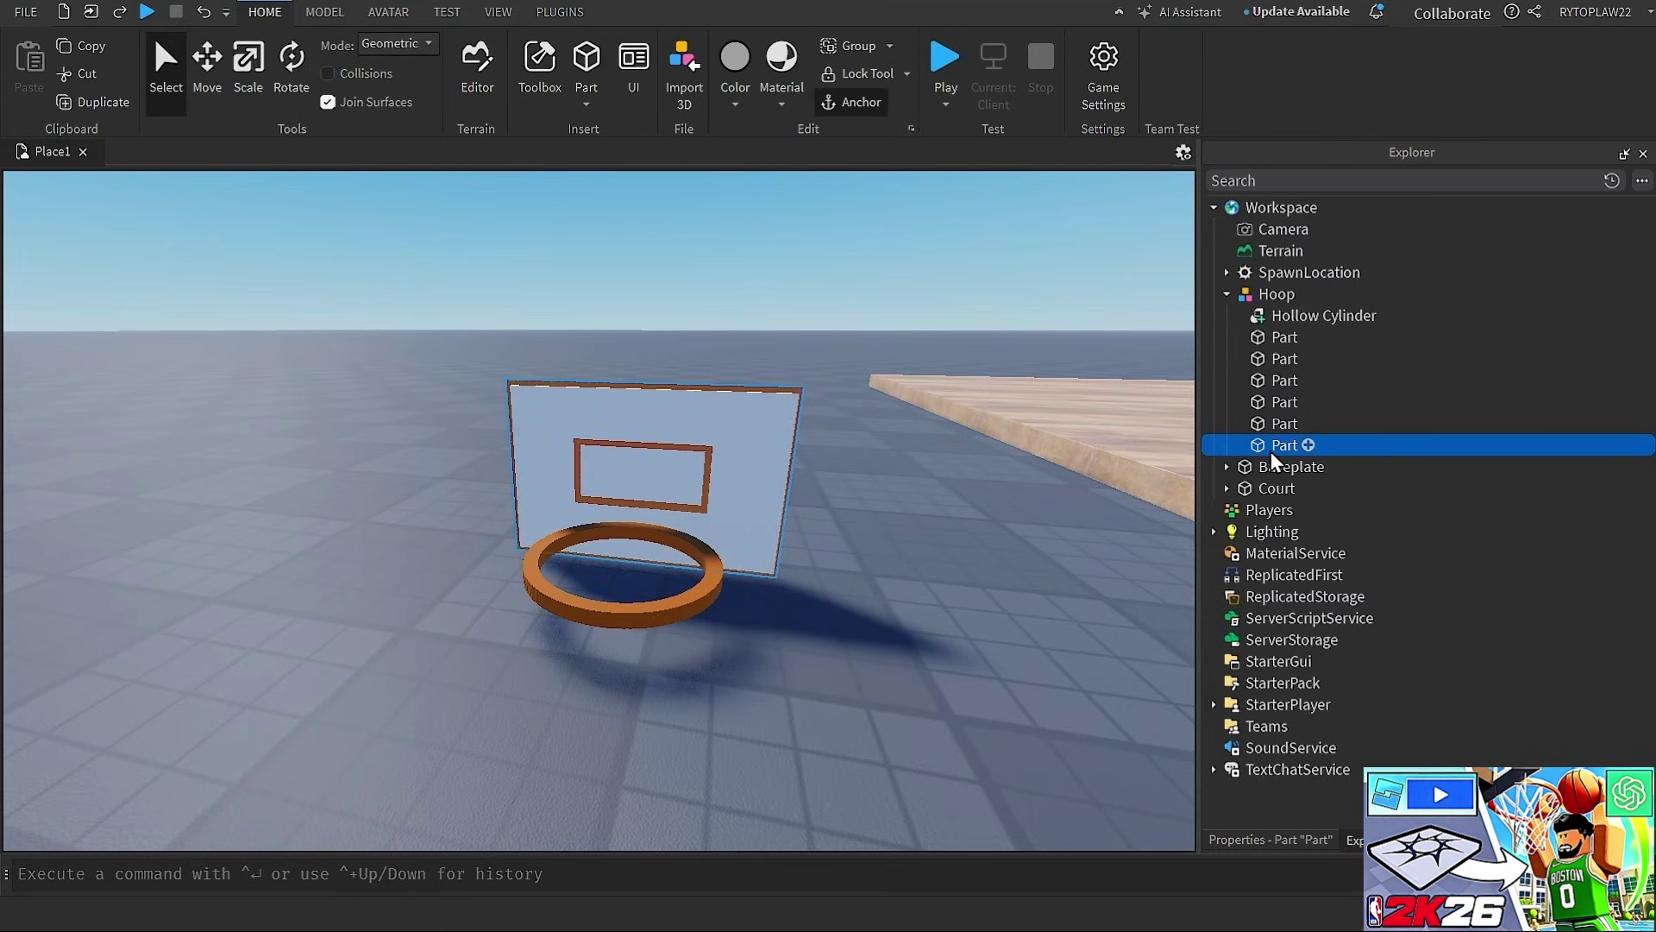
click(1301, 841)
scroll(1513, 631, down, 5)
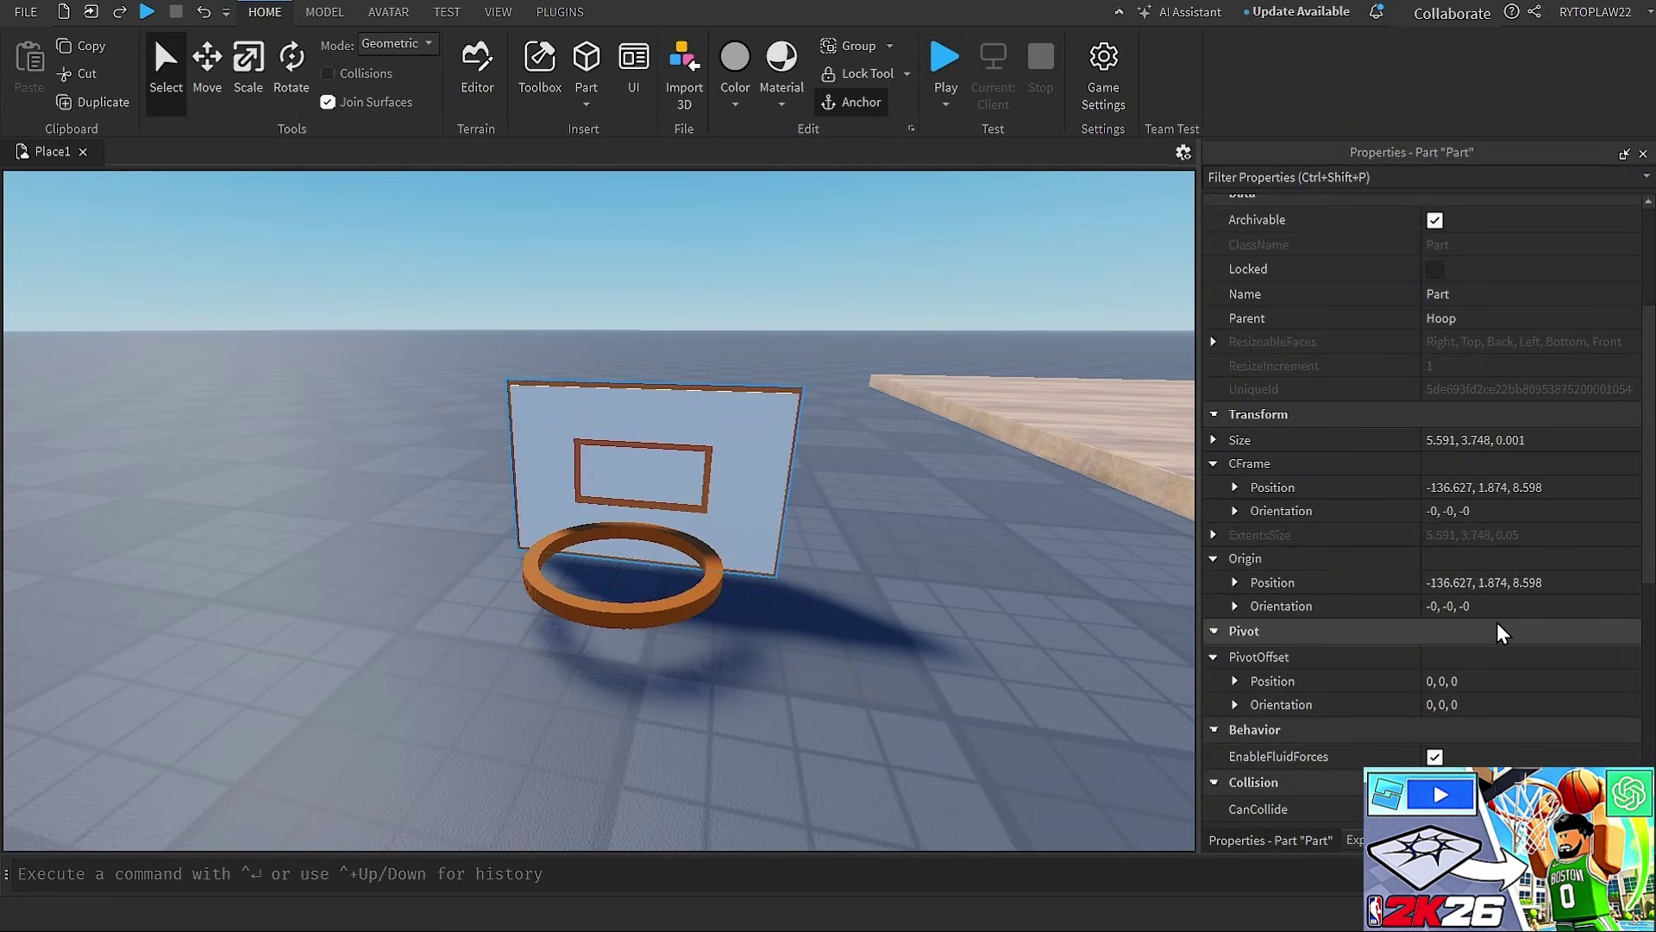
click(1466, 440)
text(12, 8, 1)
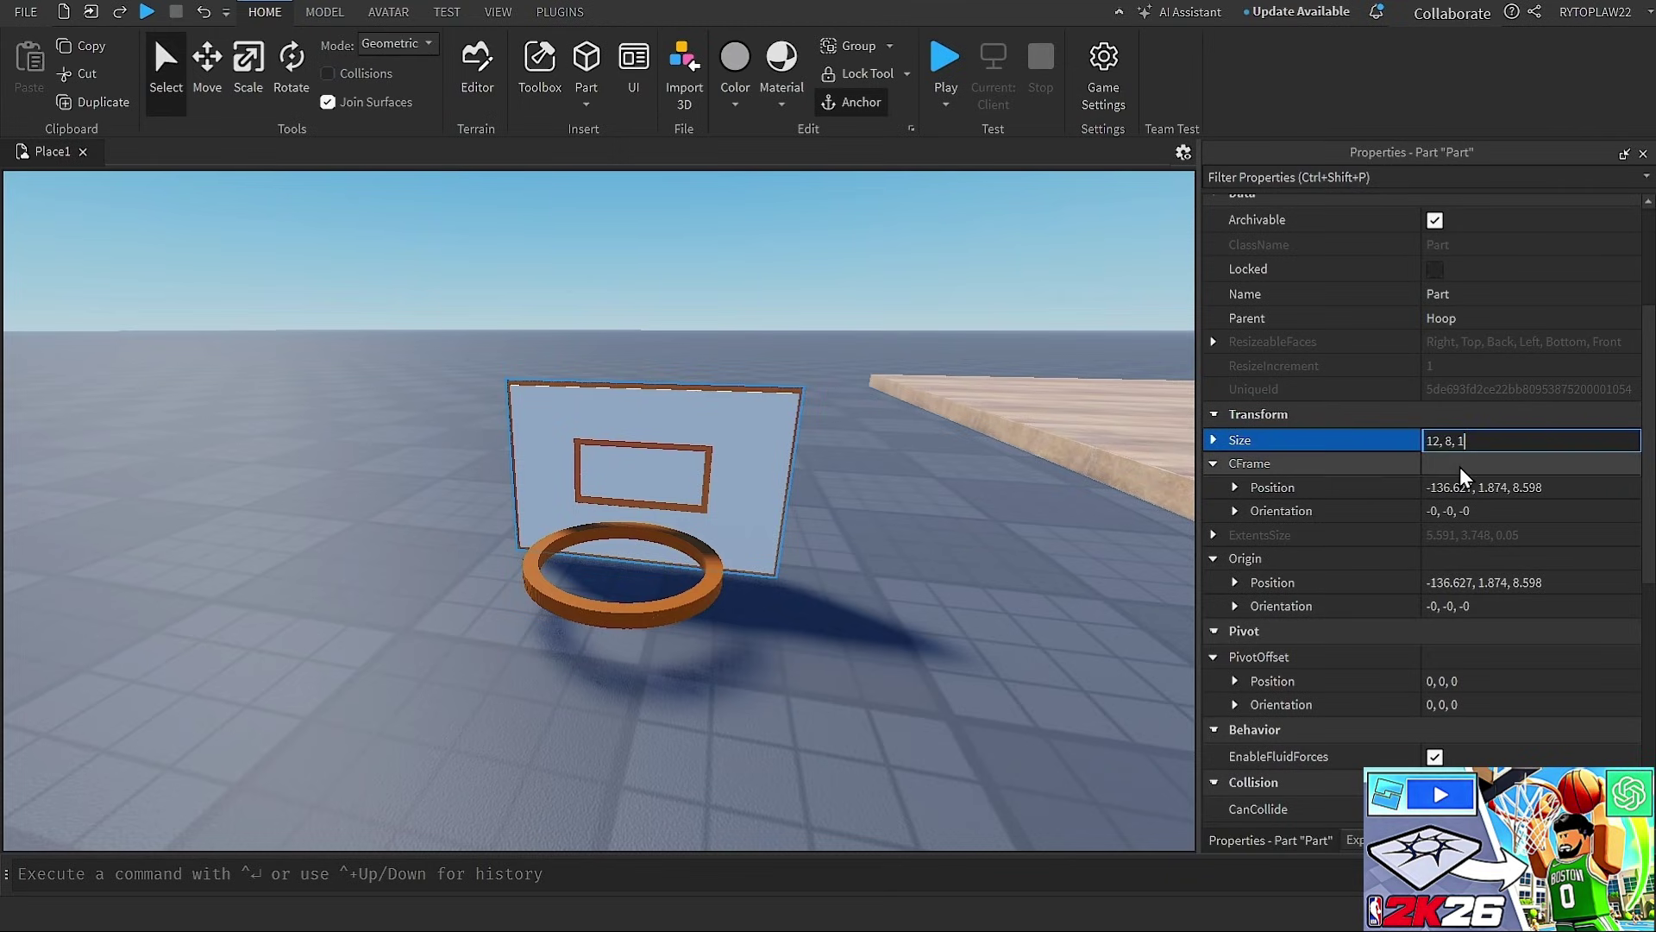
key(Return)
scroll(901, 474, down, 2)
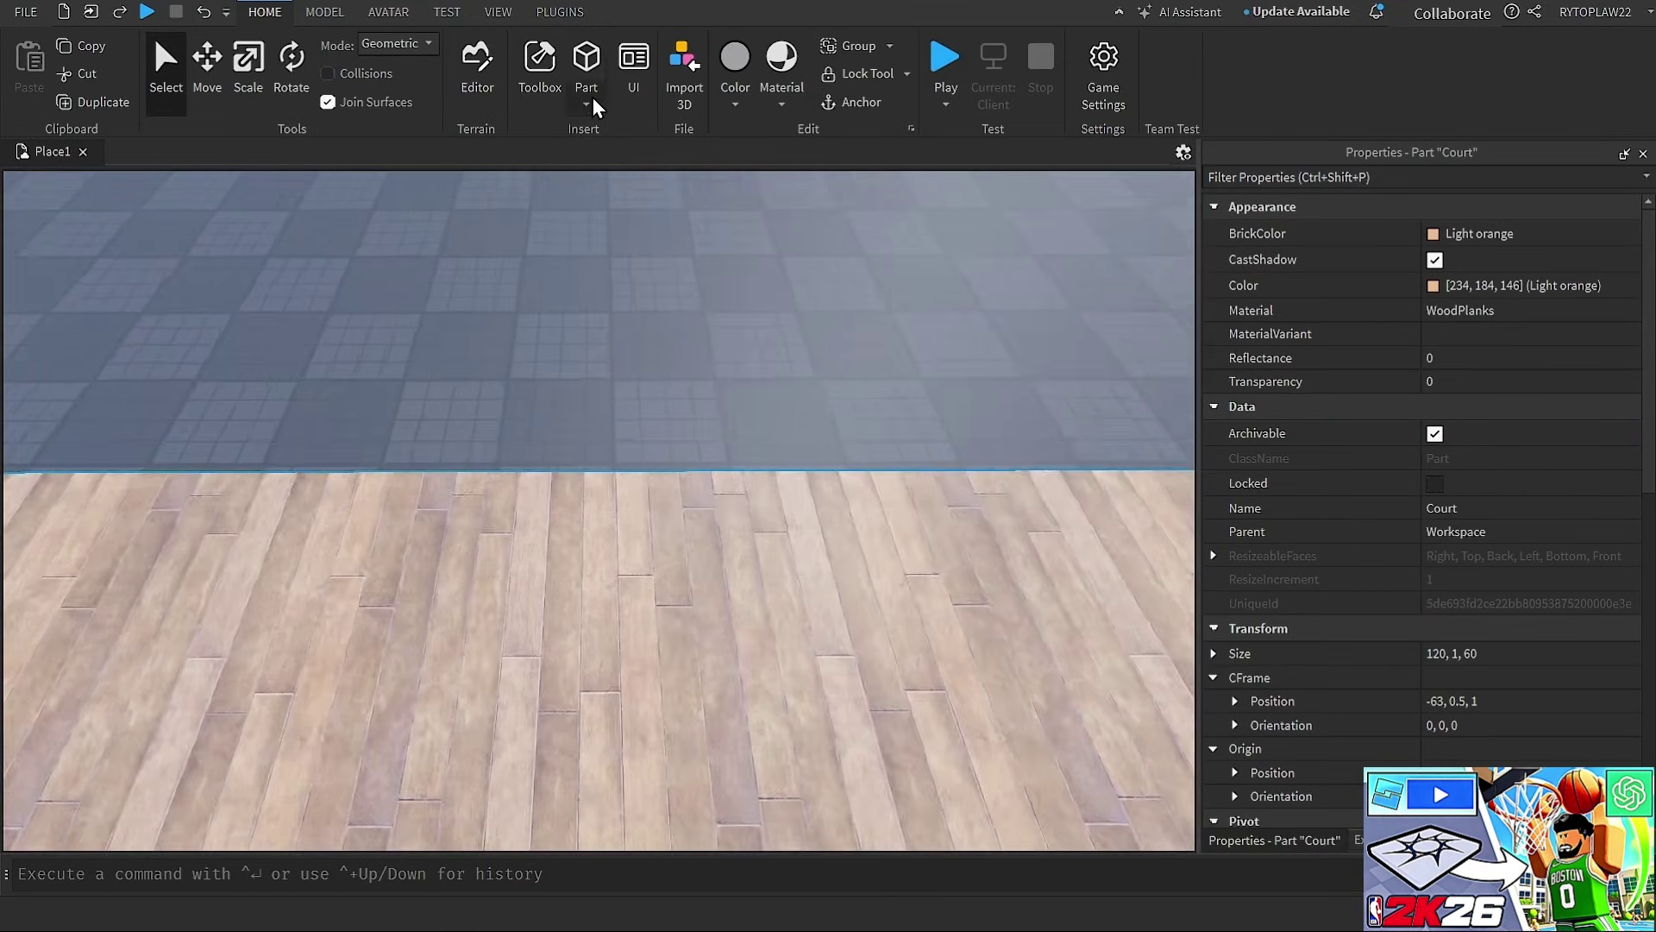
Insert a new part at the edge of the court floor
click(587, 63)
right_drag(619, 428, 599, 282)
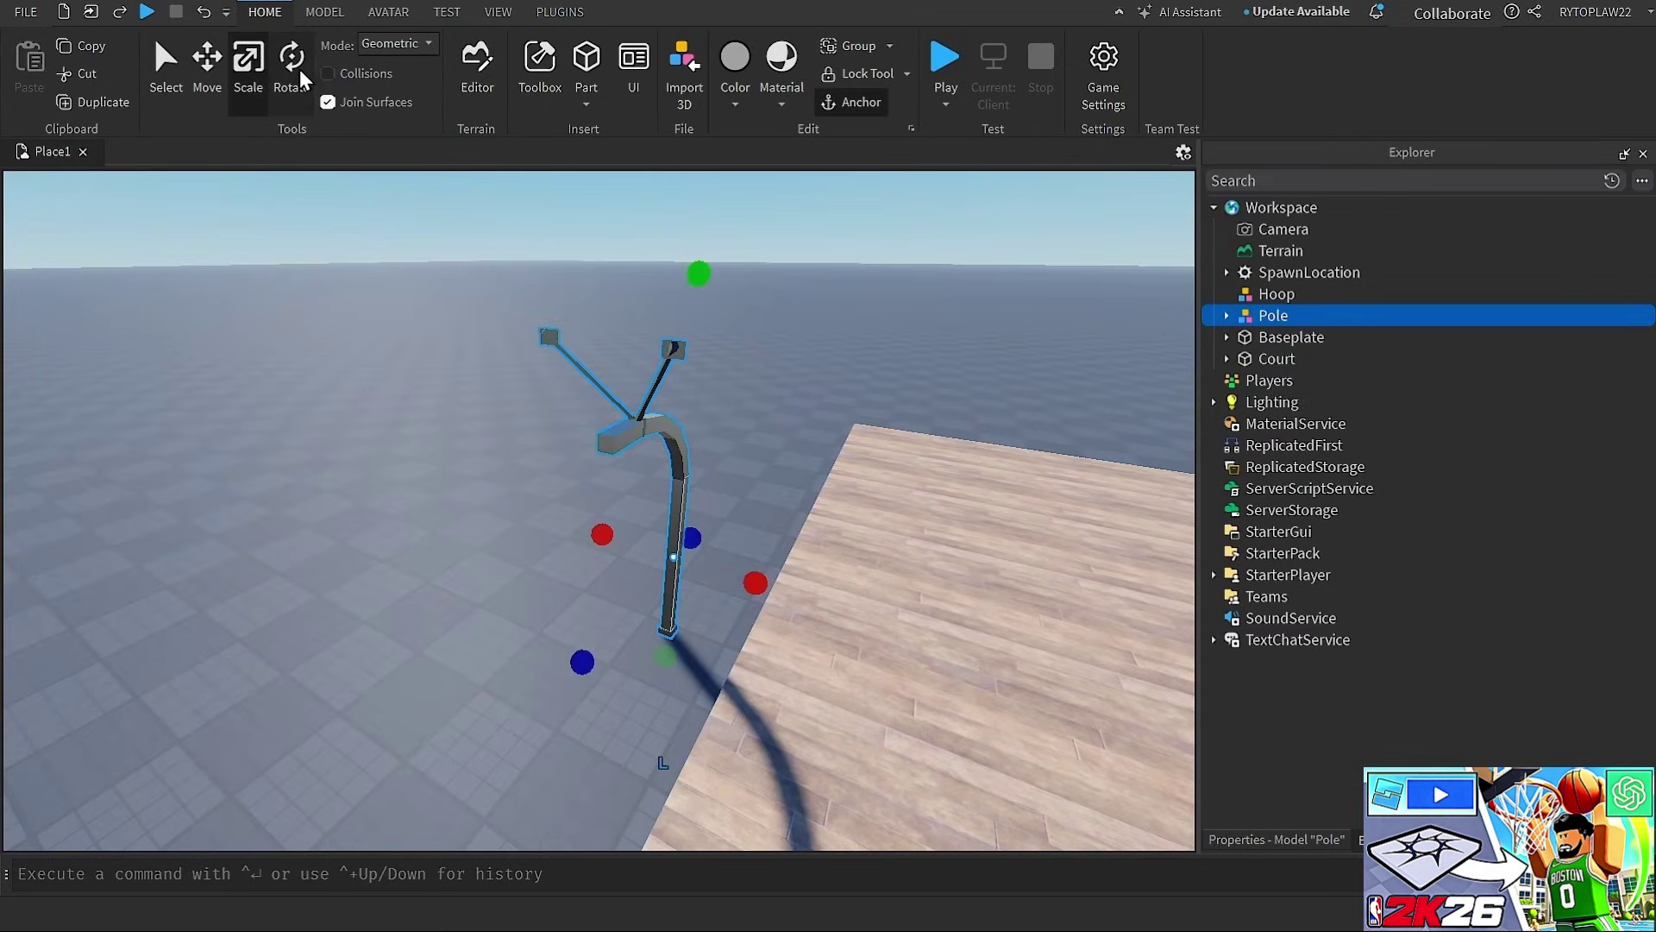
Rotate the Pole model about its vertical axis so its bracket arms face the court
key(ctrl+4)
drag(755, 622, 800, 526)
key(d)
right_drag(801, 526, 795, 529)
key(s)
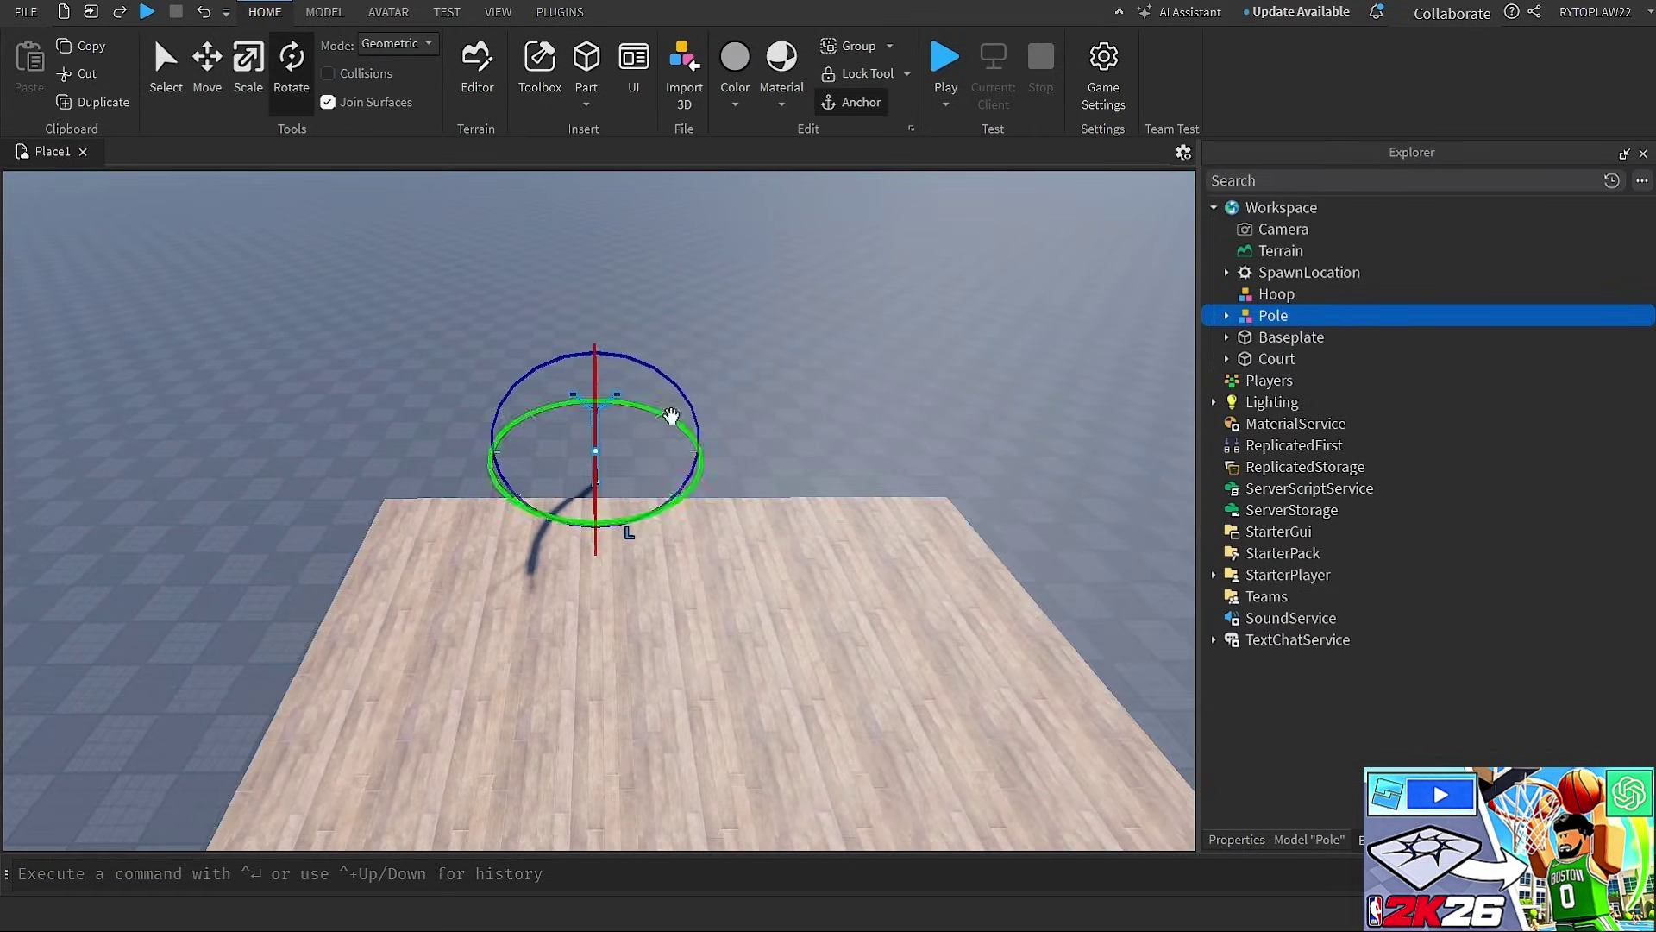
Move the Pole model sideways along the short end of the court floor, toward its middle
key(w)
click(209, 67)
drag(612, 356, 732, 374)
key(s)
drag(697, 447, 705, 450)
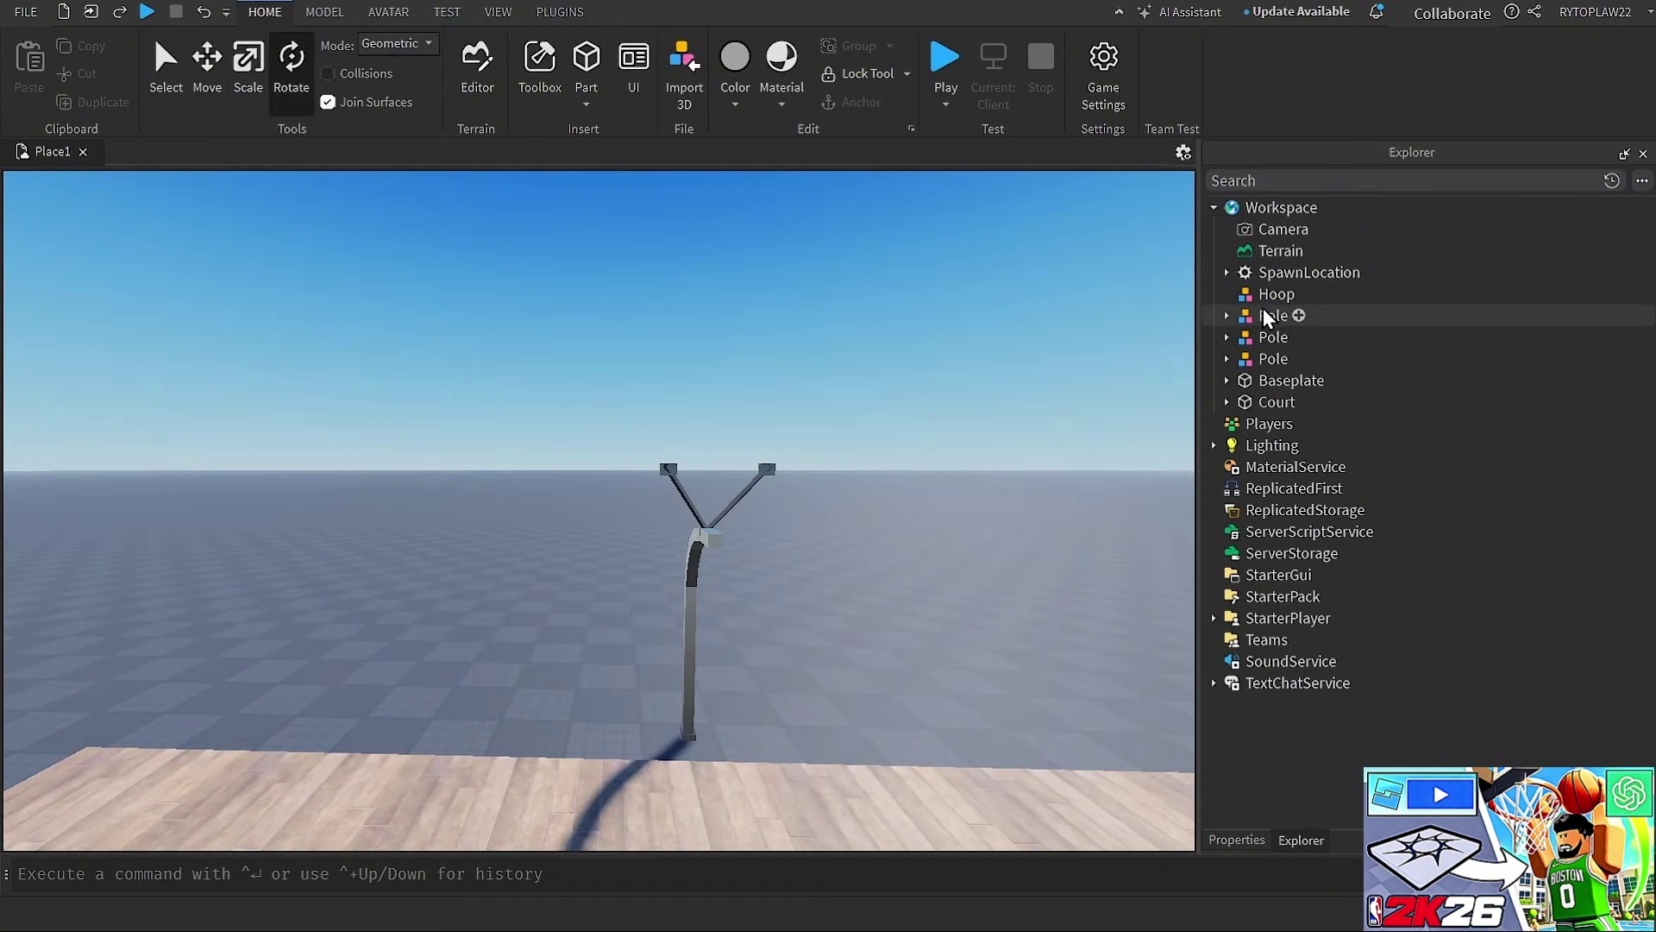
Insert a part into the Hoop model and move it near the pole at the court's end
click(1309, 294)
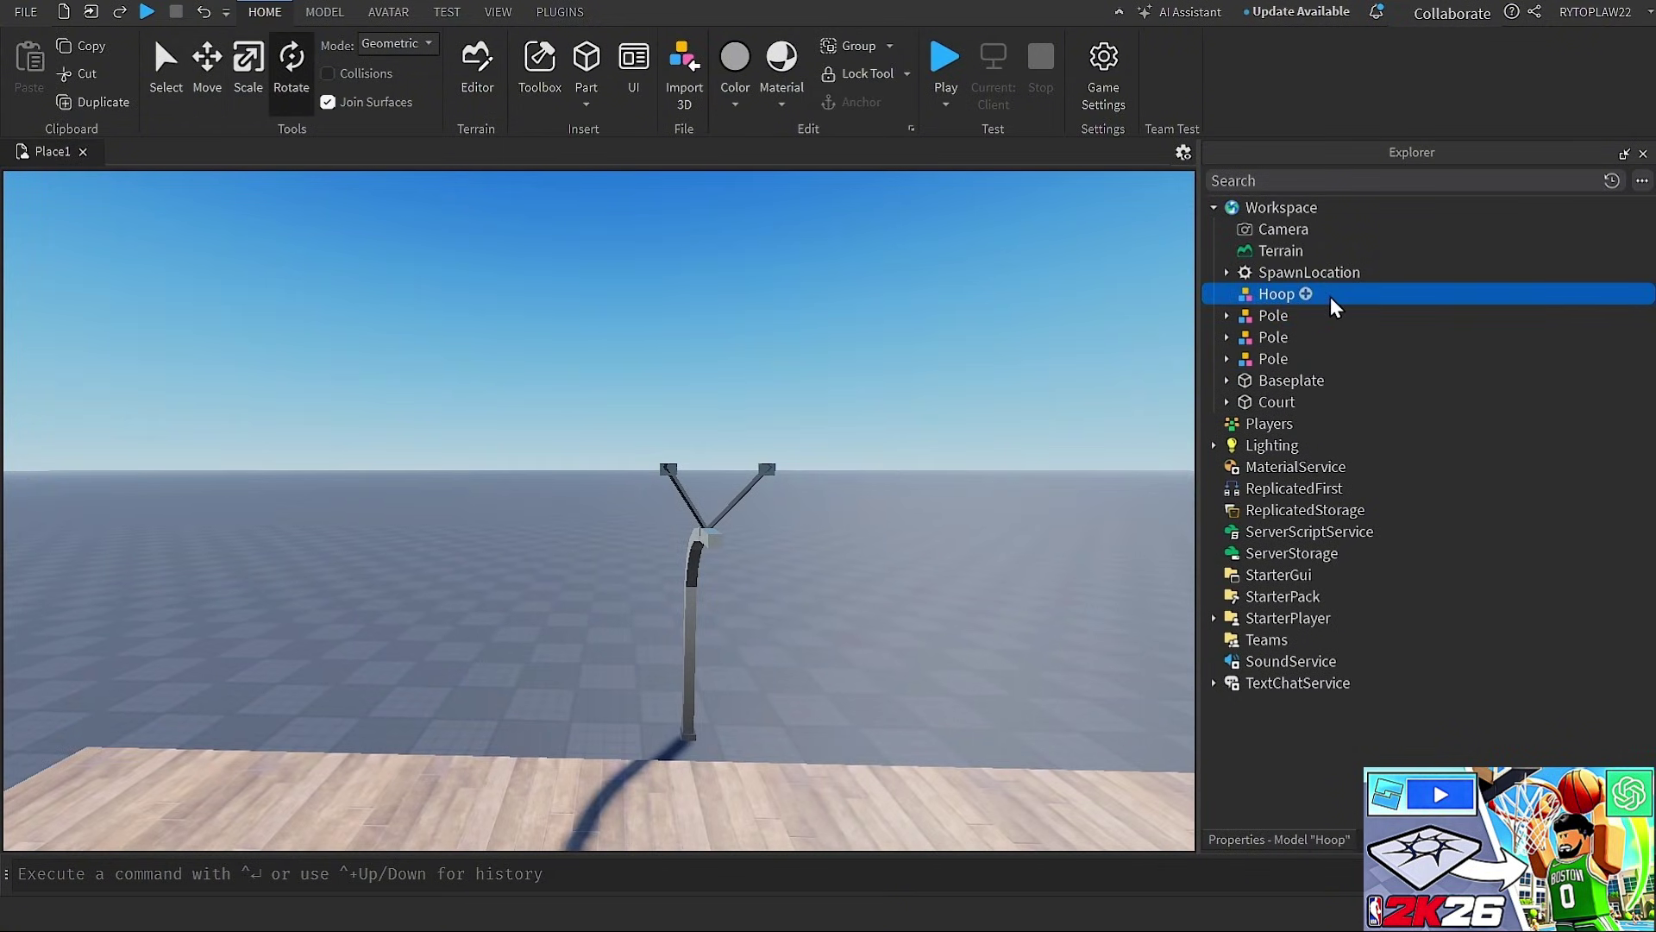
click(1304, 295)
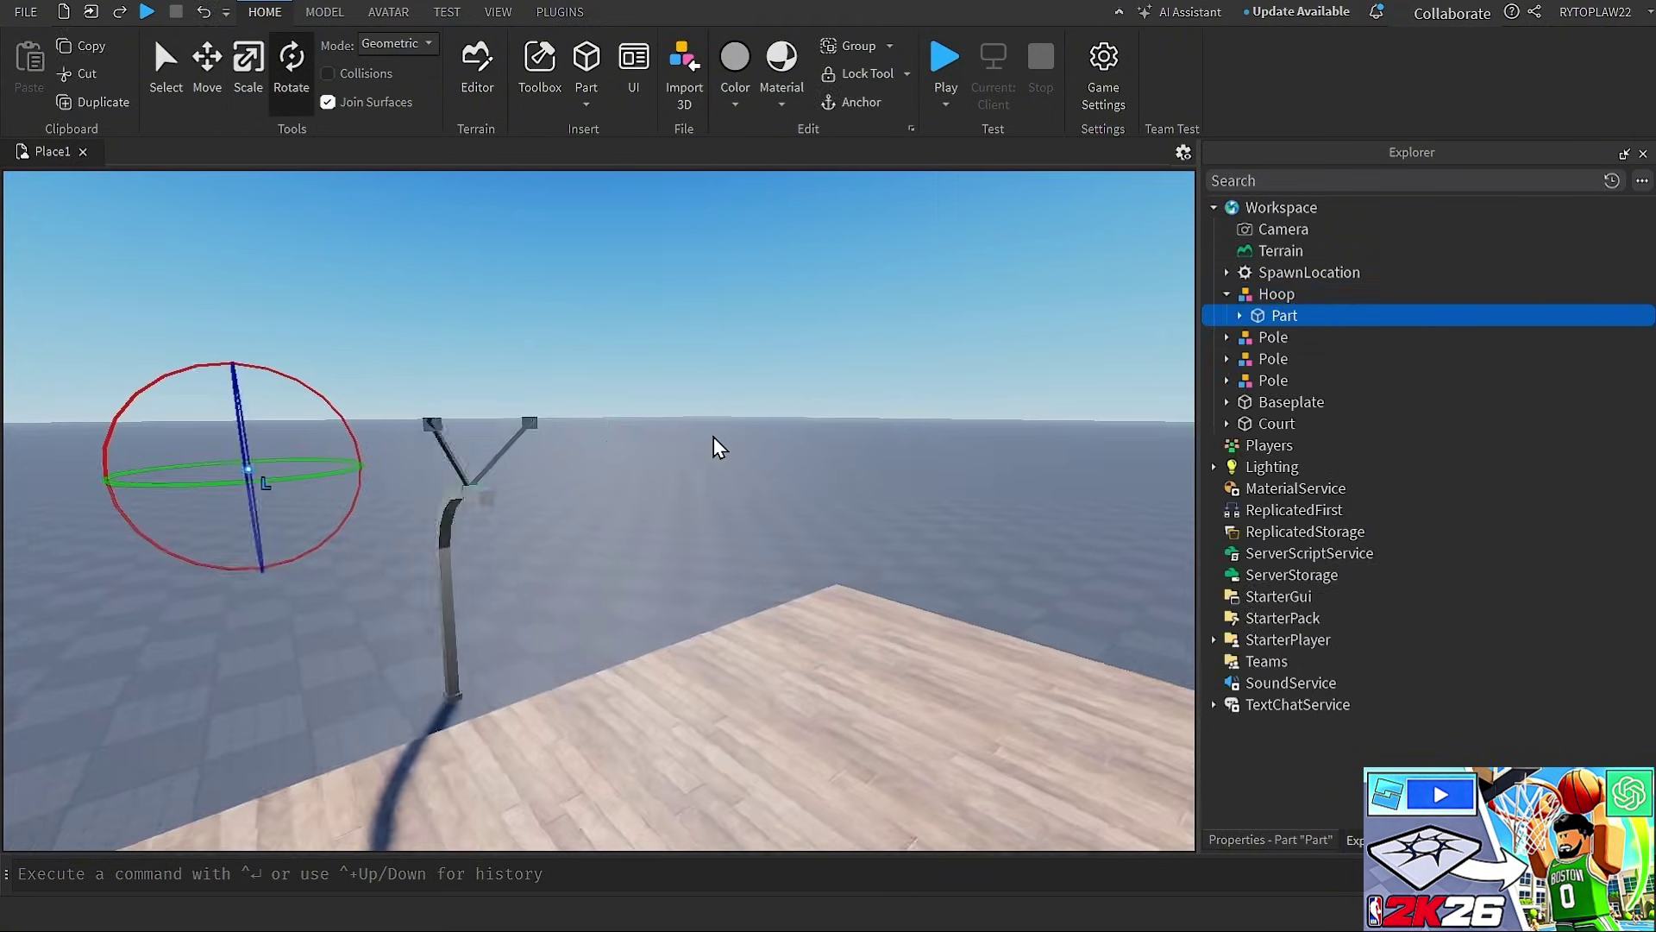
key(a)
click(199, 87)
drag(366, 485, 371, 487)
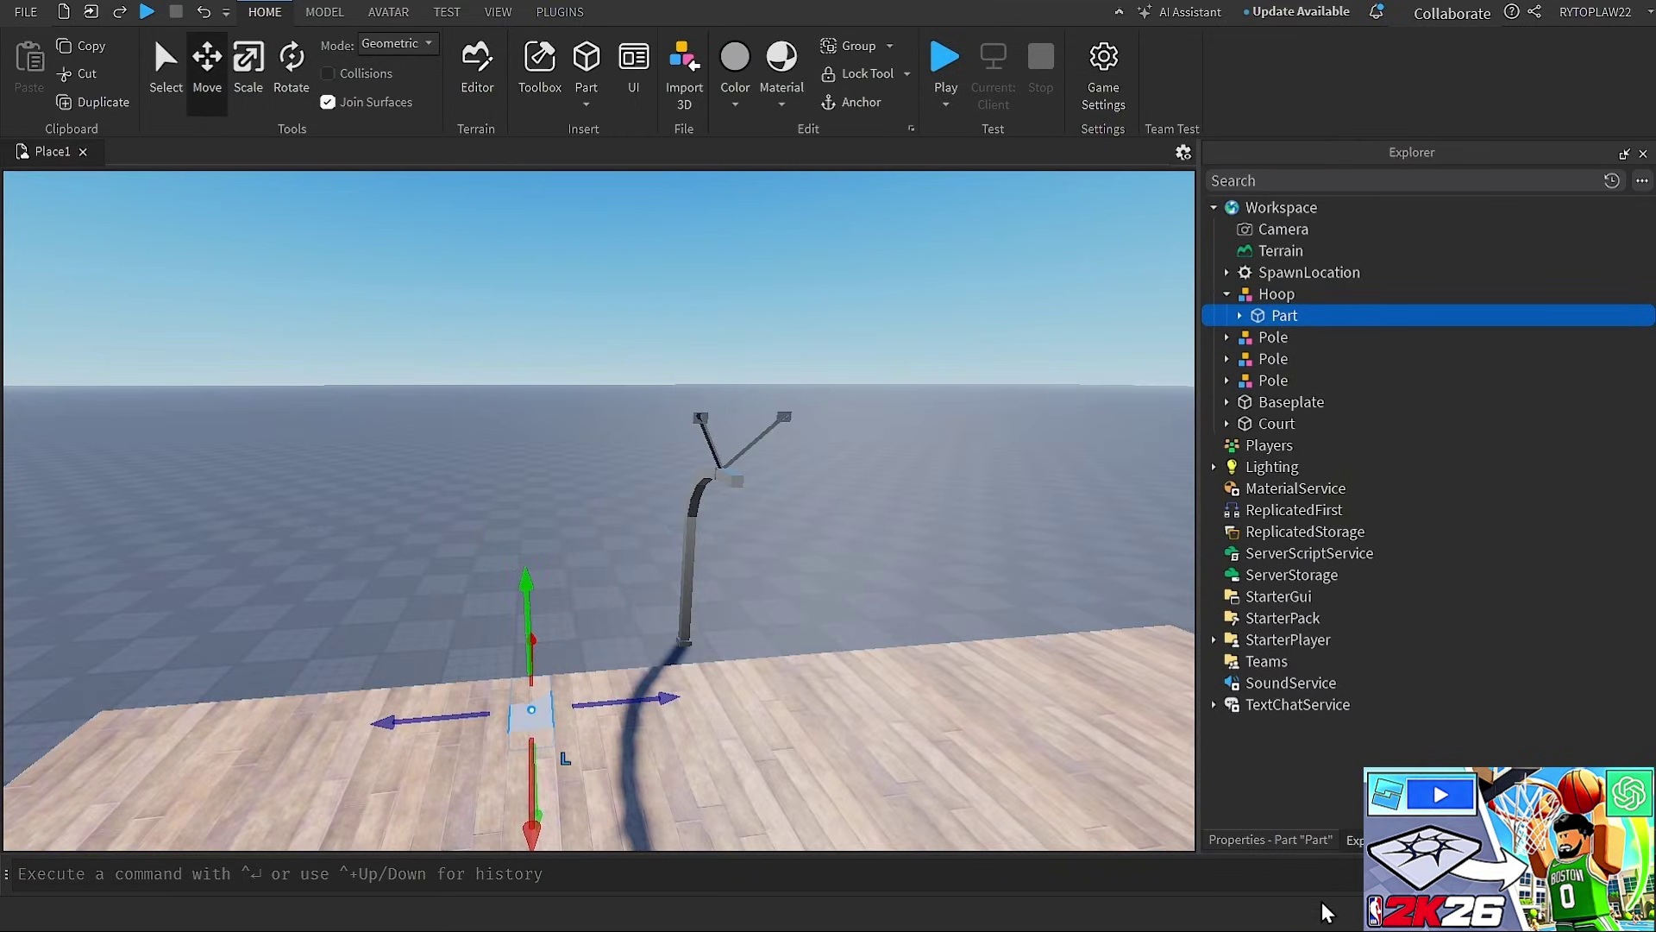
Set the Hoop model's new part to size 12, 8, 1 and raise it 11 studs
click(1269, 839)
scroll(1440, 625, down, 3)
click(1441, 443)
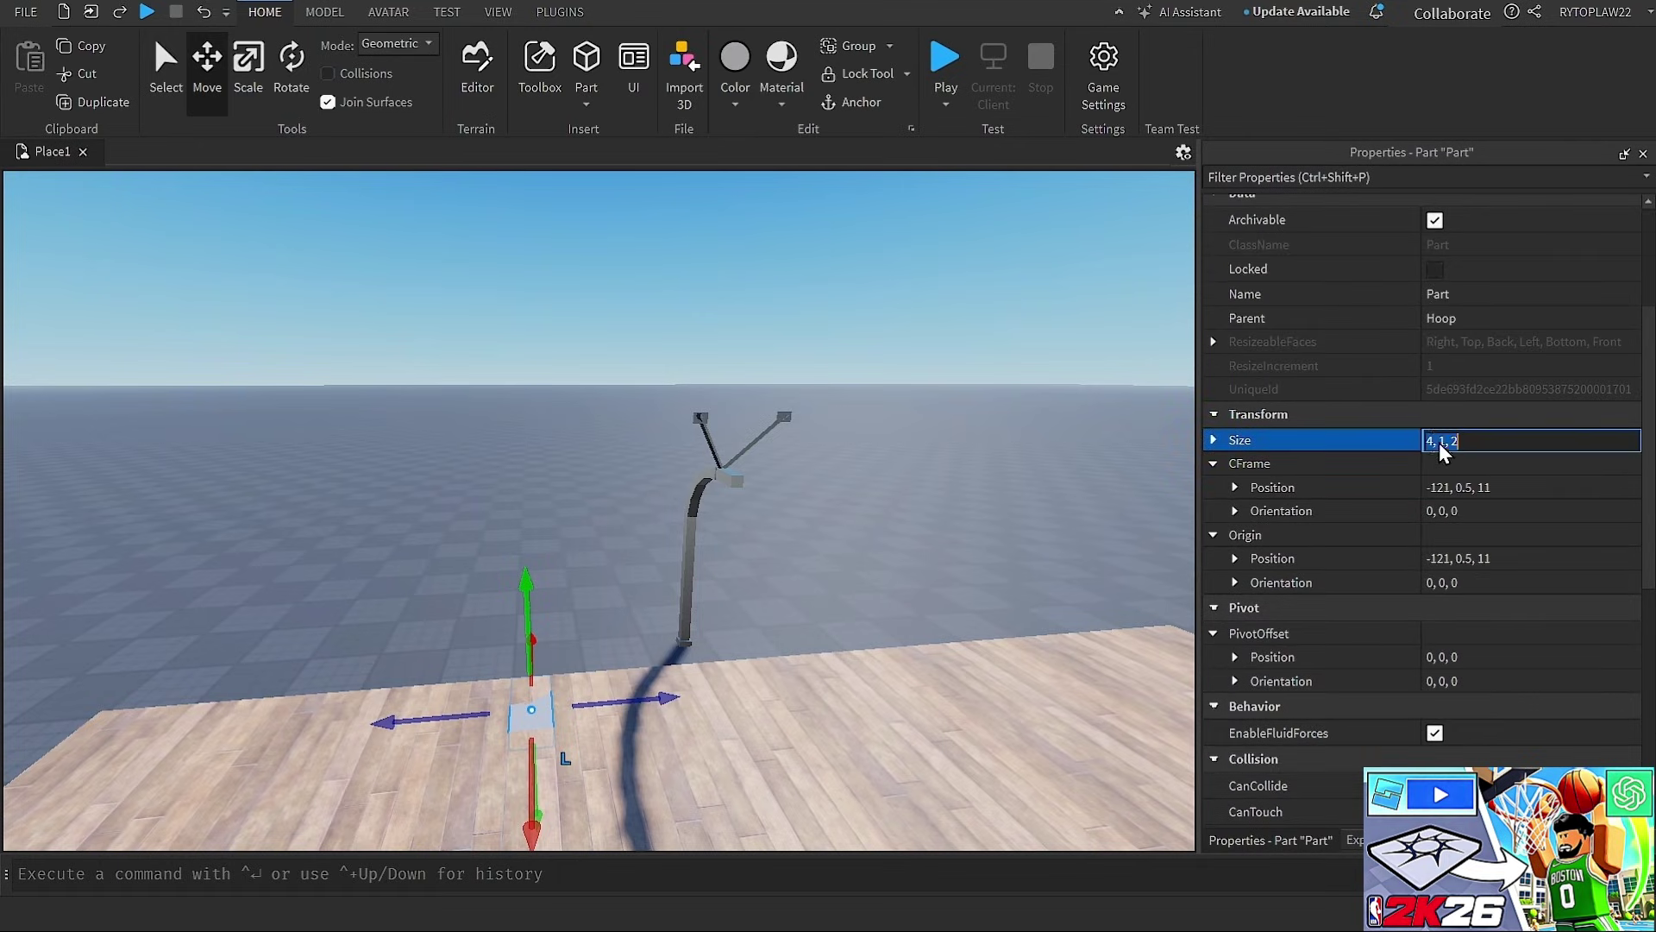
text(12, 8, 1)
key(Return)
right_drag(979, 621, 867, 555)
drag(738, 643, 655, 270)
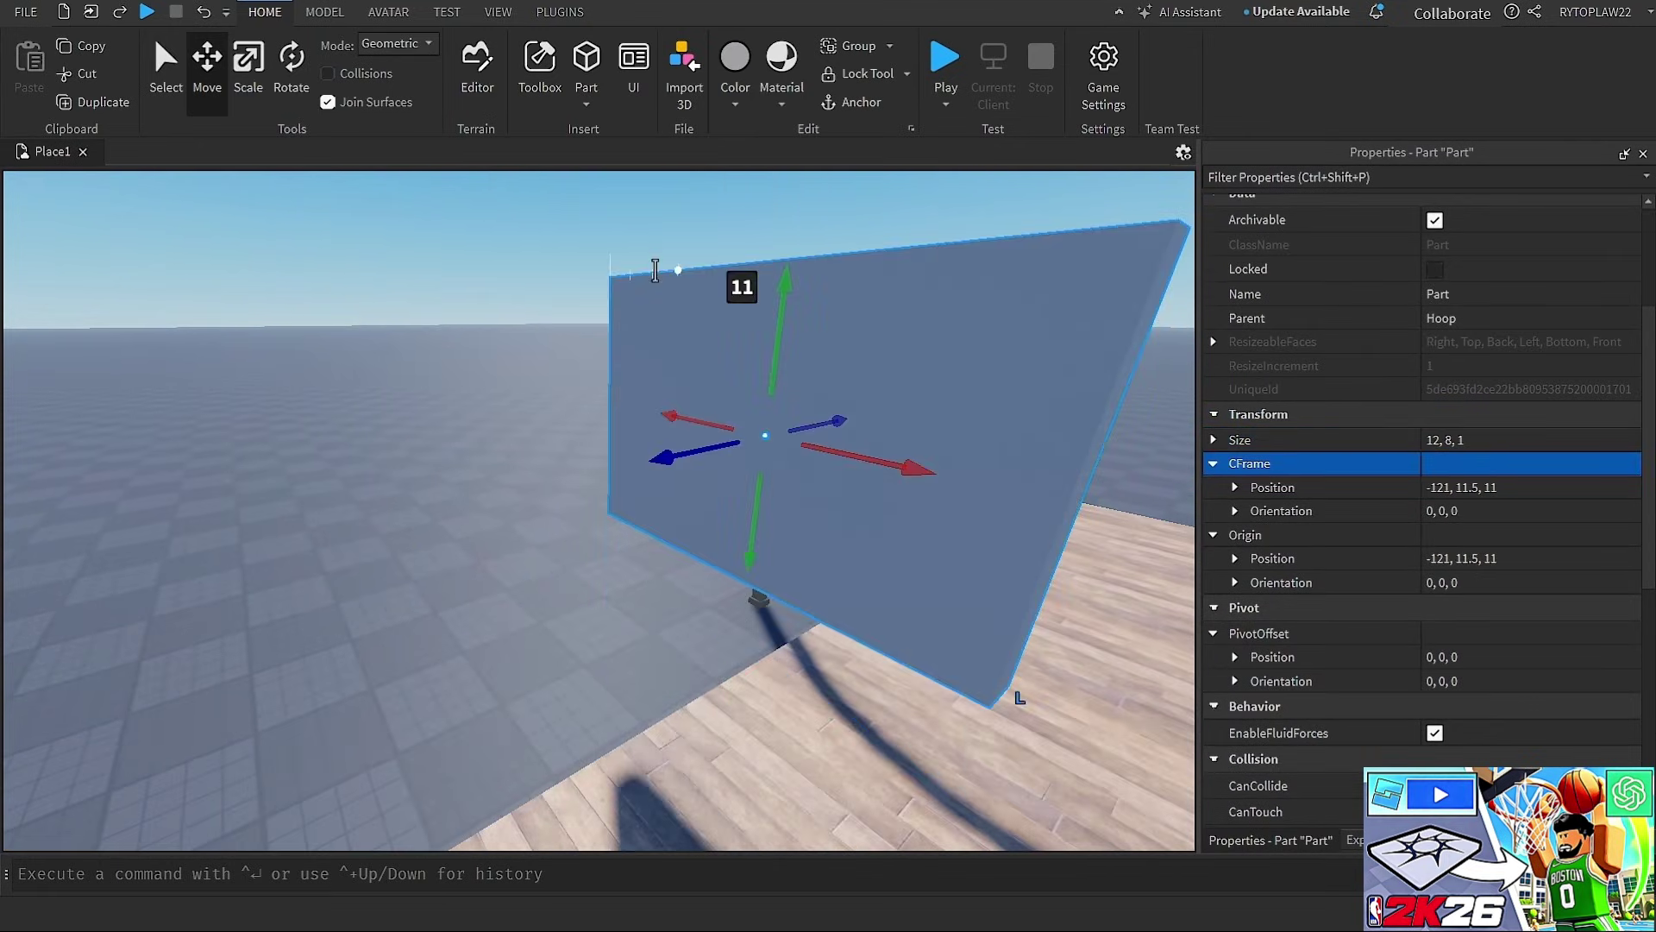
Rotate the backboard part to face the court and move it in front of the pole's bracket arms
click(285, 86)
right_drag(517, 414, 529, 432)
drag(604, 468, 653, 442)
right_drag(647, 440, 565, 367)
click(208, 70)
key(d)
drag(479, 616, 725, 634)
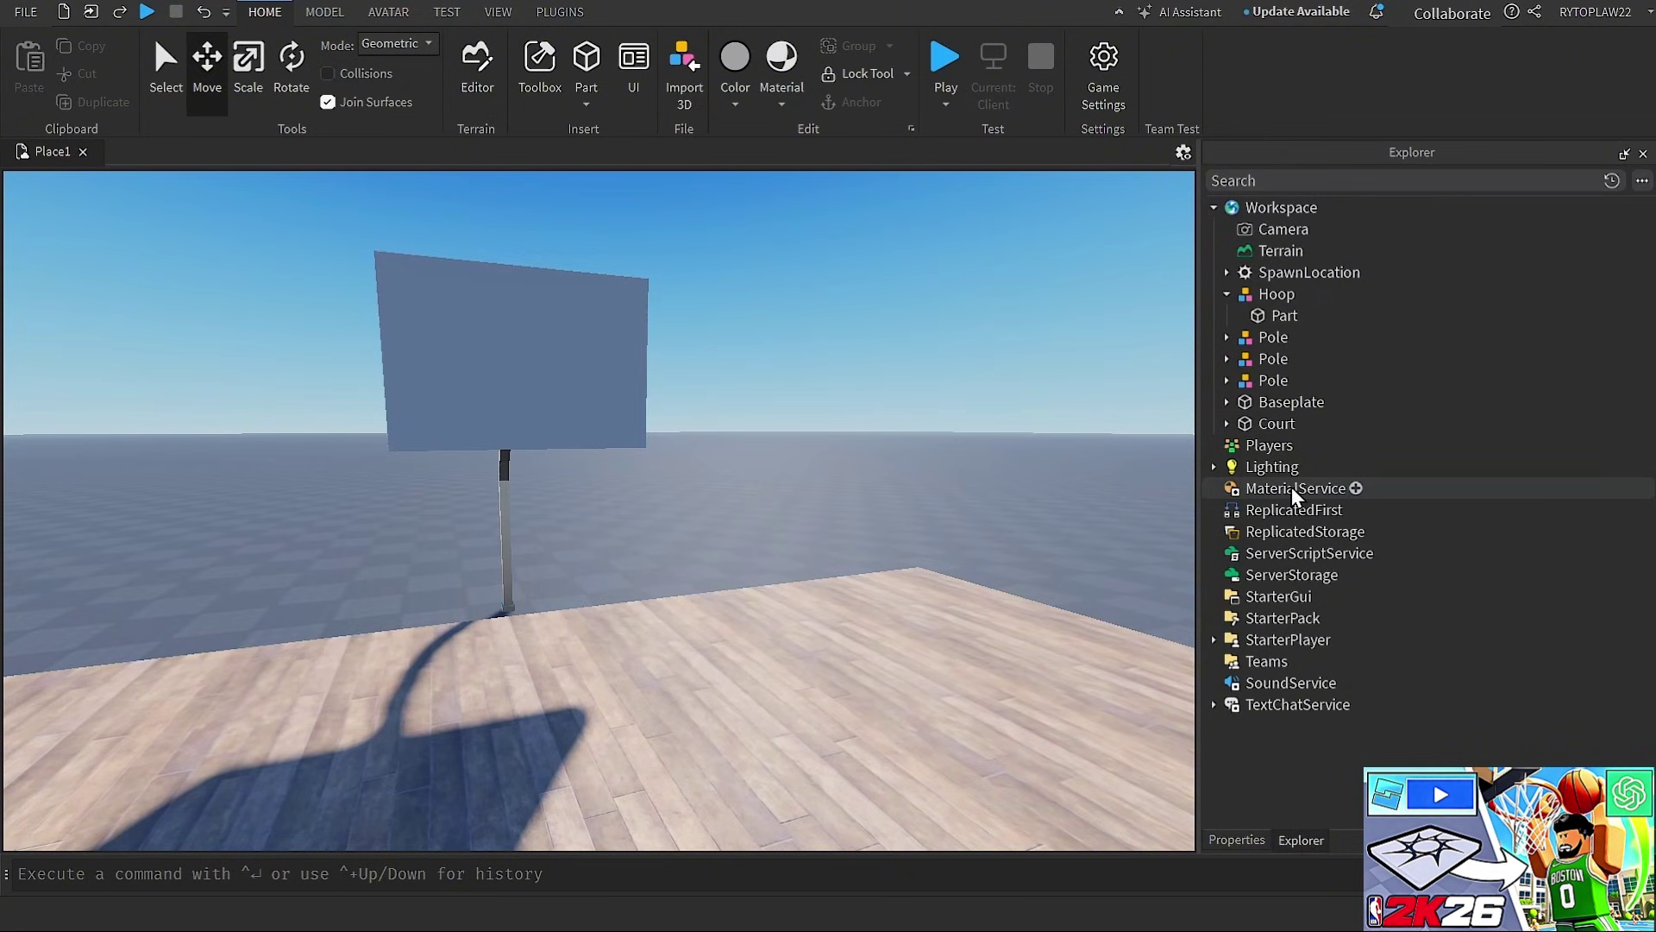
Disable GlobalShadows in the Lighting properties
click(1264, 465)
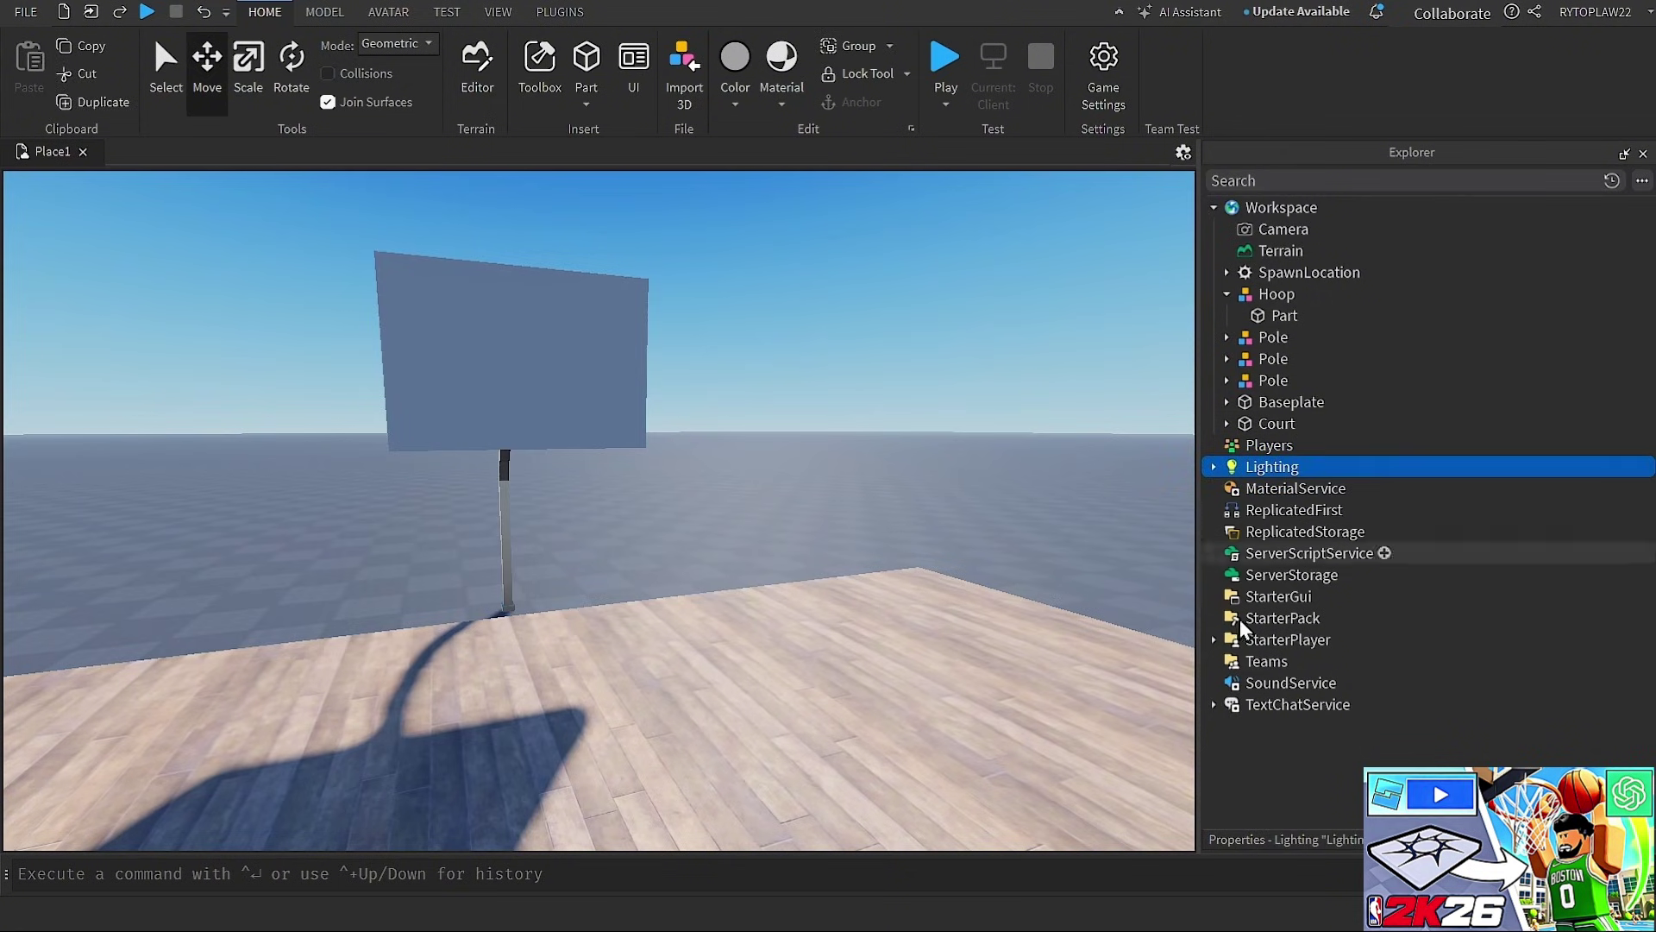
click(1305, 841)
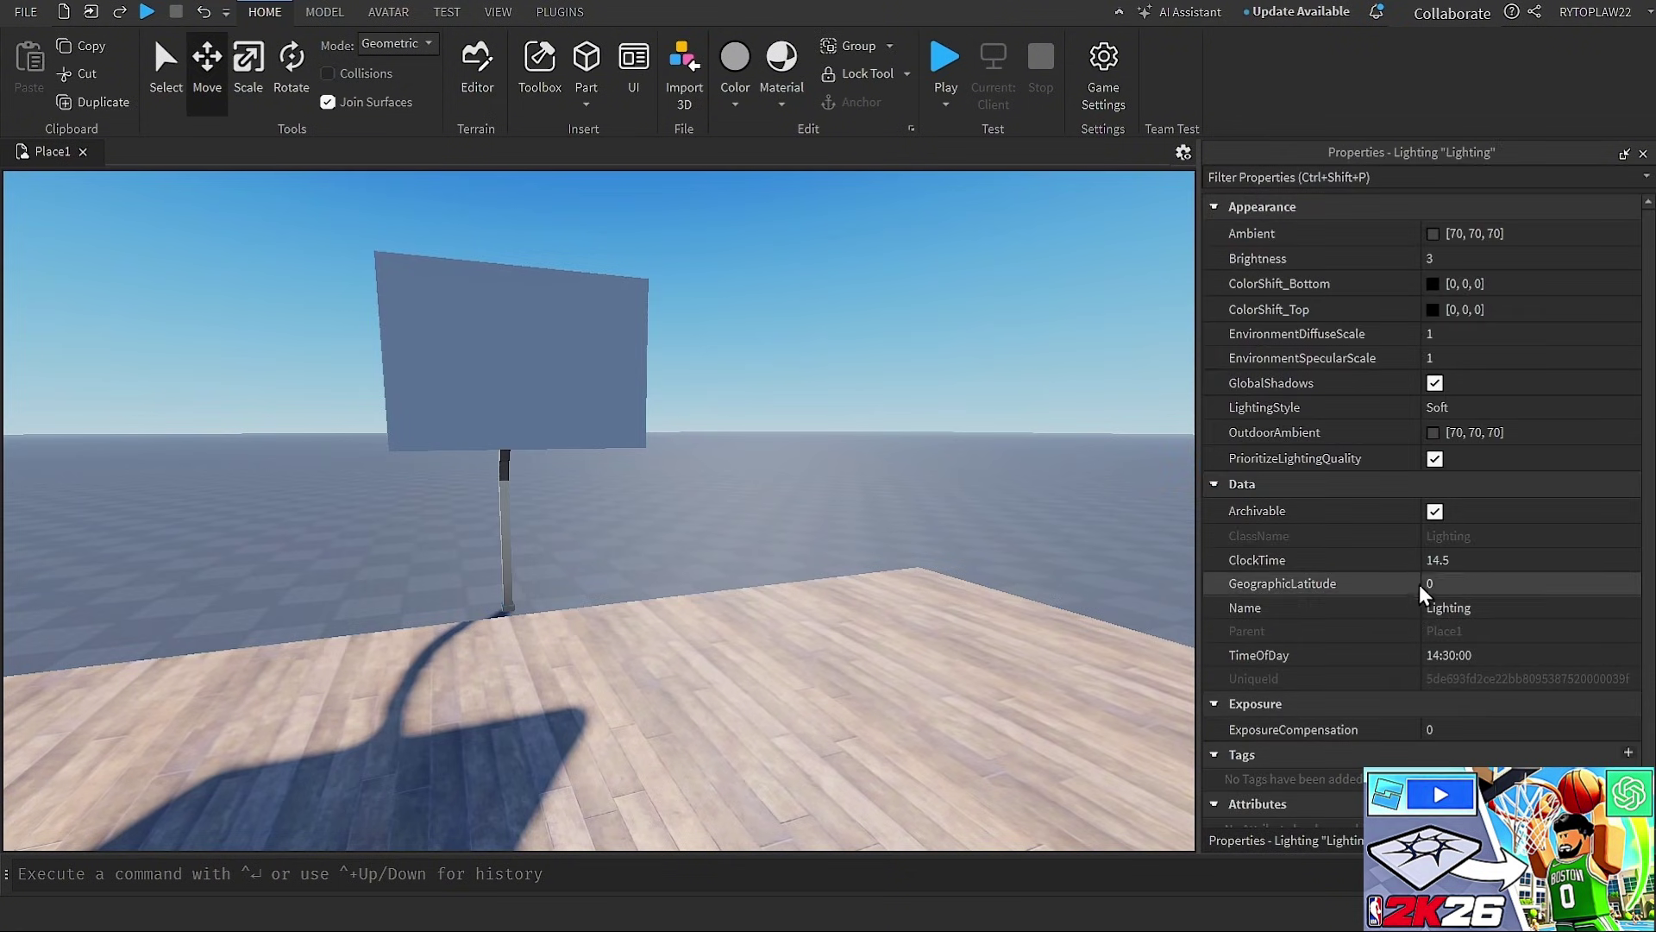
click(1431, 384)
Duplicate the backboard part inside the Hoop model and select the copy
click(592, 392)
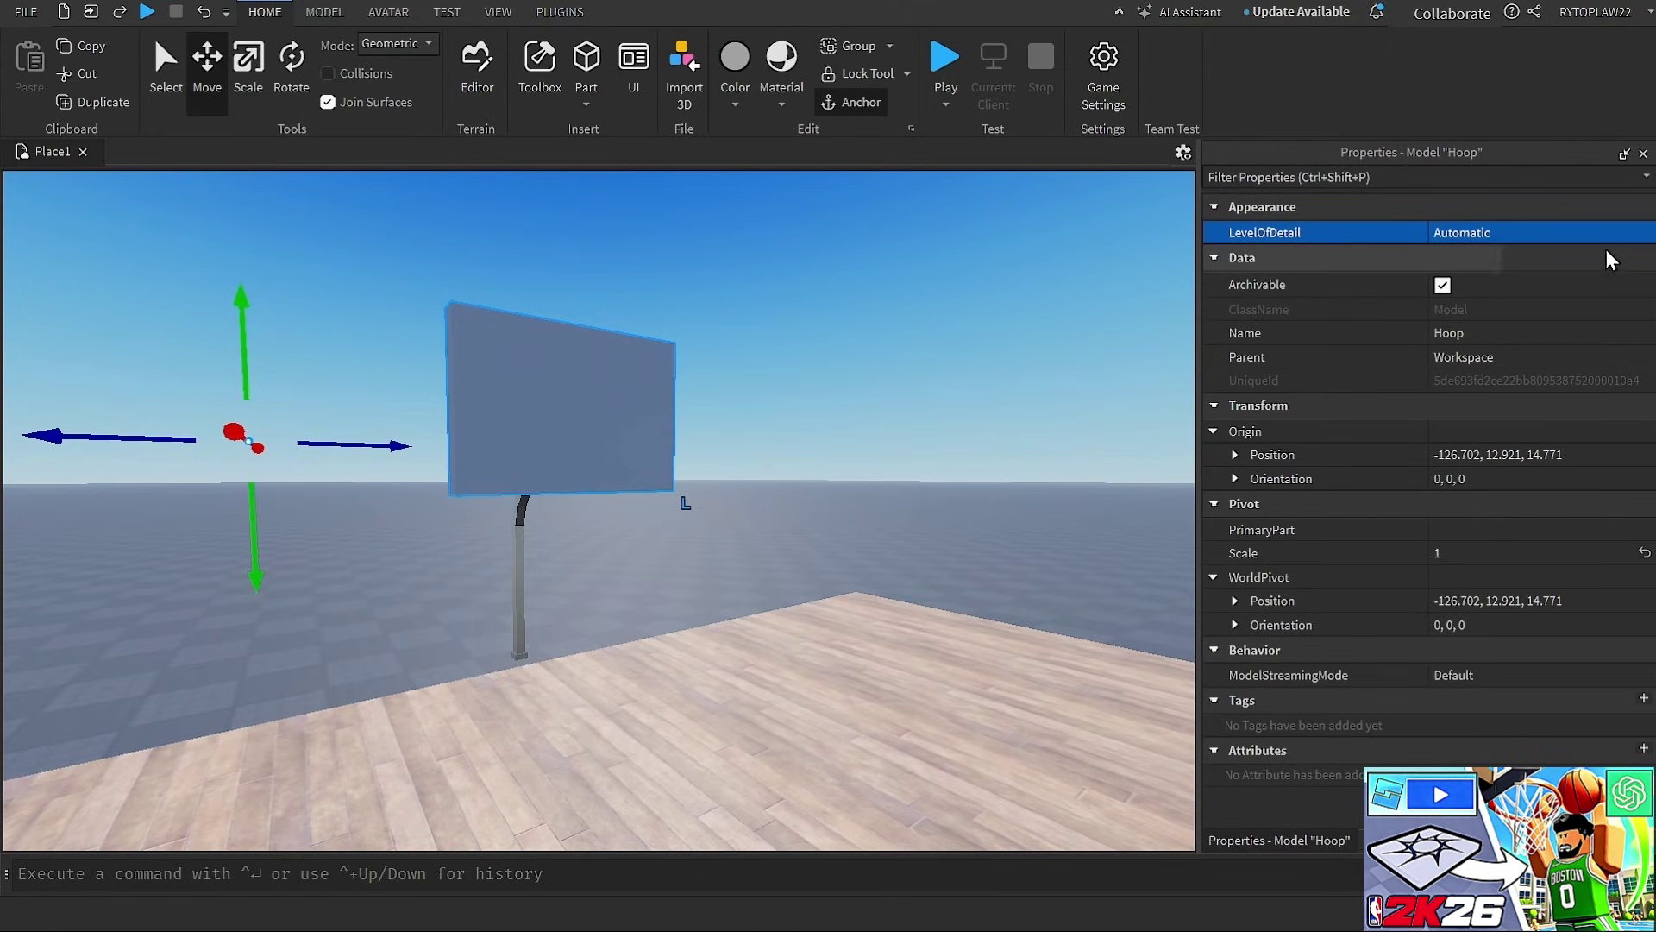
click(1371, 840)
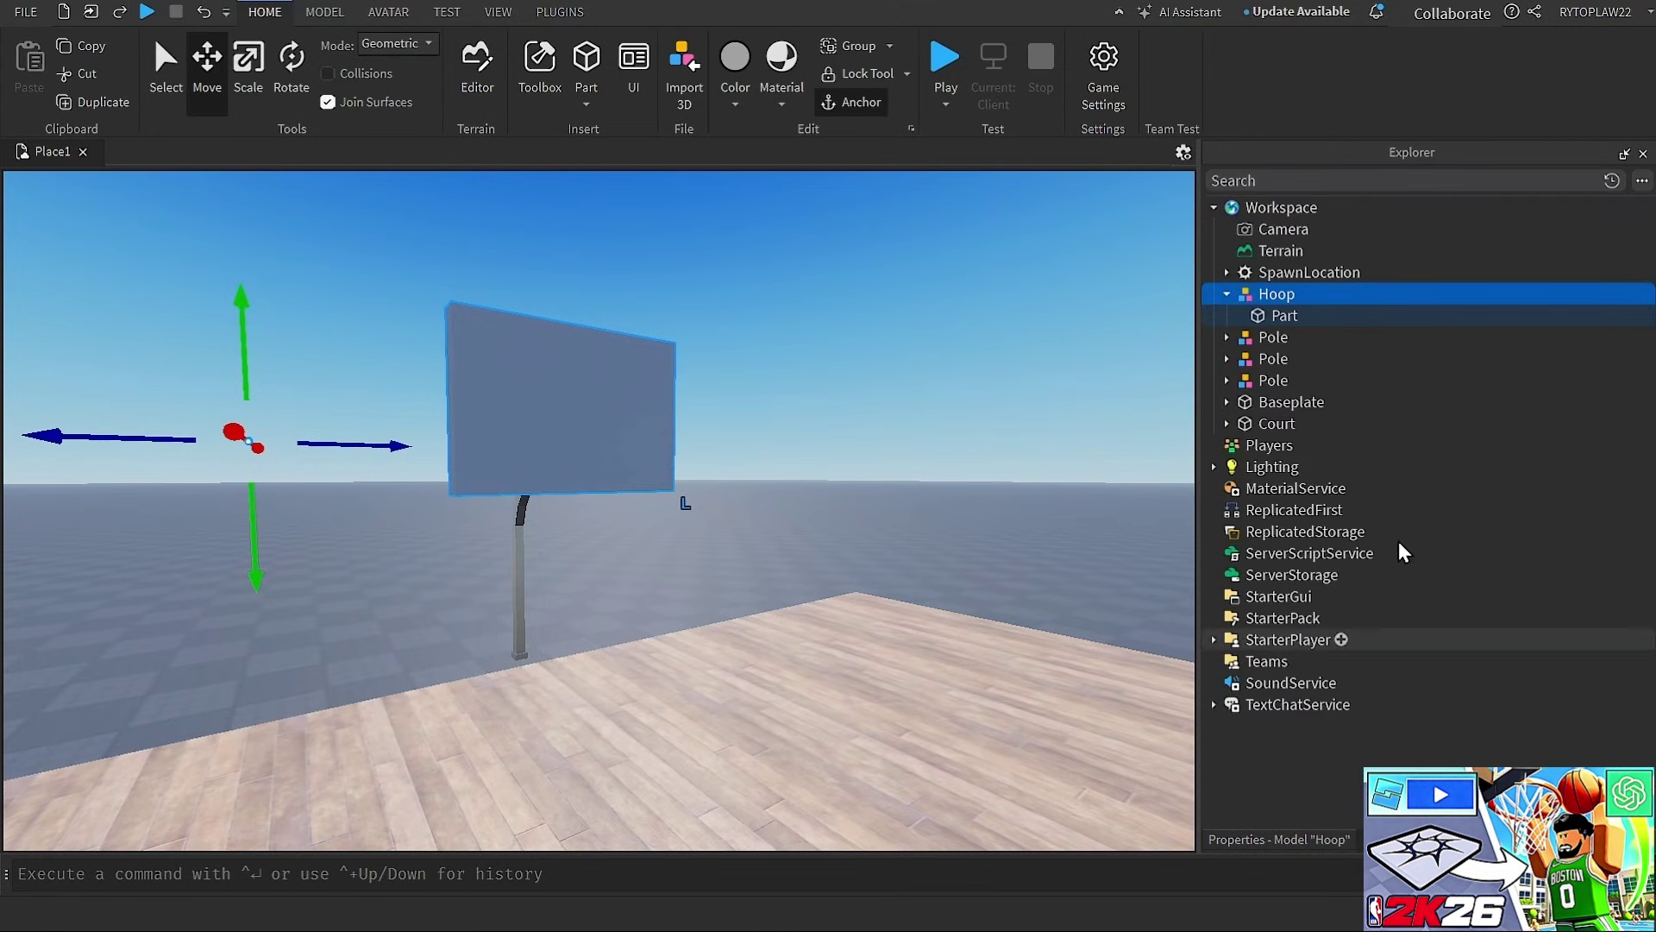
click(1276, 336)
right_drag(576, 415, 618, 400)
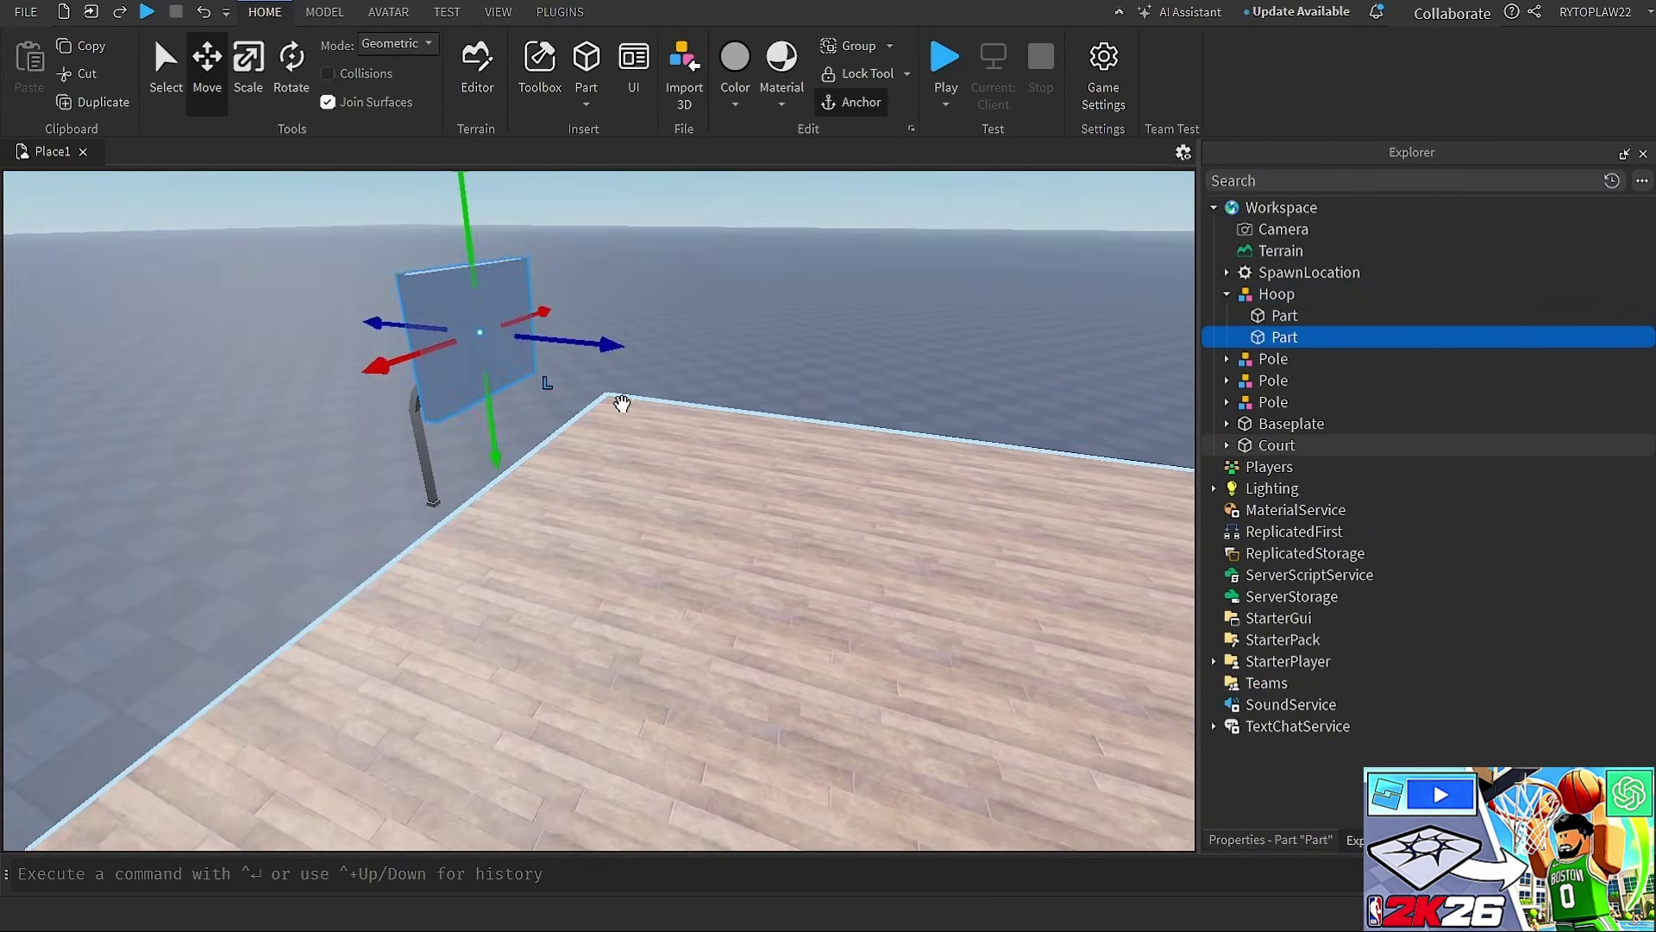
Move the duplicated backboard part away from the first backboard, out across the court
drag(607, 359, 742, 421)
right_drag(742, 421, 742, 421)
key(w)
key(a)
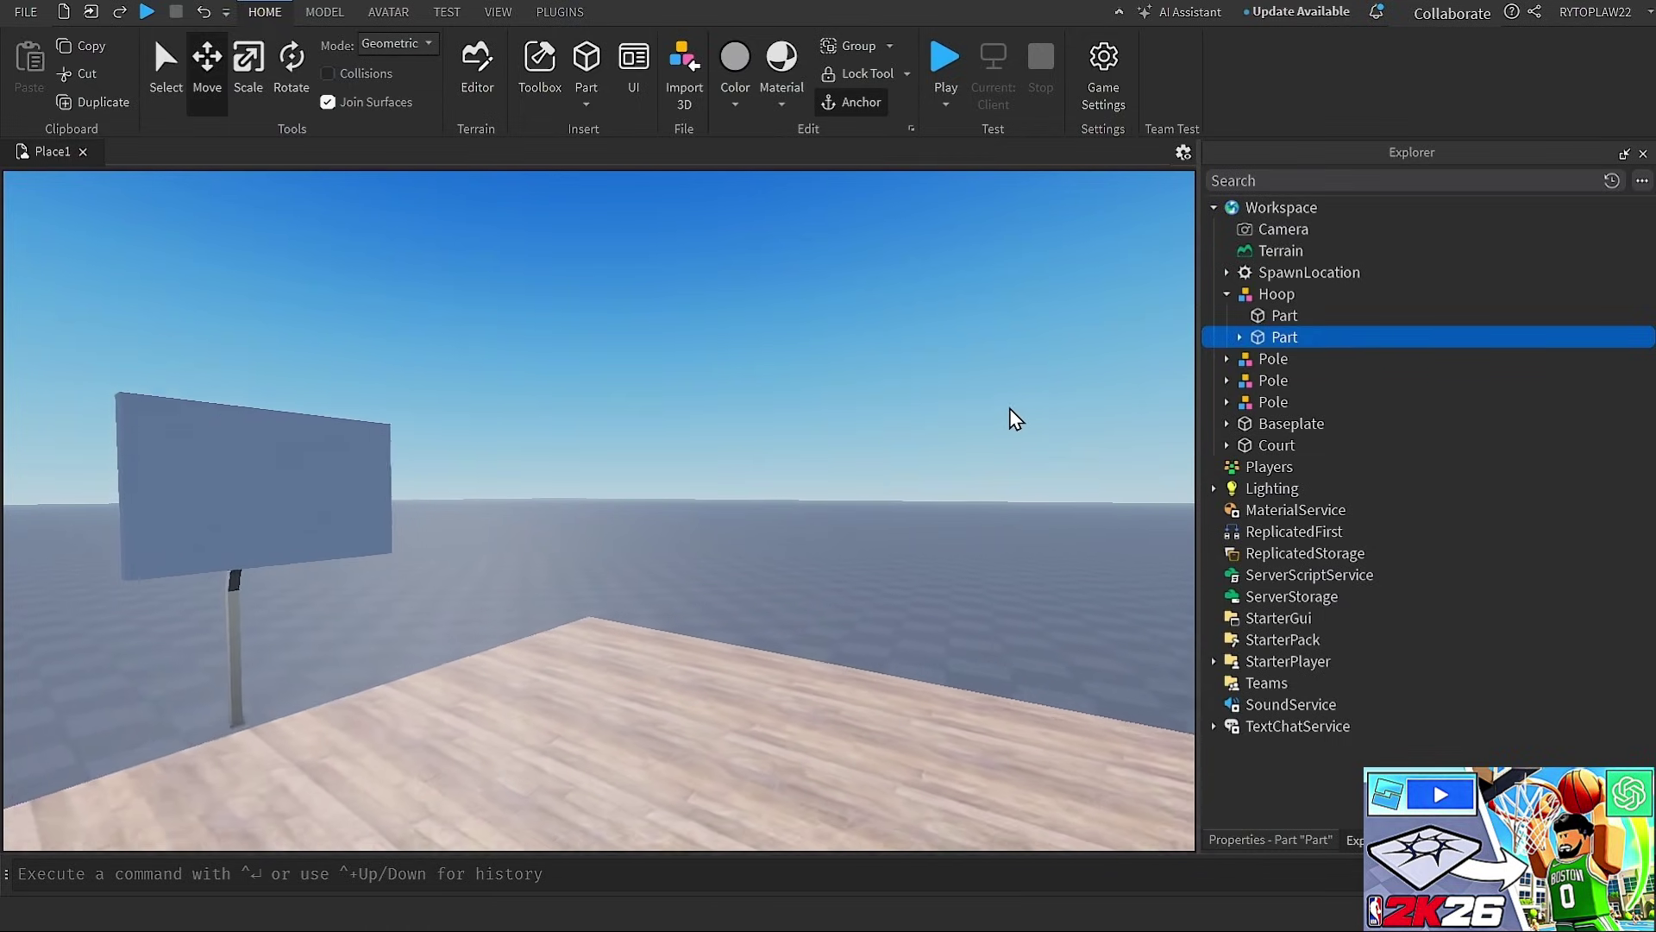
right_drag(1091, 410, 863, 447)
click(862, 448)
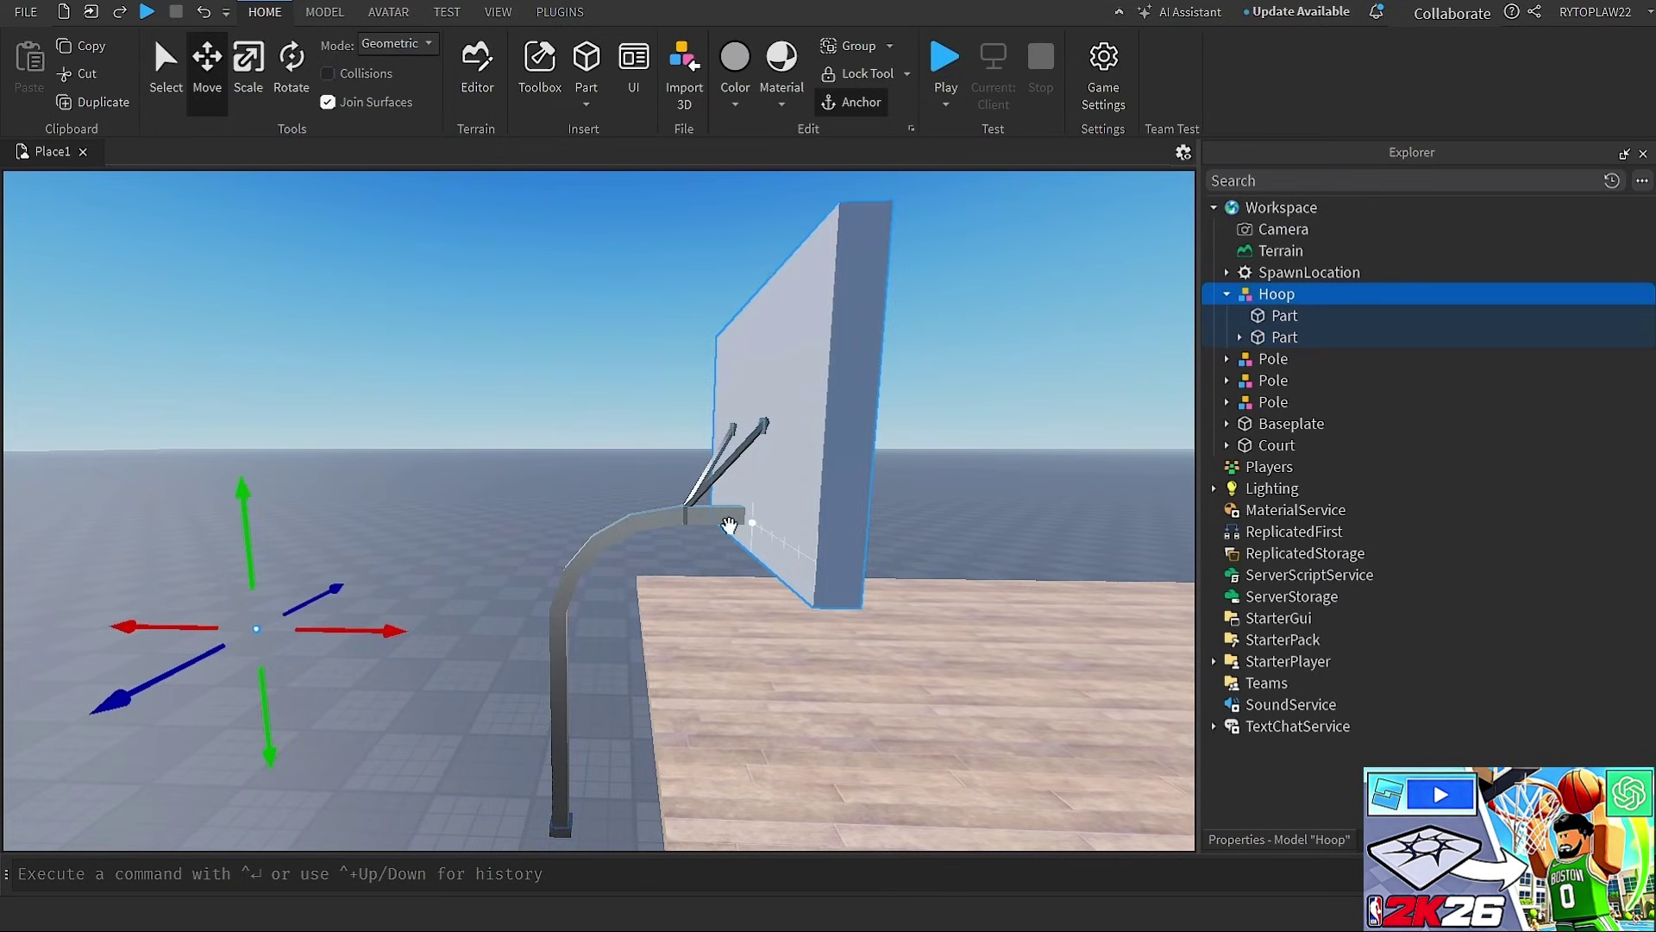
shift+click(610, 524)
click(559, 12)
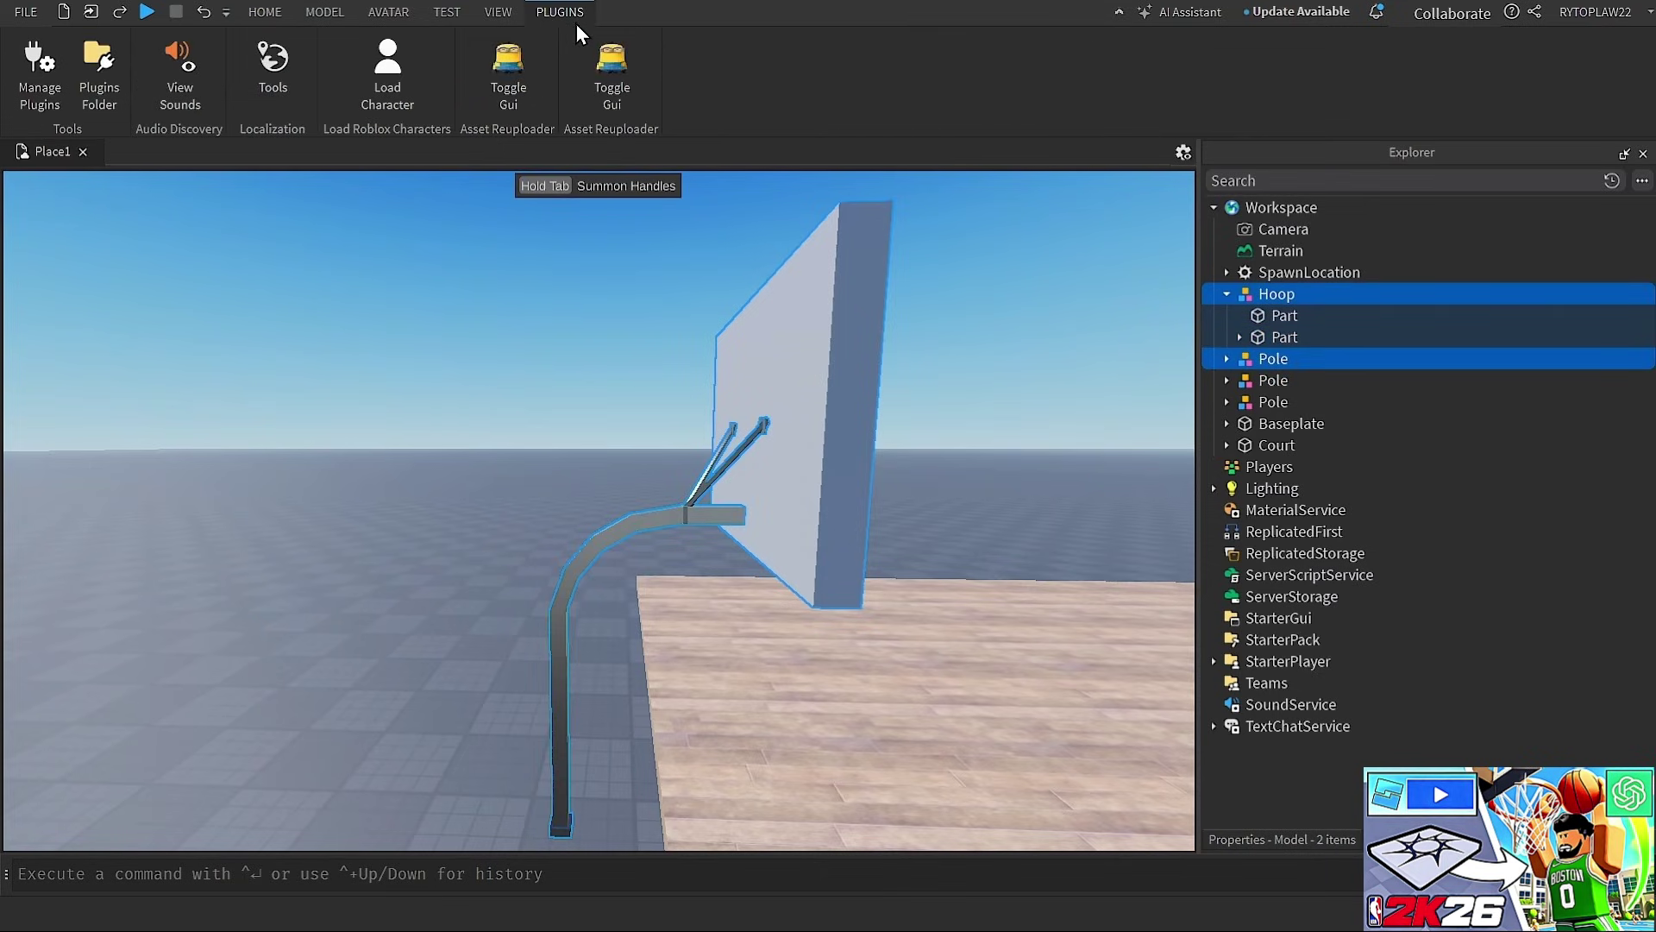
click(409, 22)
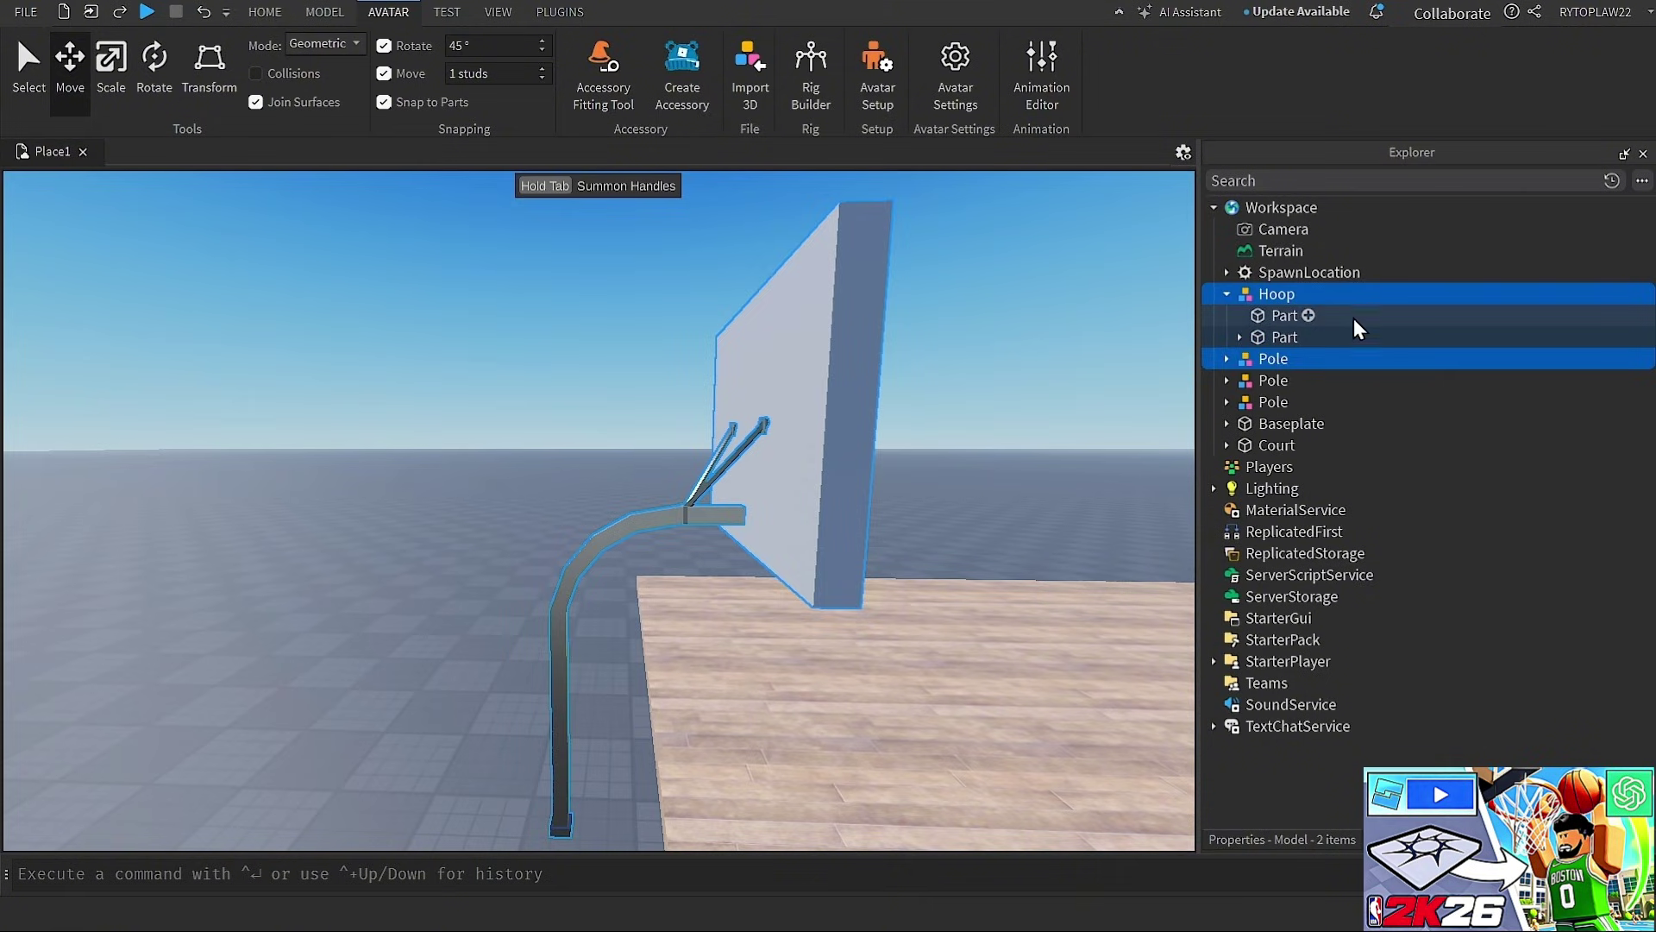
Nudge the backboard part at the pole's bracket arms into place and make it semi-transparent
click(1283, 316)
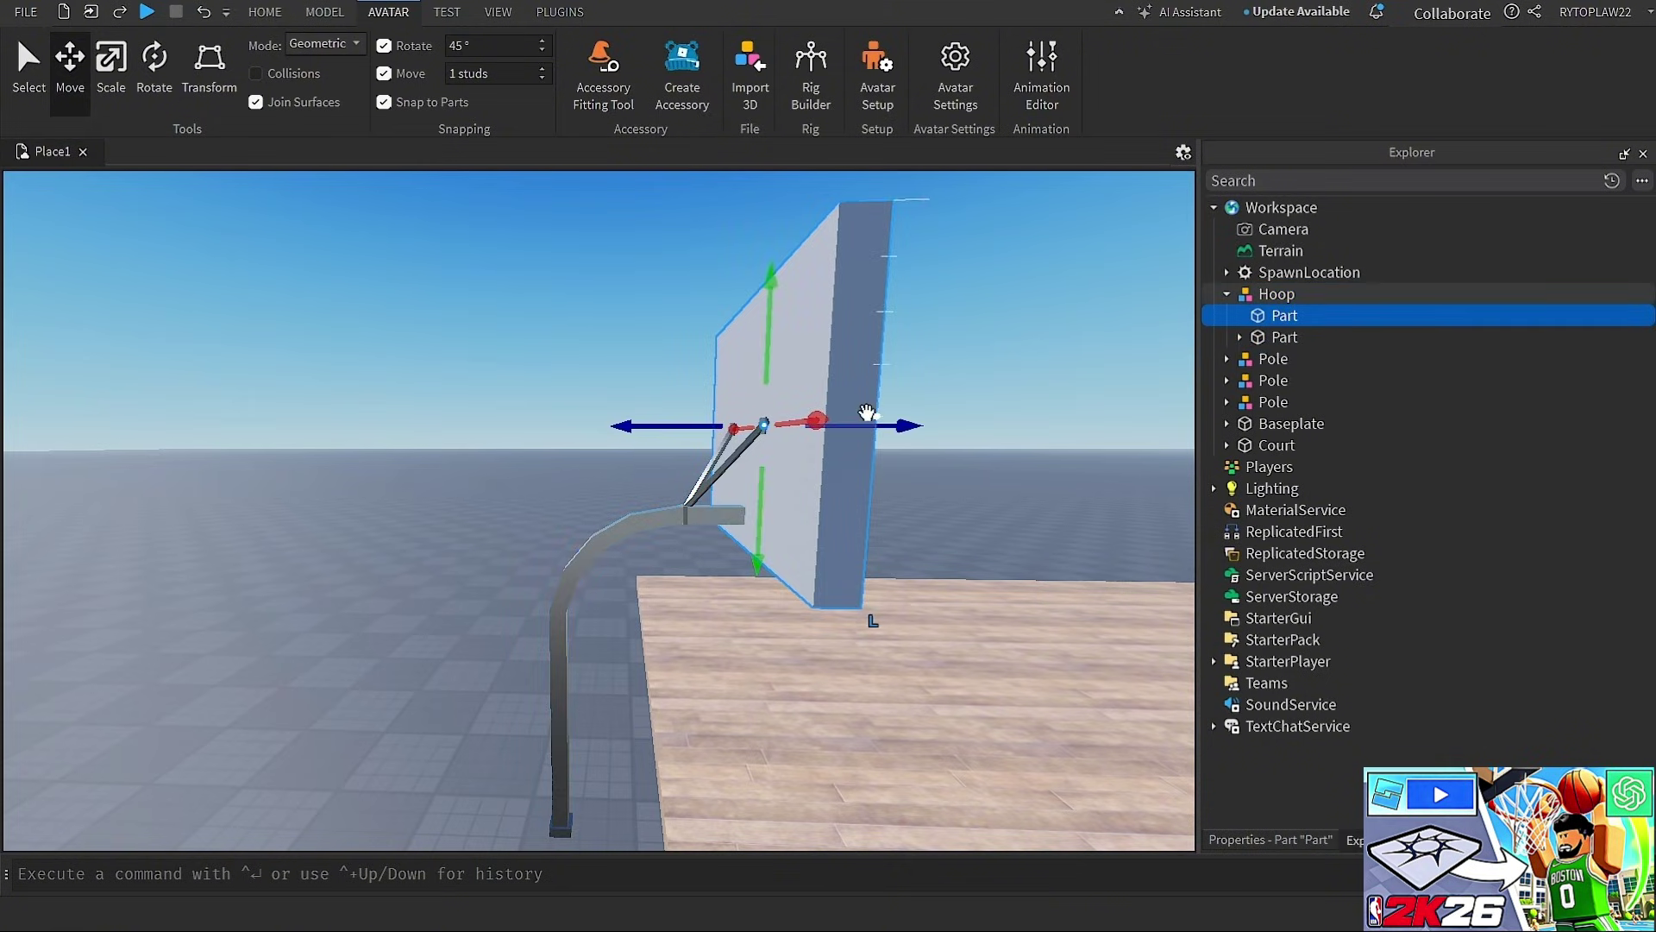
key(d)
mouse_move(759, 426)
mouse_down()
mouse_move(799, 429)
mouse_move(752, 429)
mouse_up()
click(828, 373)
right_drag(829, 373, 832, 377)
key(a)
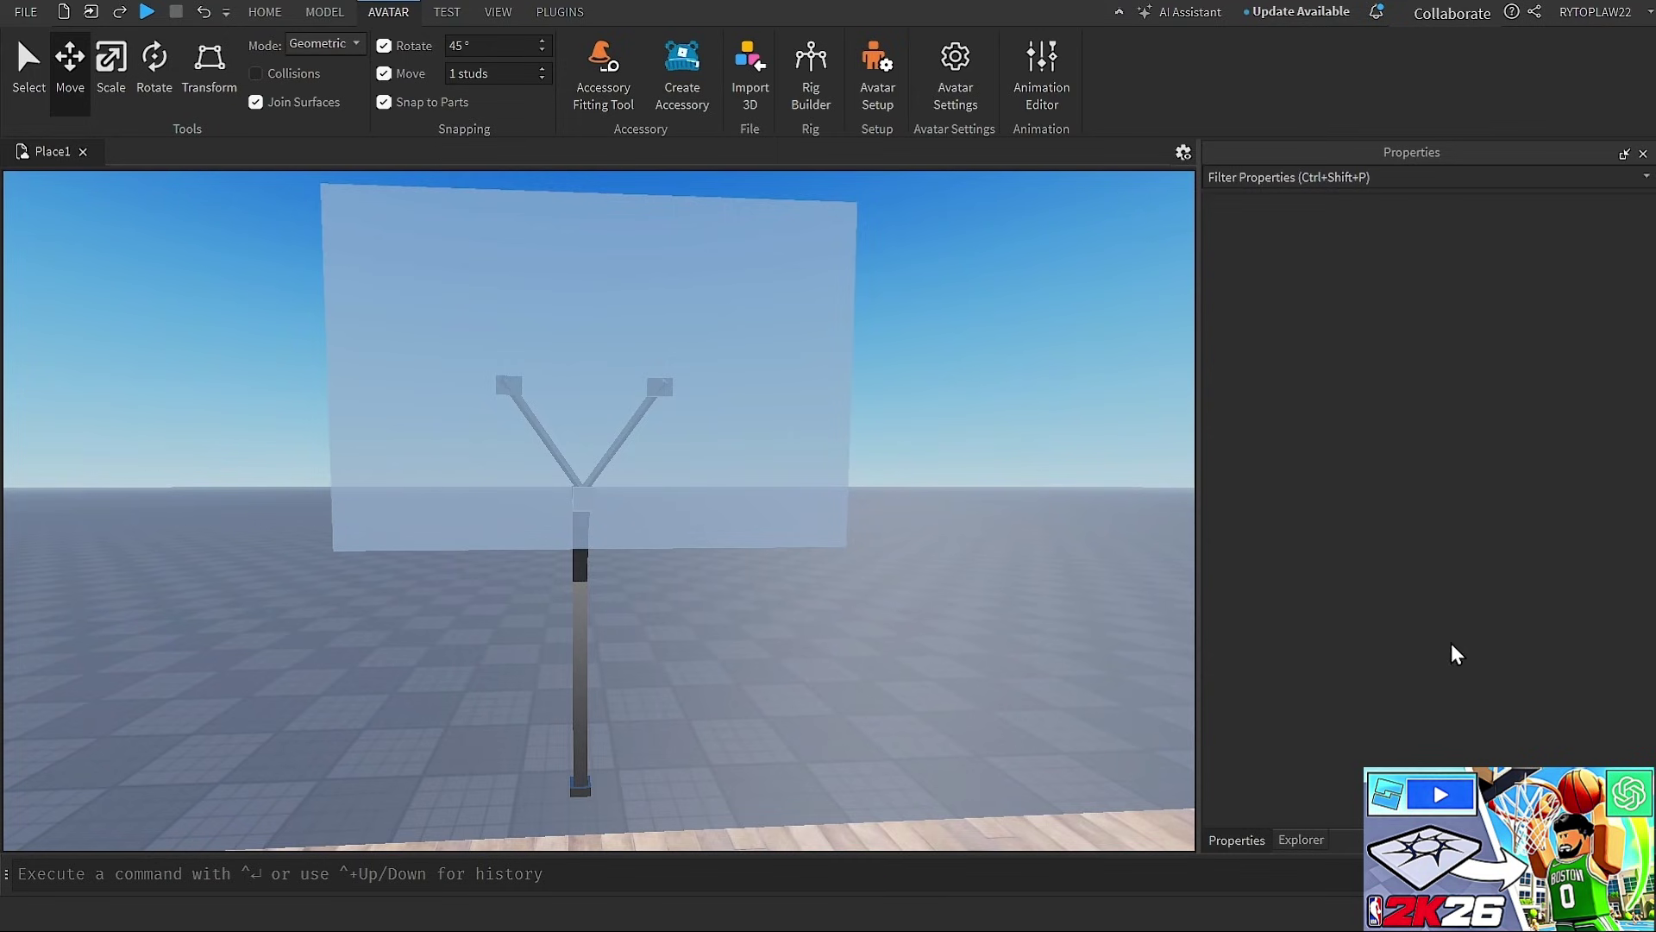
Insert a new part into the Hoop model and set its shape to Cylinder
click(1300, 840)
click(1306, 294)
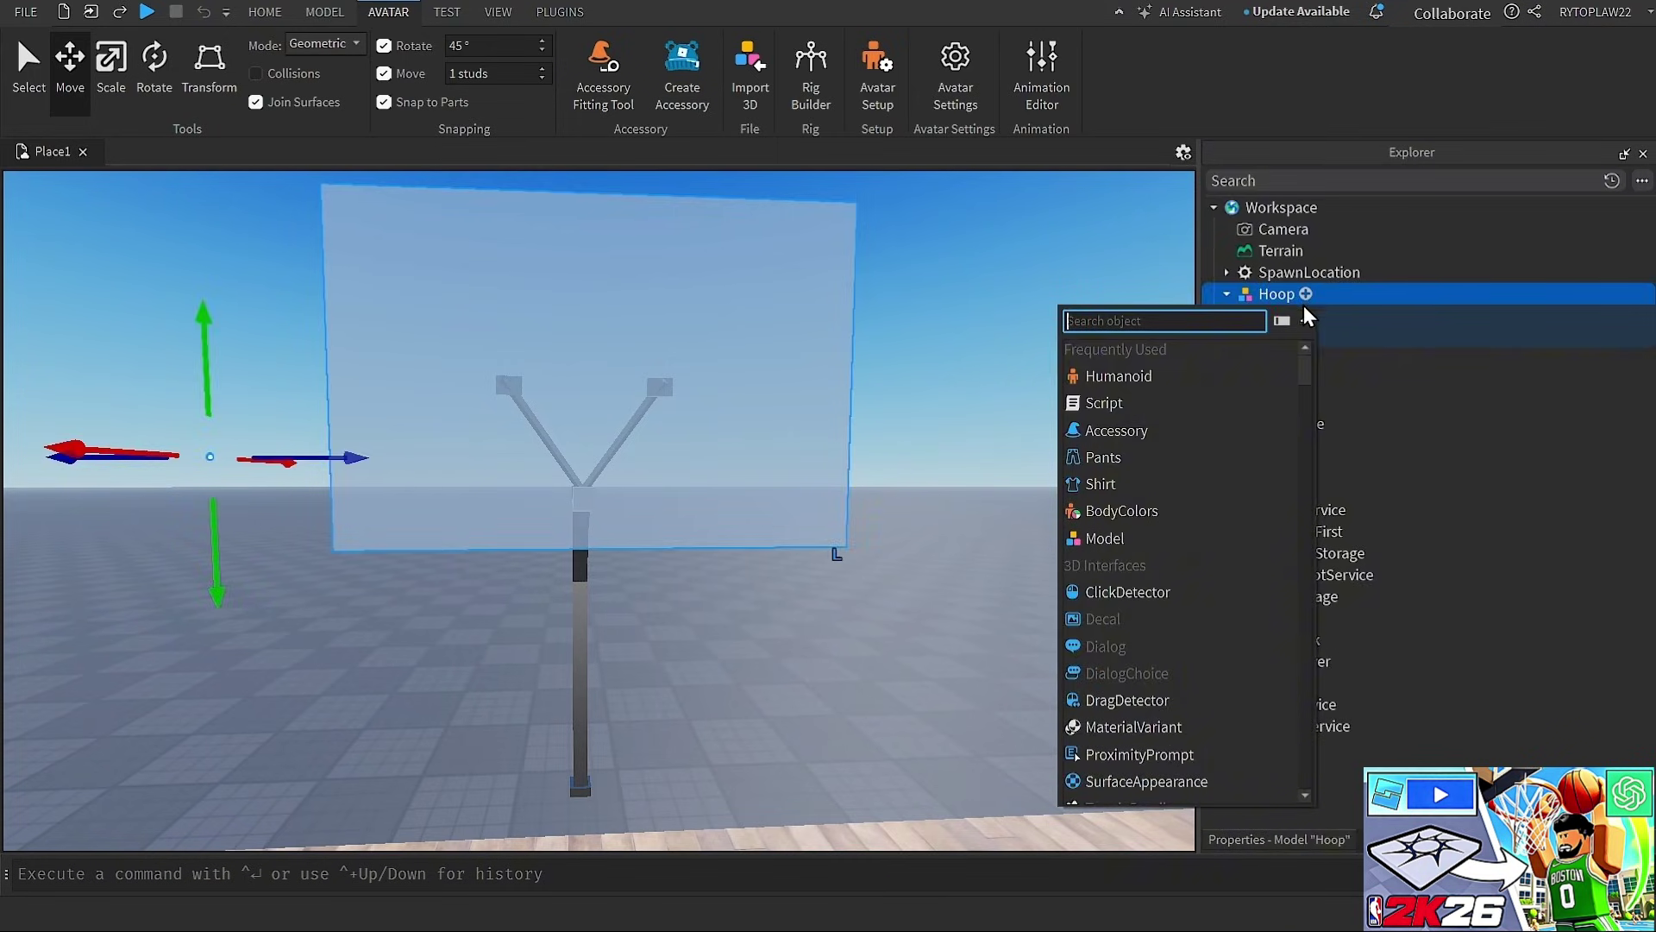
text(part)
click(1165, 375)
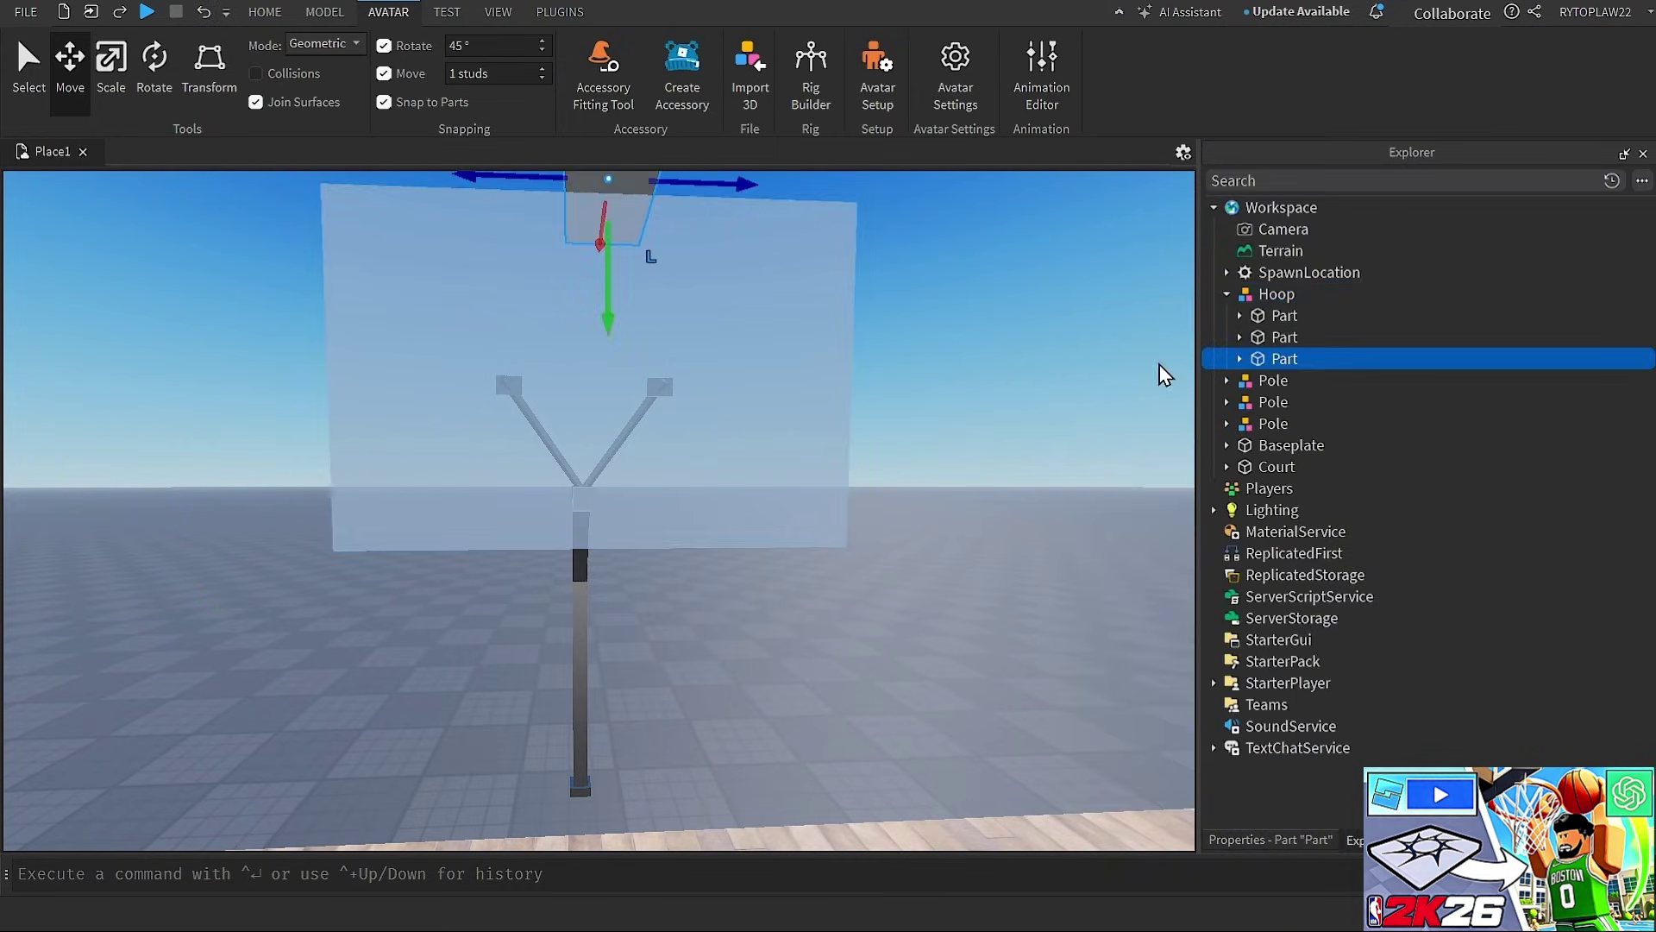
click(1294, 839)
scroll(1397, 690, down, 5)
click(1464, 571)
click(1449, 642)
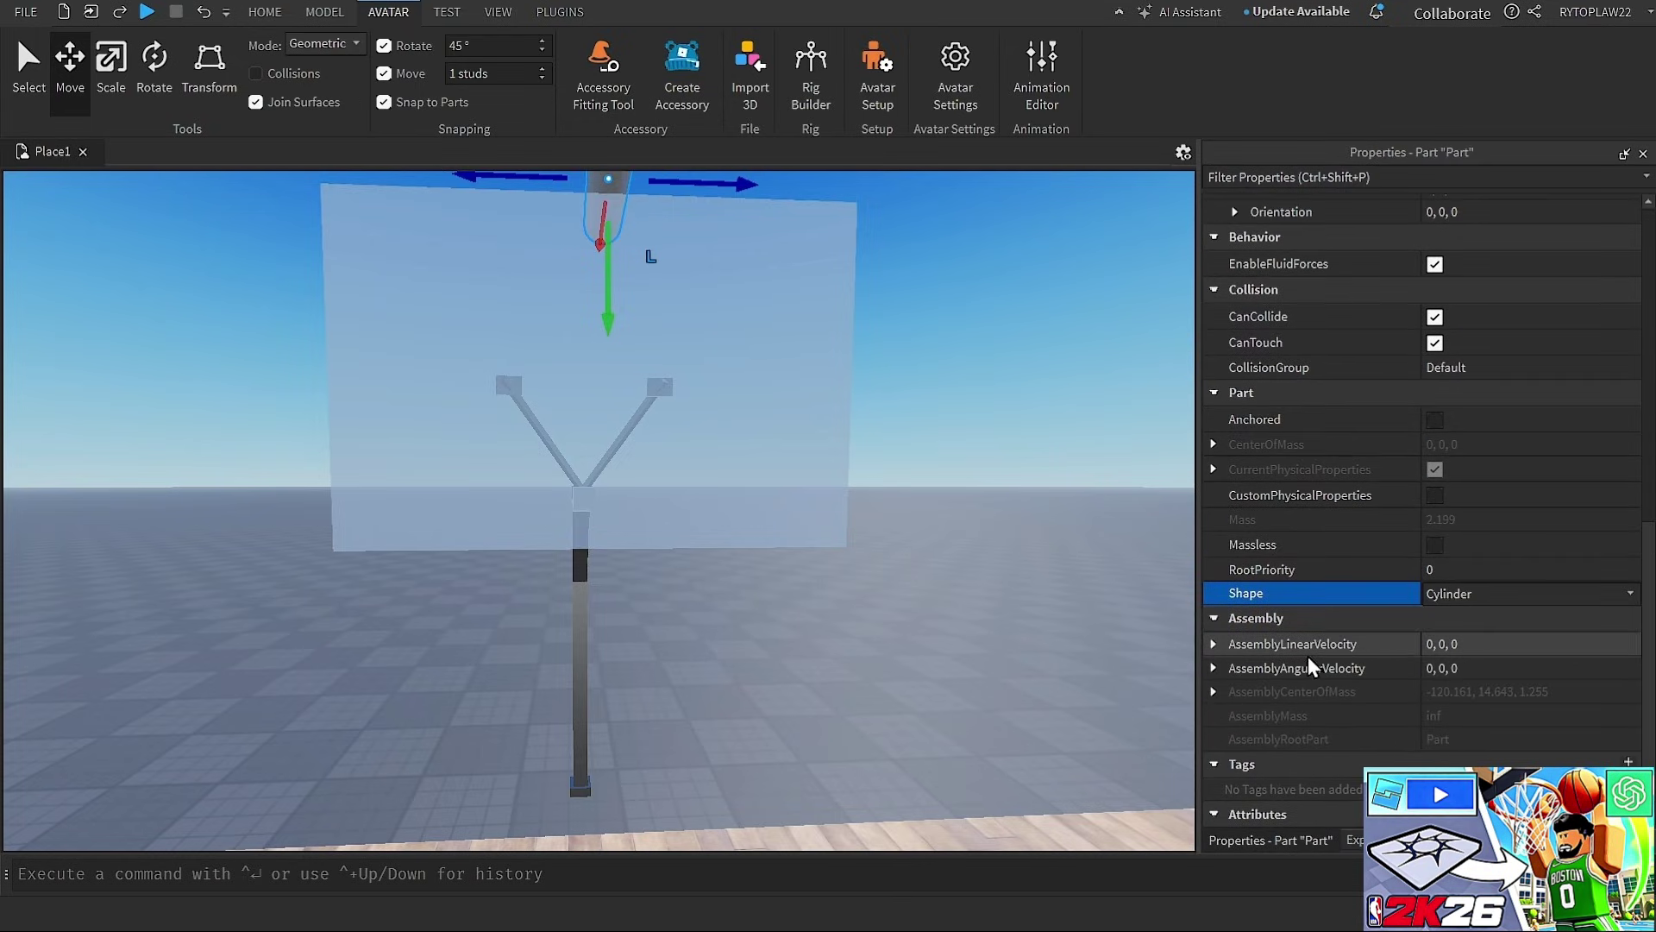
Rotate the new cylinder 90 degrees so it stands upright
key(f)
click(155, 61)
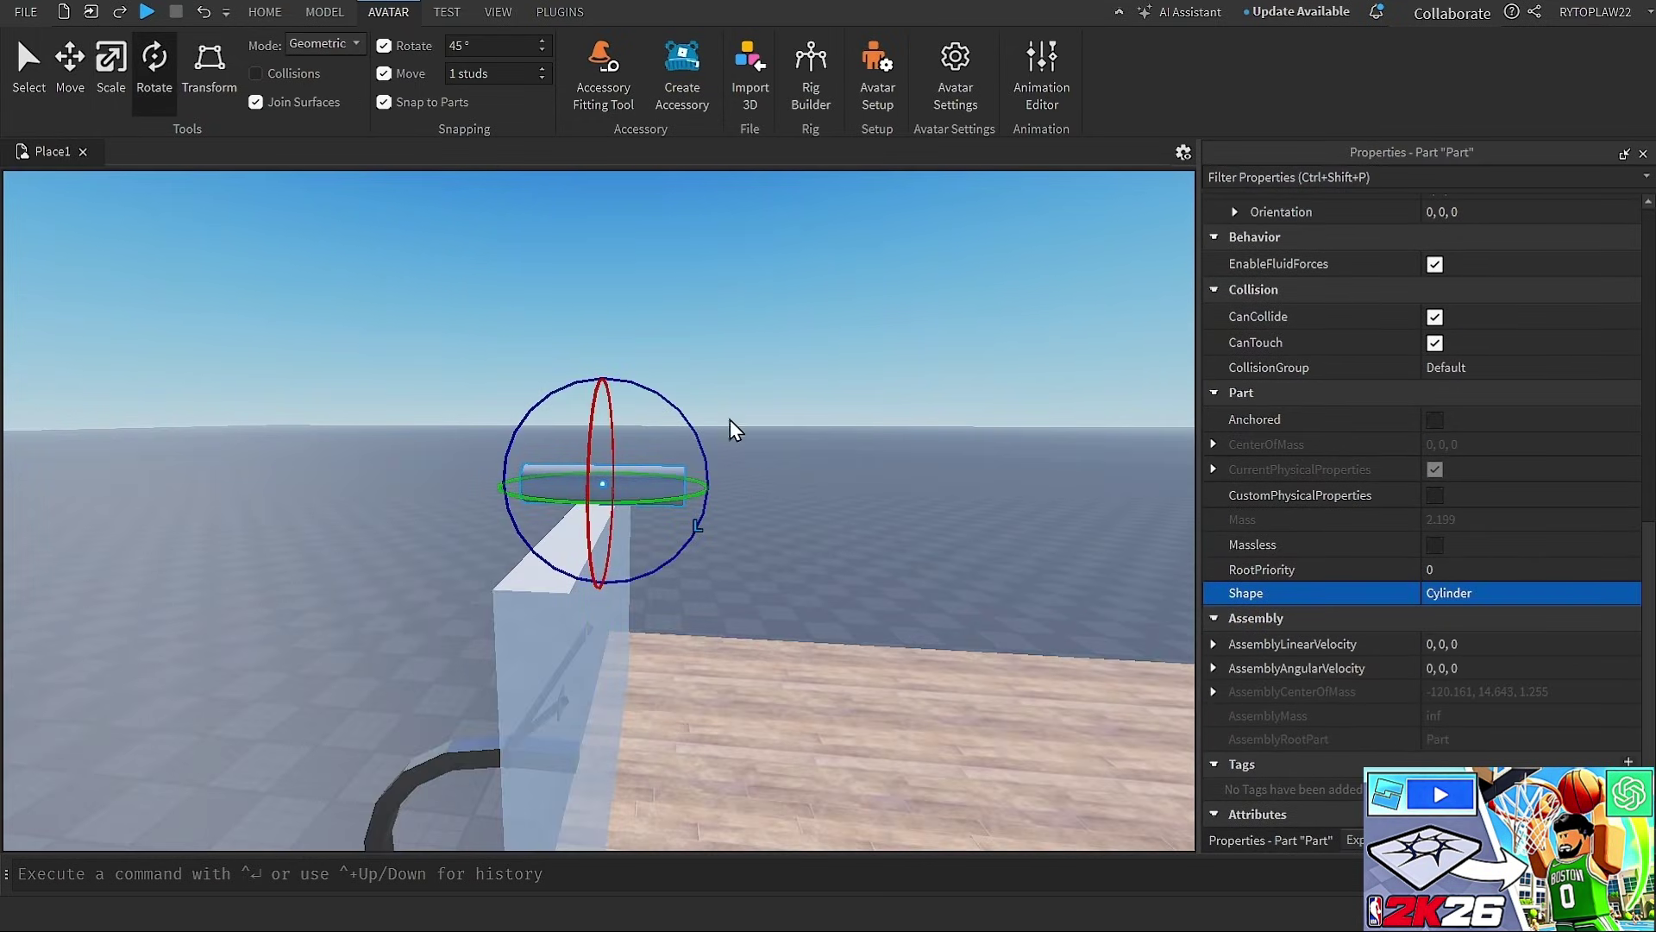
drag(678, 410, 756, 580)
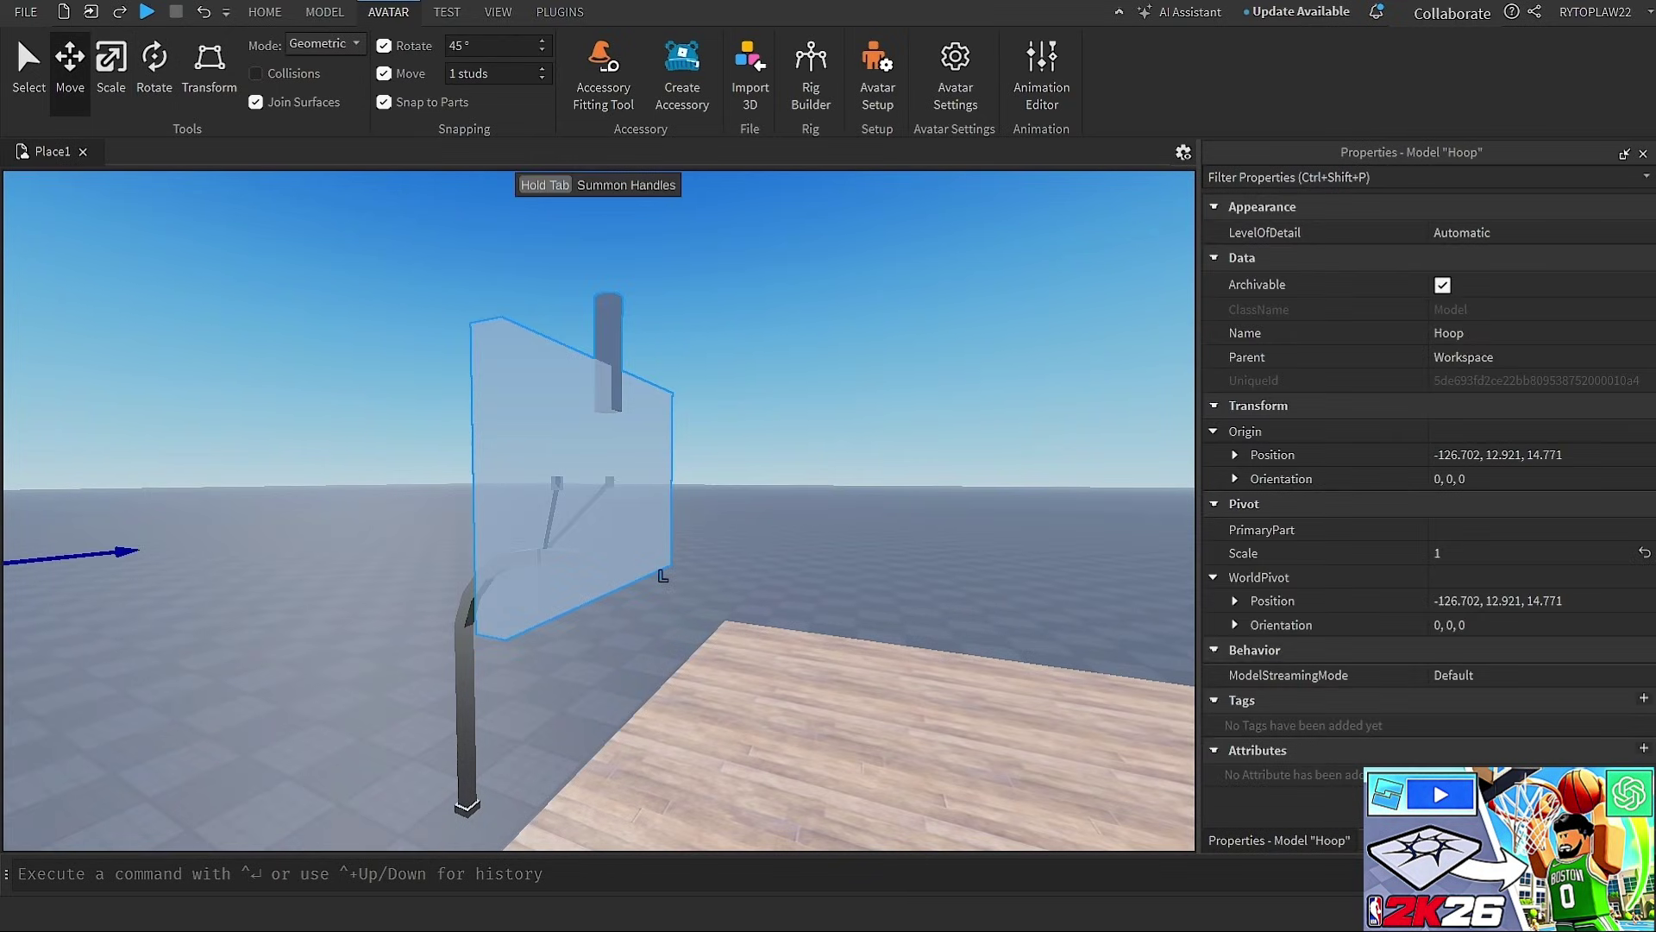
Move the upright cylinder out in front of the backboard and lower it 6 studs
click(1355, 840)
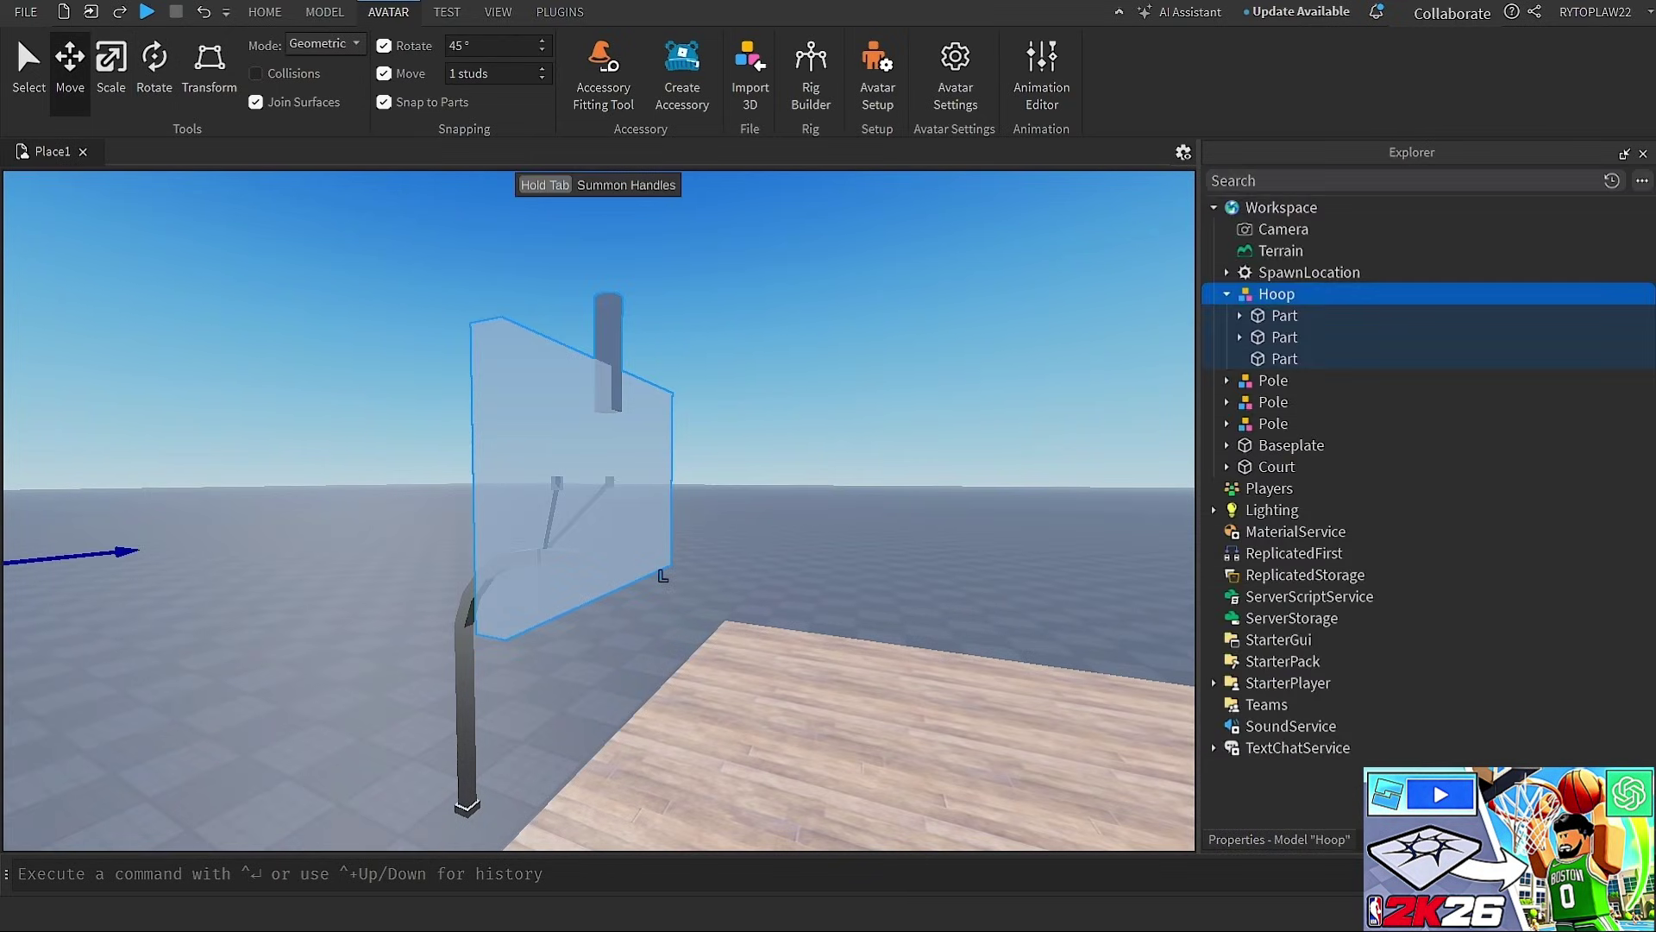
click(1284, 358)
drag(686, 335, 718, 347)
drag(628, 421, 592, 573)
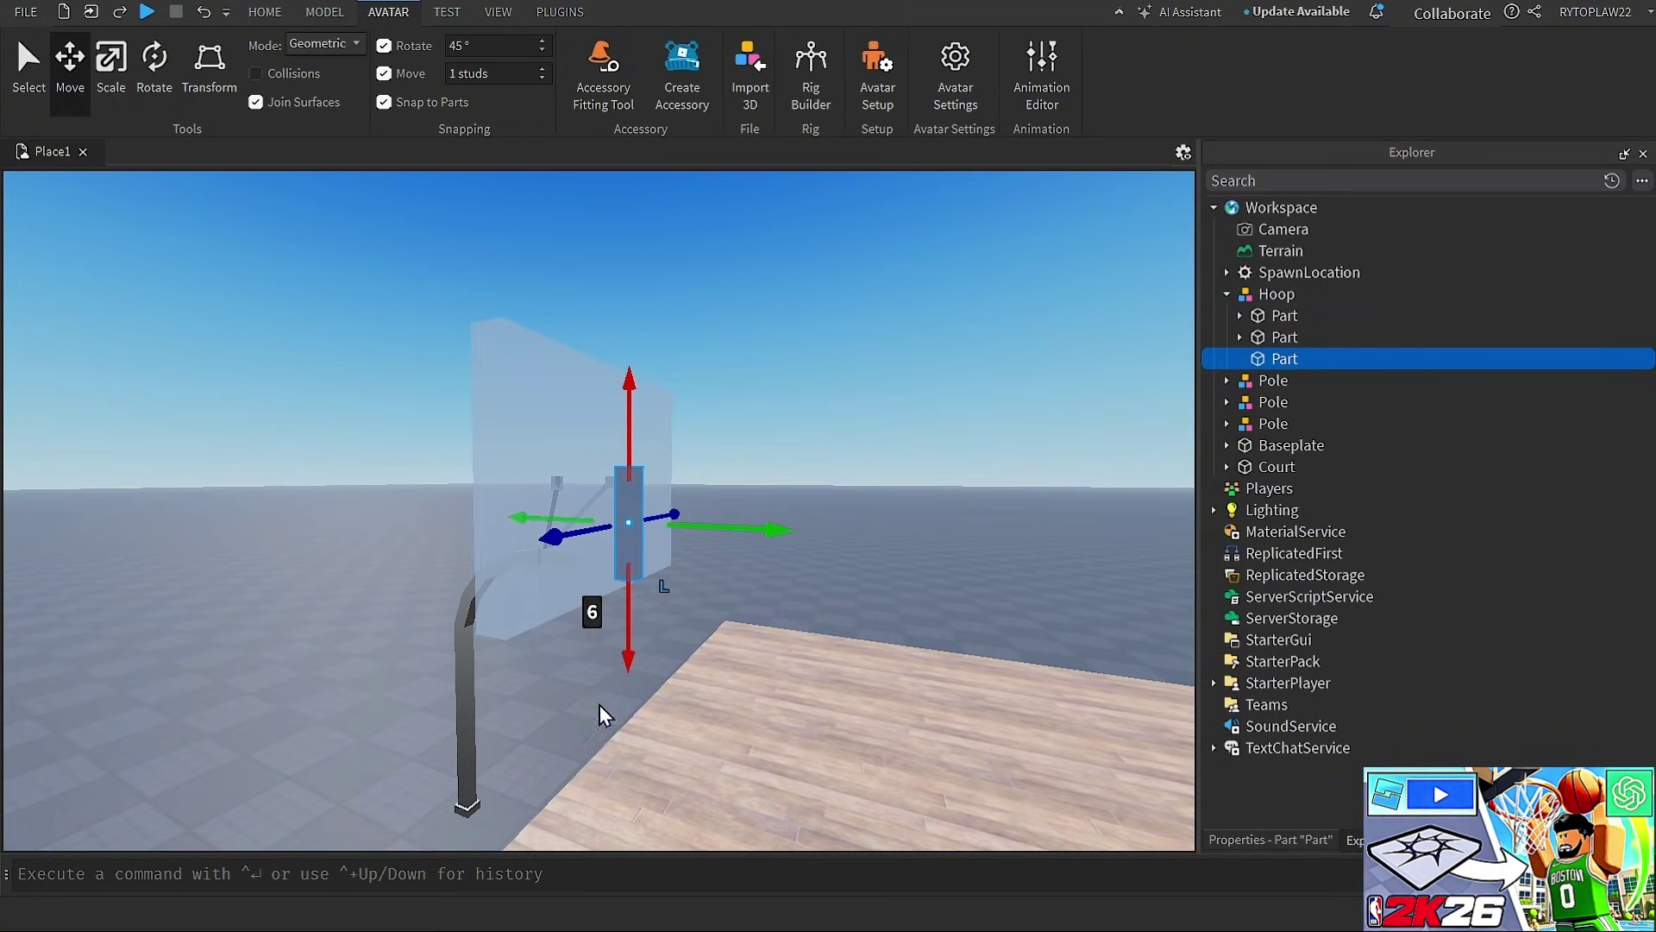
Set the cylinder's size to 6, 0.4, 6, check it against the backboard, and remove it from the Hoop model
click(1301, 830)
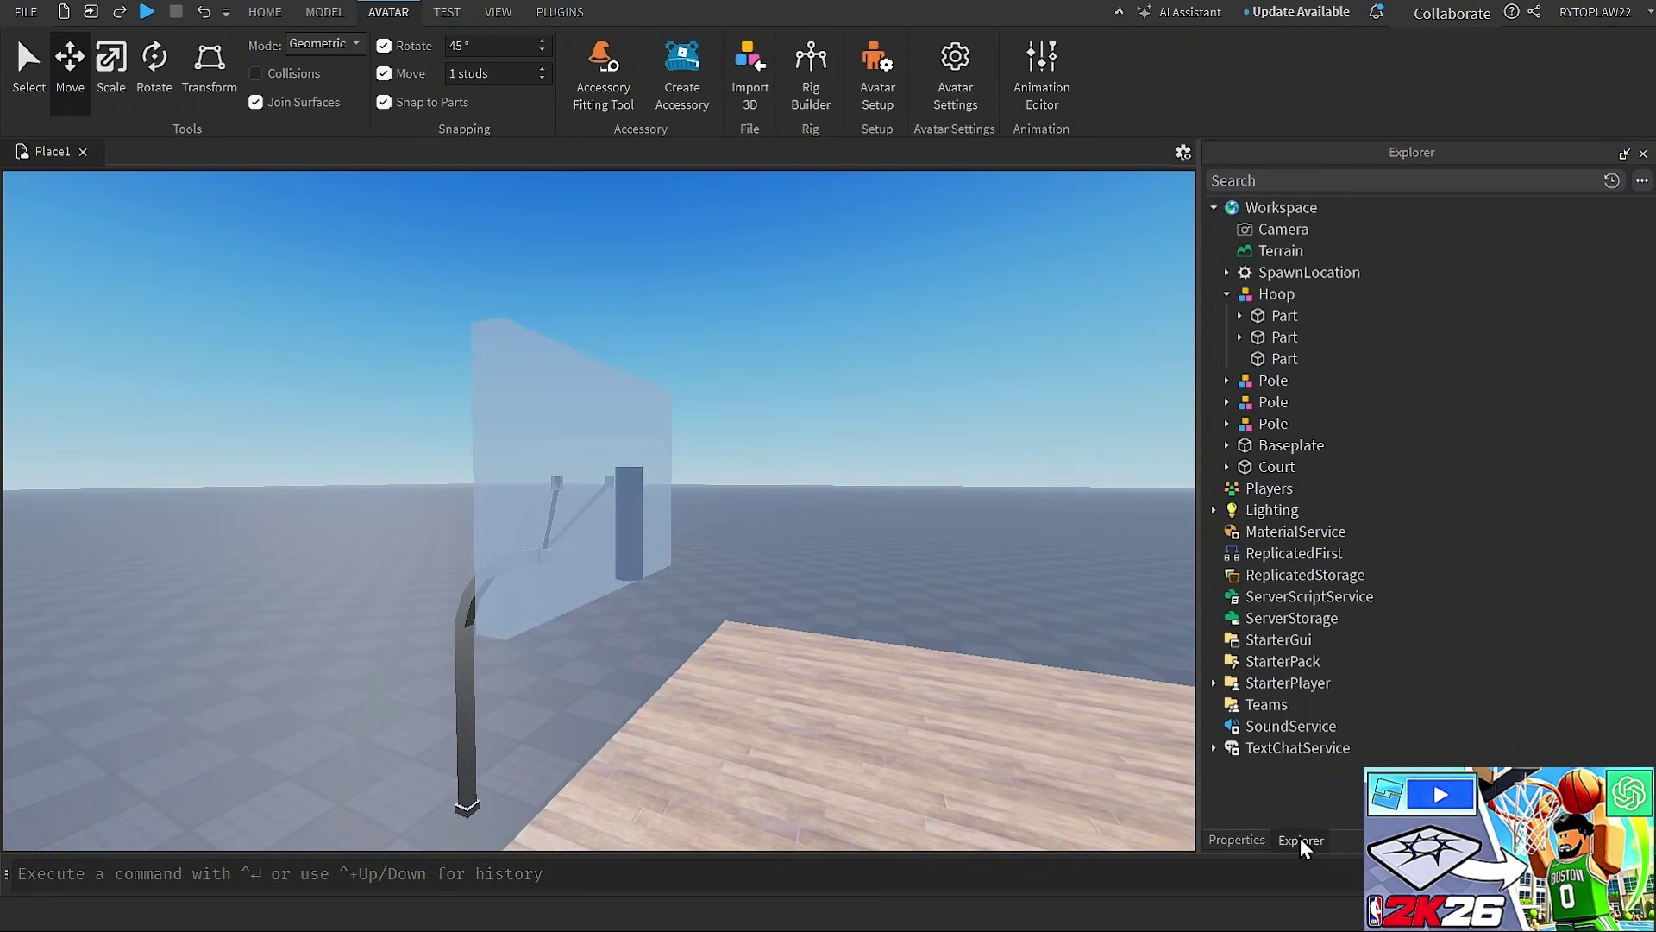
click(1284, 358)
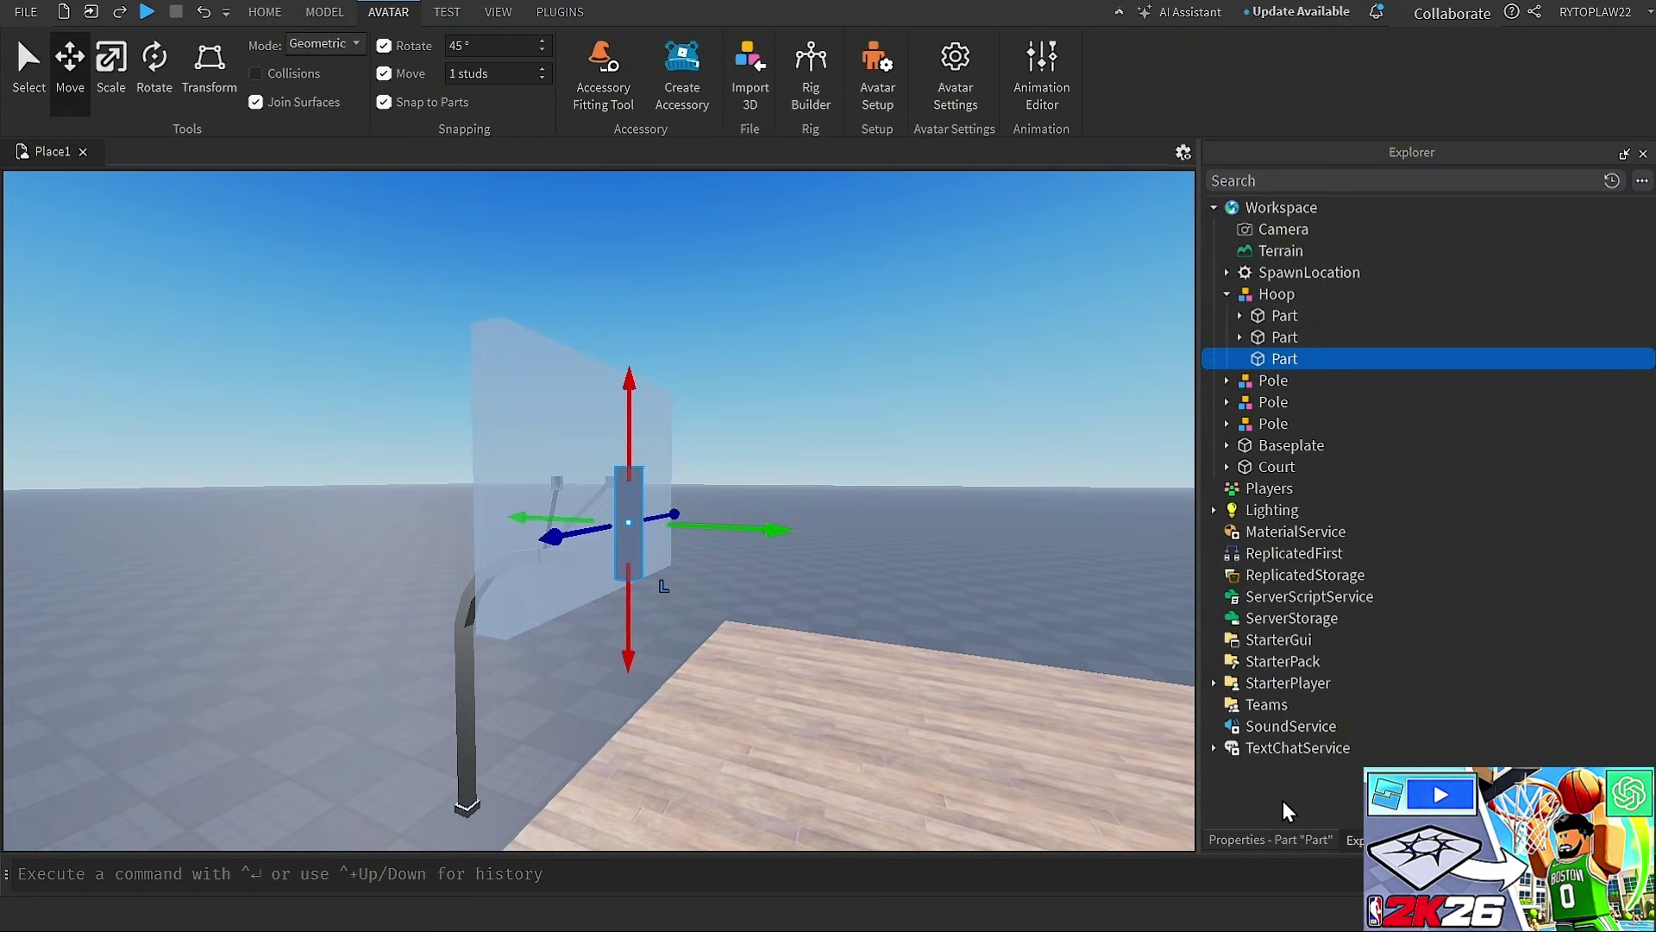
click(1251, 840)
click(1458, 510)
key(Return)
key(w)
right_drag(905, 465, 905, 465)
key(d)
scroll(906, 473, up, 5)
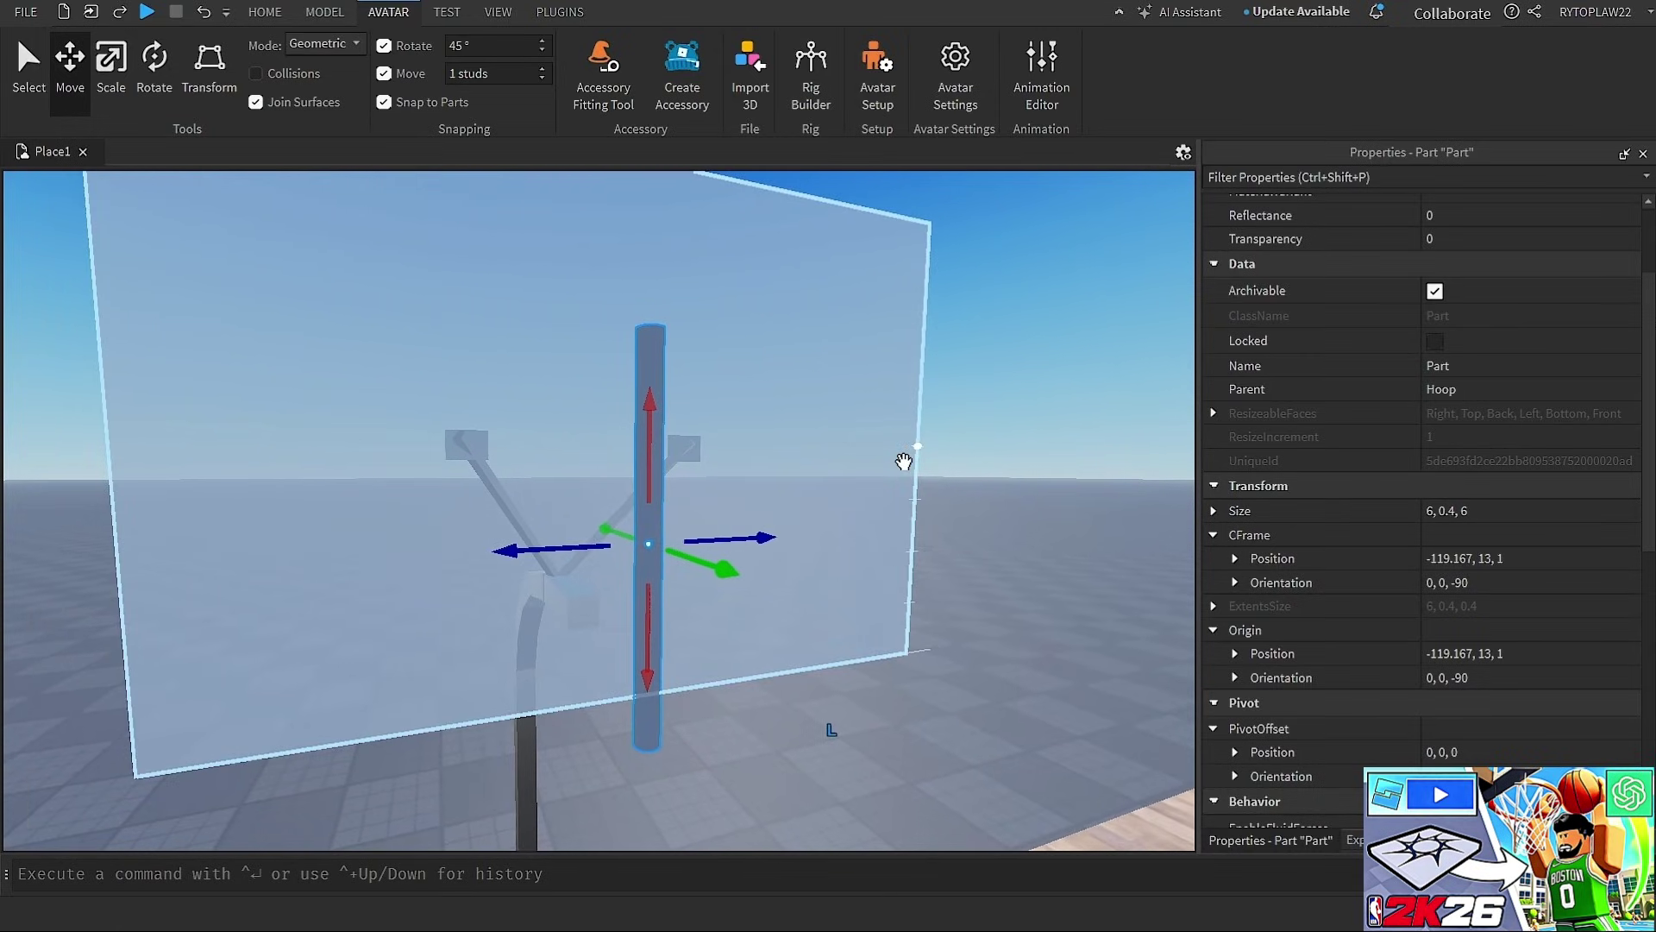
scroll(899, 457, up, 2)
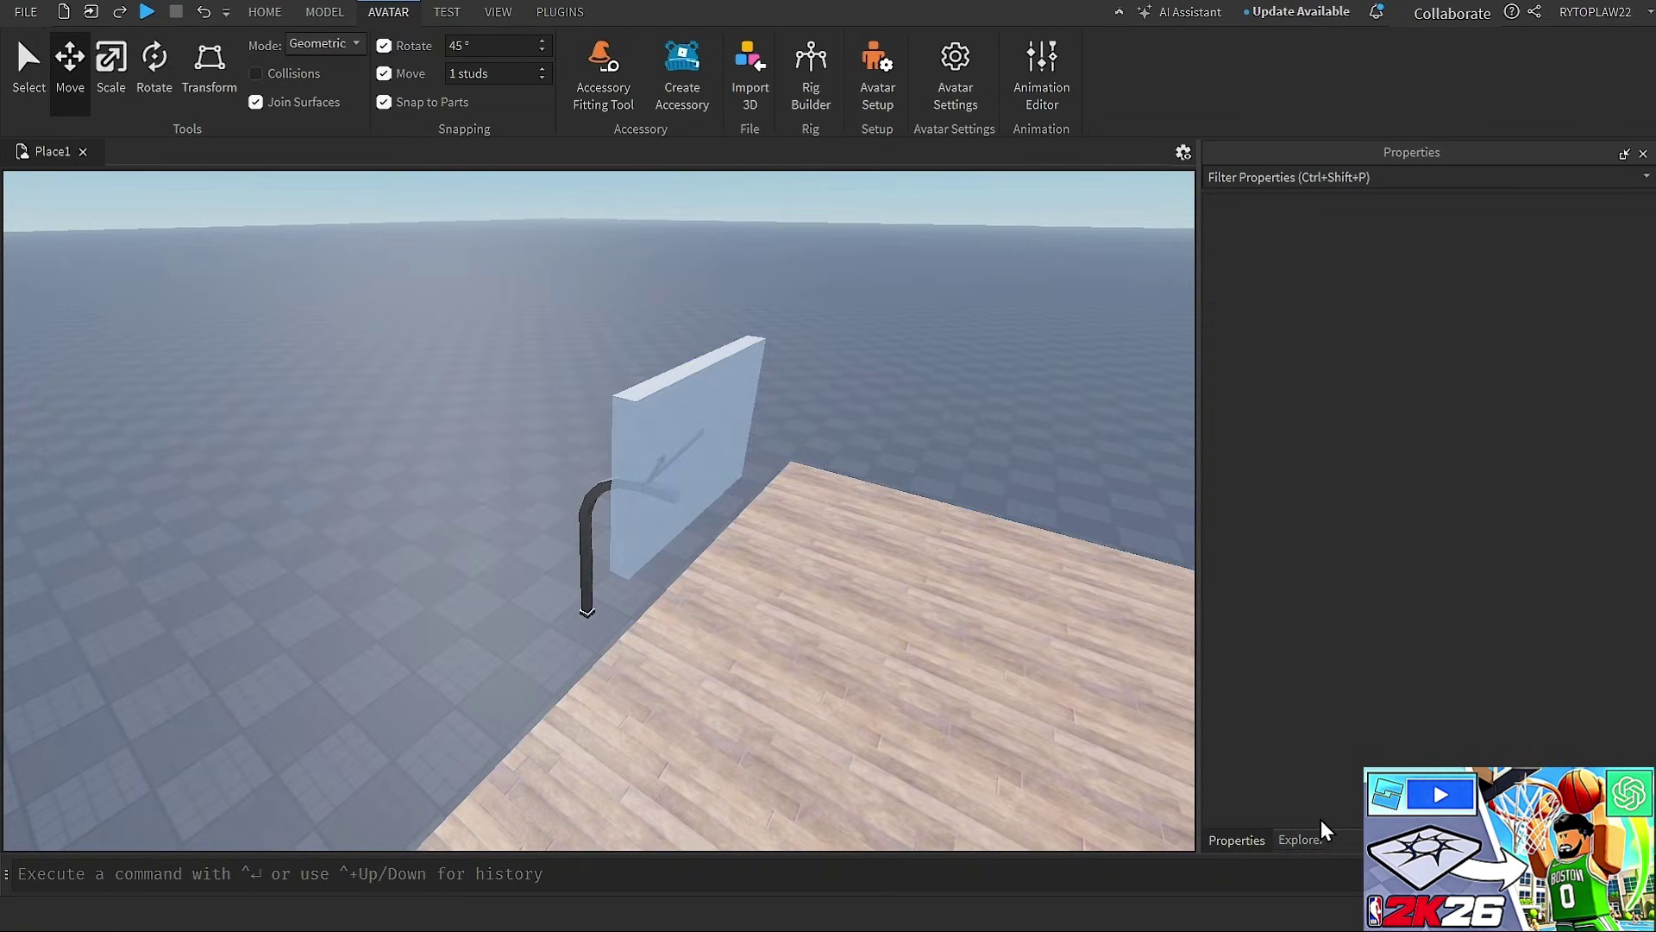
Search the Toolbox models for "rim"
click(1301, 839)
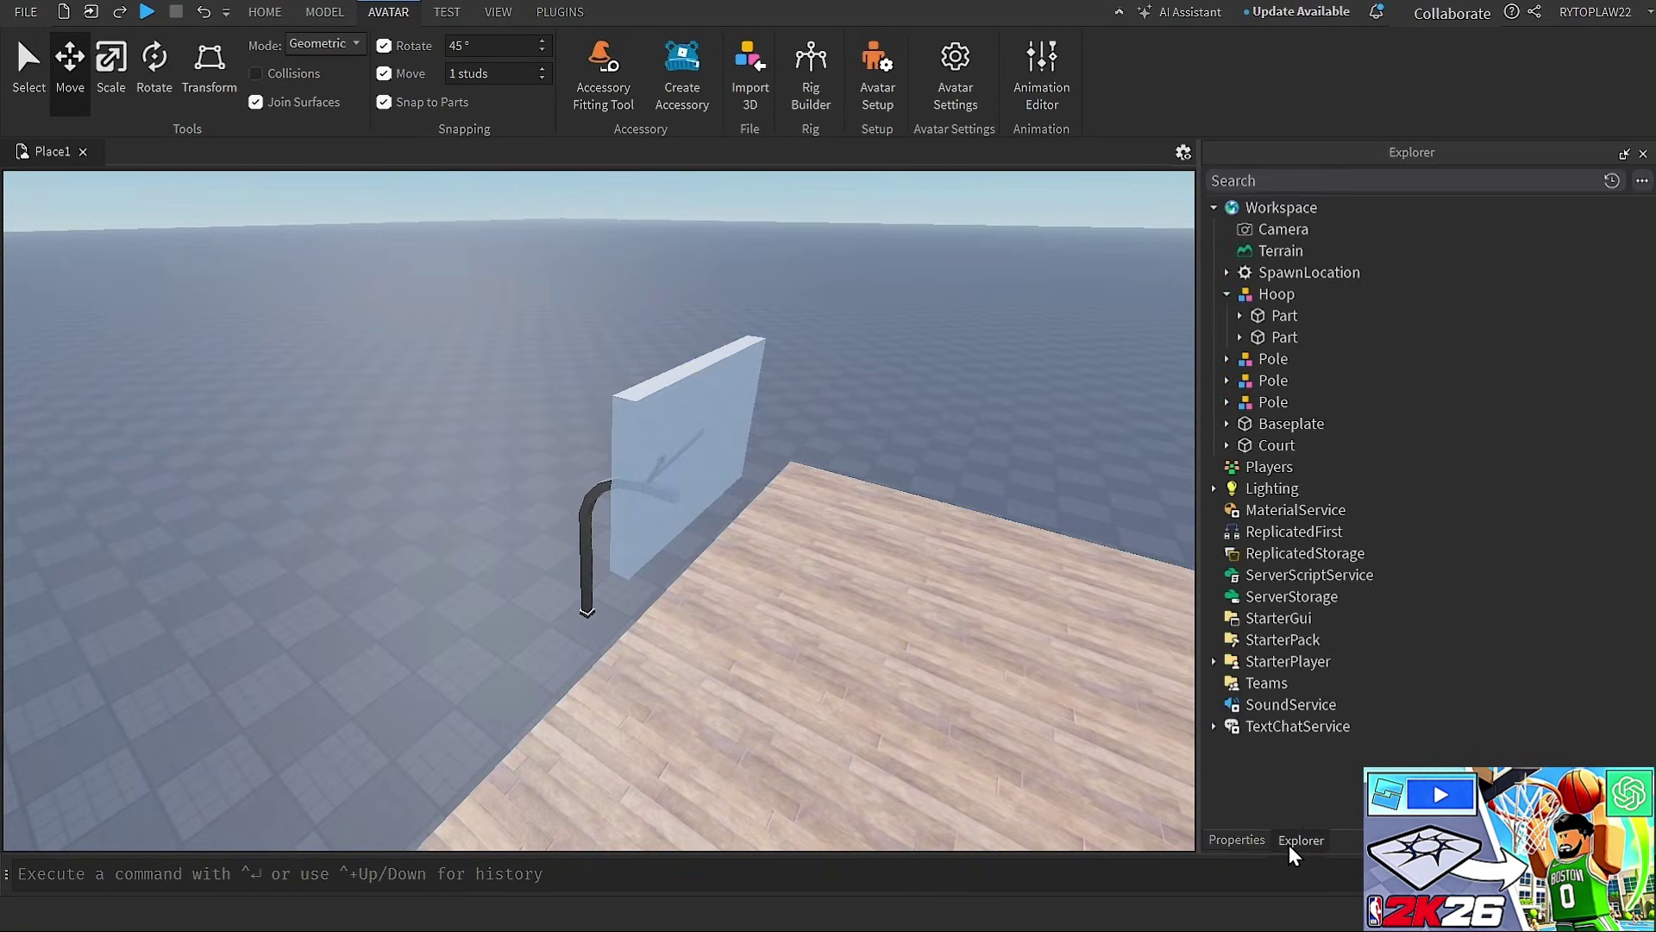
click(266, 14)
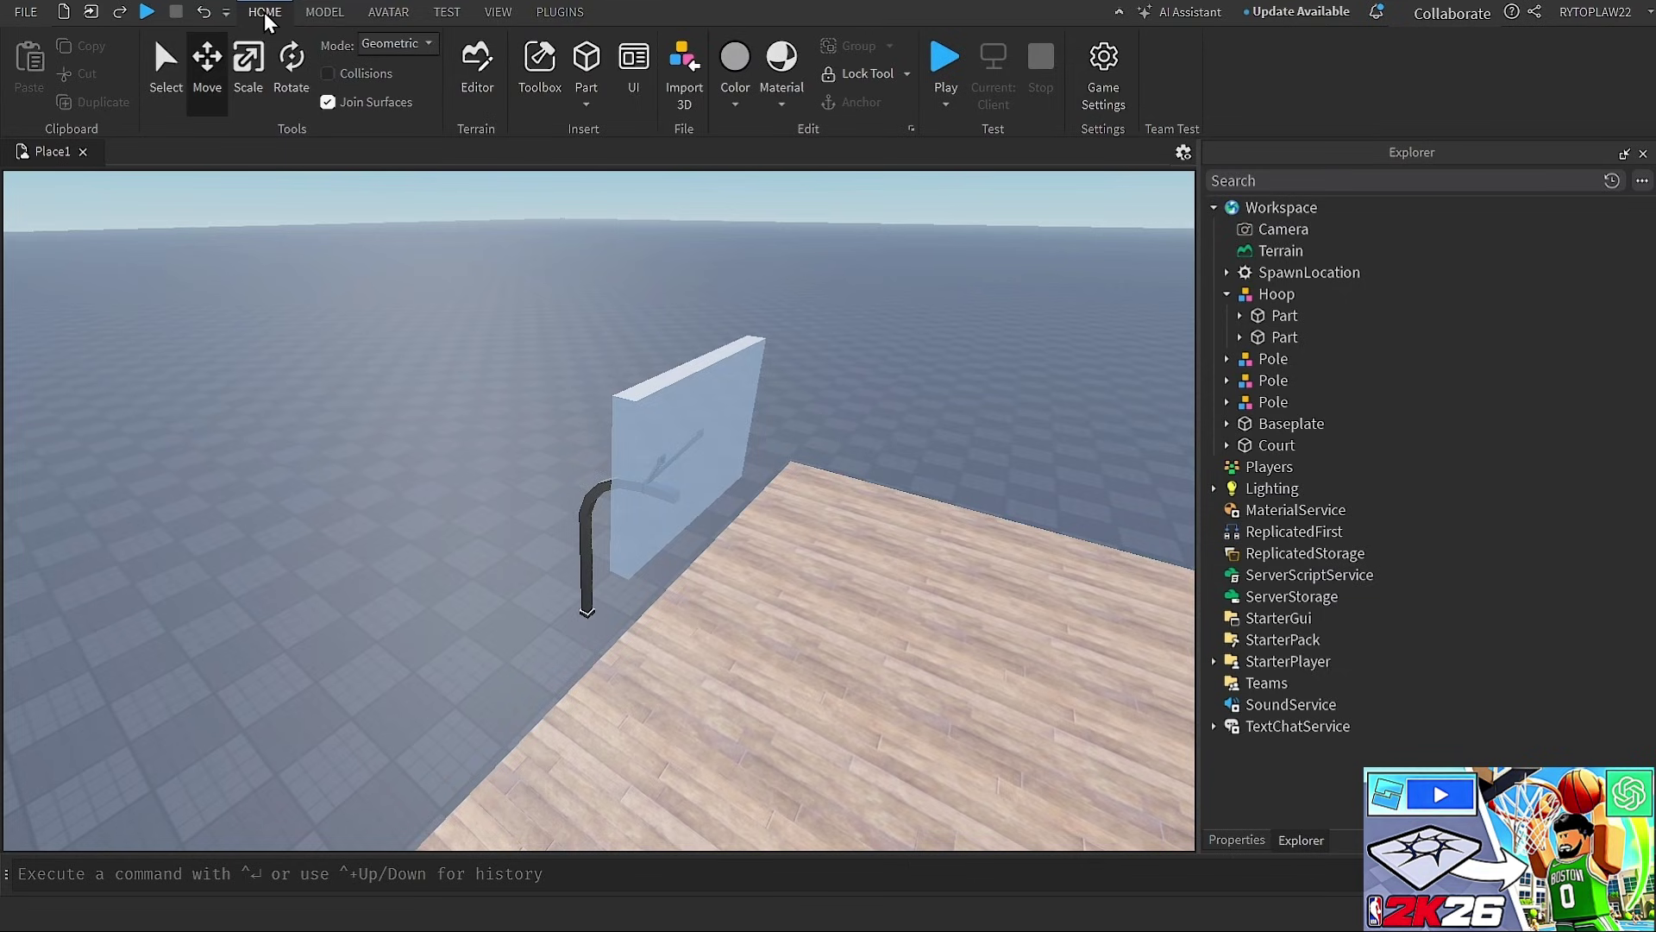
click(539, 69)
click(1286, 26)
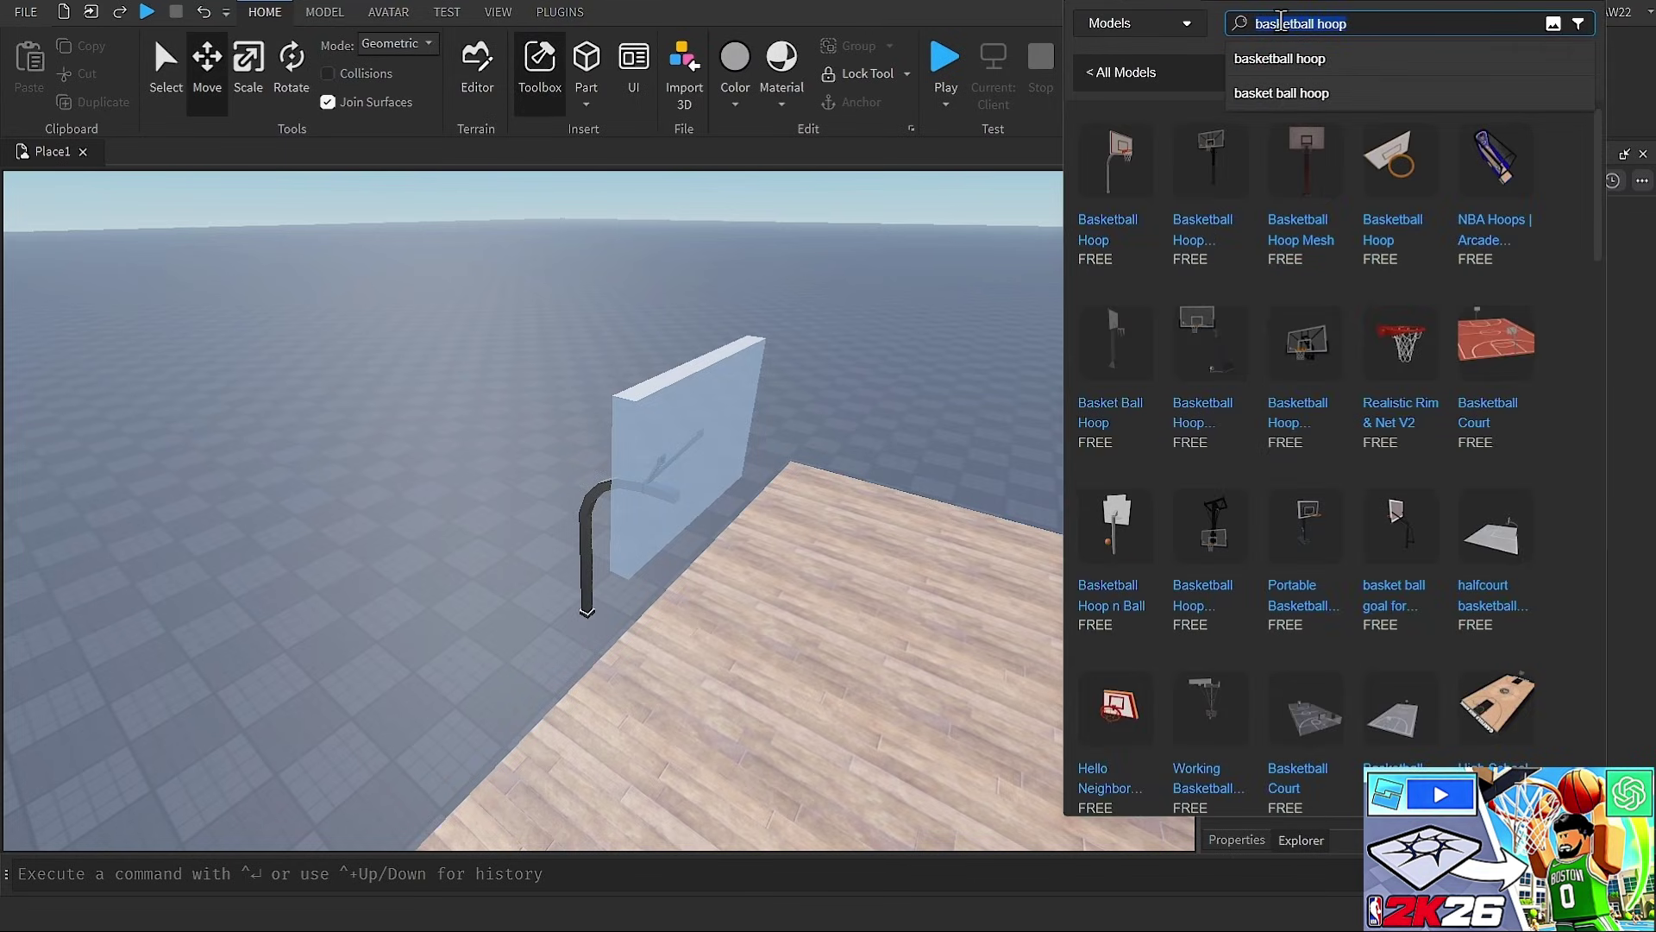
text(rim)
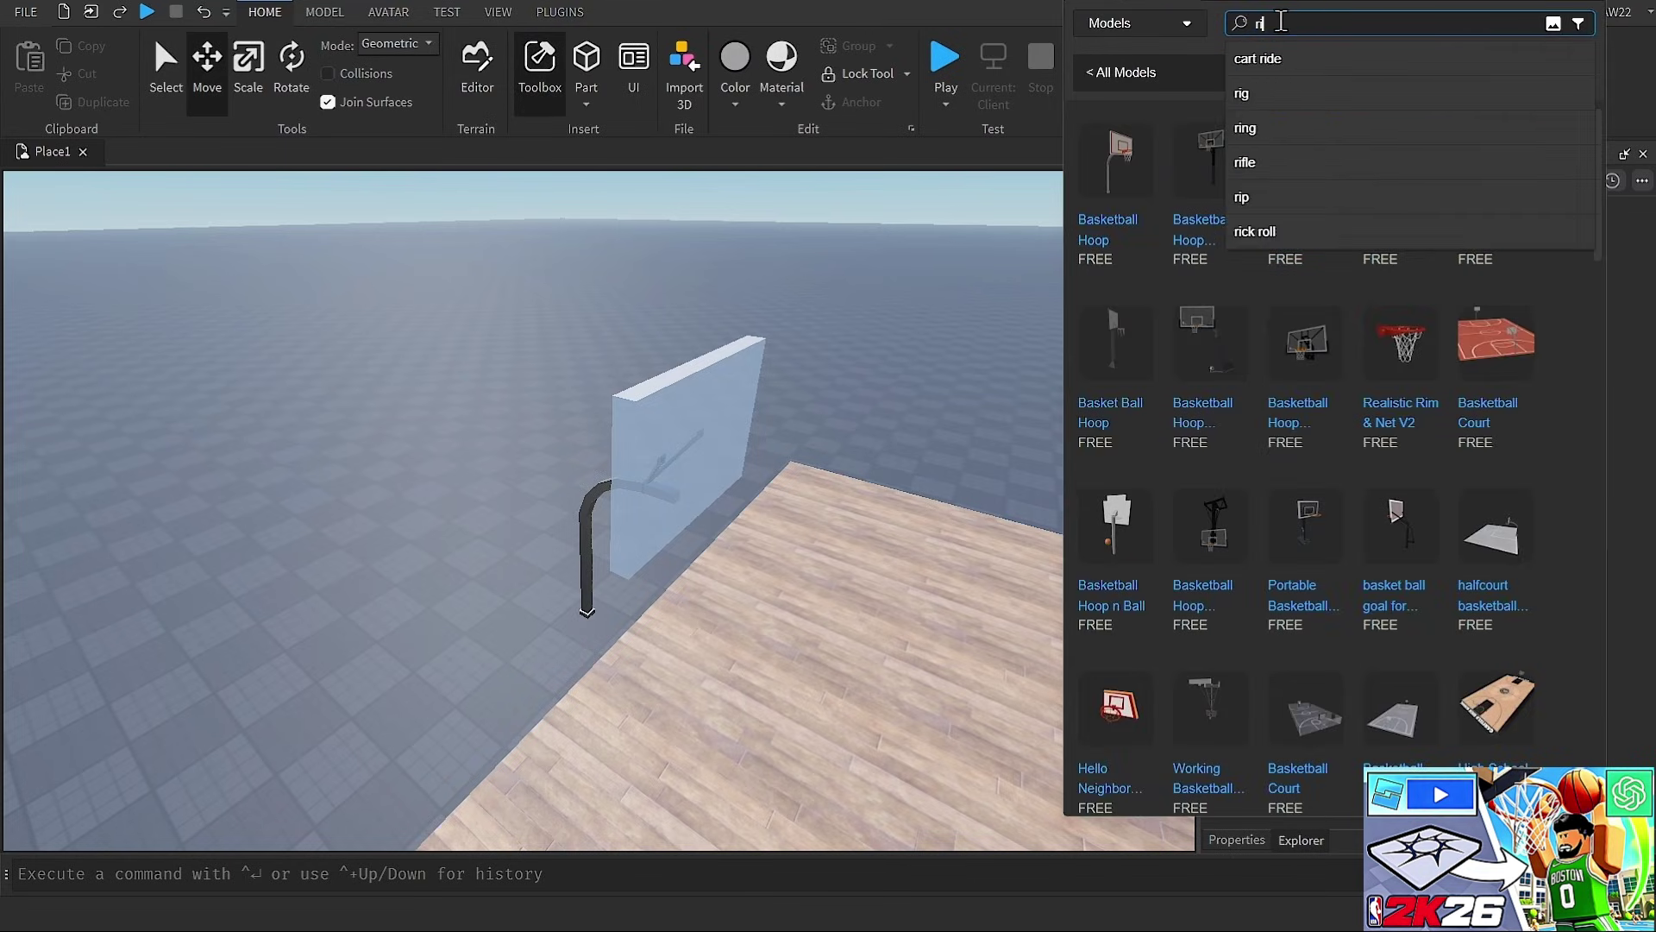
key(Return)
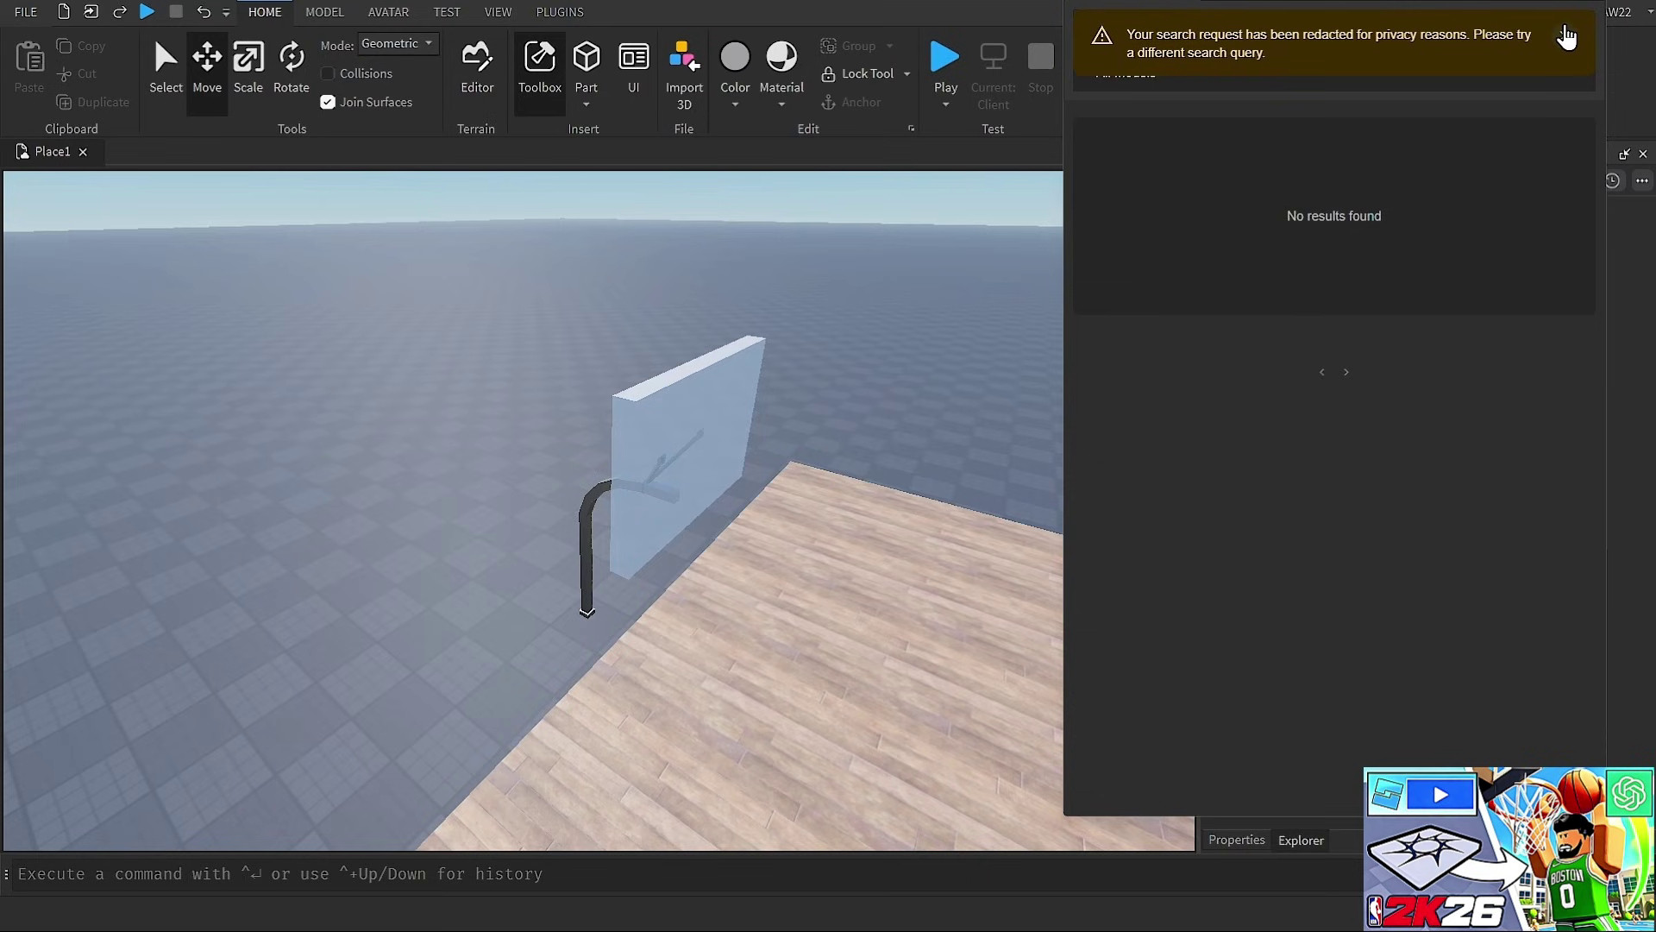
Search the Toolbox for "basketball rim" and insert the free Basketball Hoop model with the orange ring and flat backboard
click(1566, 37)
click(1353, 17)
text(basketball rim)
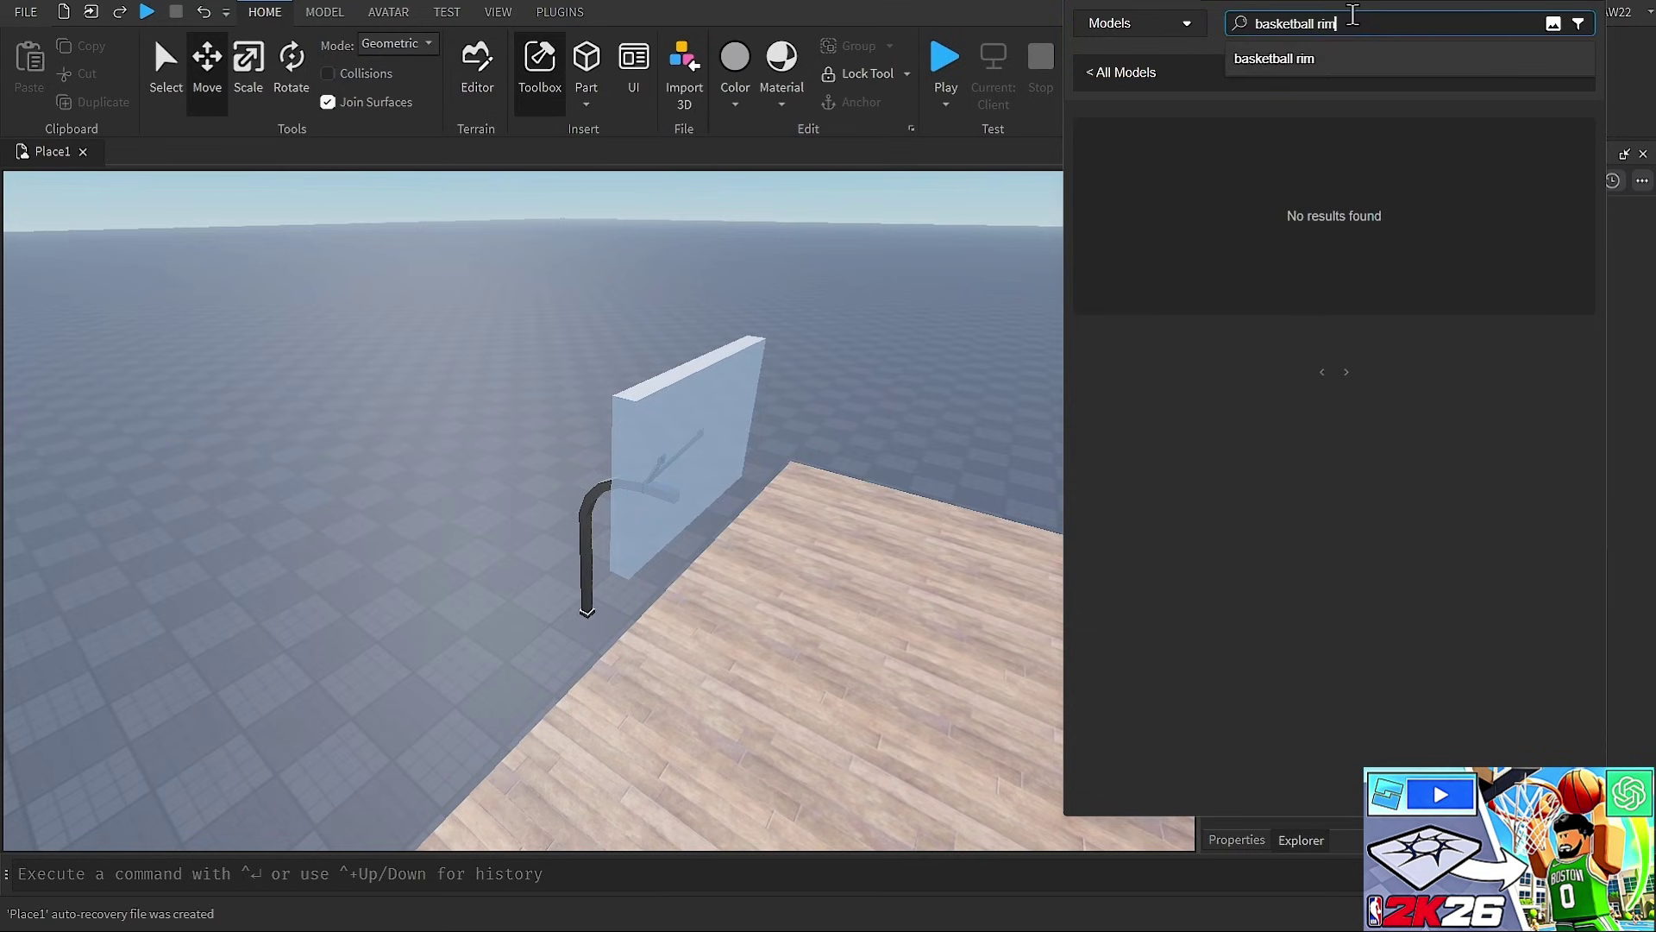
key(Return)
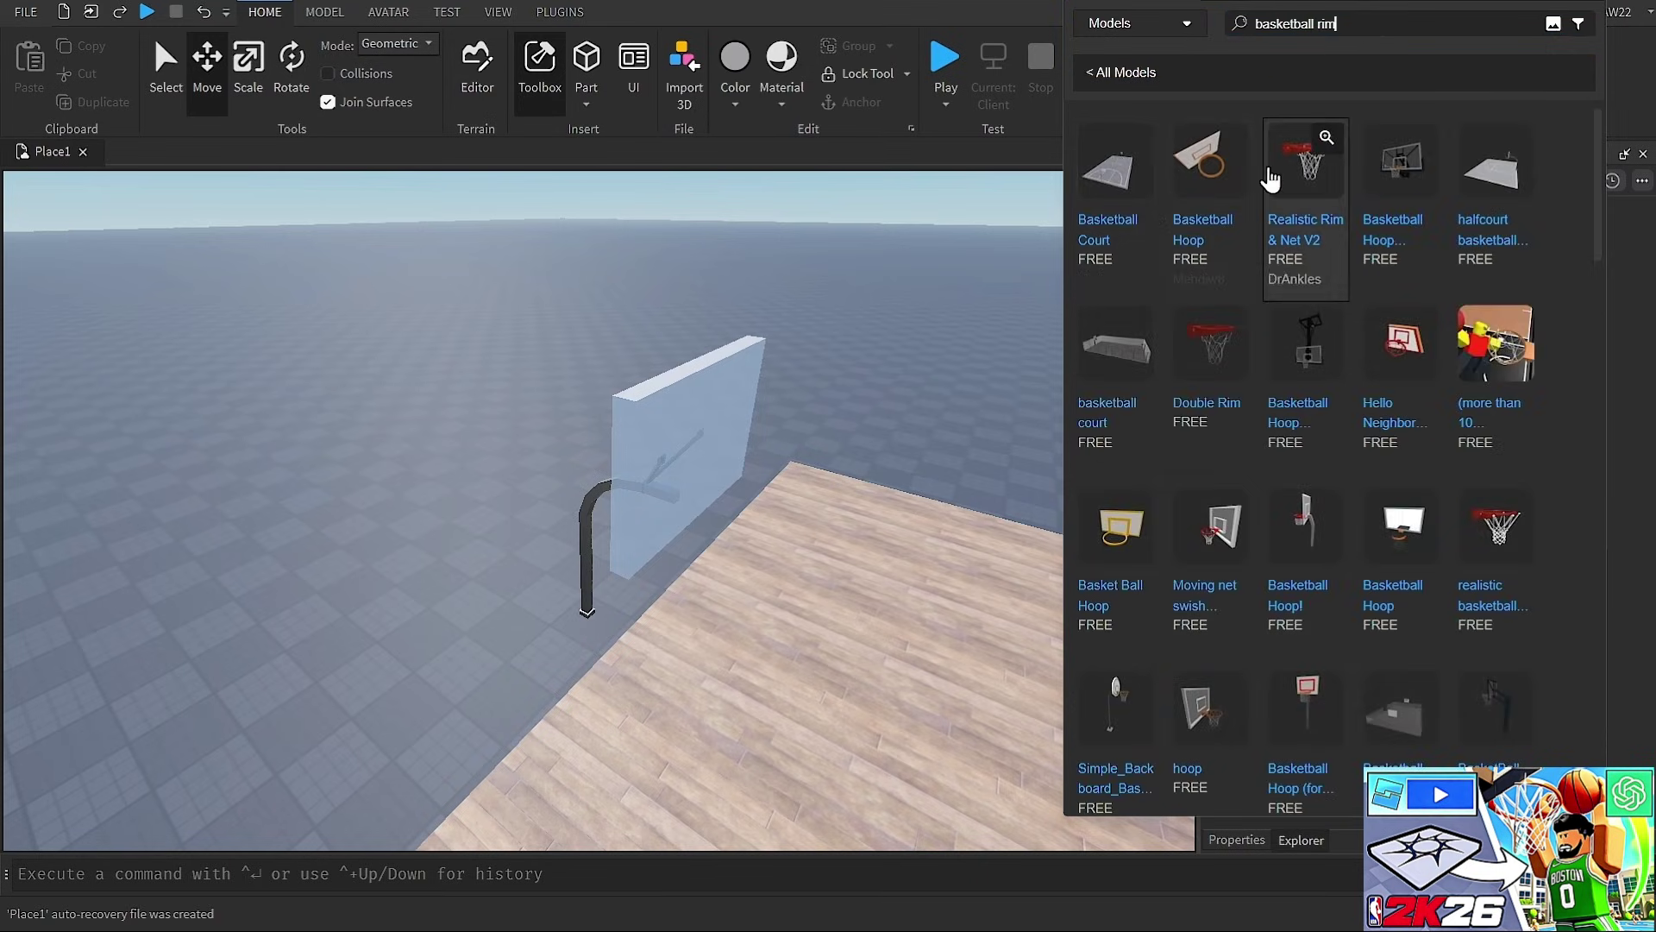
click(1219, 183)
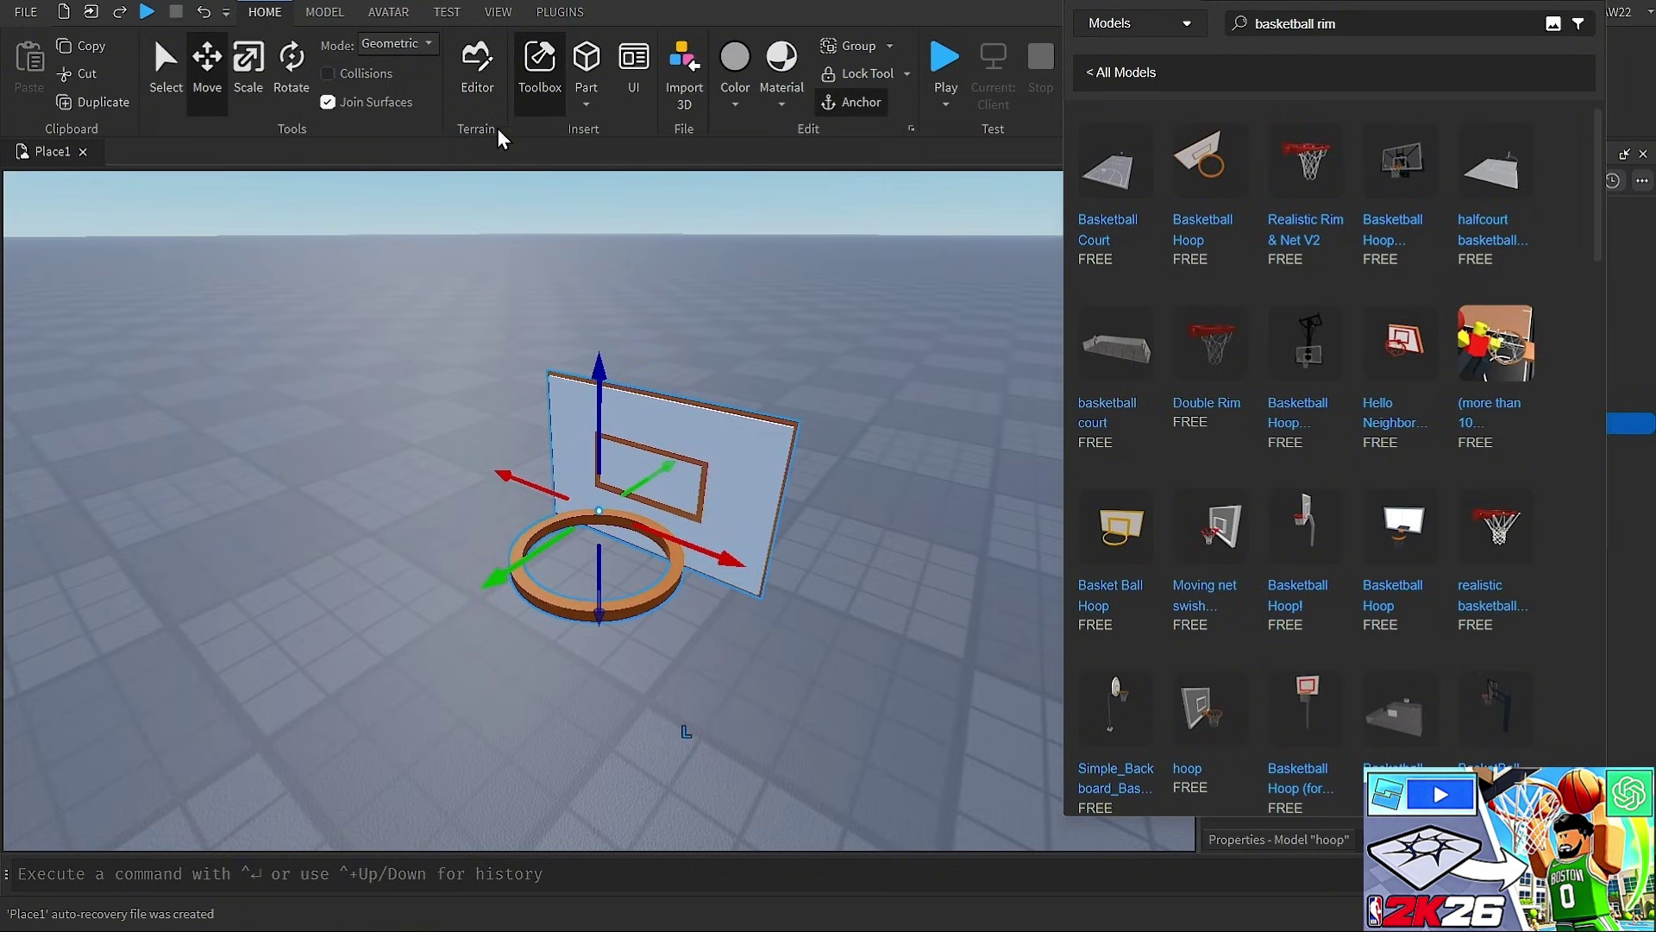
click(539, 69)
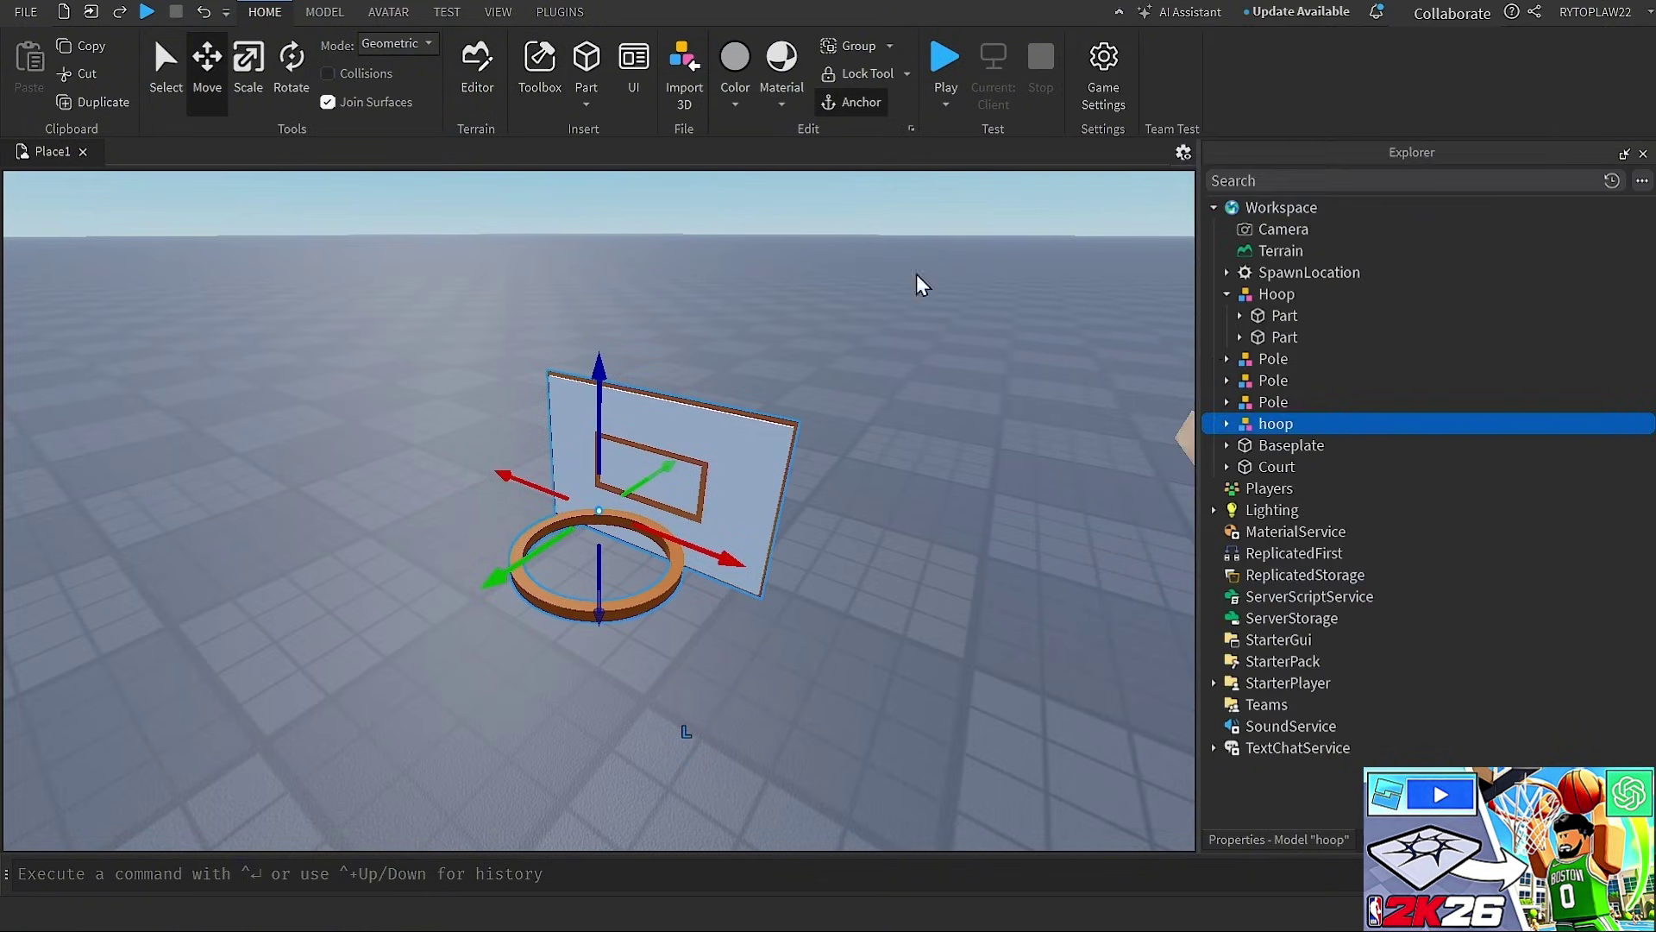
Copy the Hollow Cylinder ring from the inserted hoop model and delete the rest of that model
click(1226, 423)
click(1278, 445)
right_click(1281, 446)
click(1298, 476)
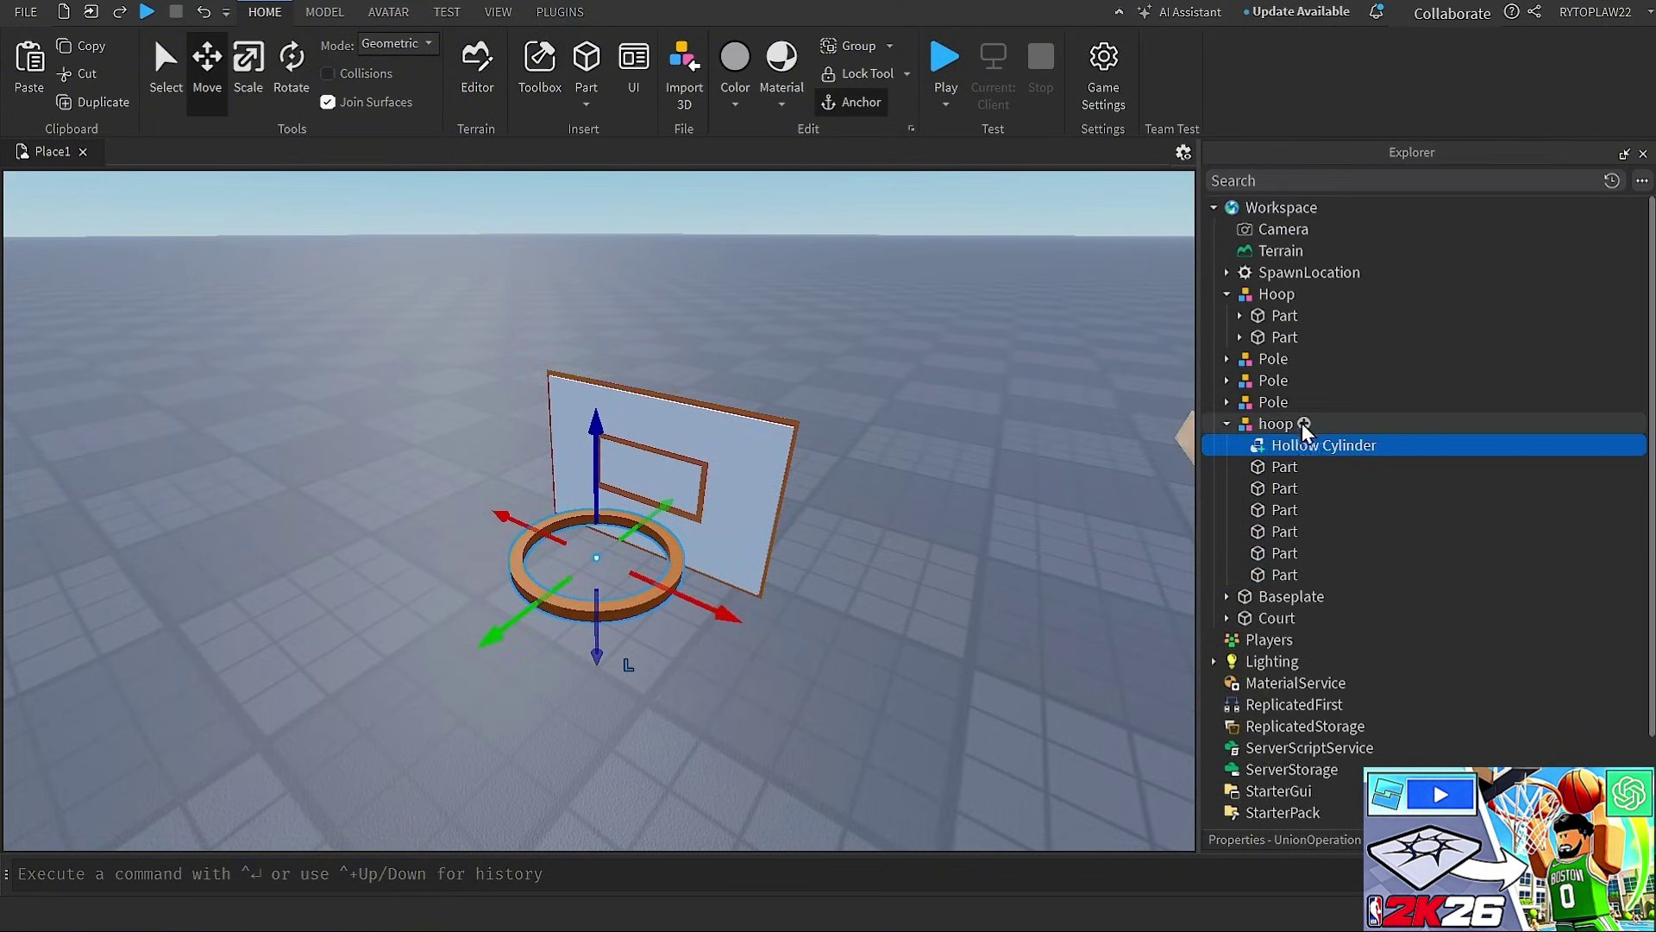
click(1287, 423)
key(Delete)
Paste the Hollow Cylinder ring into the Workspace and position it in front of the transparent backboard at rim height
right_drag(882, 489, 883, 488)
click(697, 349)
key(ctrl+v)
key(f)
right_drag(769, 366, 770, 452)
drag(771, 452, 492, 454)
key(a)
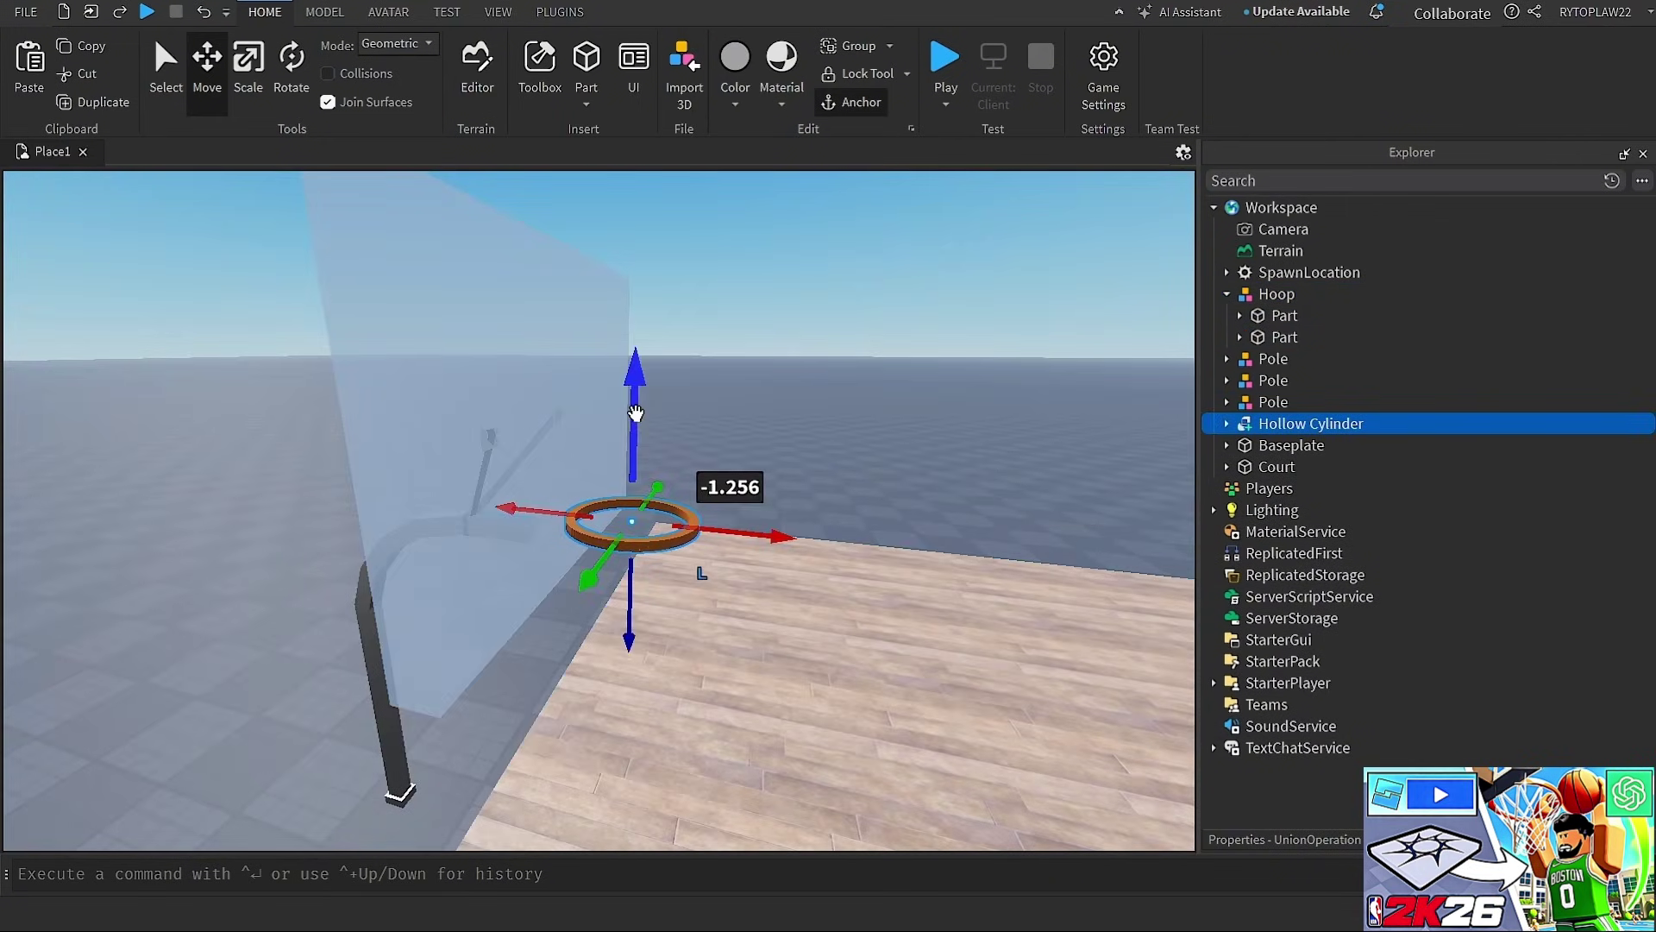
drag(636, 414, 611, 367)
right_drag(611, 367, 664, 316)
key(a)
key(a)
Set the Hollow Cylinder ring's size to 5, 5, 0.263 and shift it slightly outward from the backboard
click(1349, 841)
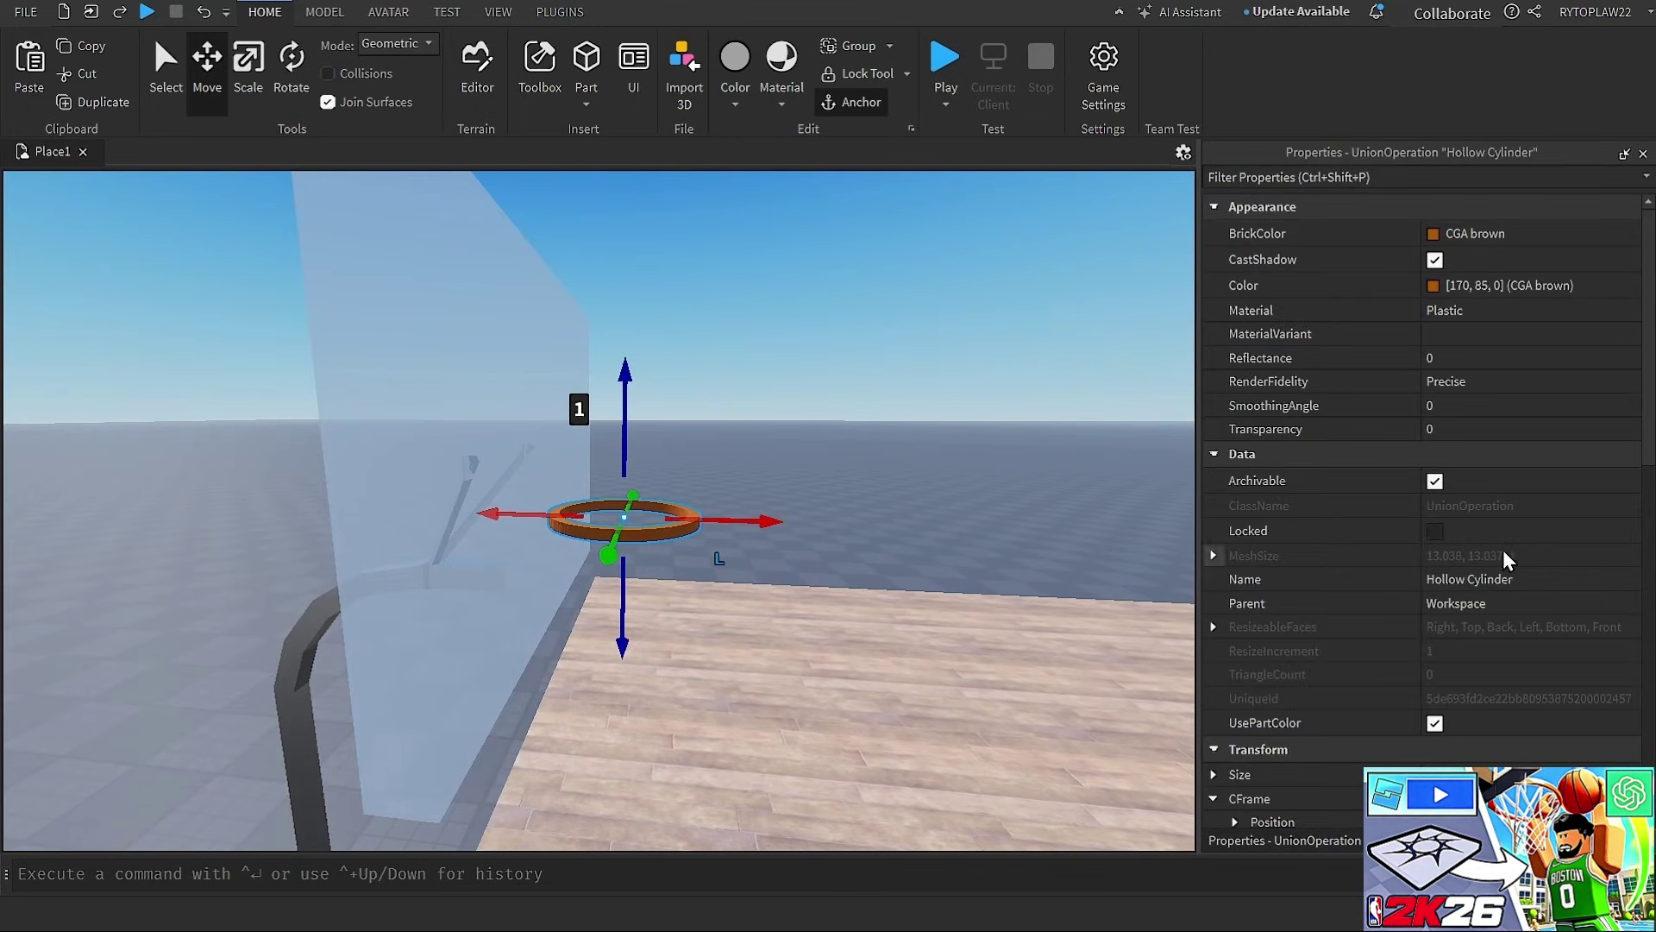
scroll(1437, 432, down, 2)
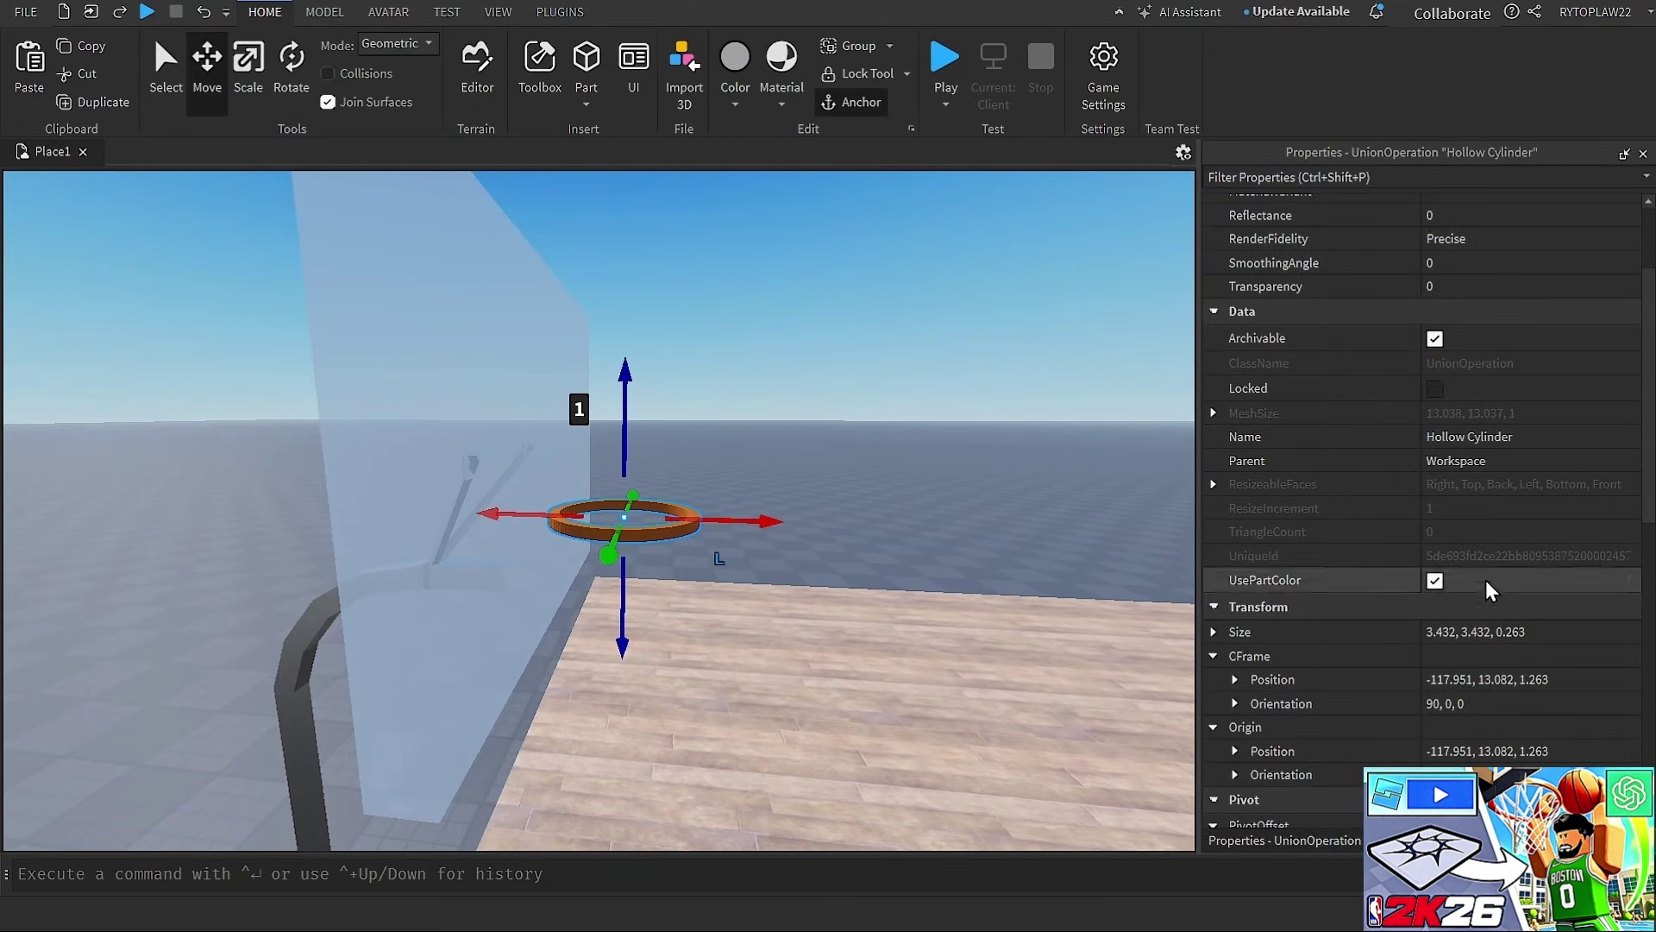
click(1463, 633)
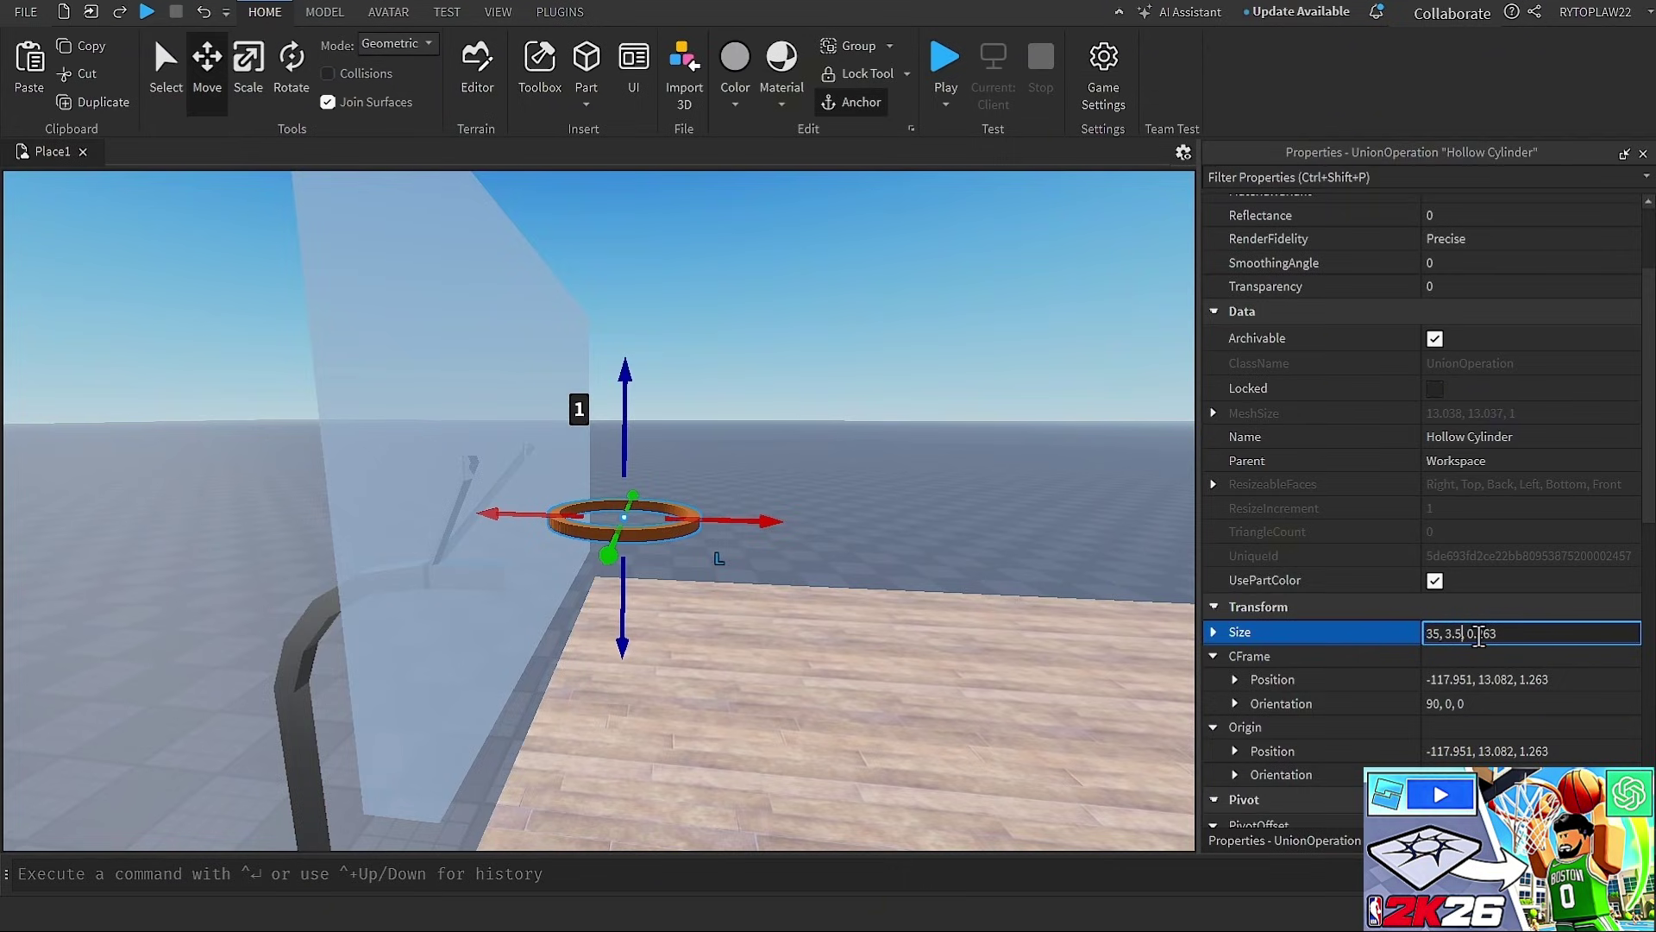
key(Return)
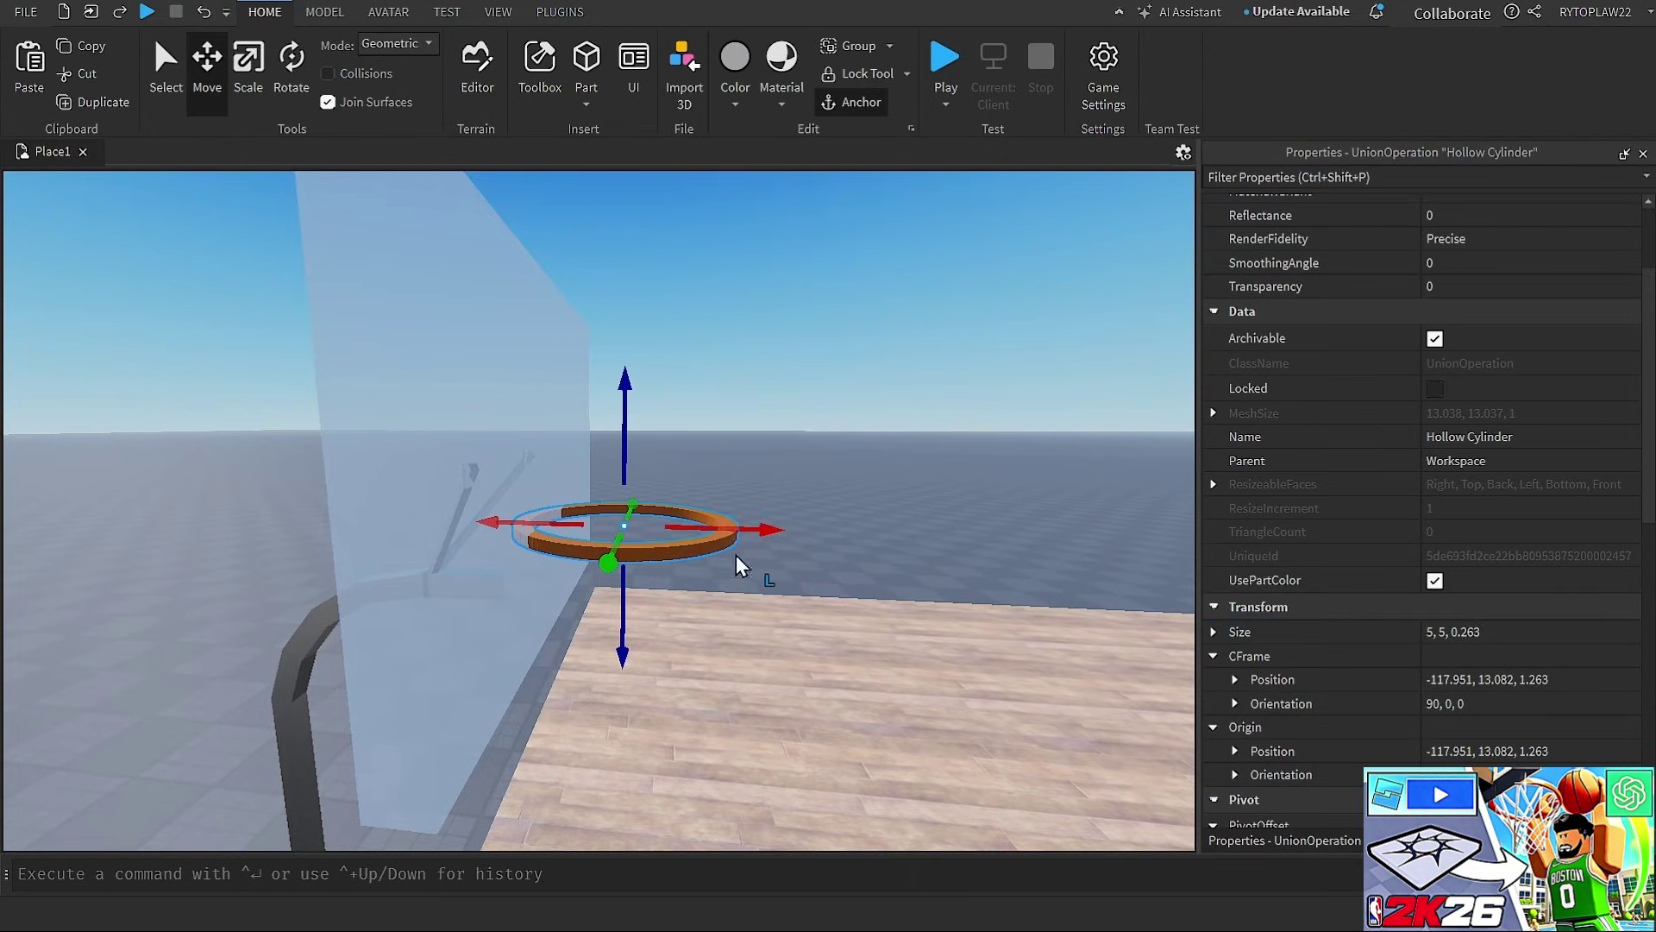
drag(731, 525, 759, 527)
click(773, 402)
key(d)
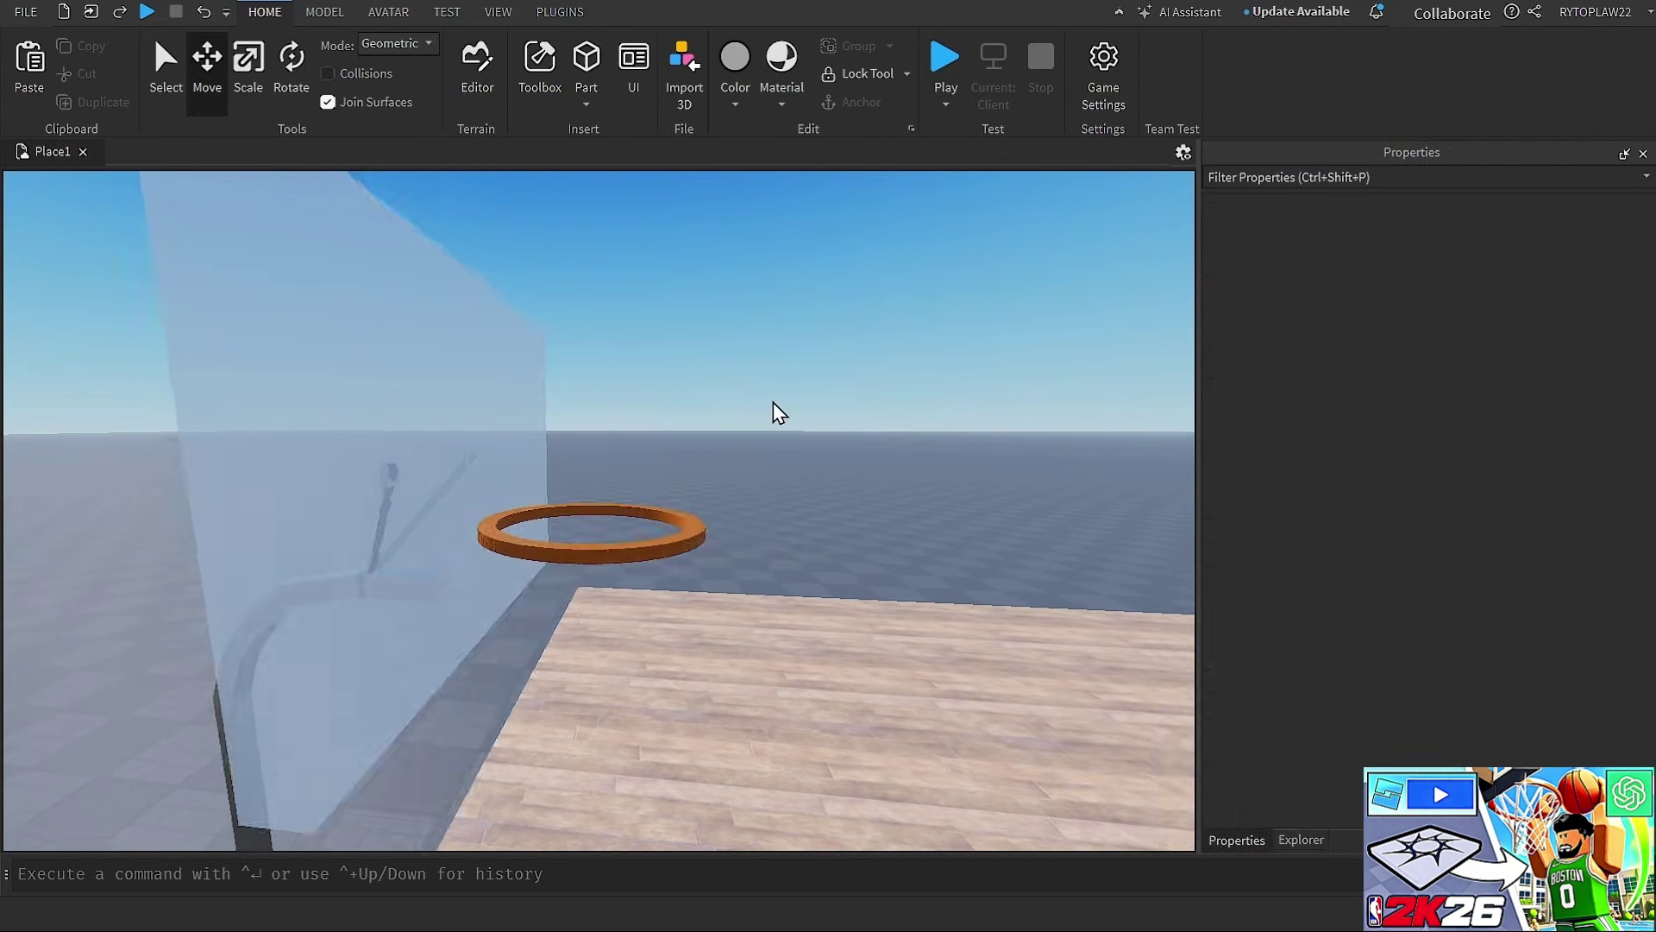
Select the resized Hollow Cylinder ring and duplicate it in the Workspace
right_drag(773, 402, 773, 402)
click(481, 545)
key(f)
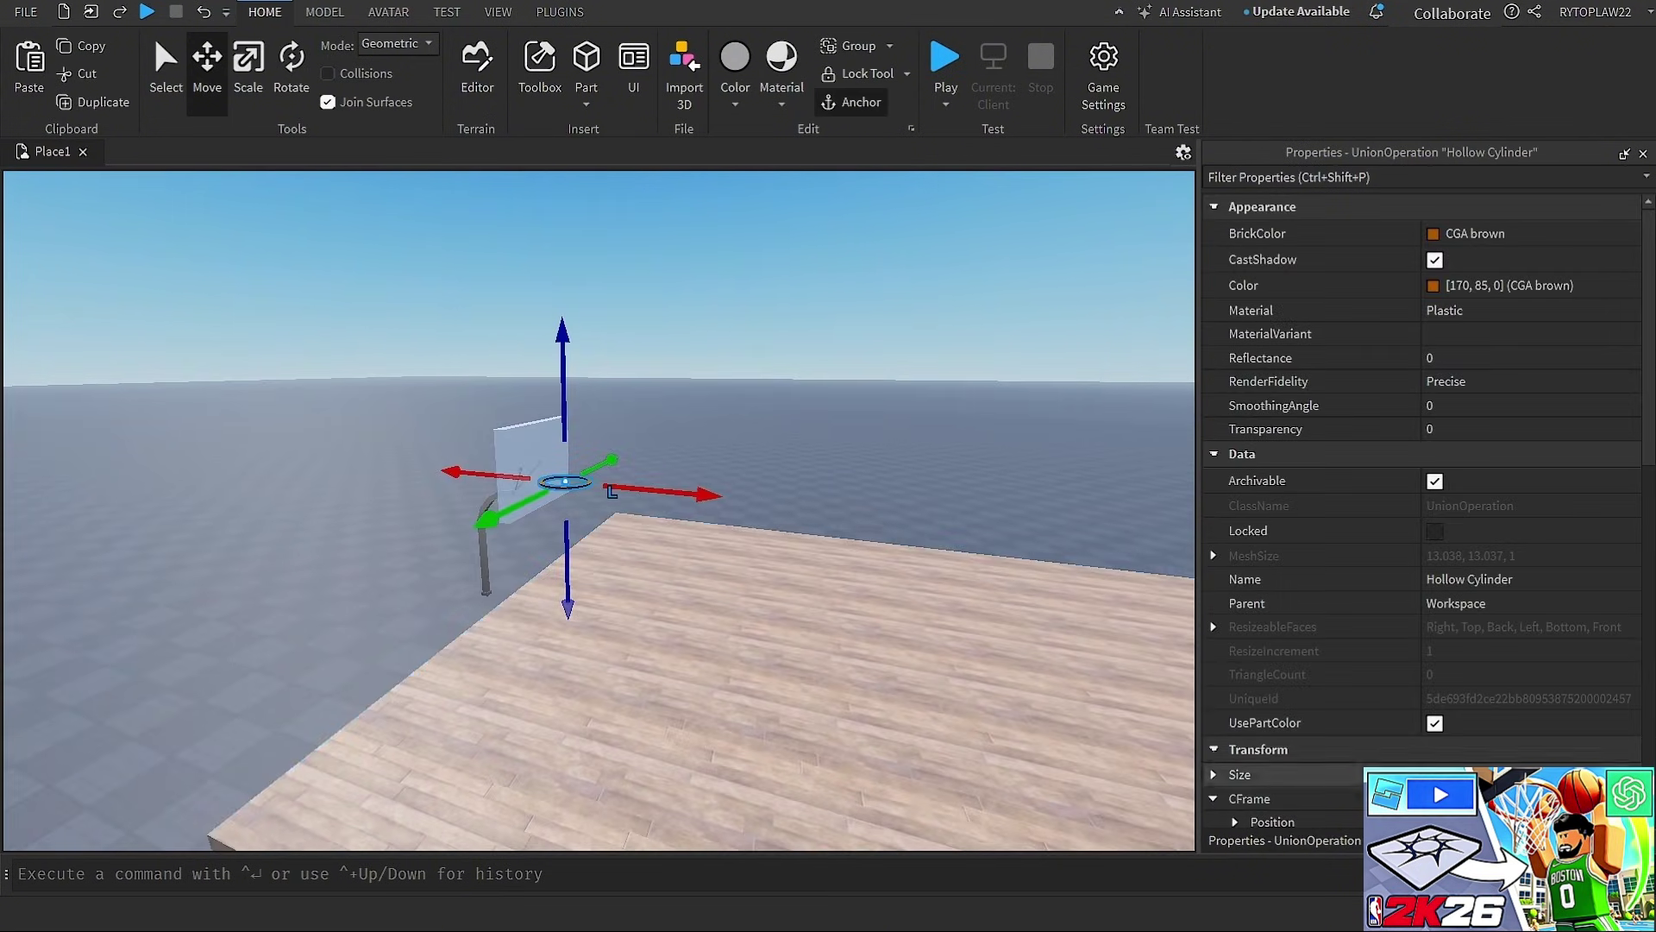
click(1497, 840)
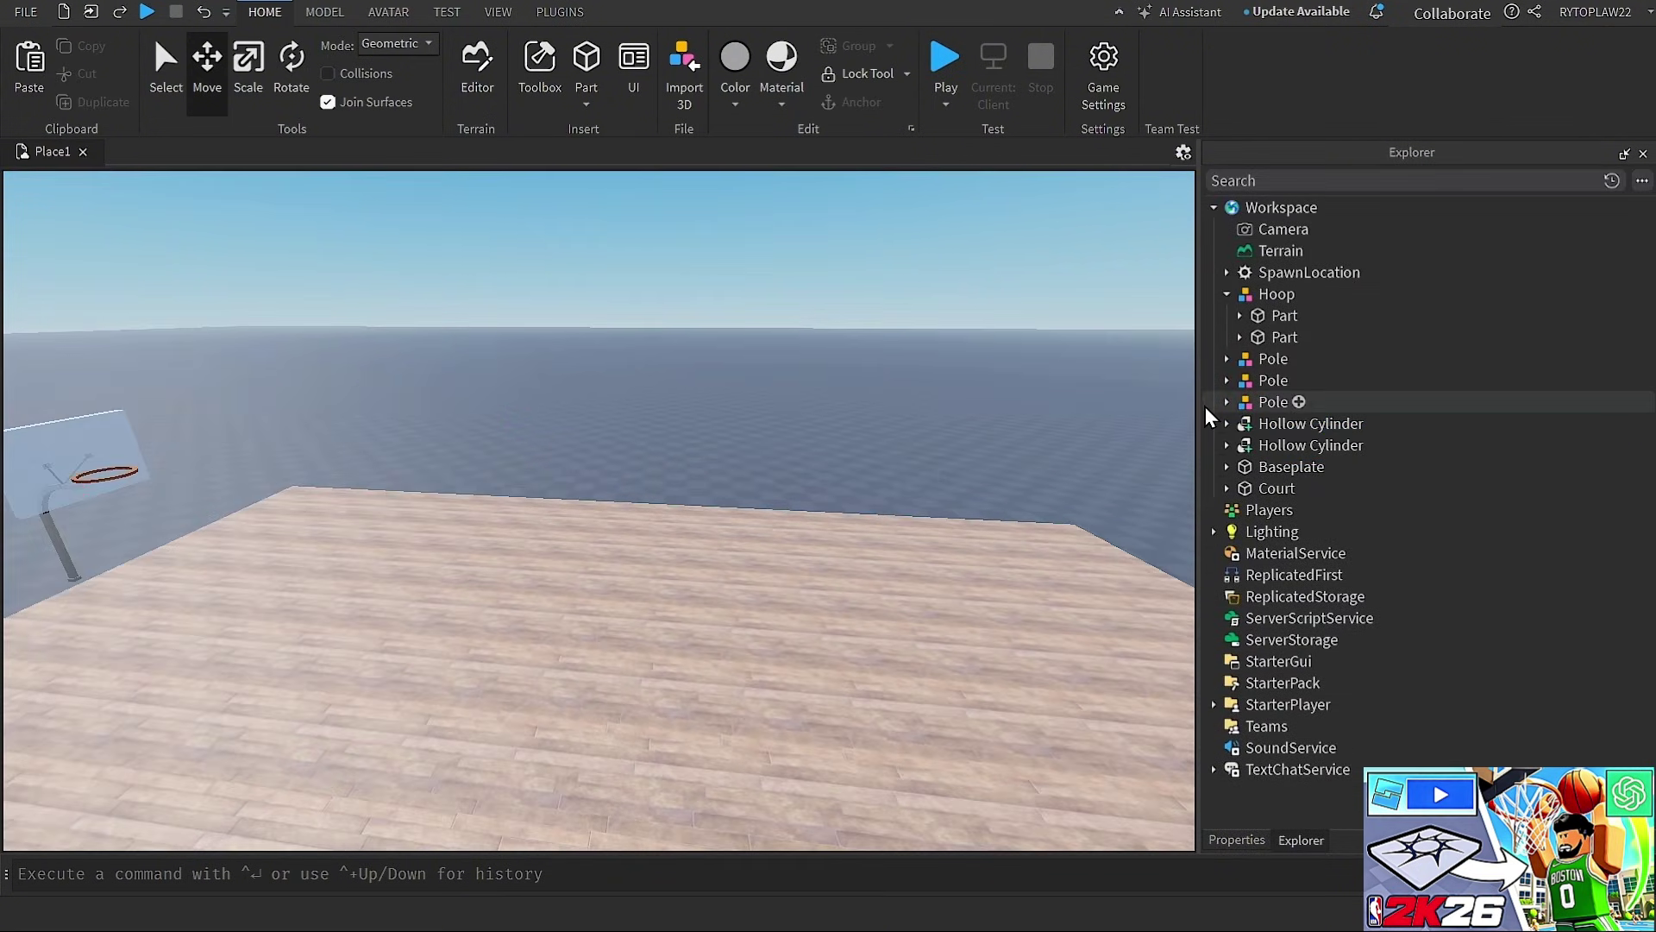
Rename both Hollow Cylinder rings in the Workspace to Rim
click(1278, 425)
key(F2)
text(R)
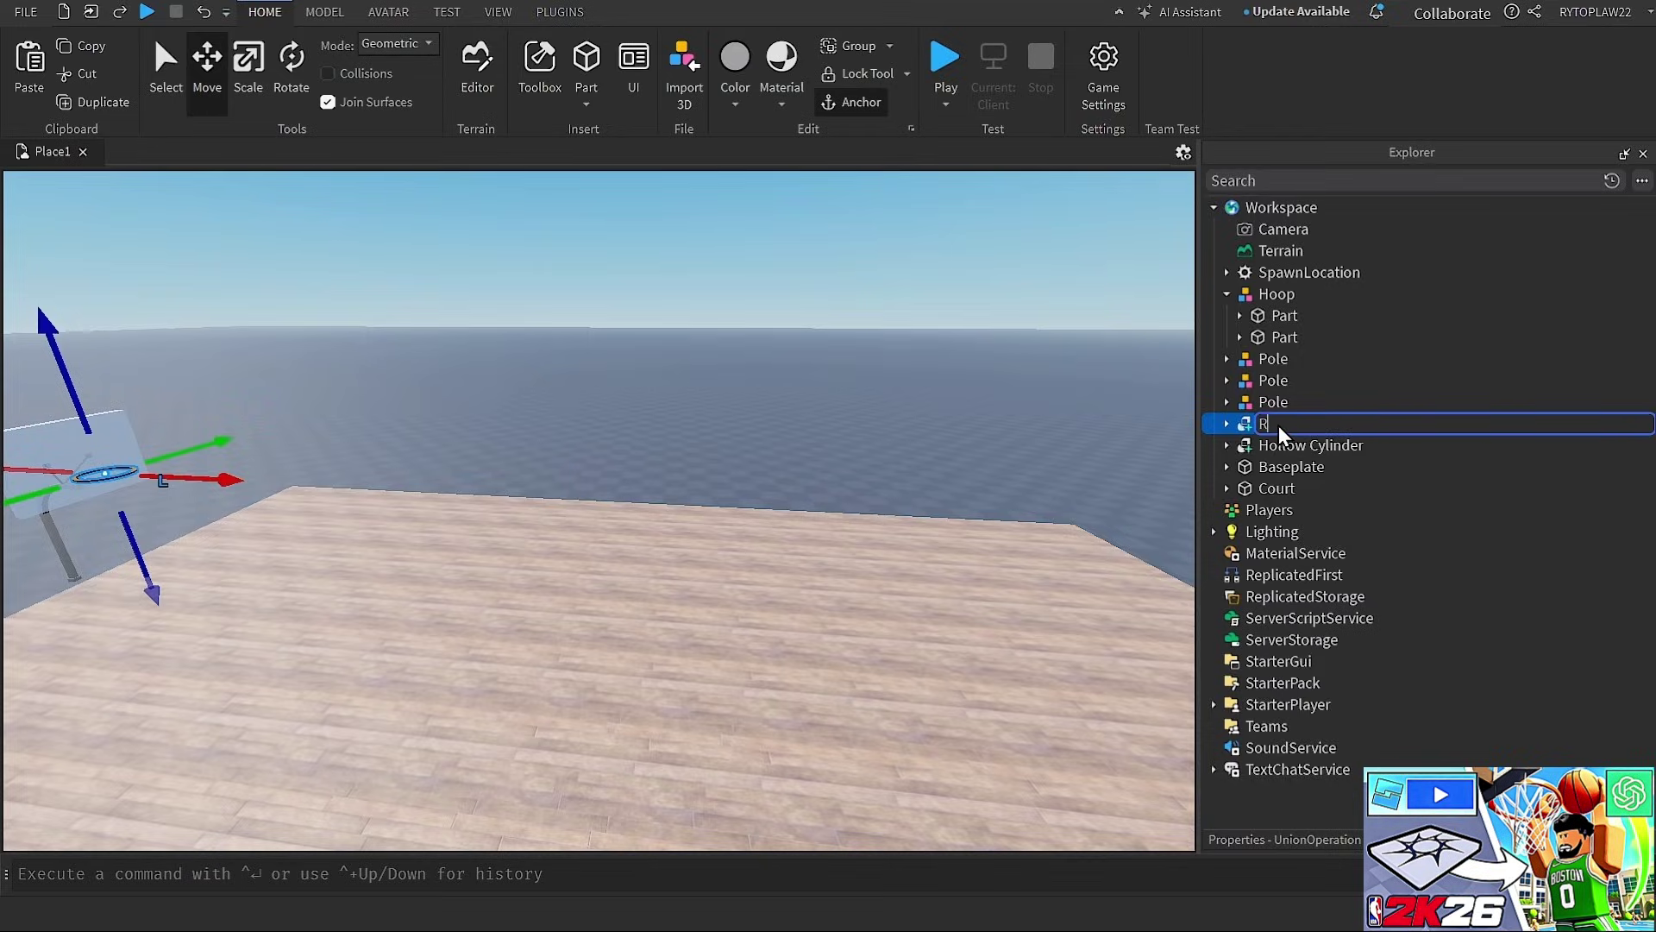
key(Return)
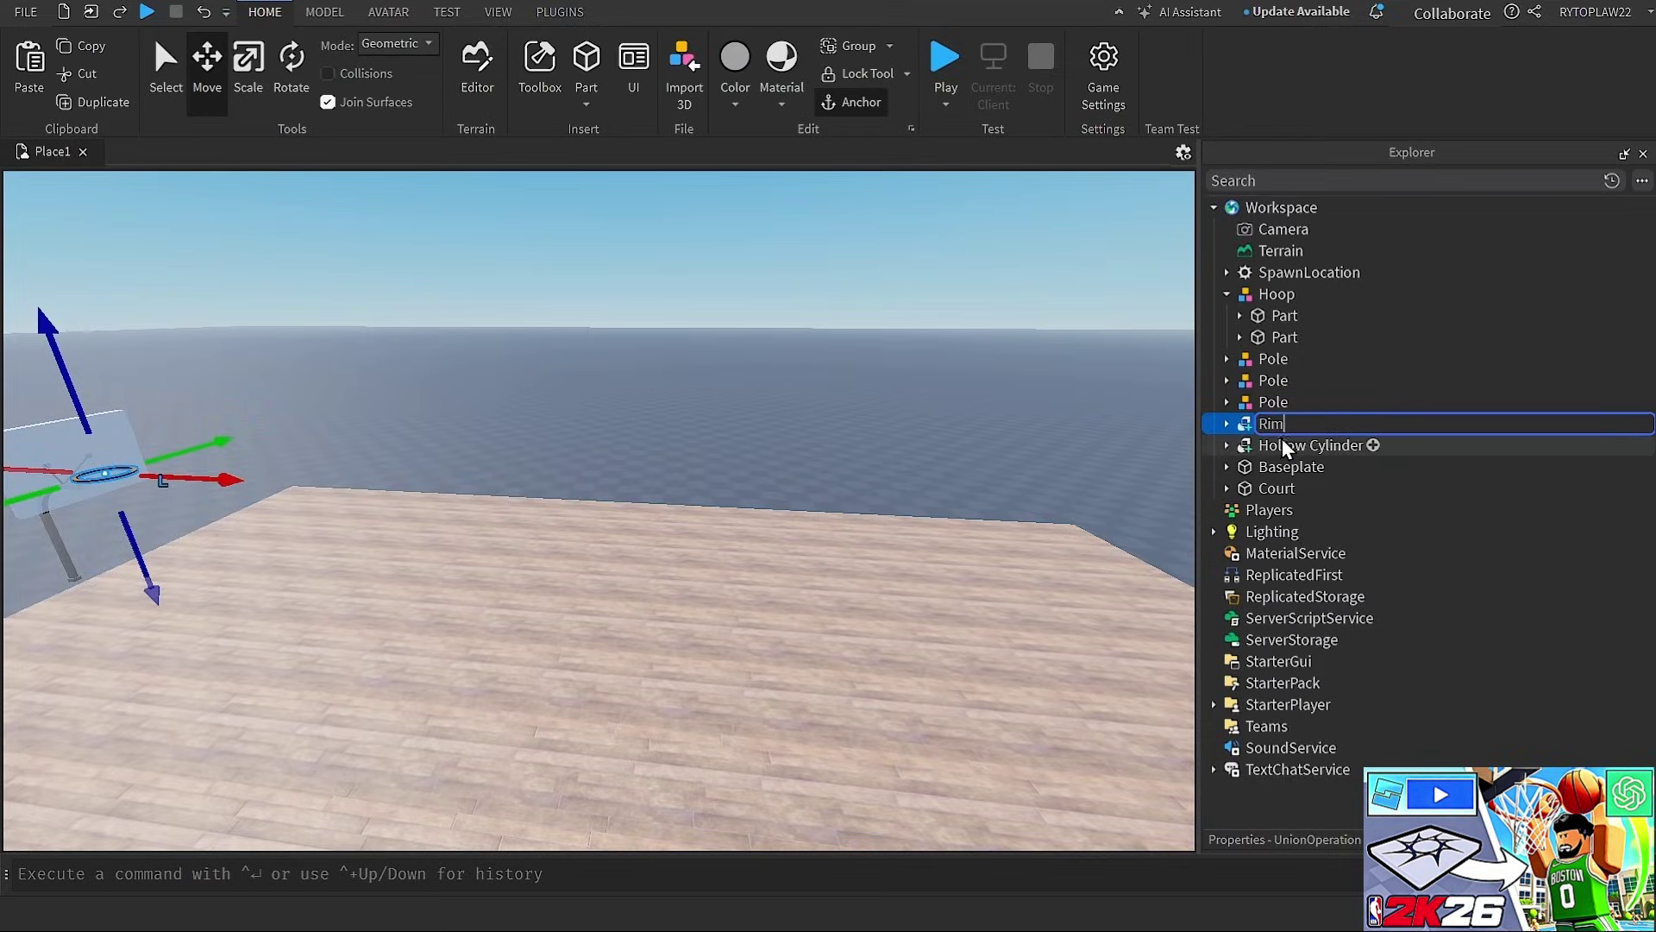
click(1282, 454)
key(F2)
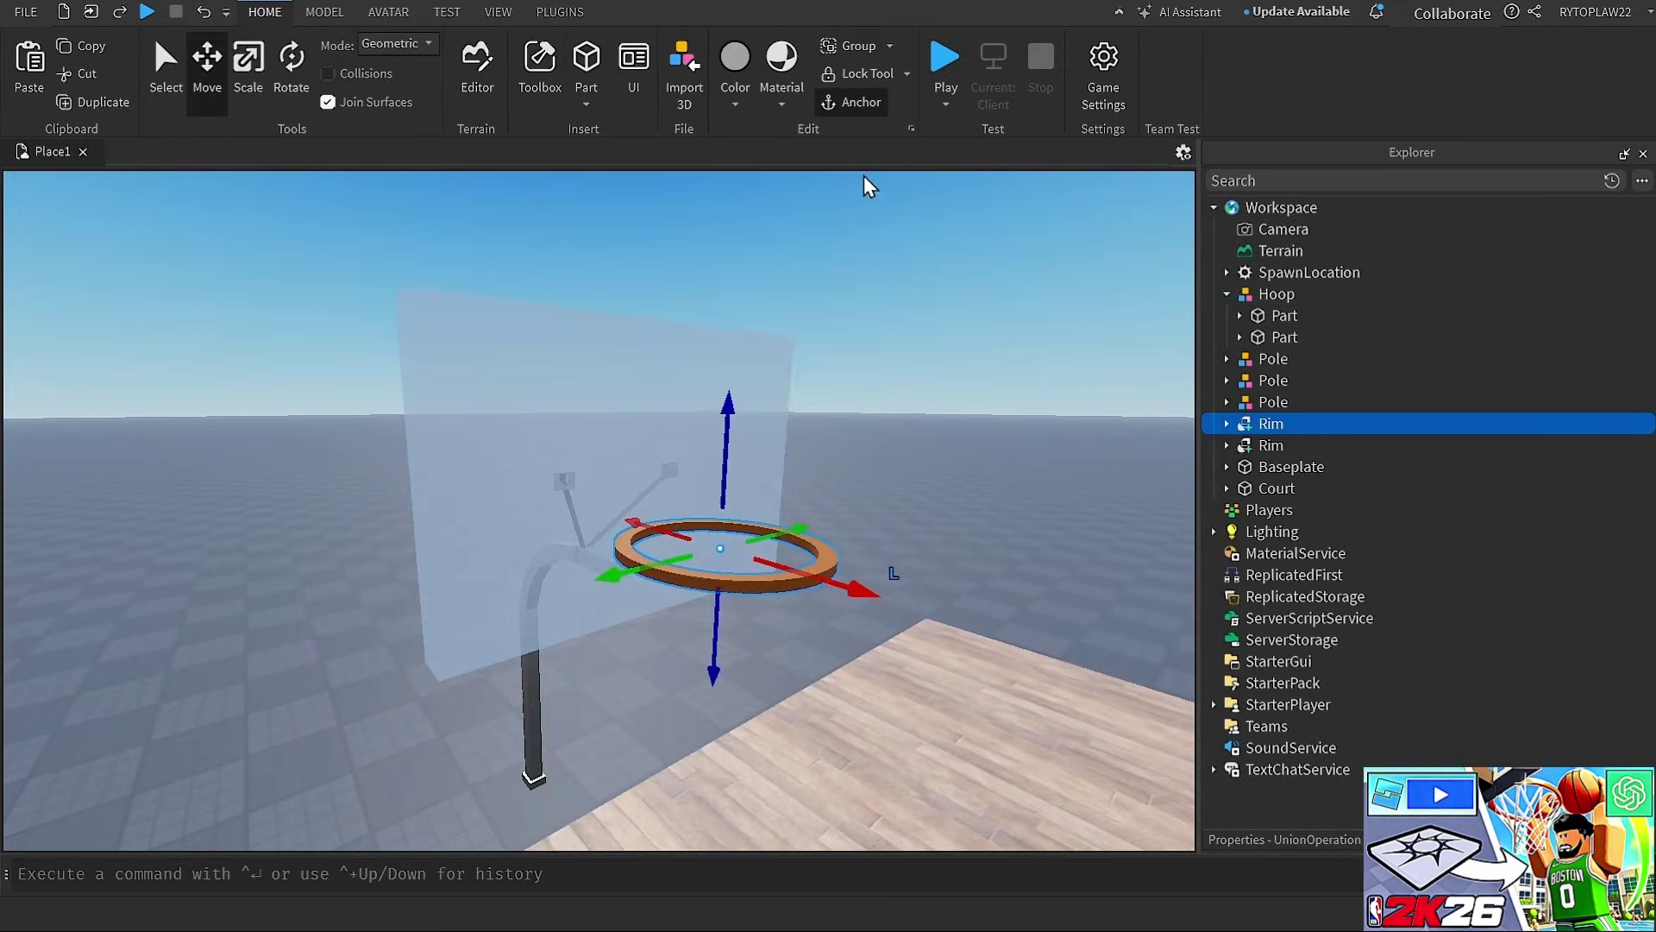
Select both Rim objects and move them into the Hoop model
click(1228, 293)
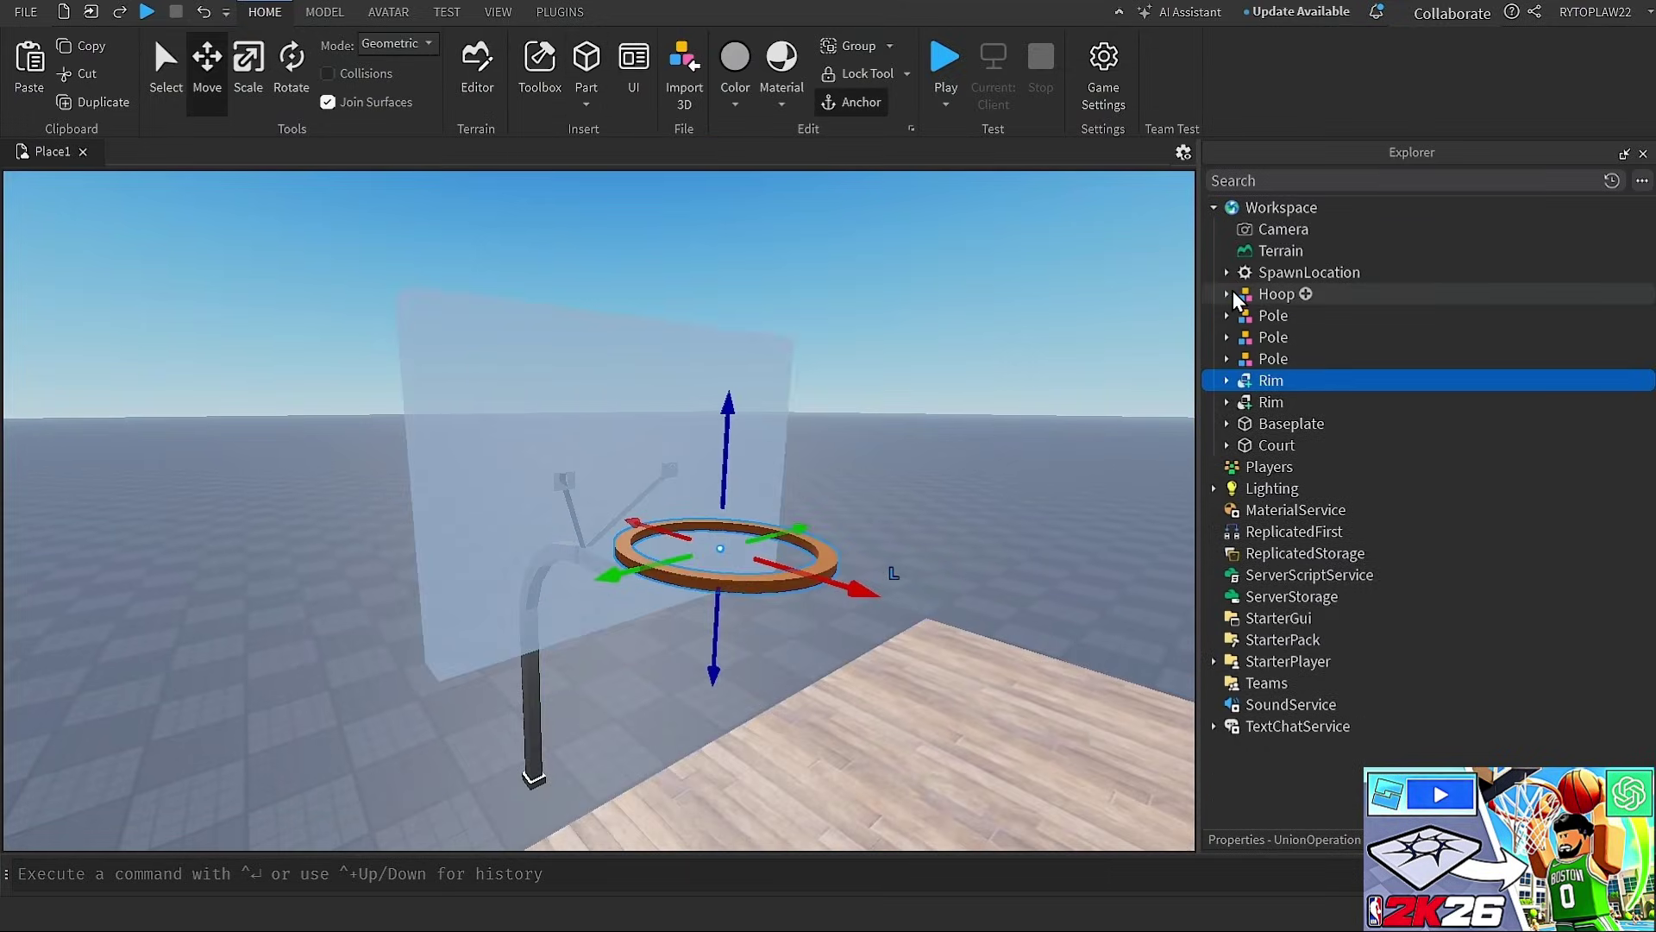
ctrl+click(1265, 402)
drag(1265, 379, 1259, 295)
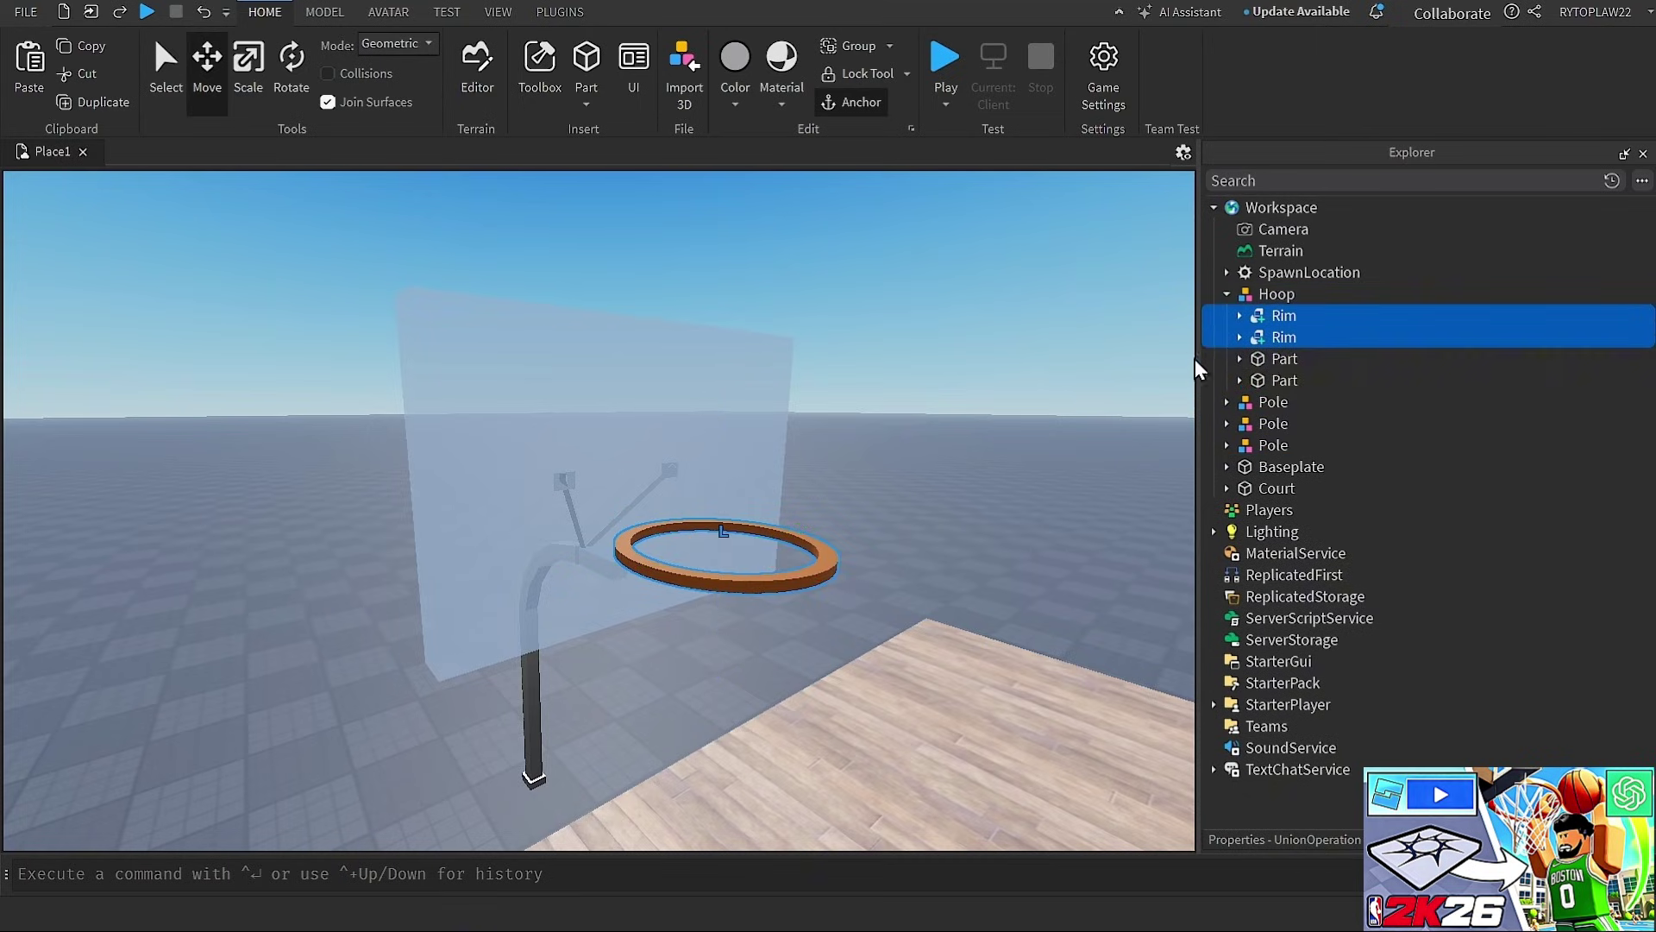
Insert a new Part into the Hoop model and place it just below the rim
key(ctrl+i)
text(p)
click(1109, 353)
drag(581, 333, 587, 628)
drag(701, 564, 776, 583)
right_drag(759, 552, 724, 604)
Scale the new part under the rim to about 4.98 × 1 × 5 studs
key(ctrl+3)
drag(678, 431, 789, 457)
key(d)
right_drag(638, 483, 622, 494)
drag(609, 500, 586, 509)
right_drag(586, 509, 580, 510)
key(s)
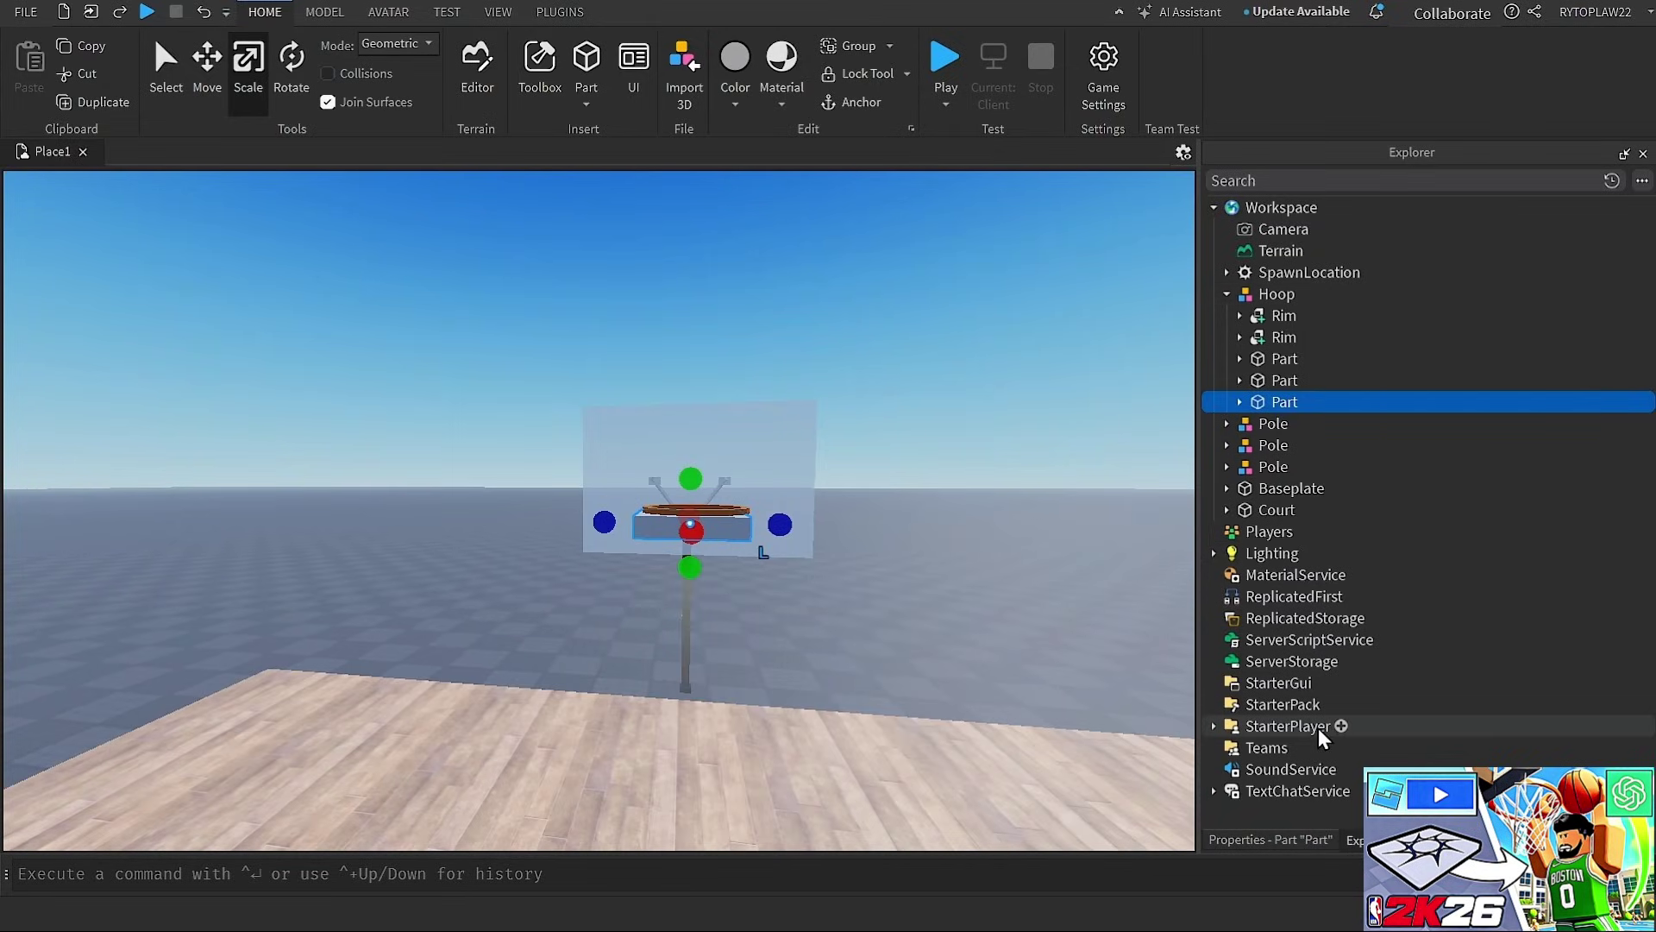
Set the part's Transparency to 1, anchor it and name it ScoreZone
click(1316, 837)
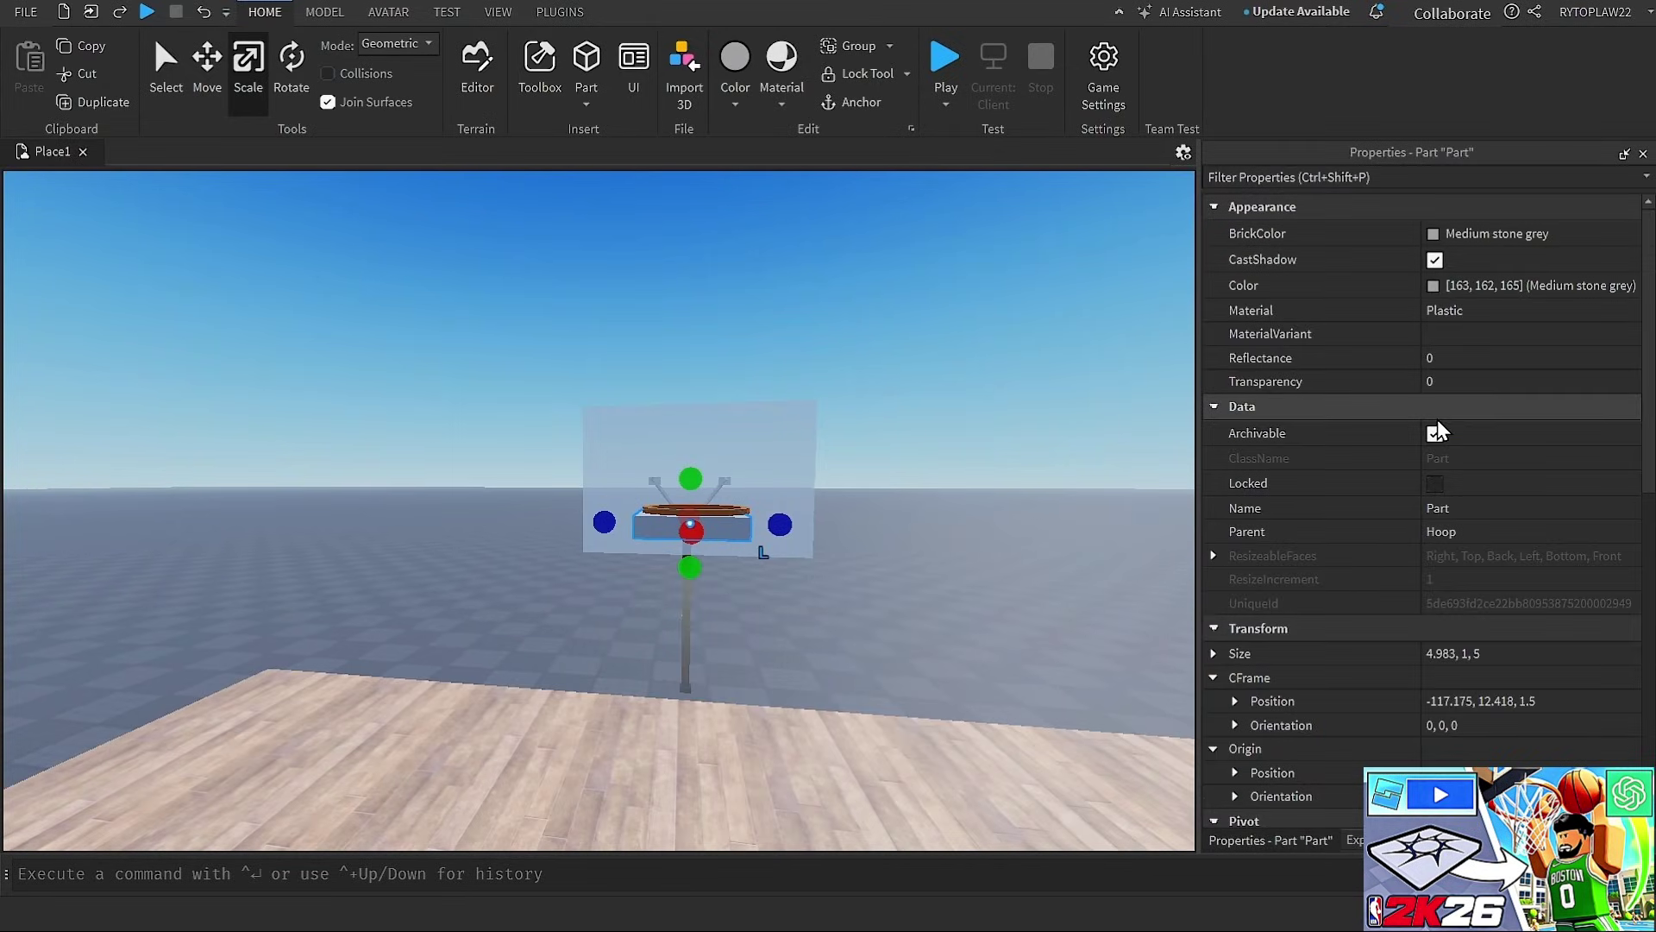
click(1431, 383)
text(1)
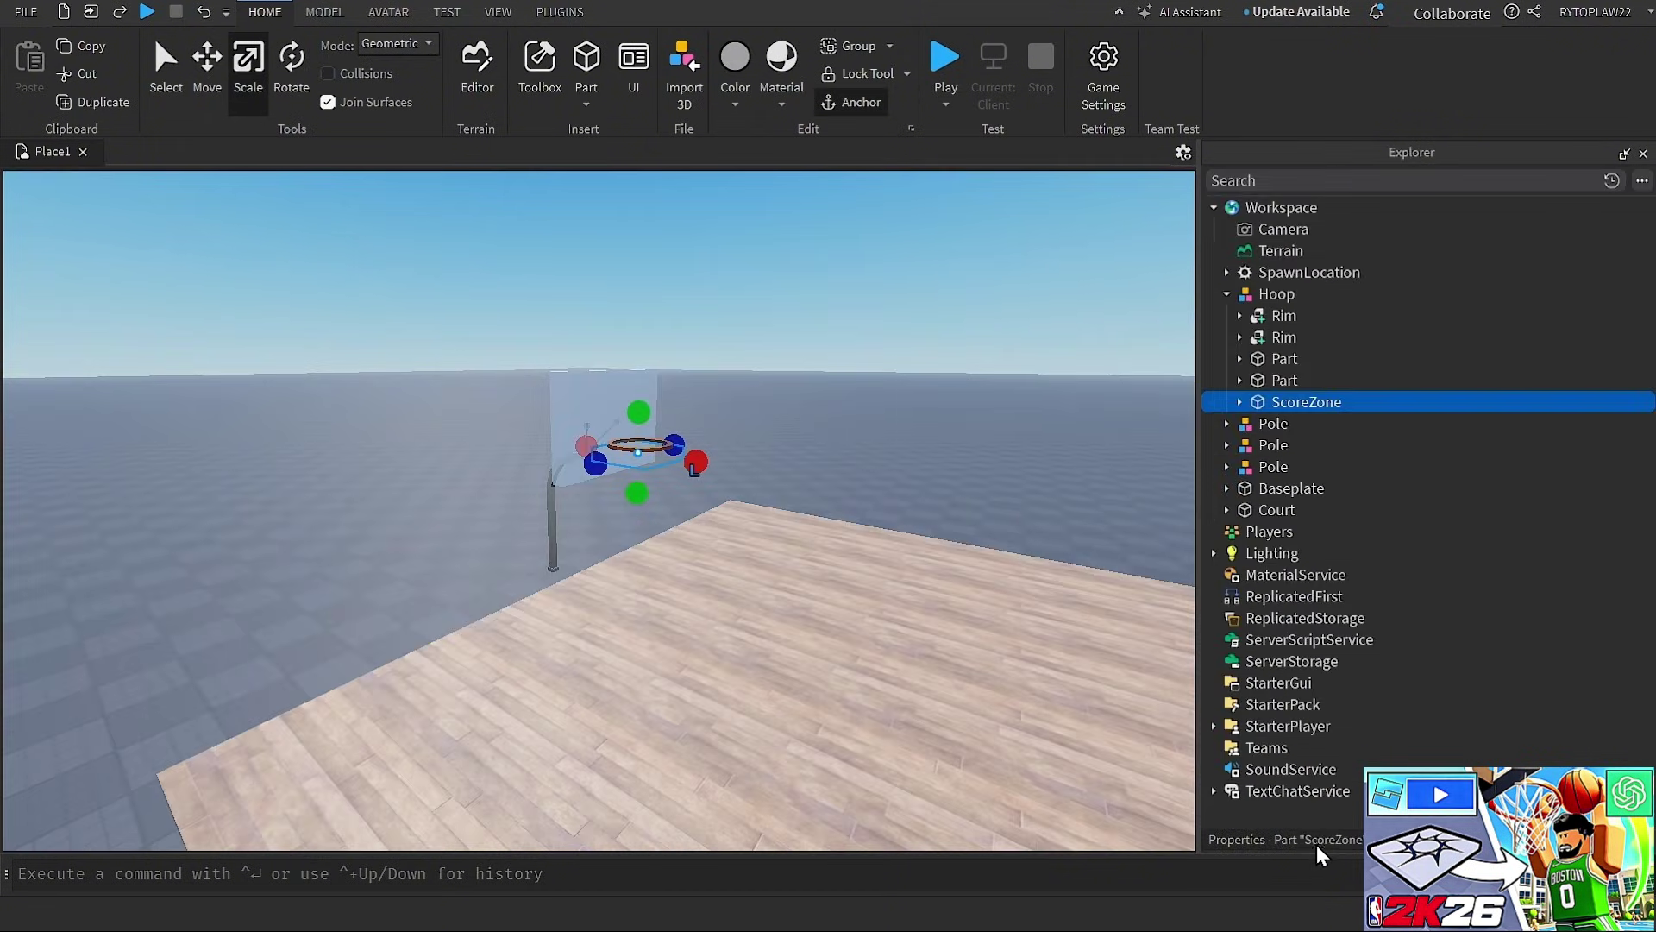
Turn off CanCollide for the ScoreZone part
click(1316, 842)
click(1343, 177)
text(ca)
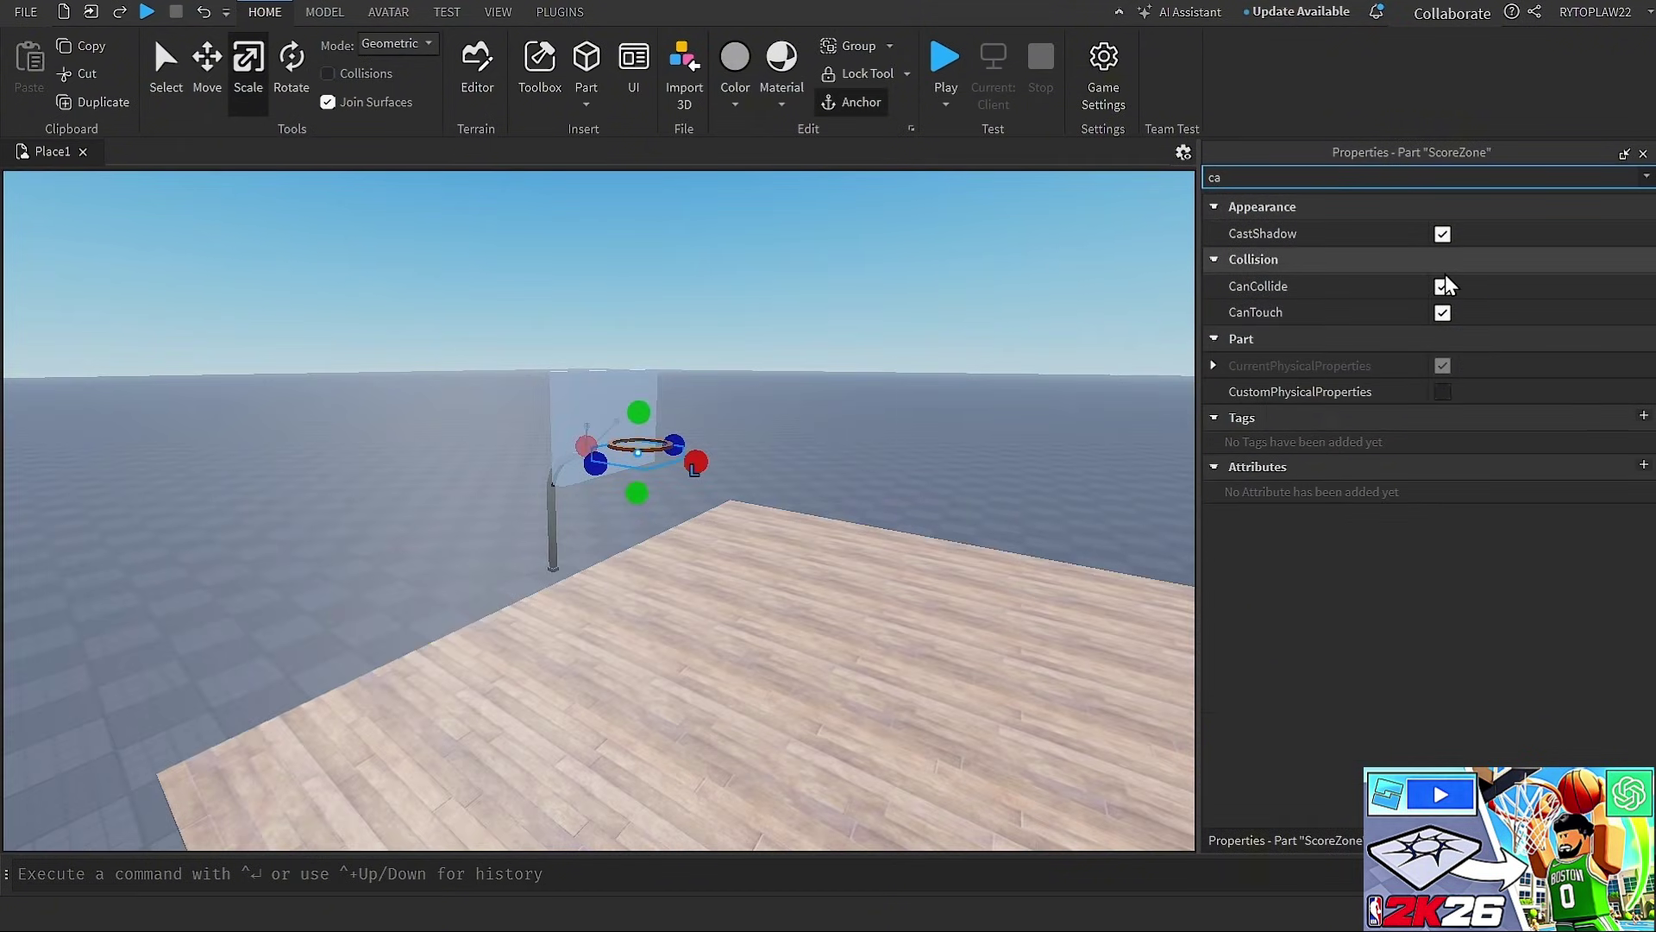
click(1442, 288)
click(1406, 841)
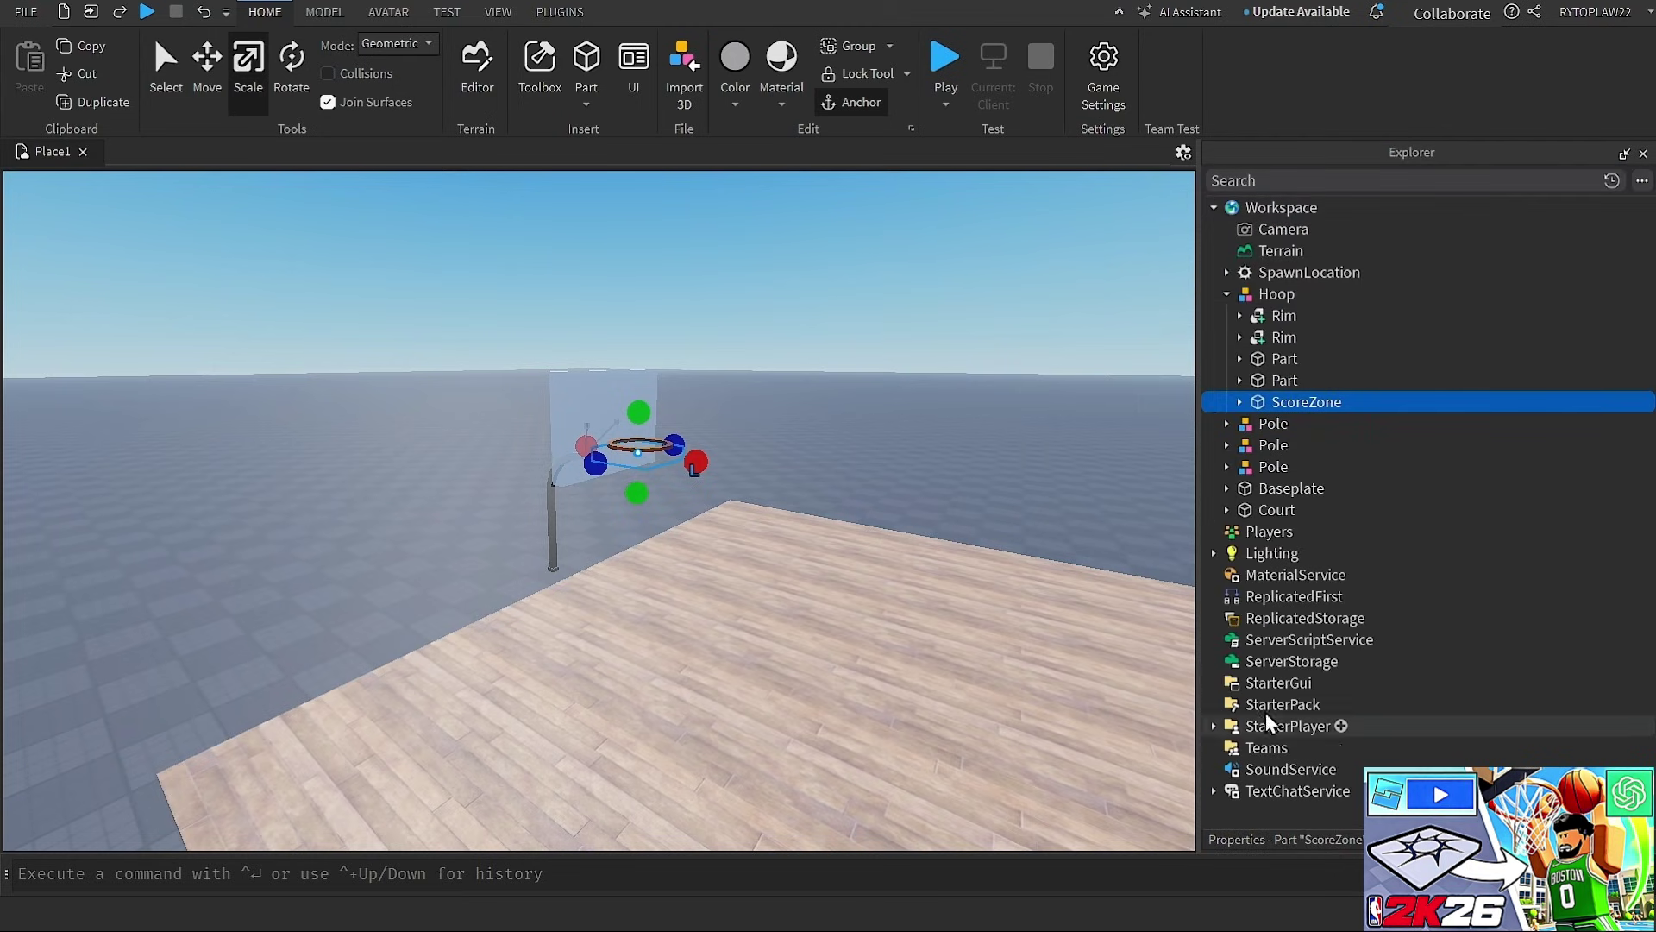
Duplicate the ScoreZone and move the copy to the hoop at the other end of the court
key(ctrl+d)
click(209, 71)
drag(736, 470, 733, 469)
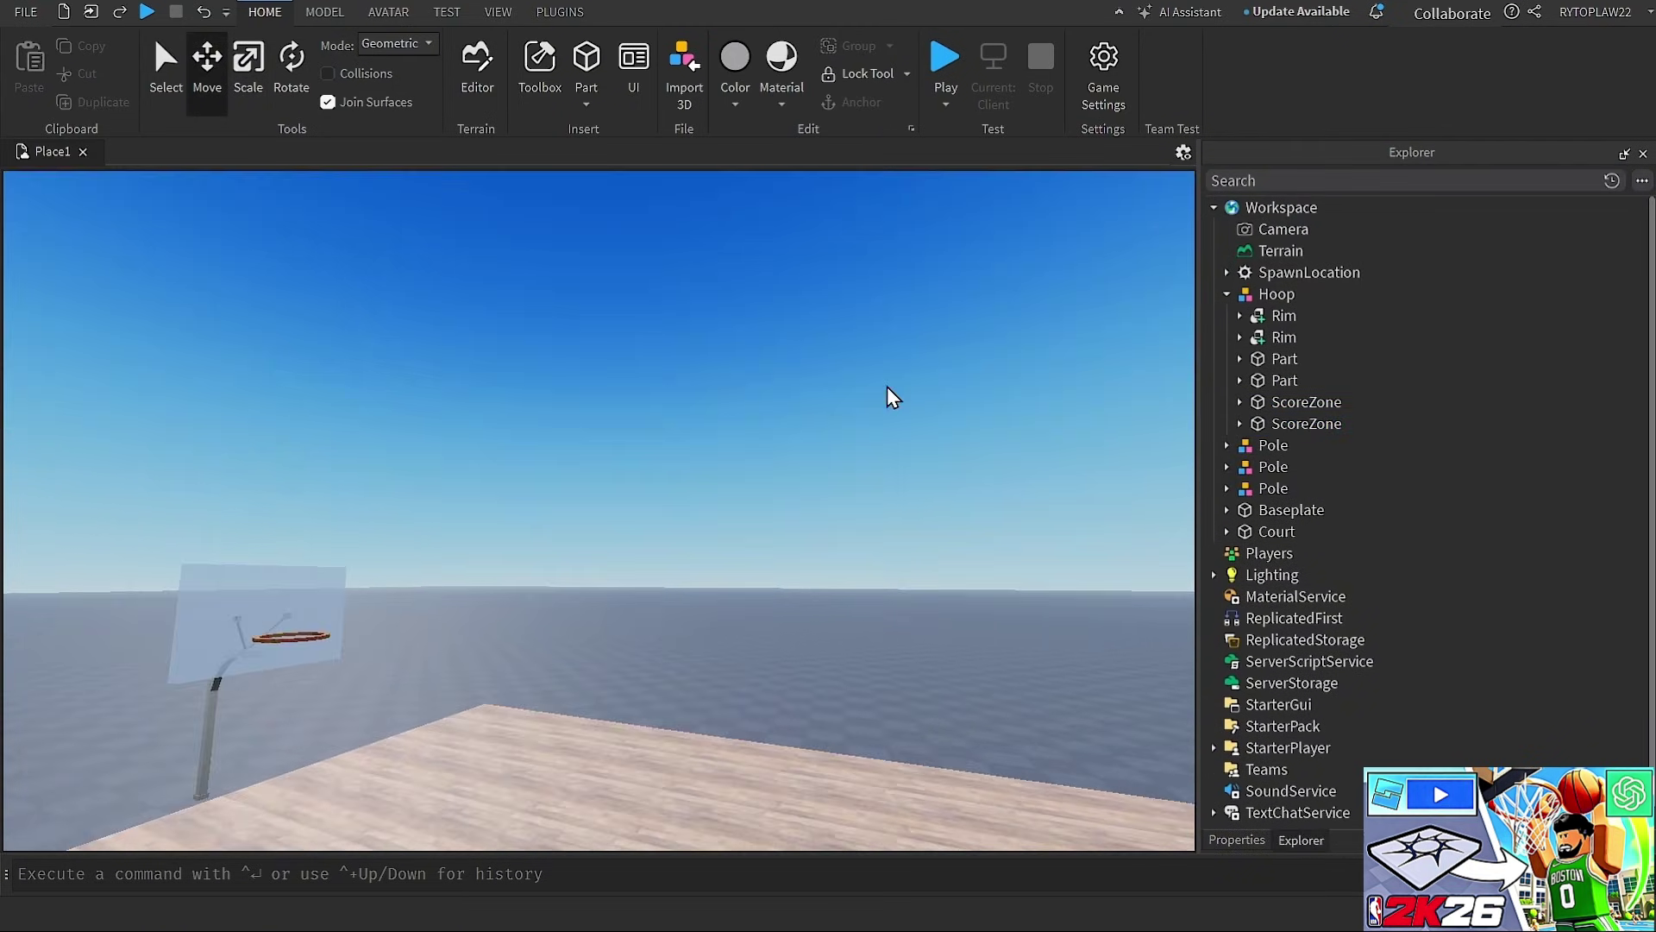
Inspect the court and the hoops at both ends from several viewpoints
right_drag(886, 387, 887, 385)
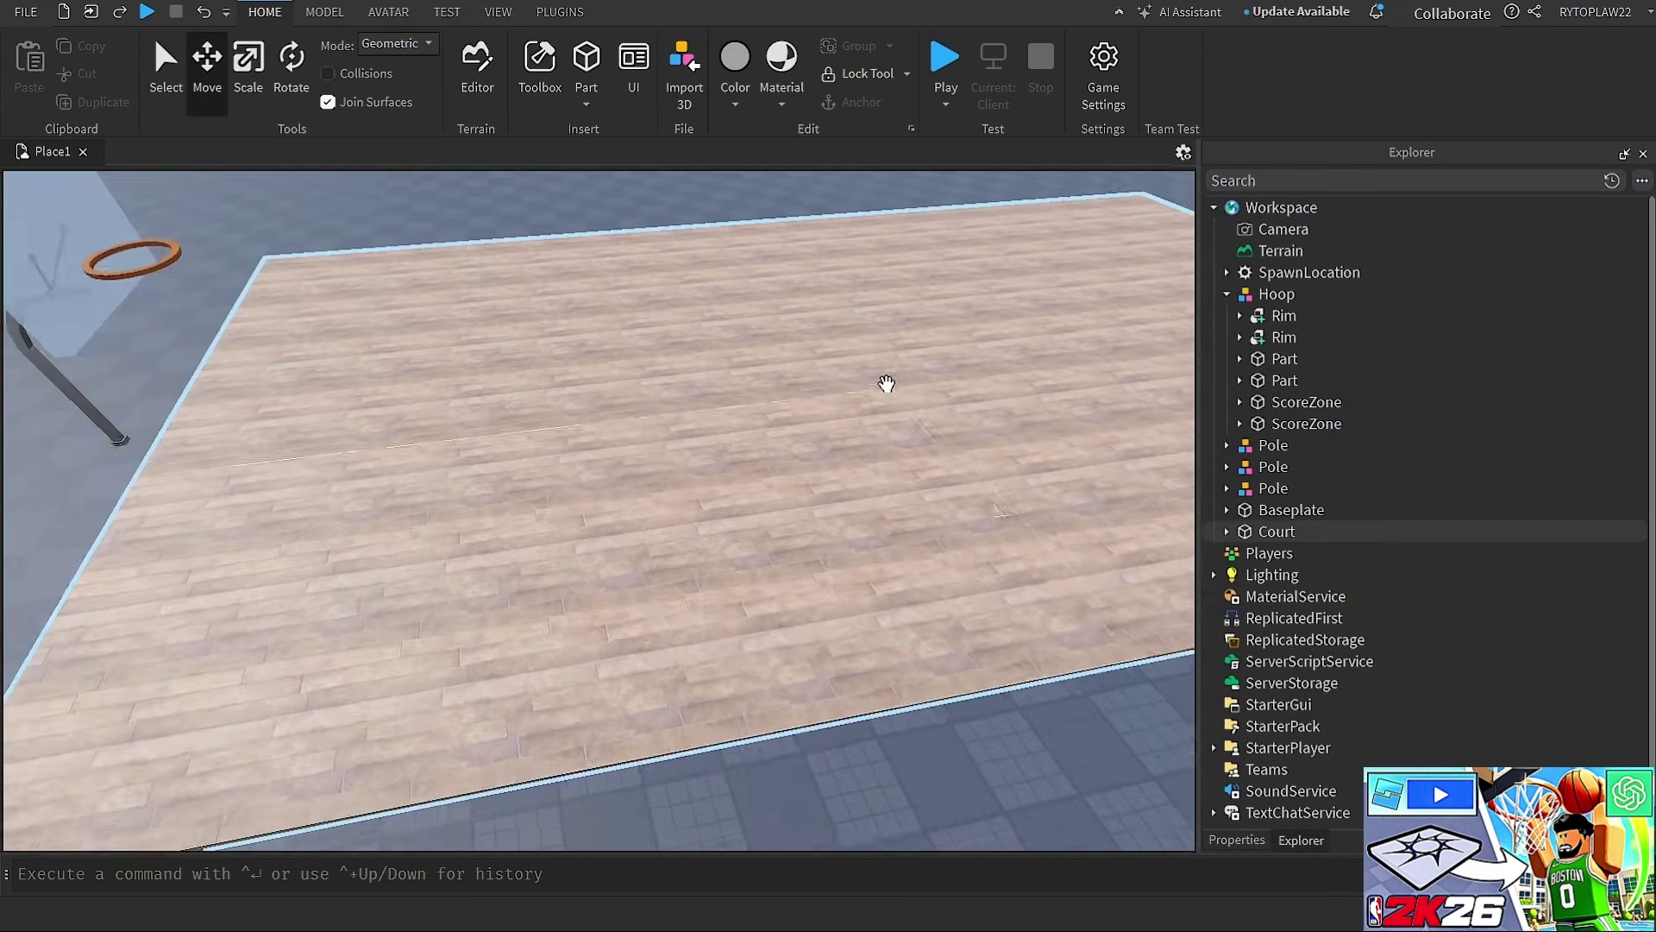
key(s)
scroll(887, 383, down, 2)
scroll(886, 383, up, 5)
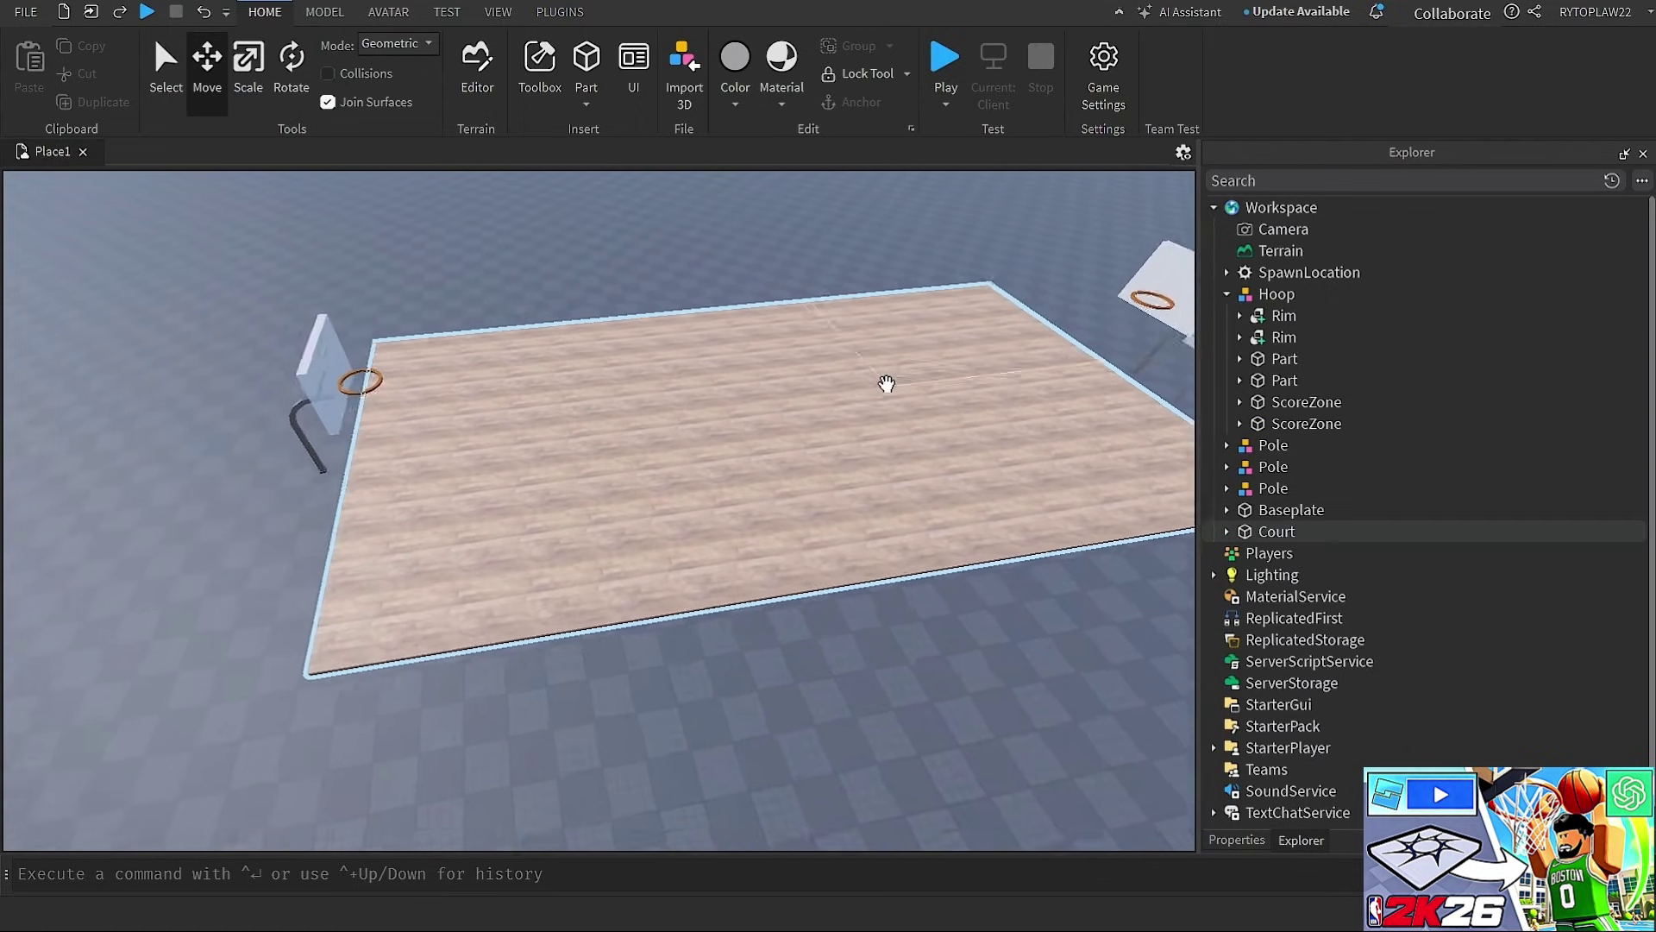
key(w)
right_drag(887, 386, 887, 387)
key(w)
key(s)
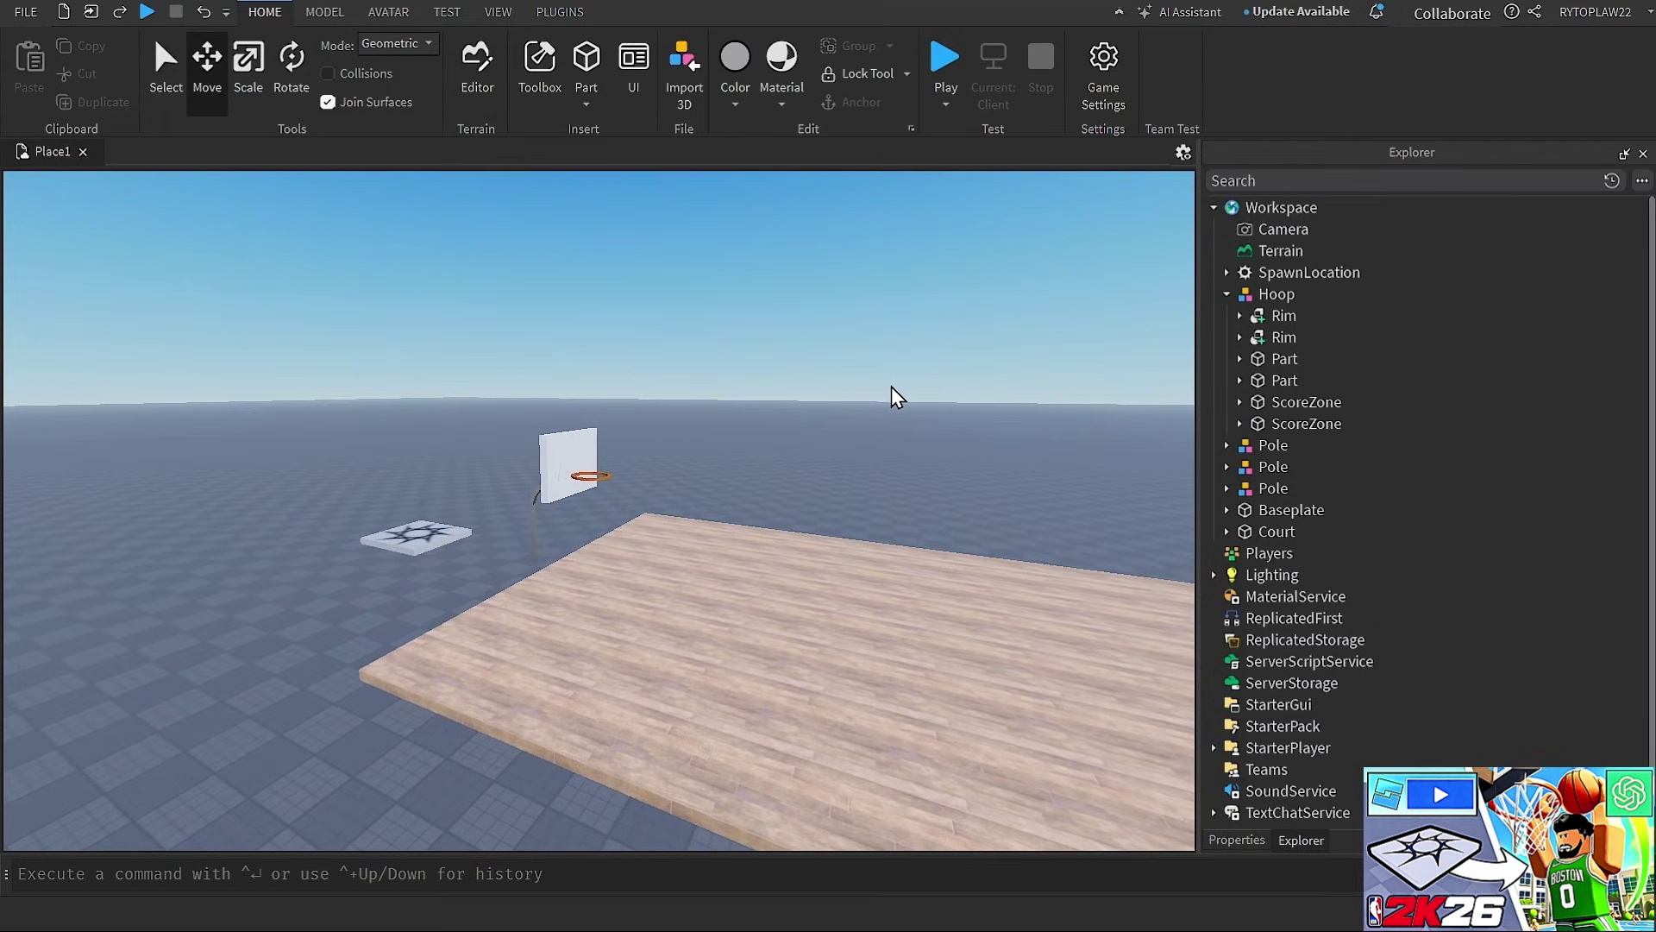
right_drag(913, 426, 992, 414)
key(w)
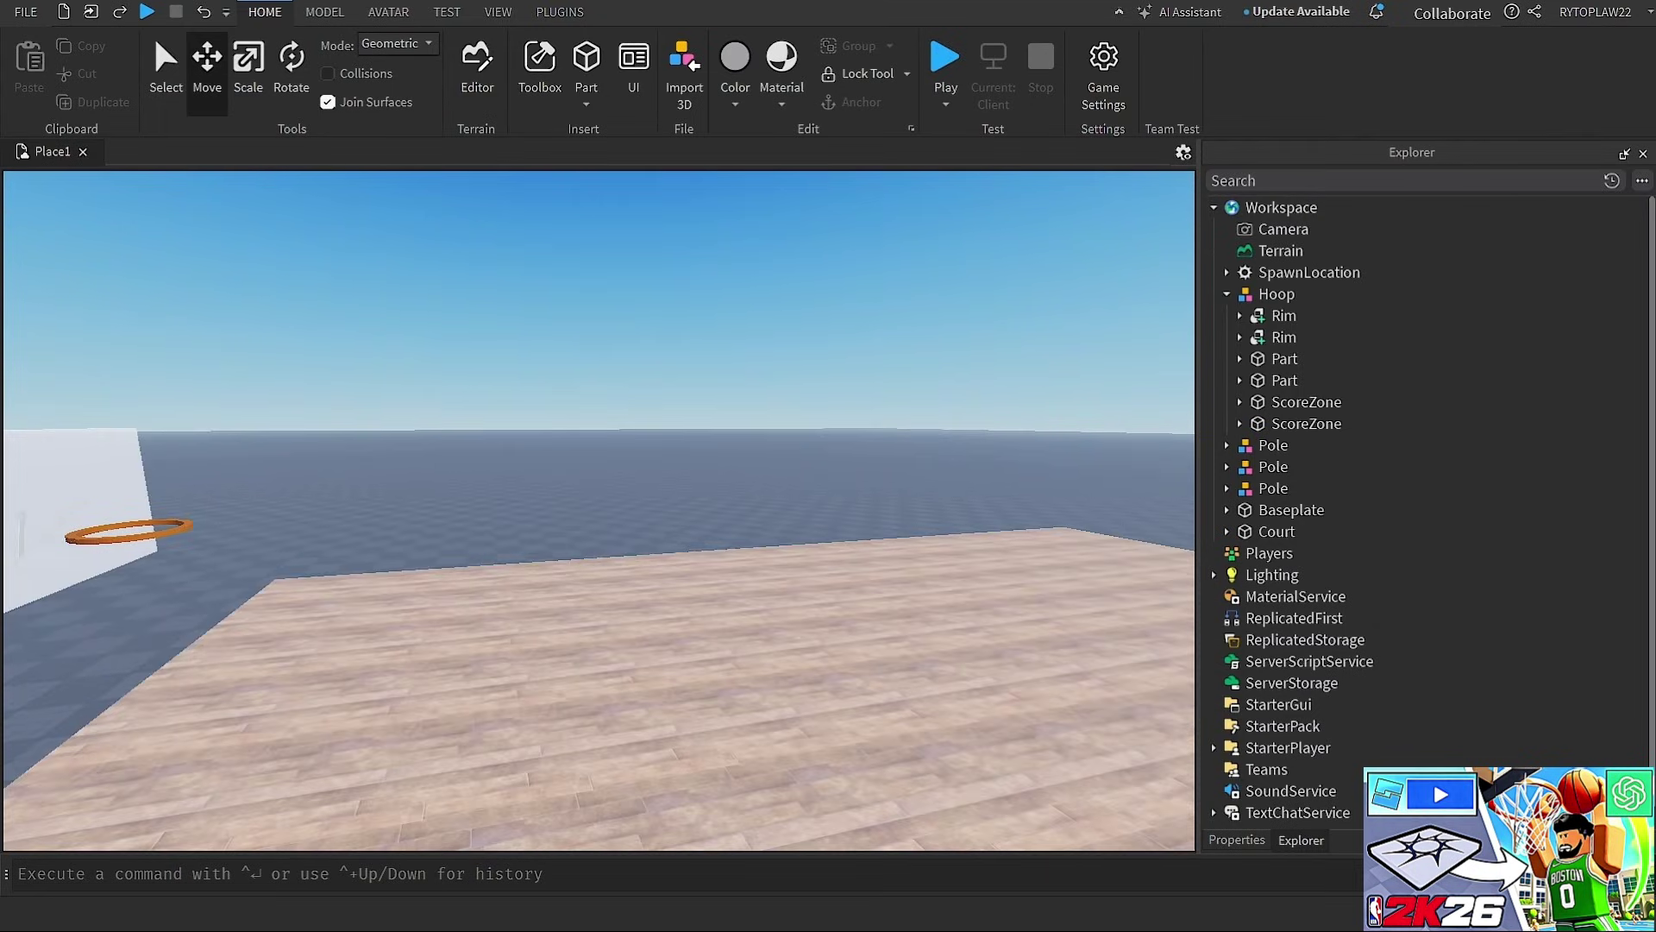
Insert a new Part into the Workspace and focus the view on it
click(1329, 208)
click(1117, 290)
key(f)
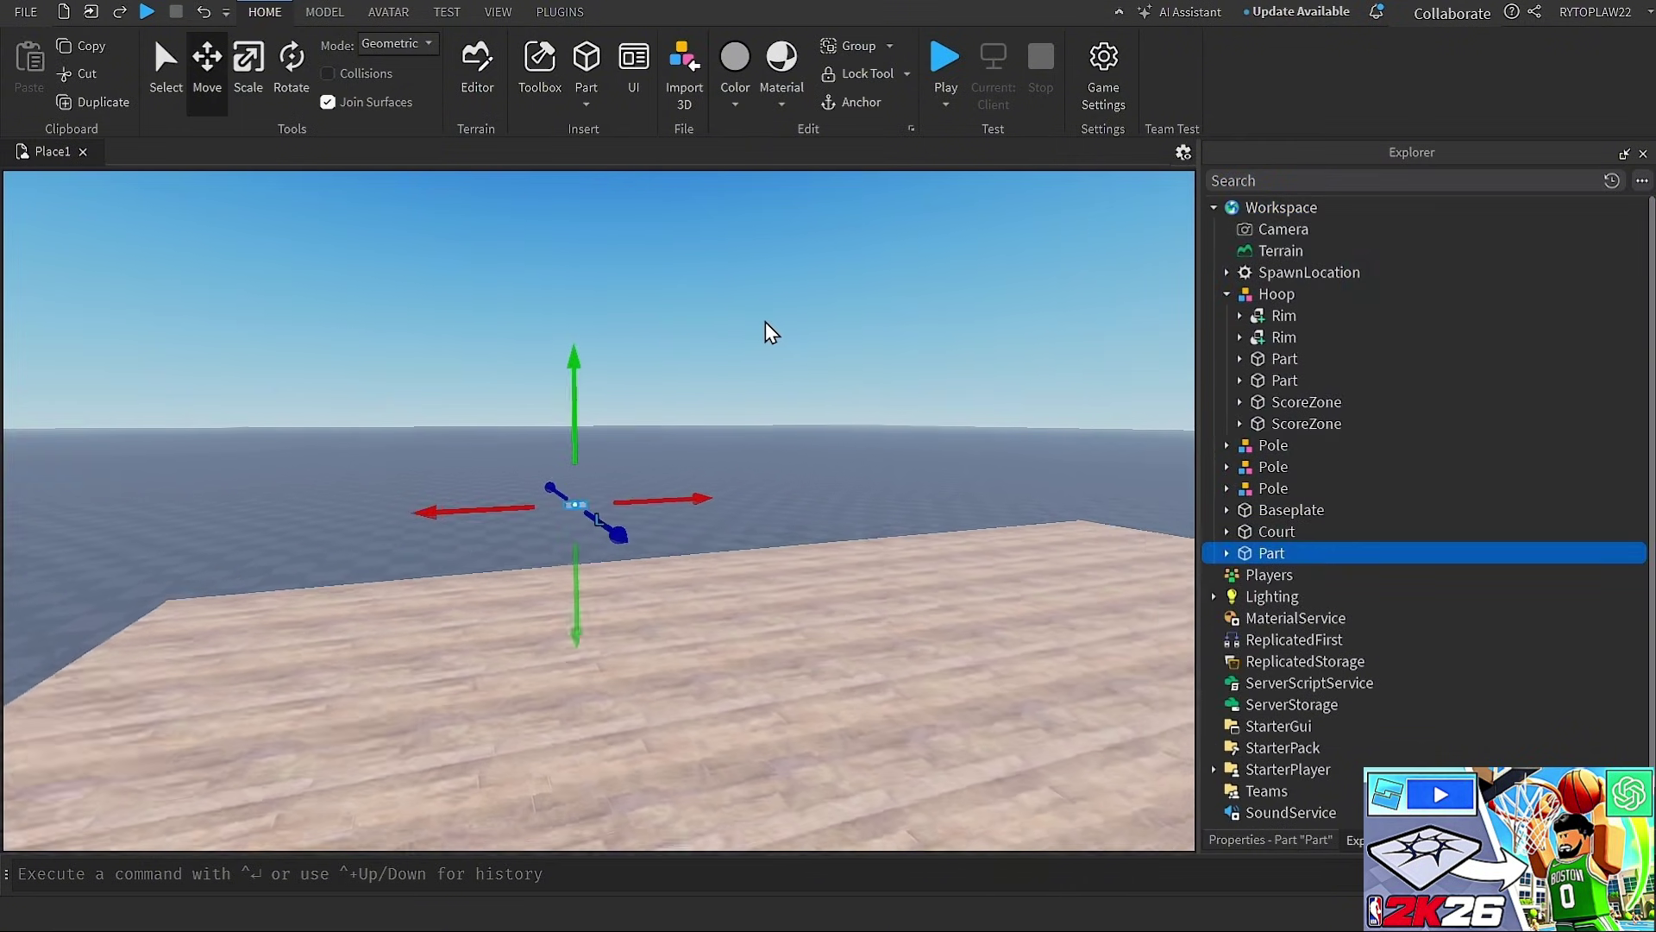
Change the new part's Shape property to Ball
click(1311, 839)
click(1251, 176)
key(BackSpace)
key(BackSpace)
text(sh)
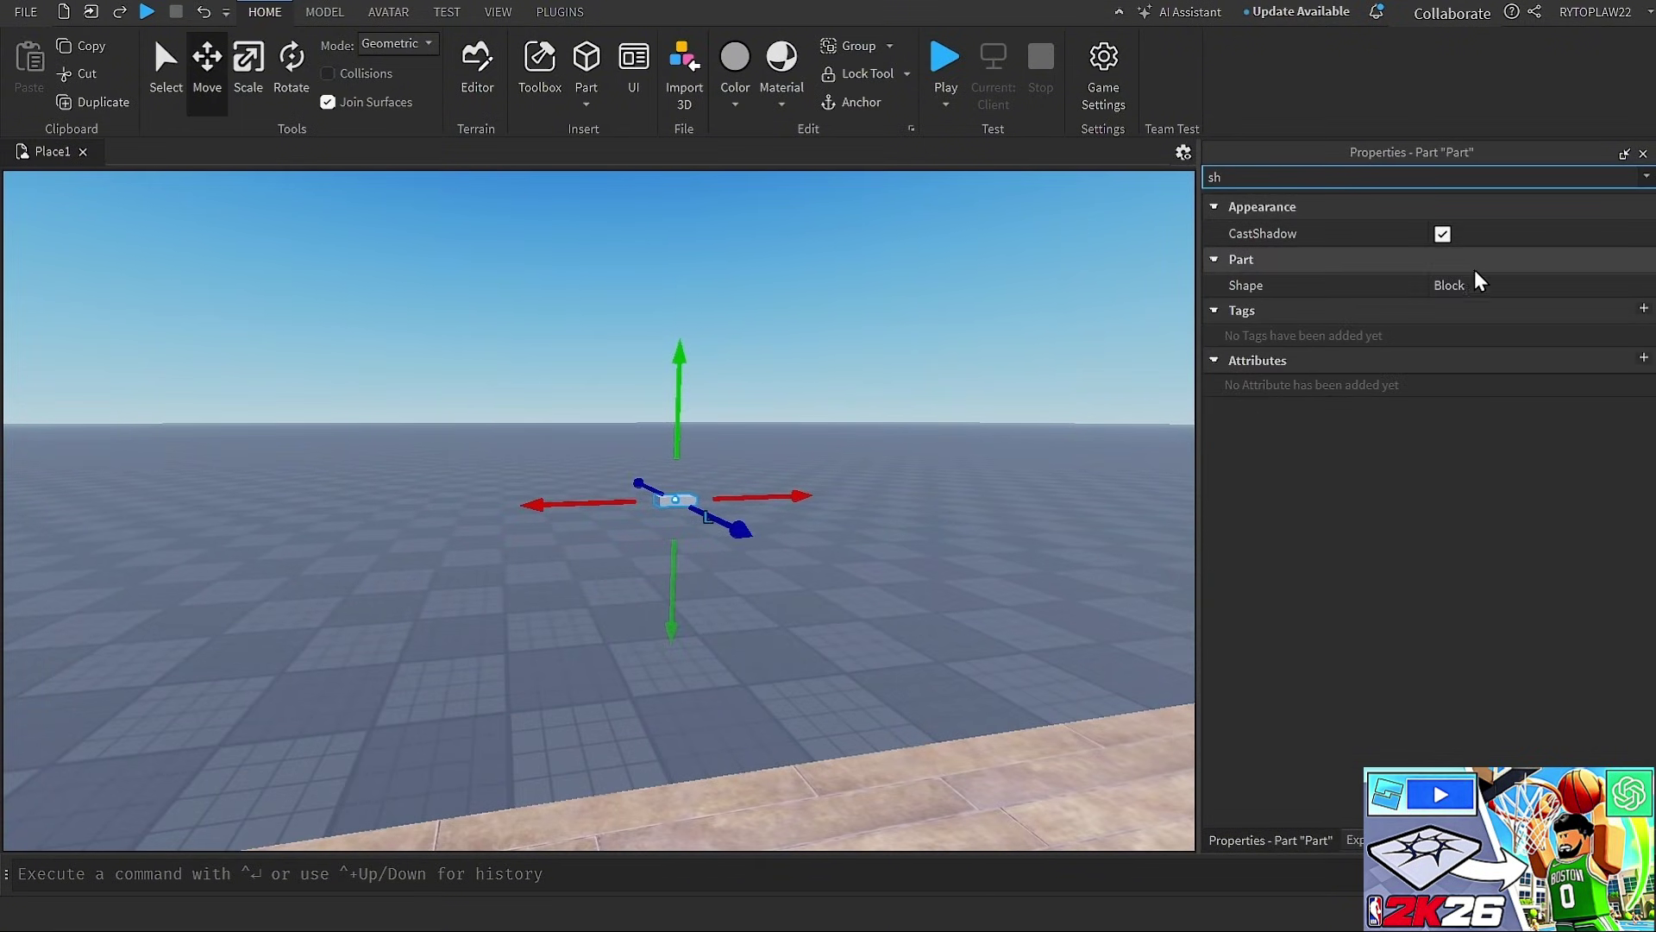
click(1471, 286)
click(1458, 308)
right_drag(592, 510, 592, 510)
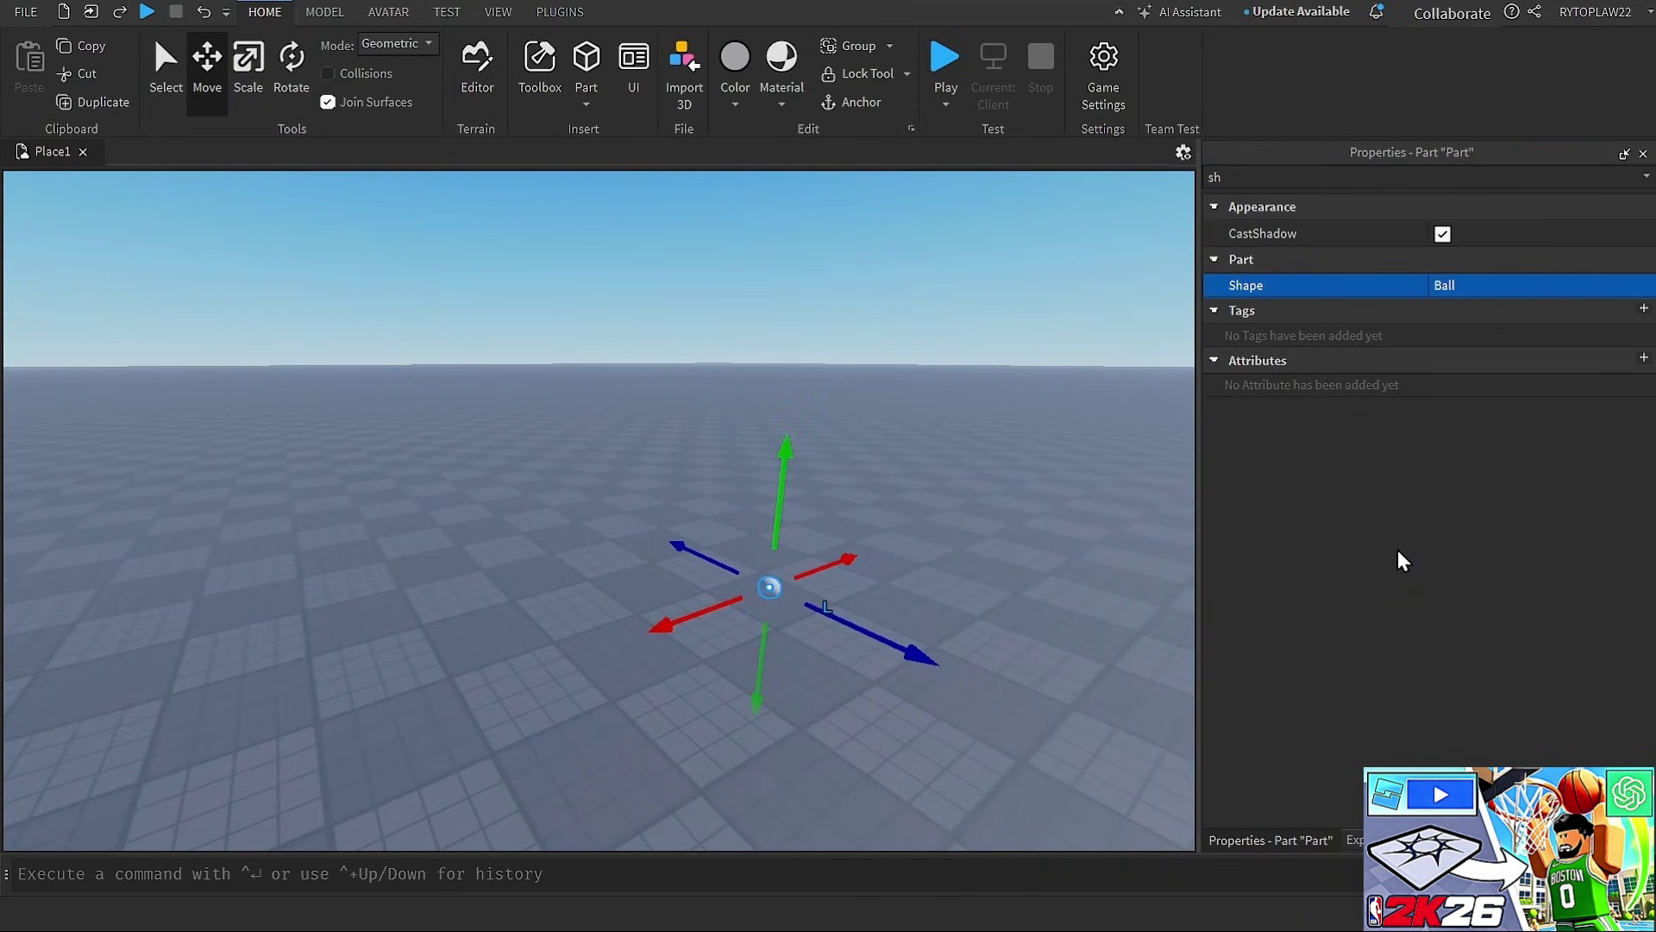
Set the ball's size to 2, 2, 2 and raise it by 2 studs
drag(1367, 176, 1124, 188)
key(BackSpace)
click(1483, 653)
text(2,2,2)
key(Return)
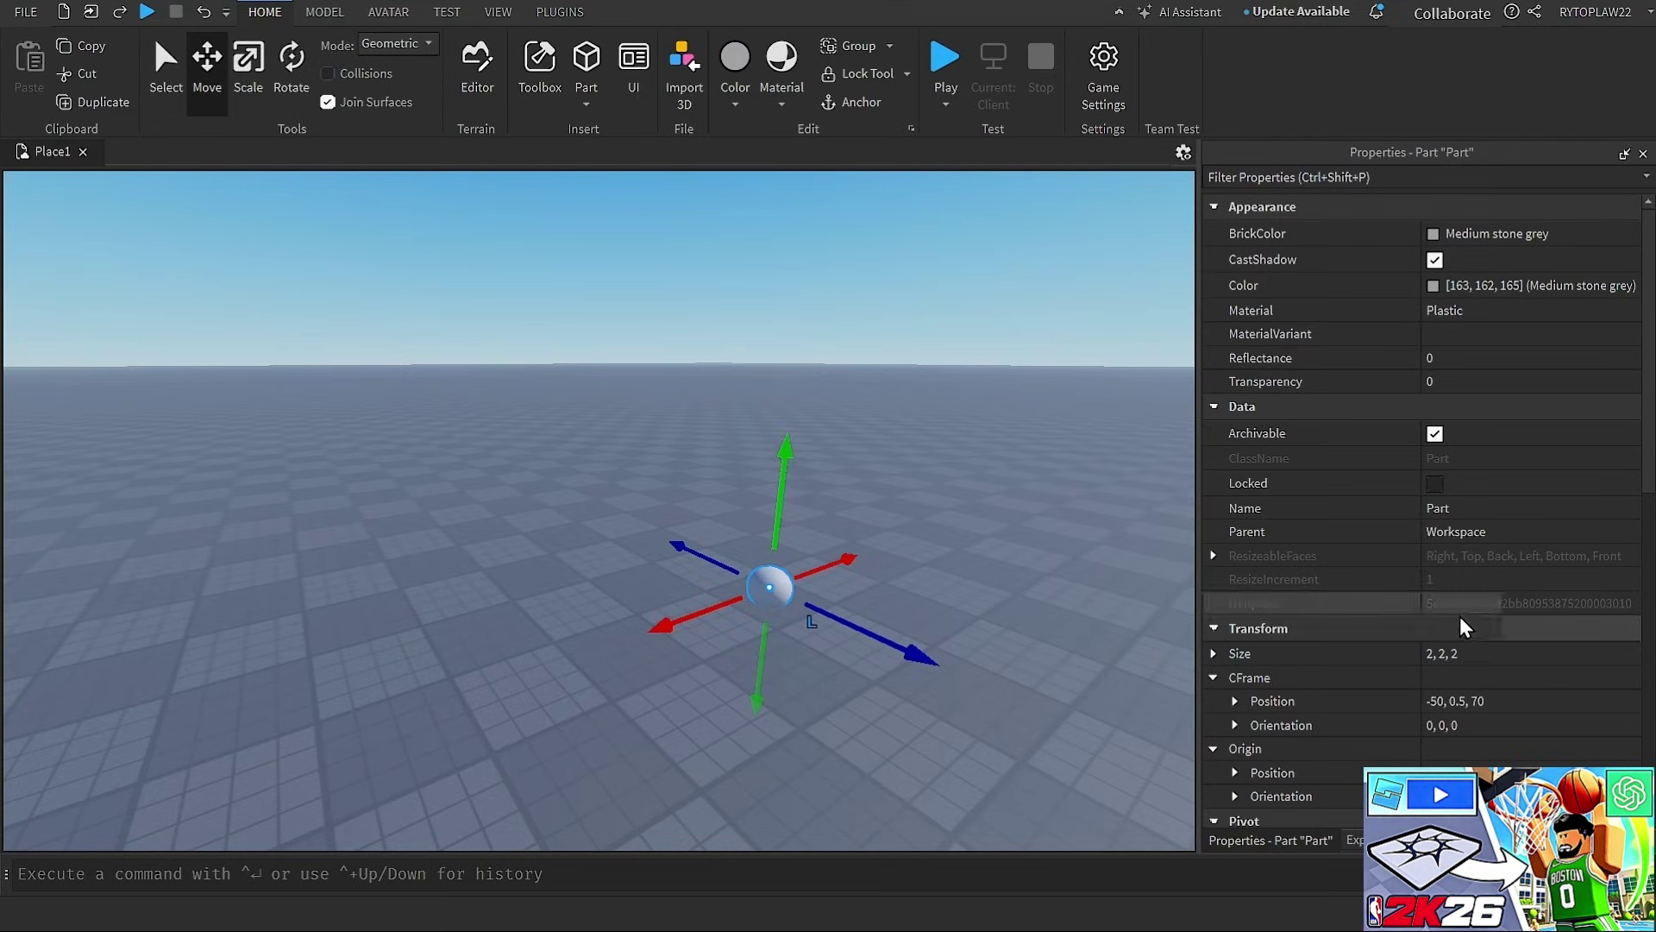
right_drag(1039, 552, 1039, 552)
drag(689, 479, 681, 406)
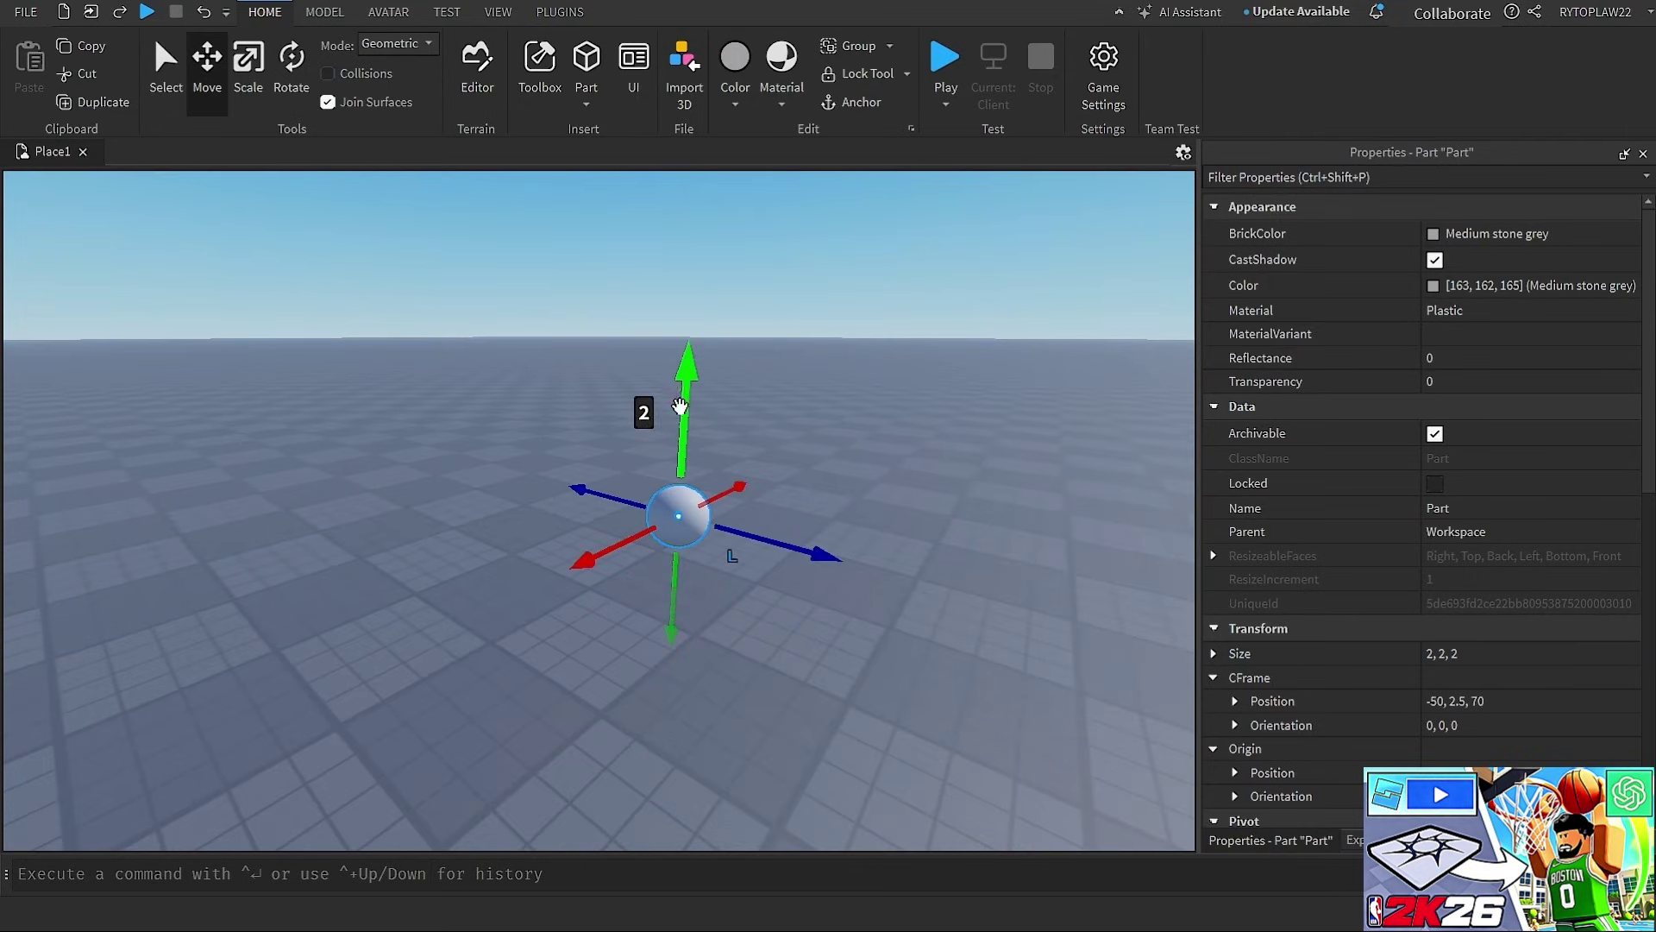
Set the ball's BrickColor to Neon orange and name the part Basketball
click(1483, 233)
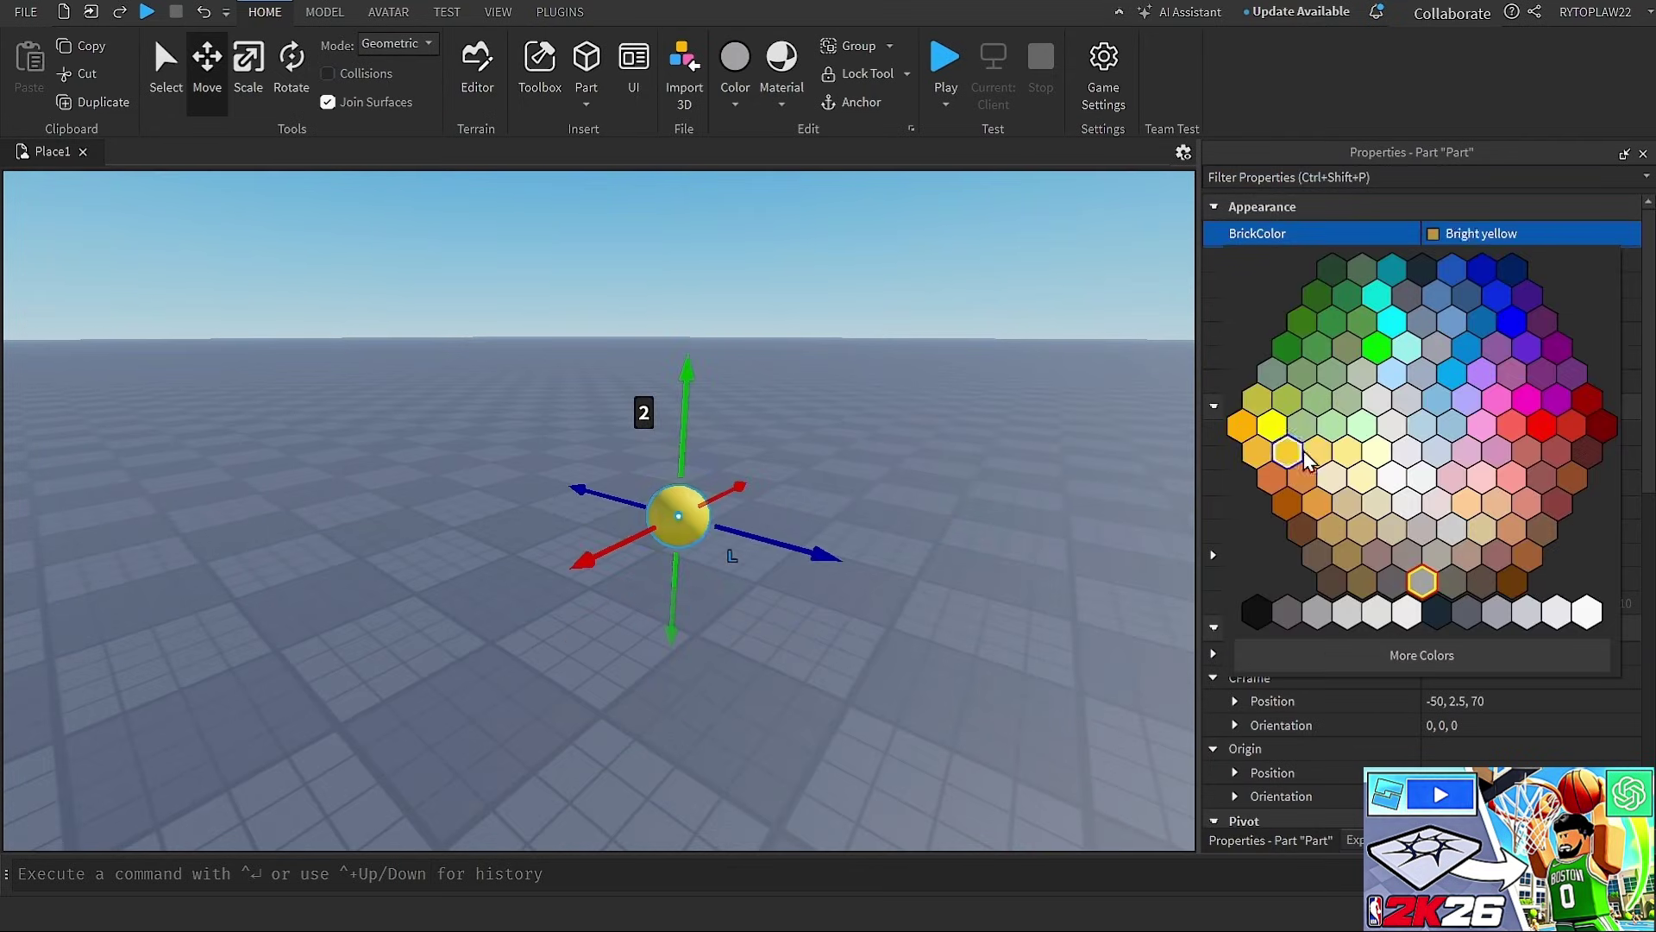
click(1275, 490)
key(f)
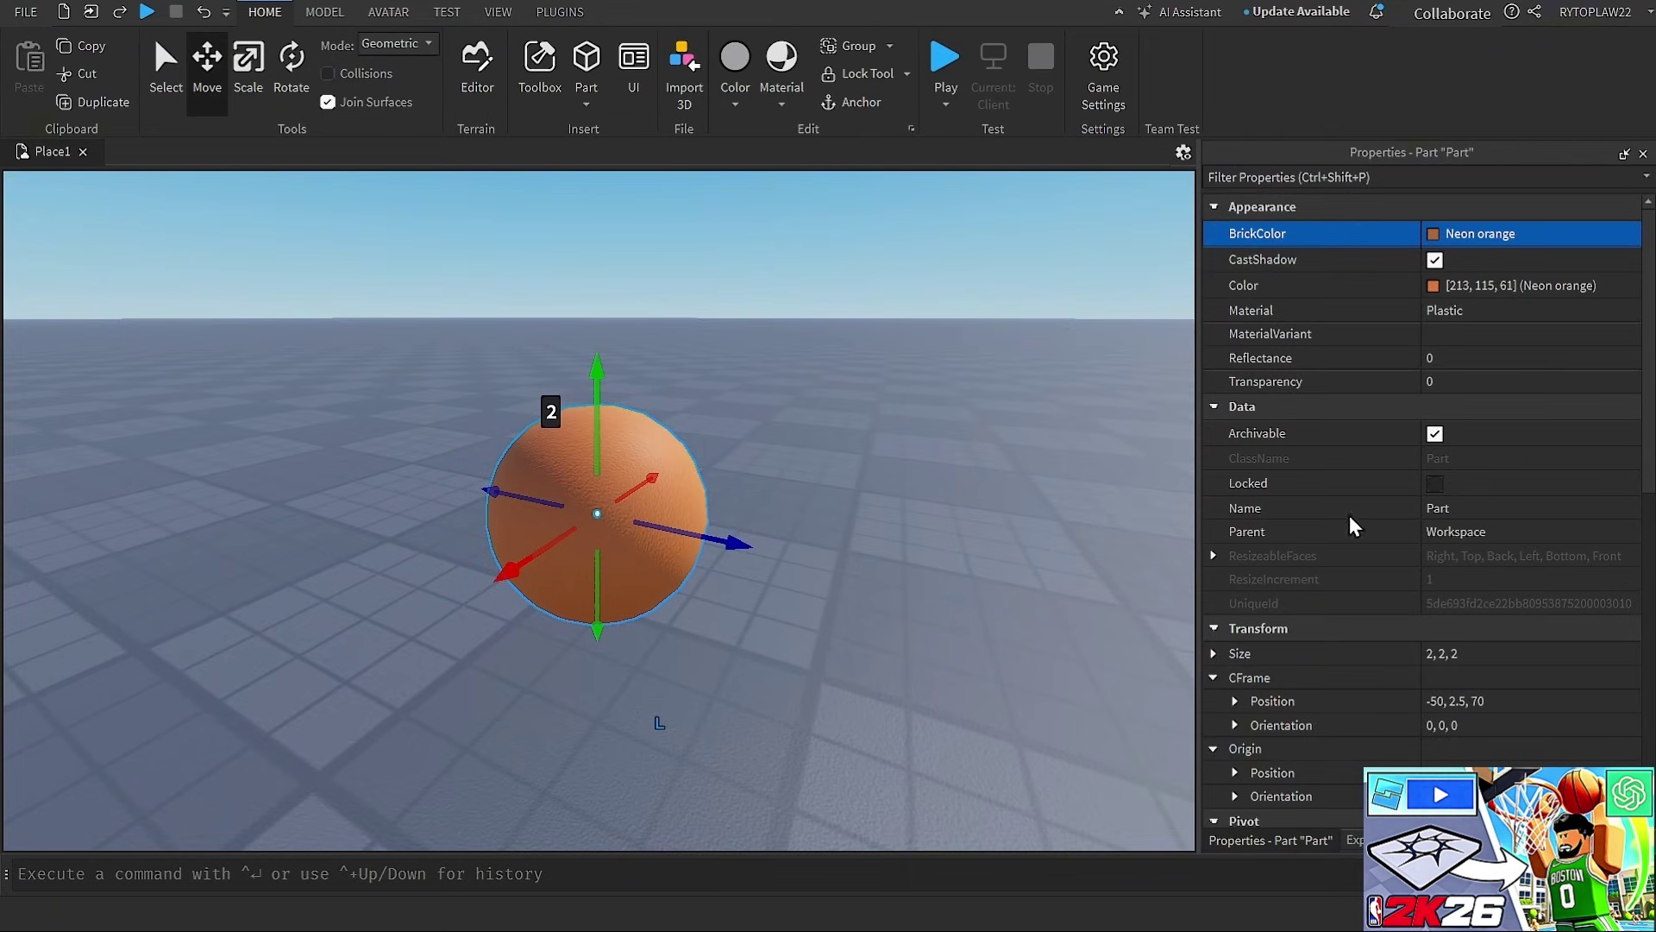
click(1353, 839)
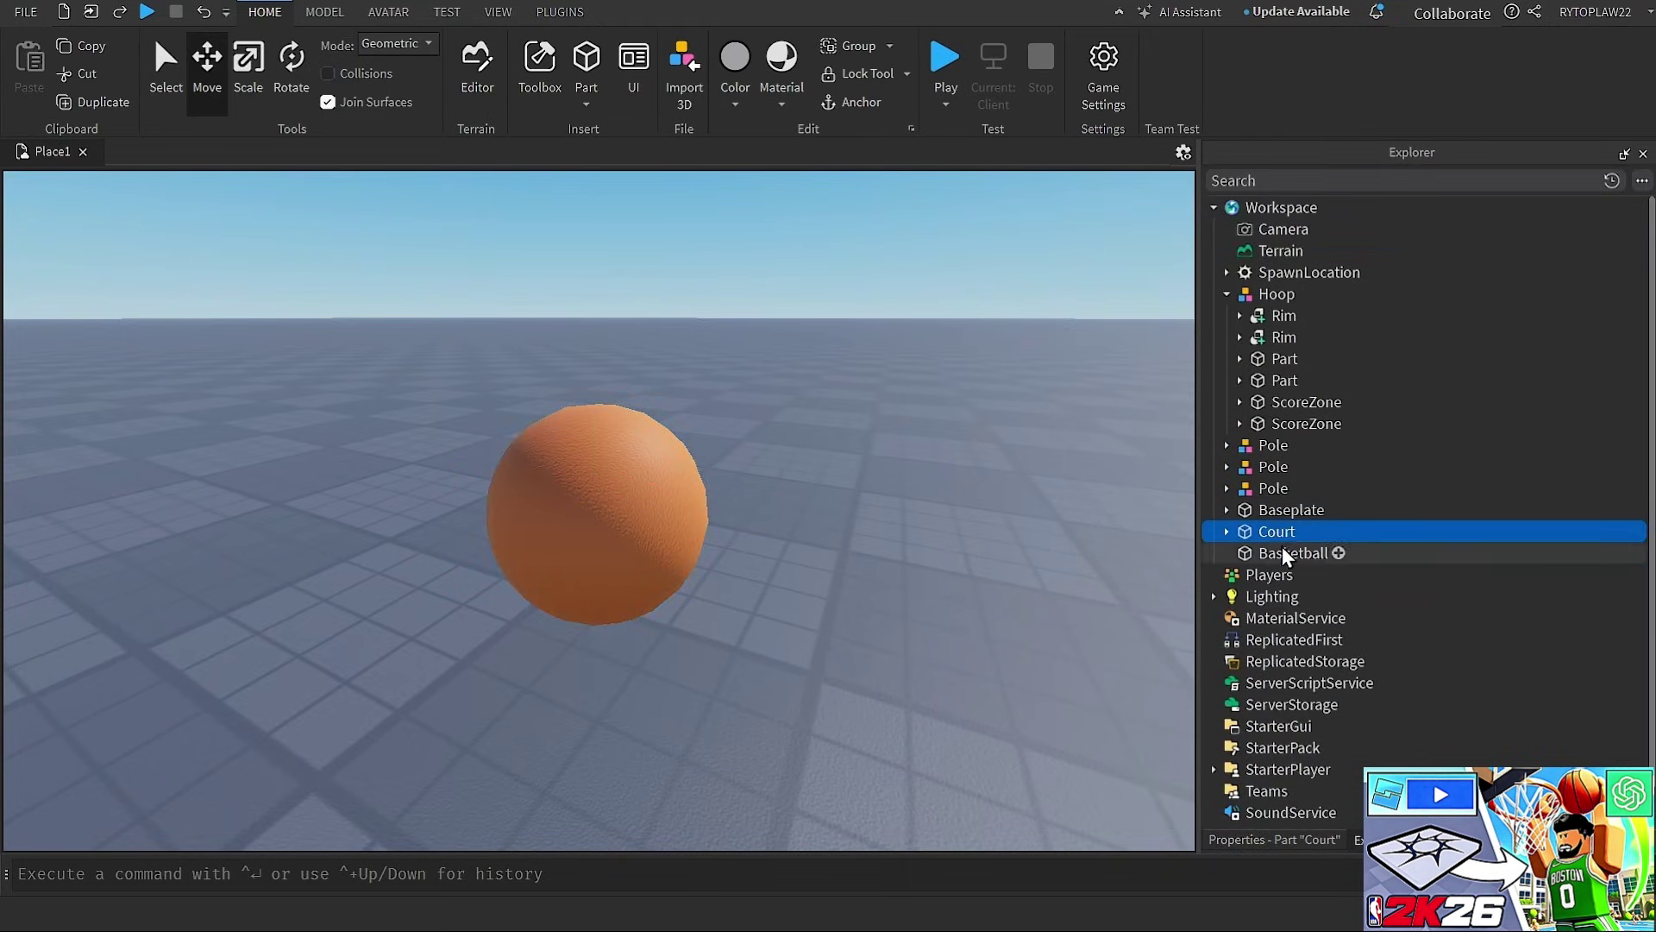
Set the Basketball's material to SmoothPlastic
click(1283, 553)
click(1285, 839)
click(1253, 179)
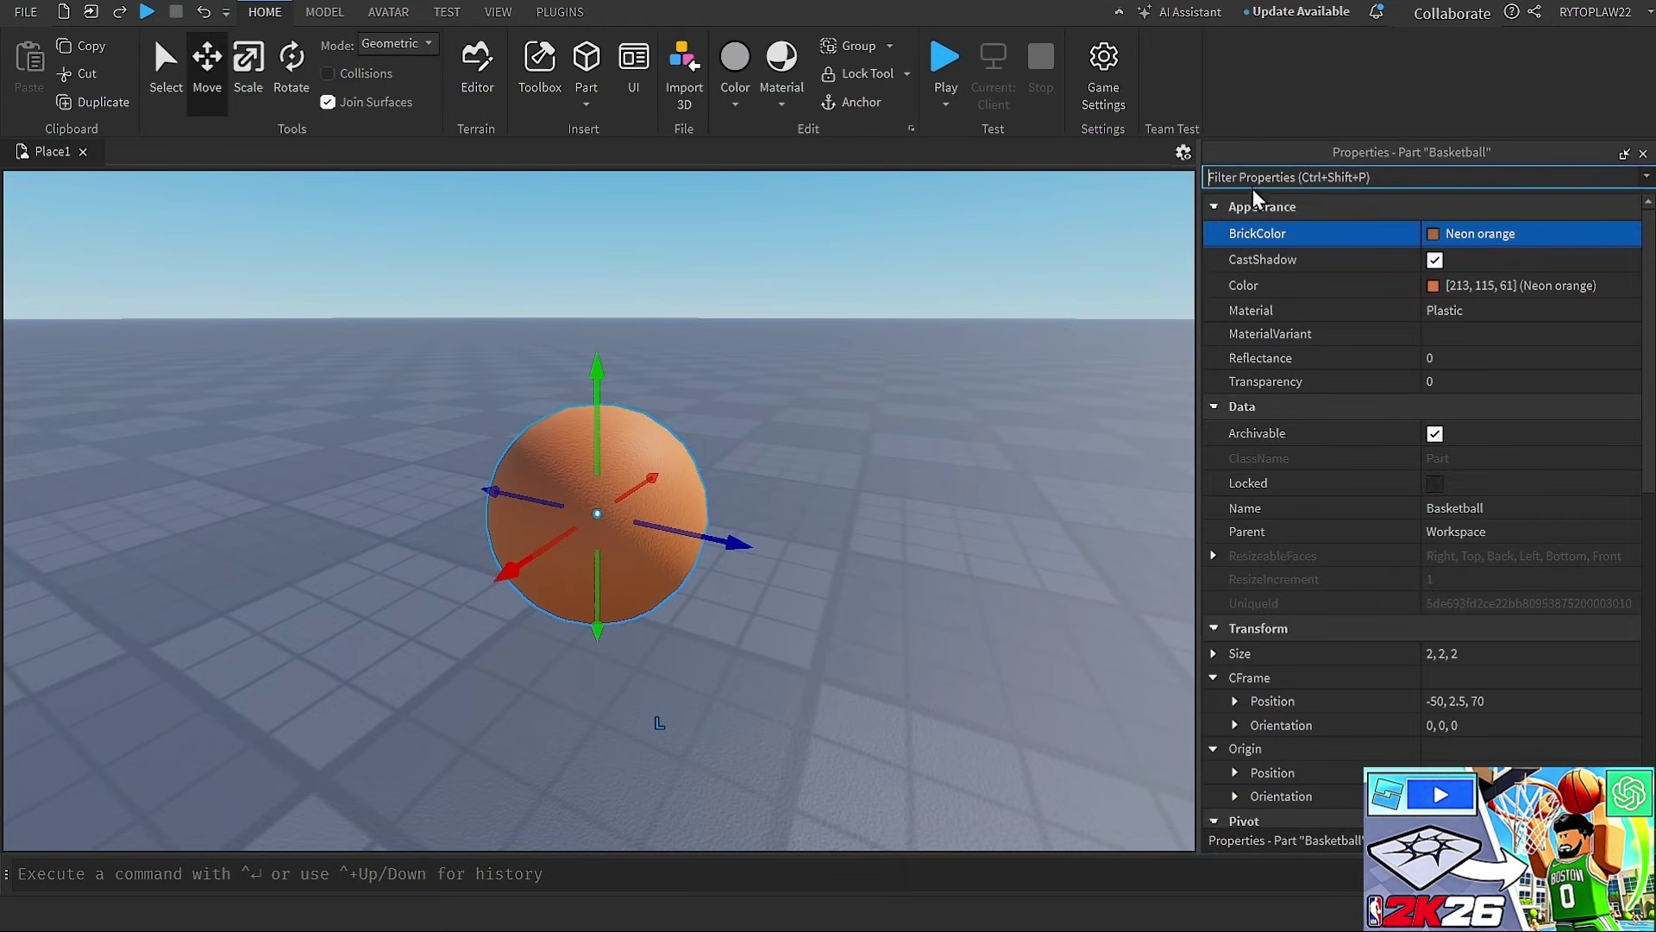
text(ma)
click(1415, 233)
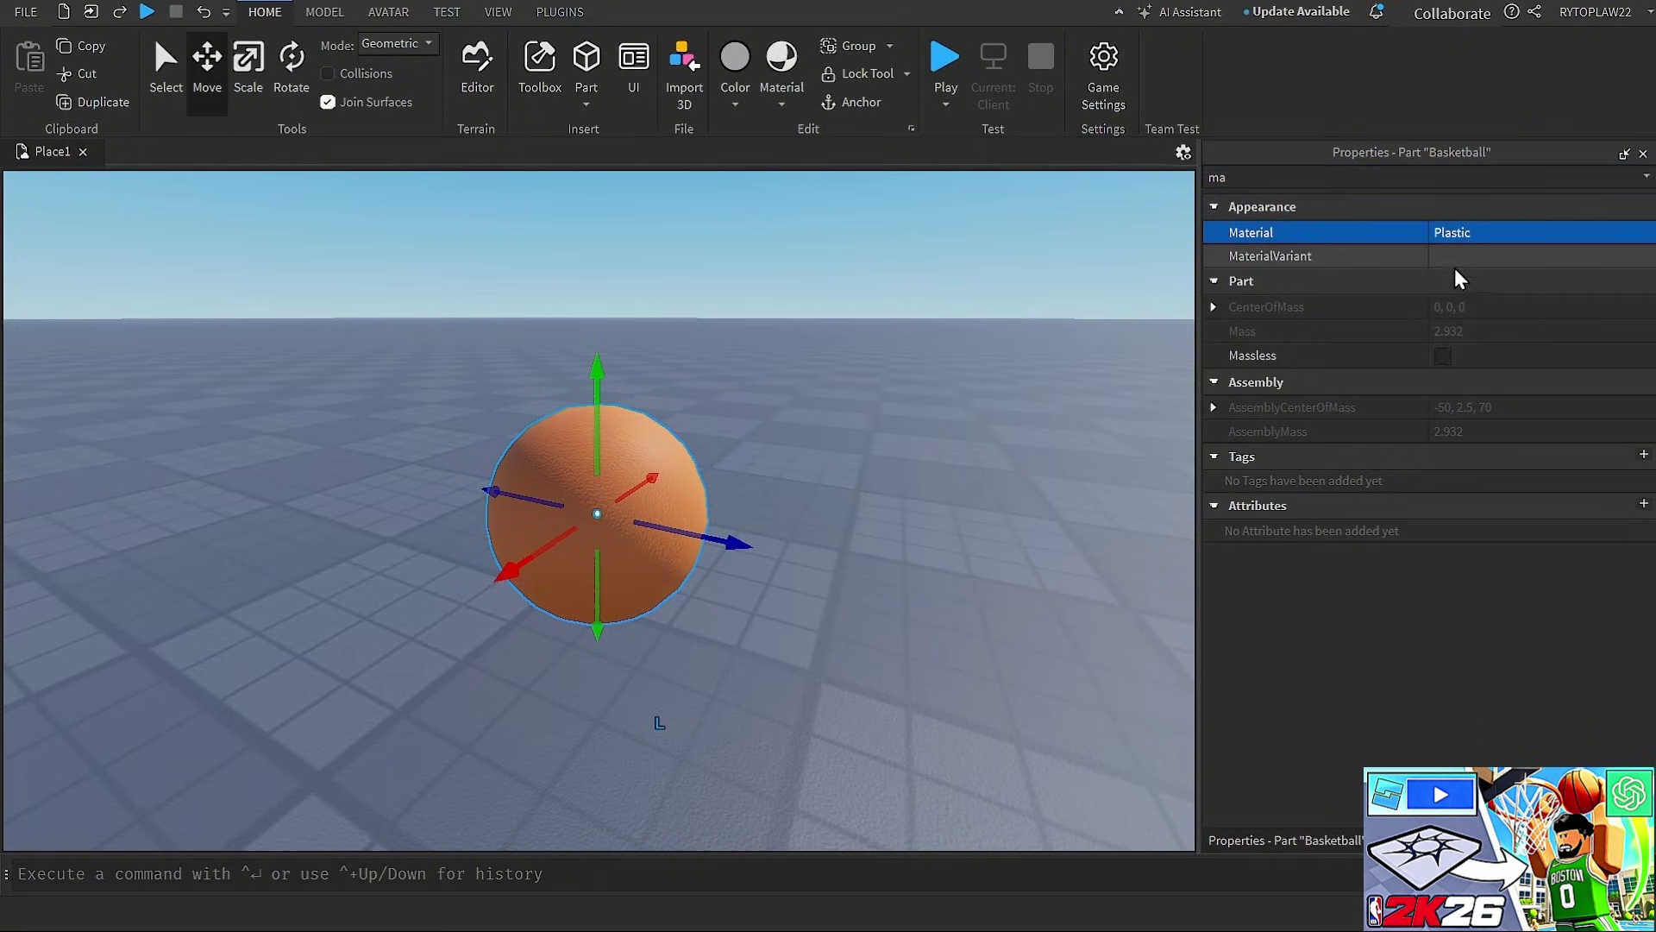
click(1445, 234)
scroll(1466, 379, down, 3)
click(1464, 366)
scroll(1102, 445, down, 3)
scroll(1100, 443, up, 2)
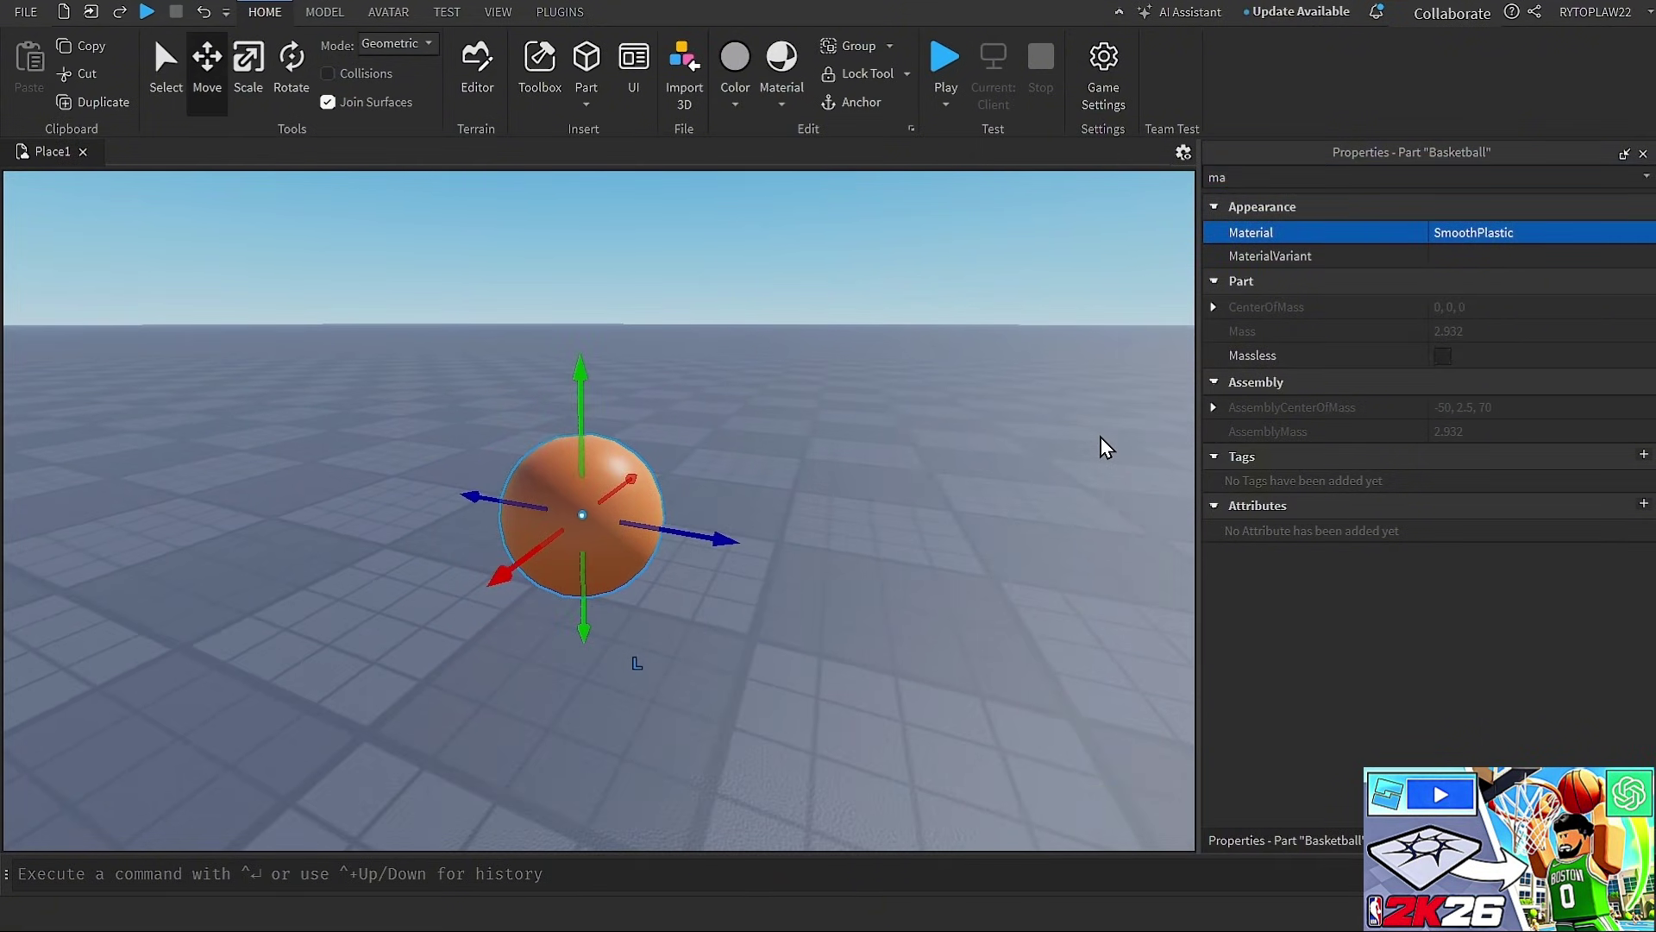
click(1404, 840)
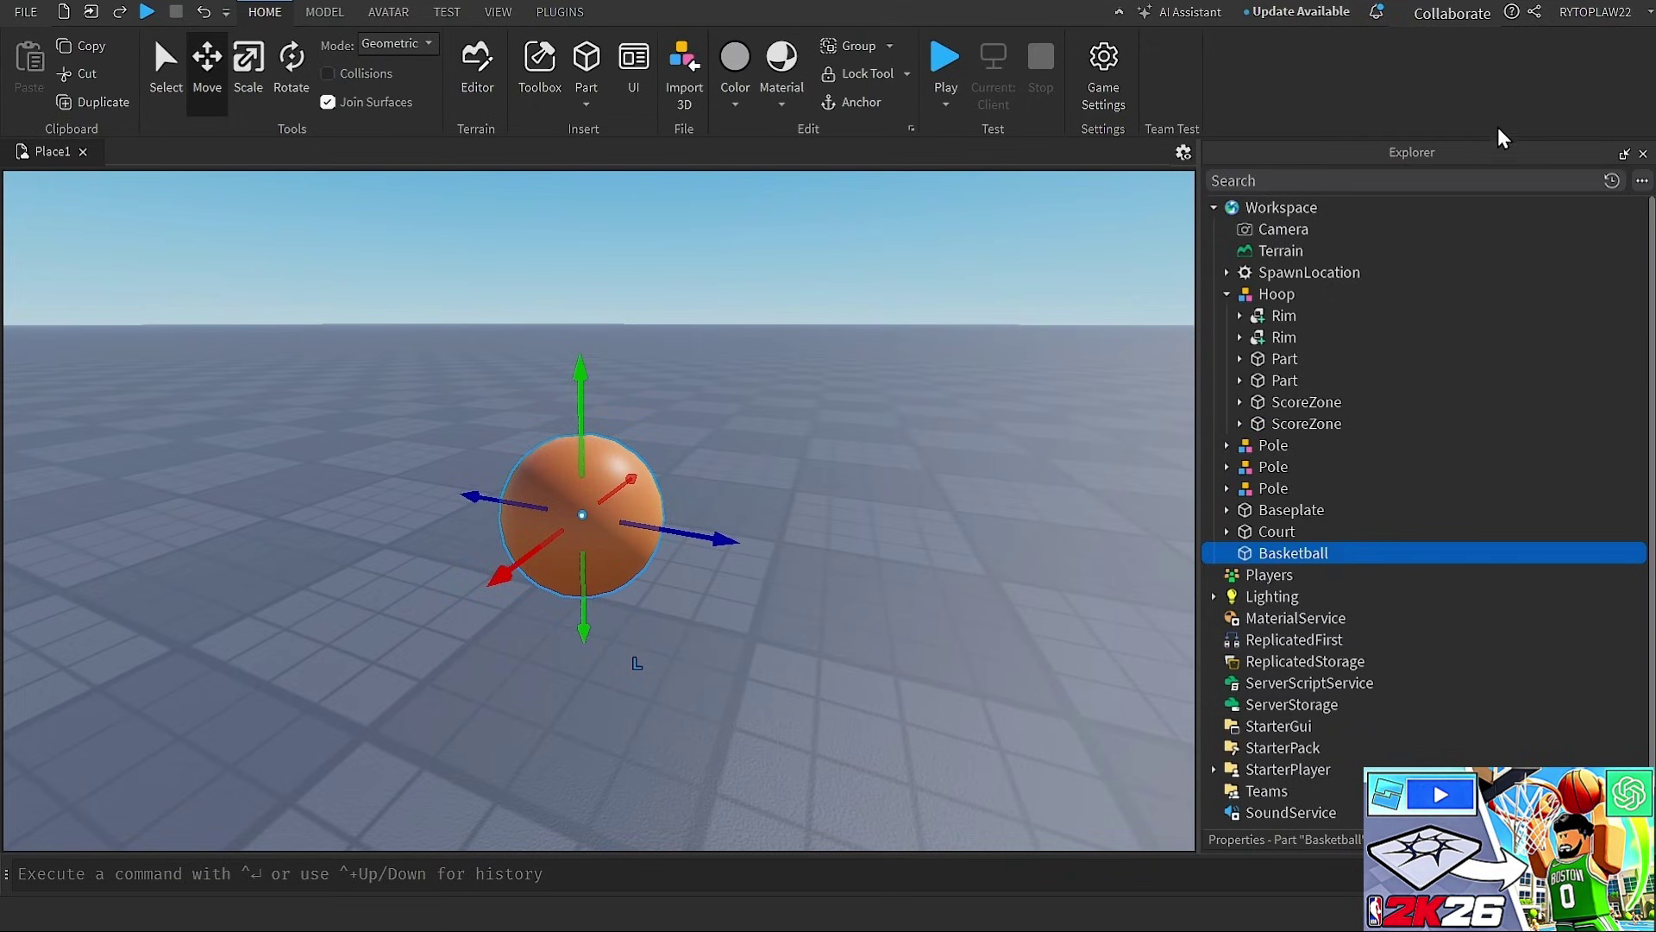
Enable CustomPhysicalProperties for the Basketball
click(1337, 840)
click(1327, 172)
key(BackSpace)
key(BackSpace)
text(cu)
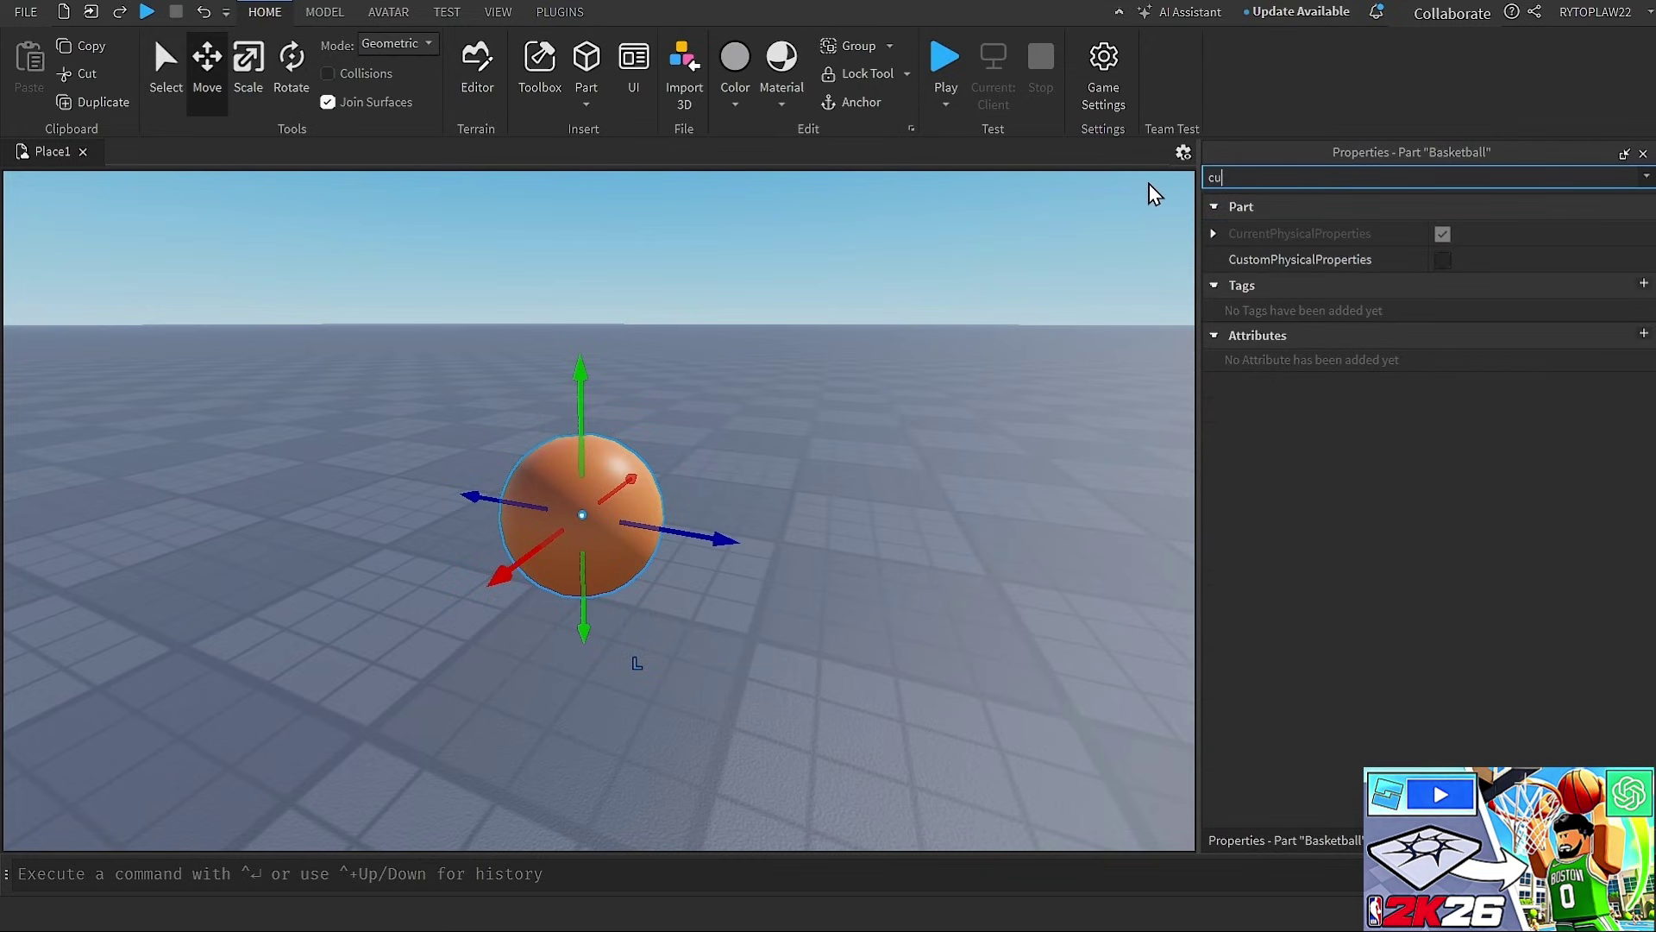
click(1444, 263)
Expand the Basketball's custom physical properties and set Friction to 0.5
click(1301, 176)
key(BackSpace)
key(BackSpace)
scroll(1425, 472, down, 8)
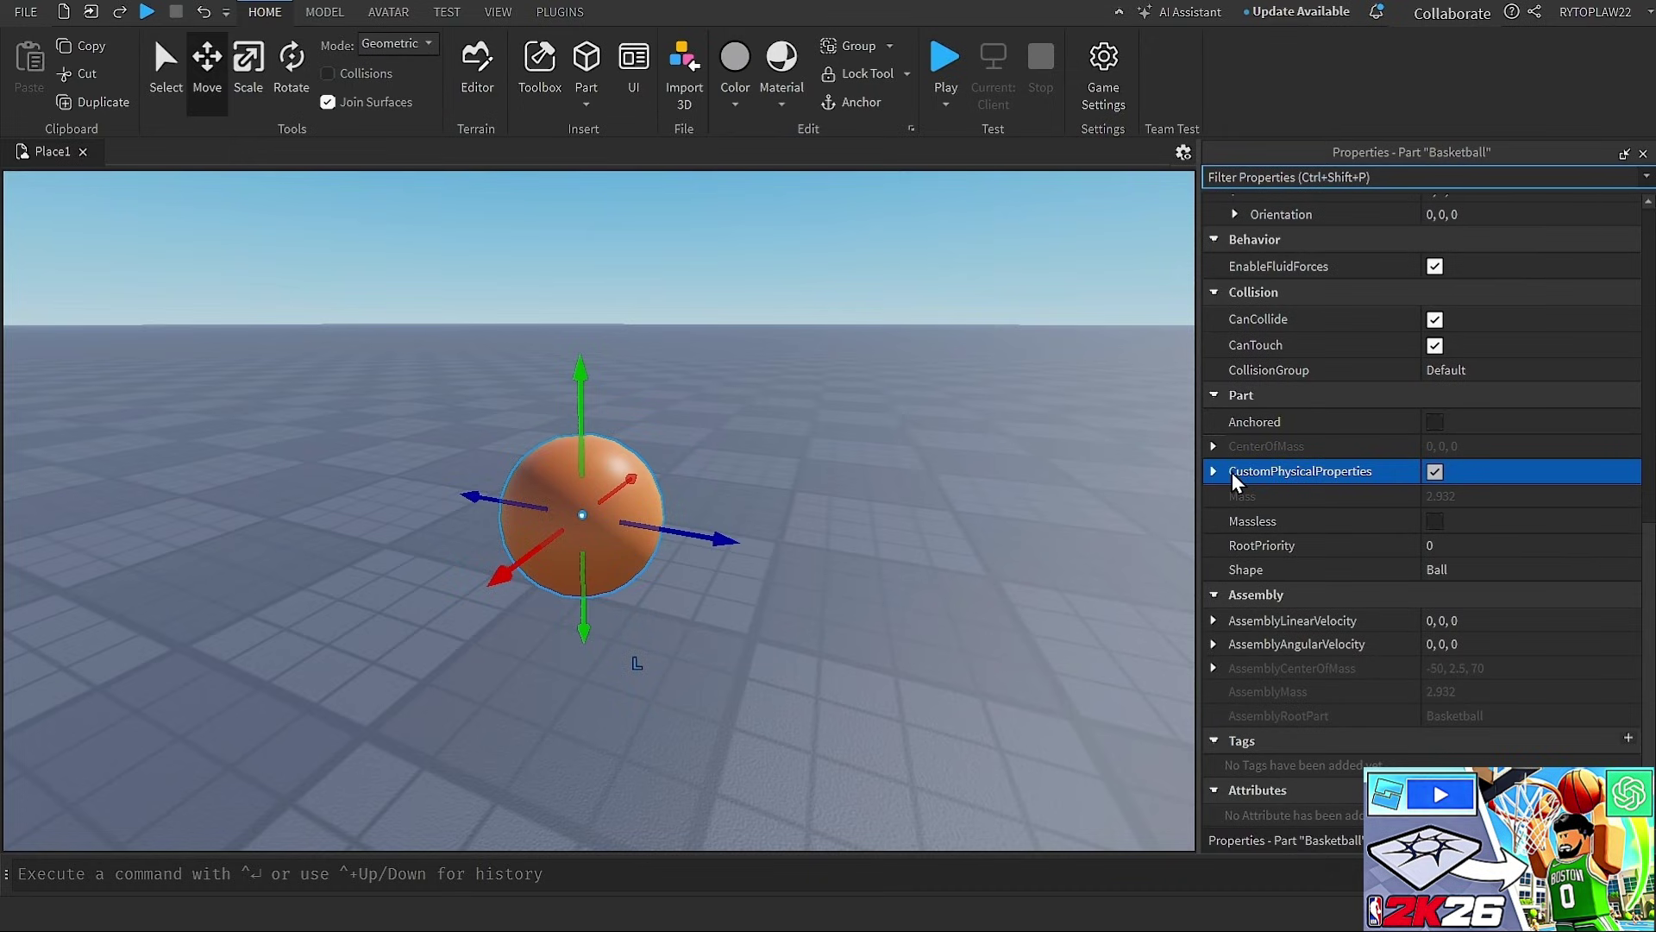
click(1216, 472)
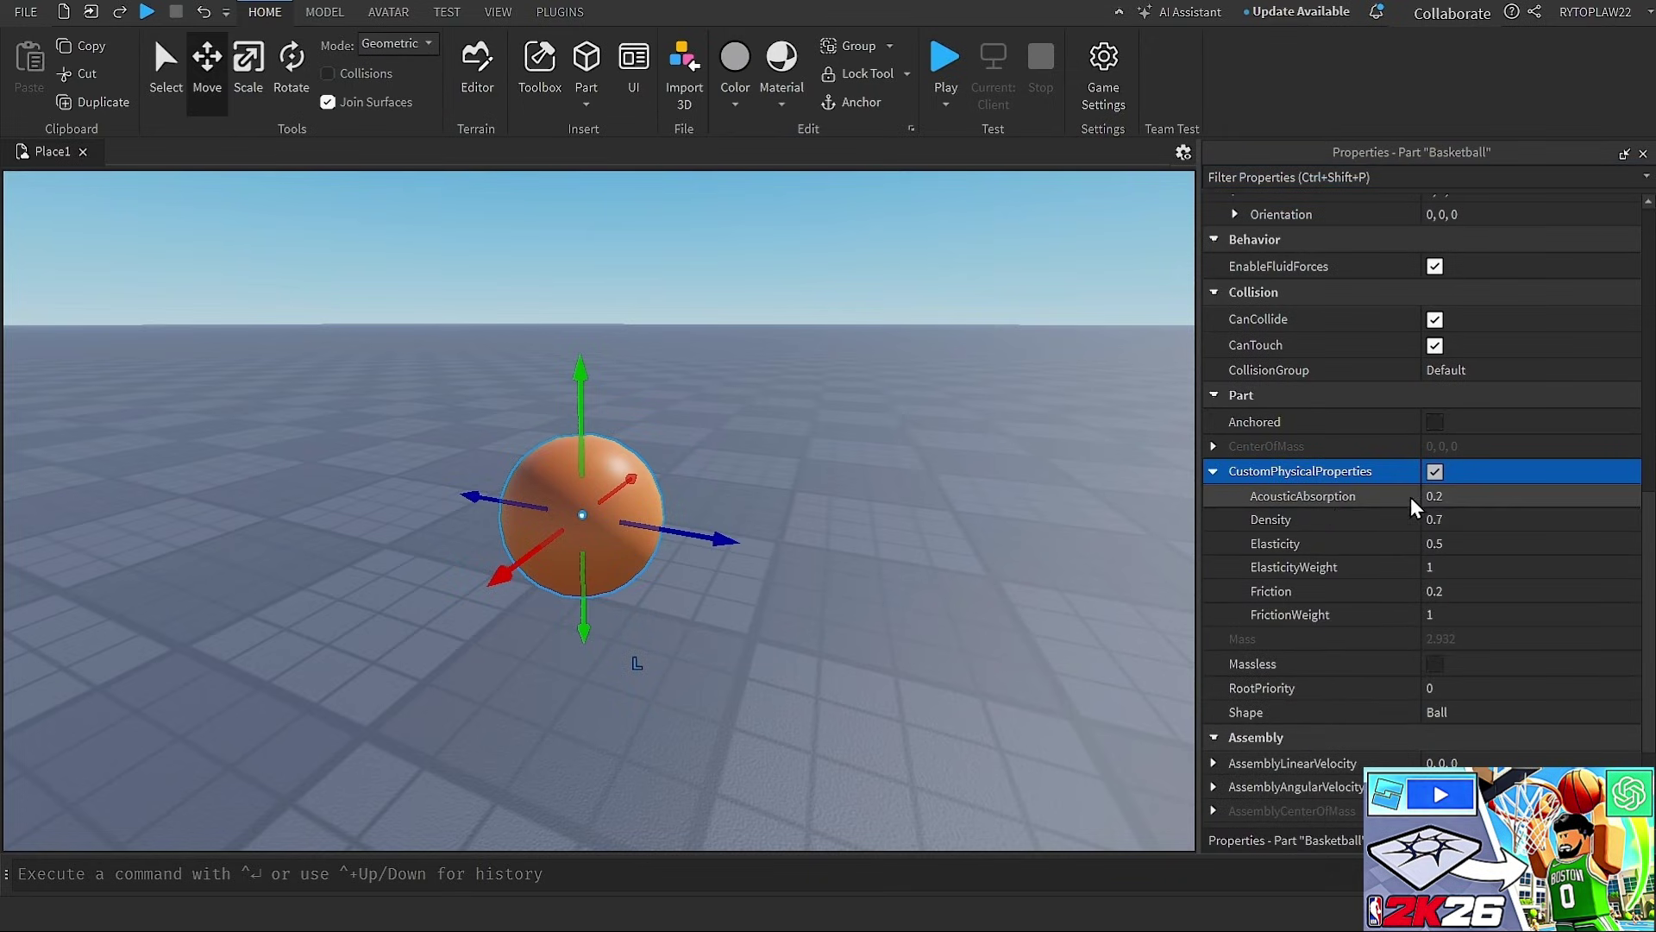
click(1444, 595)
text(0.5)
click(1468, 569)
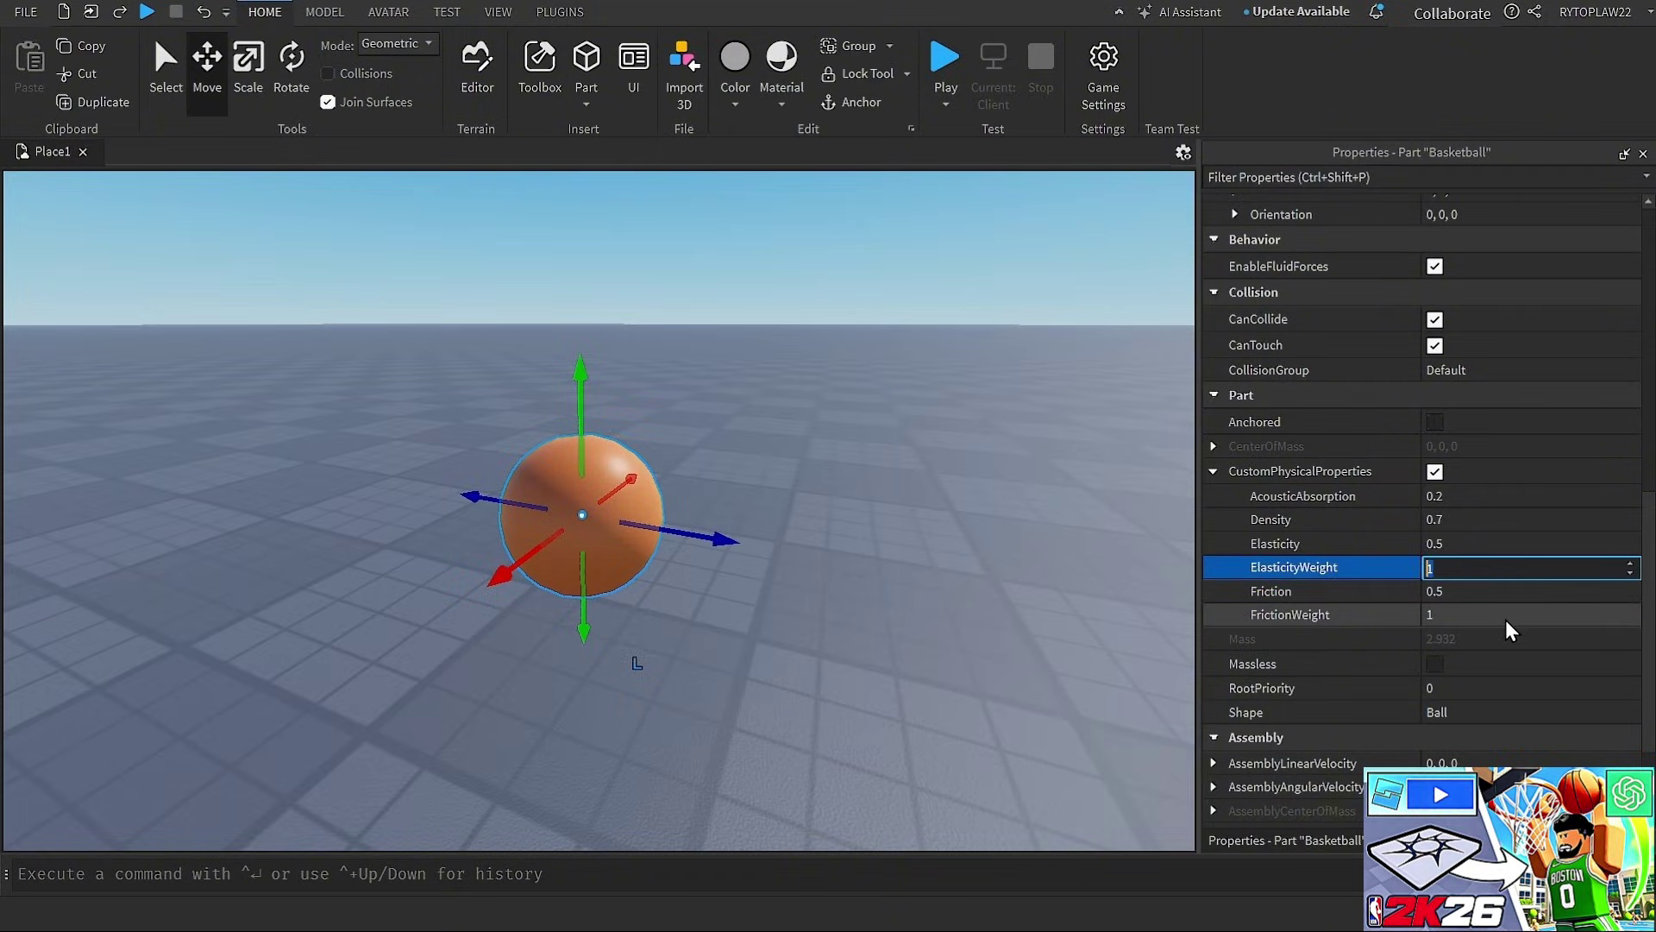
Check the basketball section of the guide in ChatGPT, and add a ClickDetector to the Basketball in Roblox Studio
key(alt+Tab)
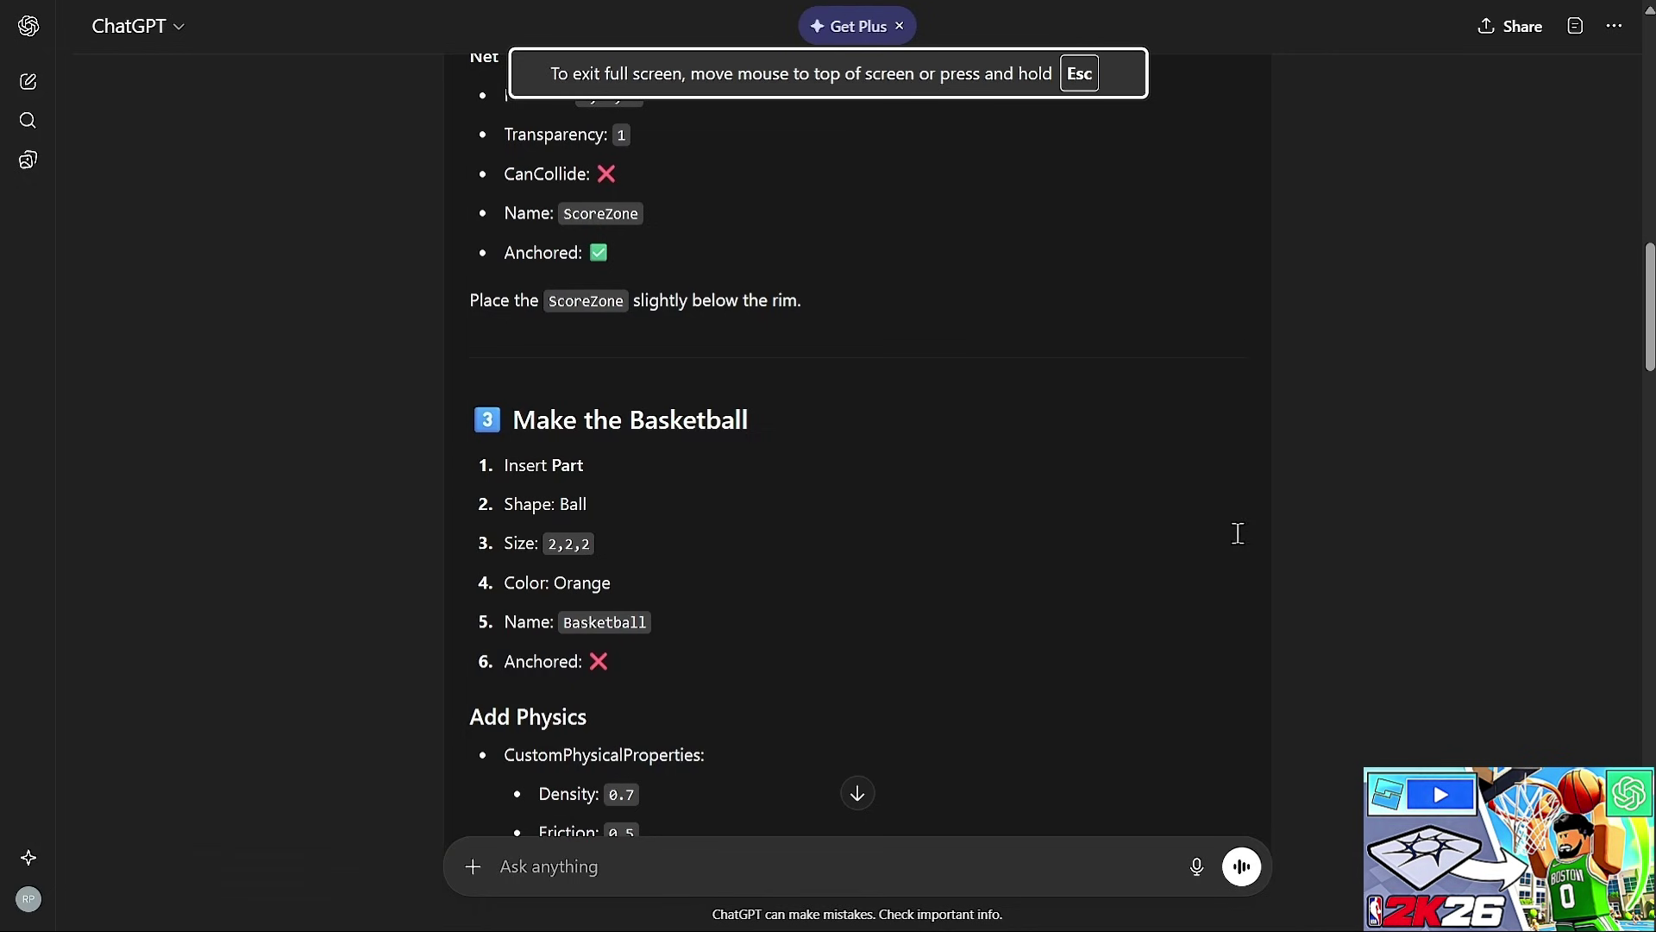
scroll(827, 554, down, 4)
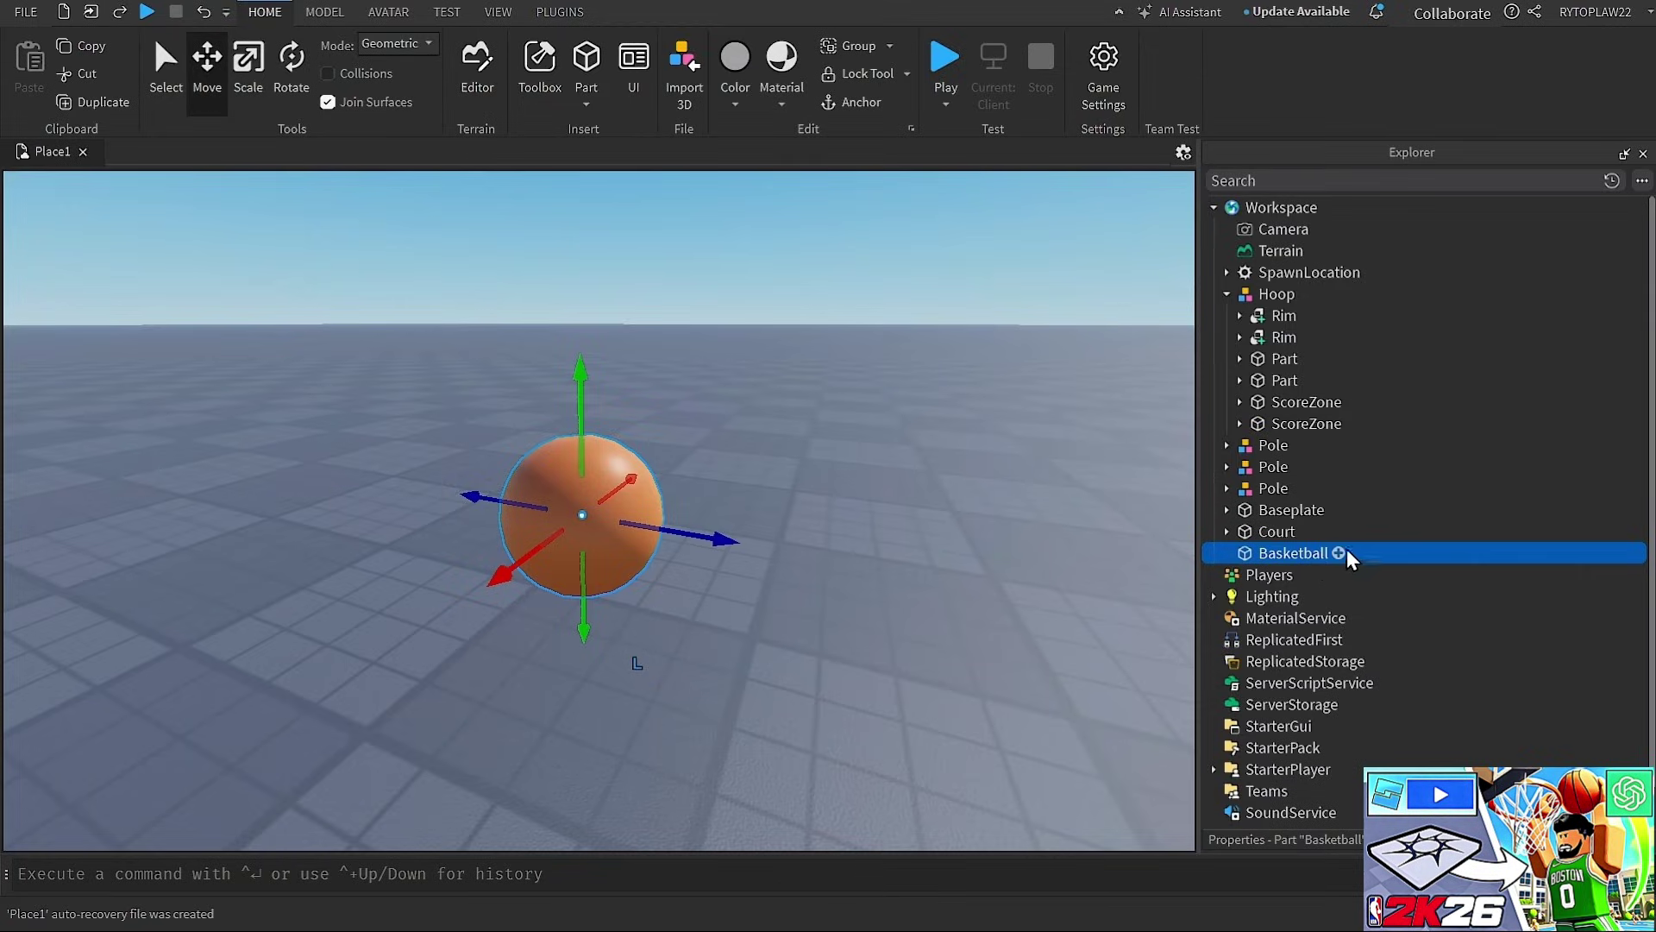
click(1338, 553)
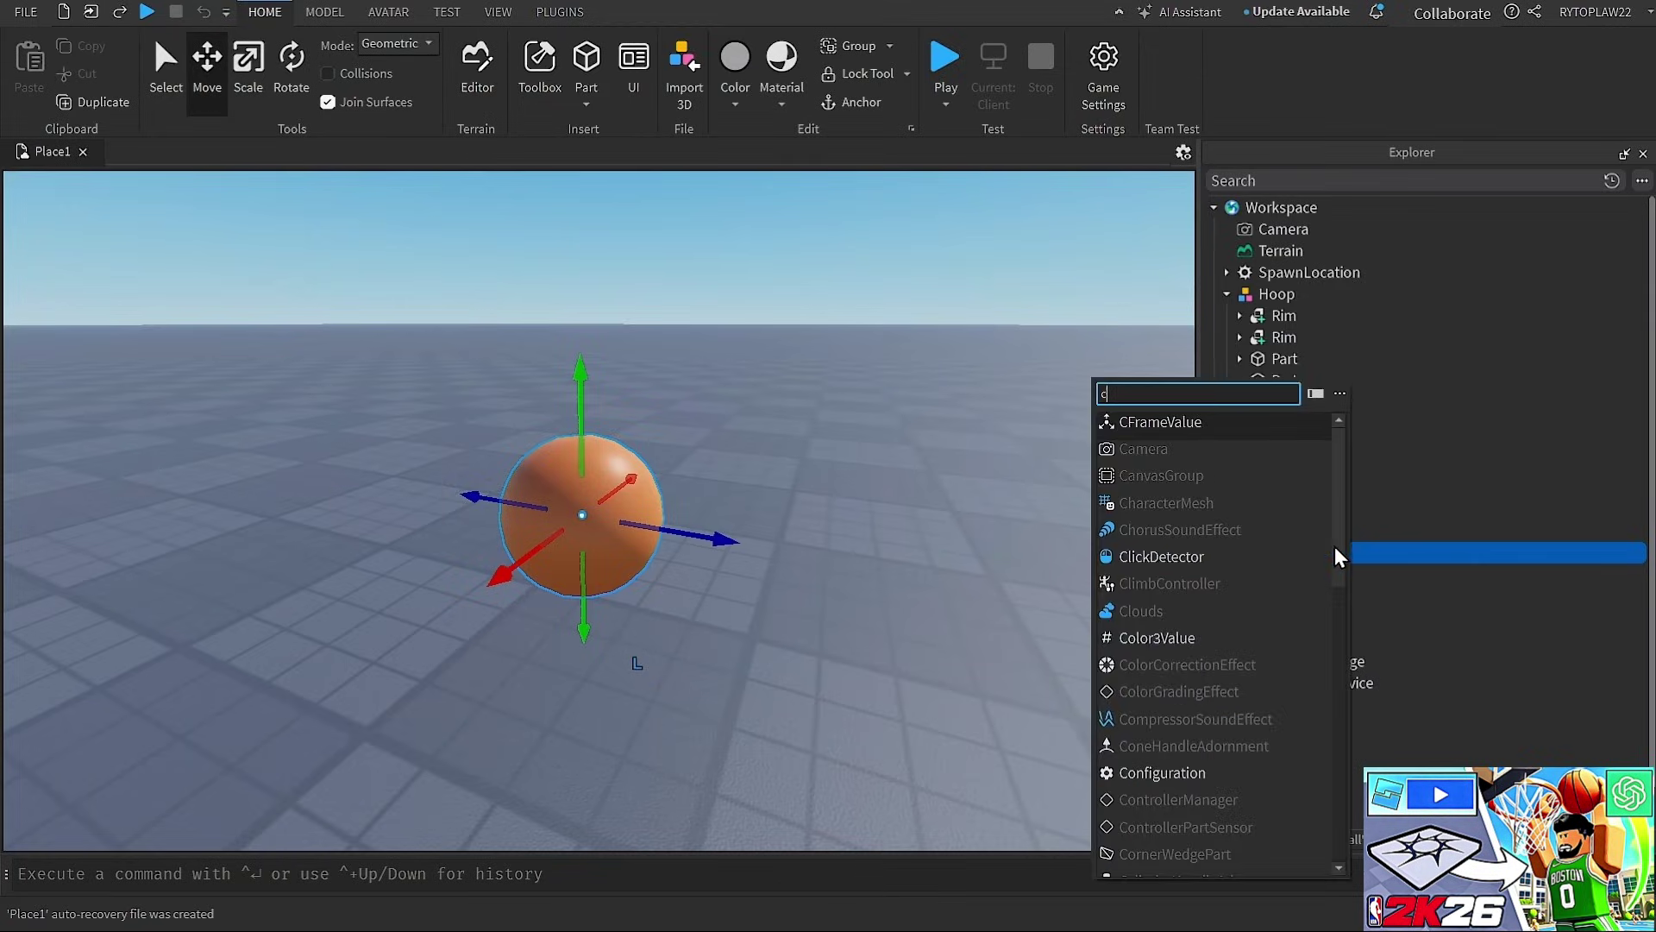
click(1190, 543)
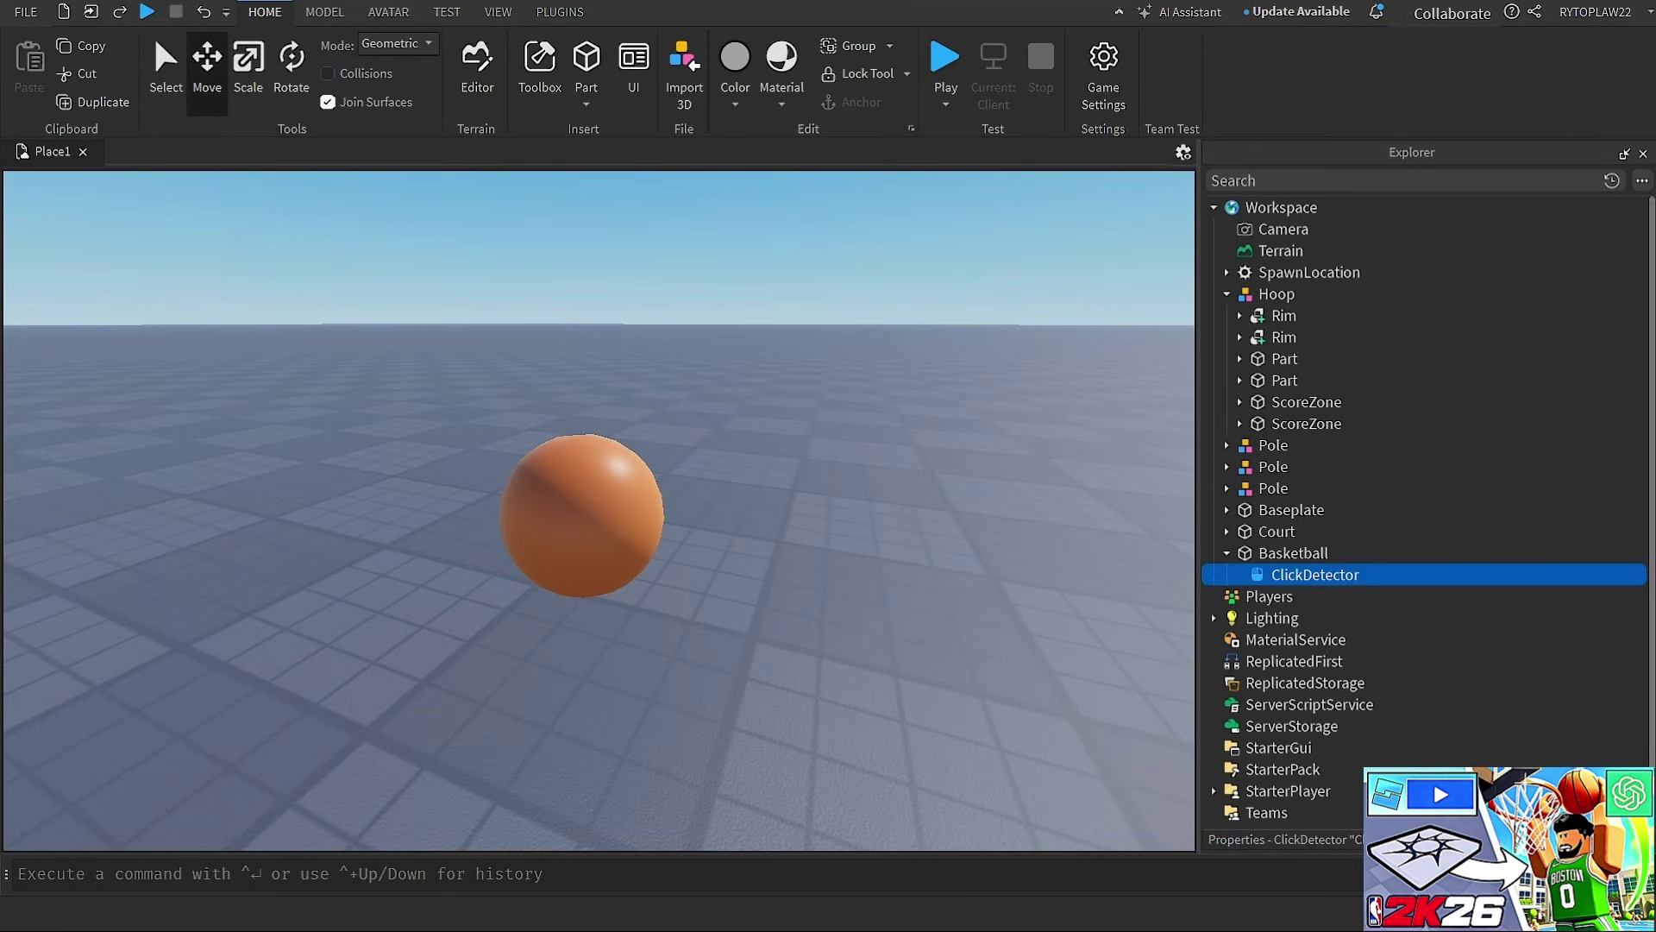
Add a Script to the Basketball and replace its default code with the guide's ball-shooting code
click(1338, 553)
text(s)
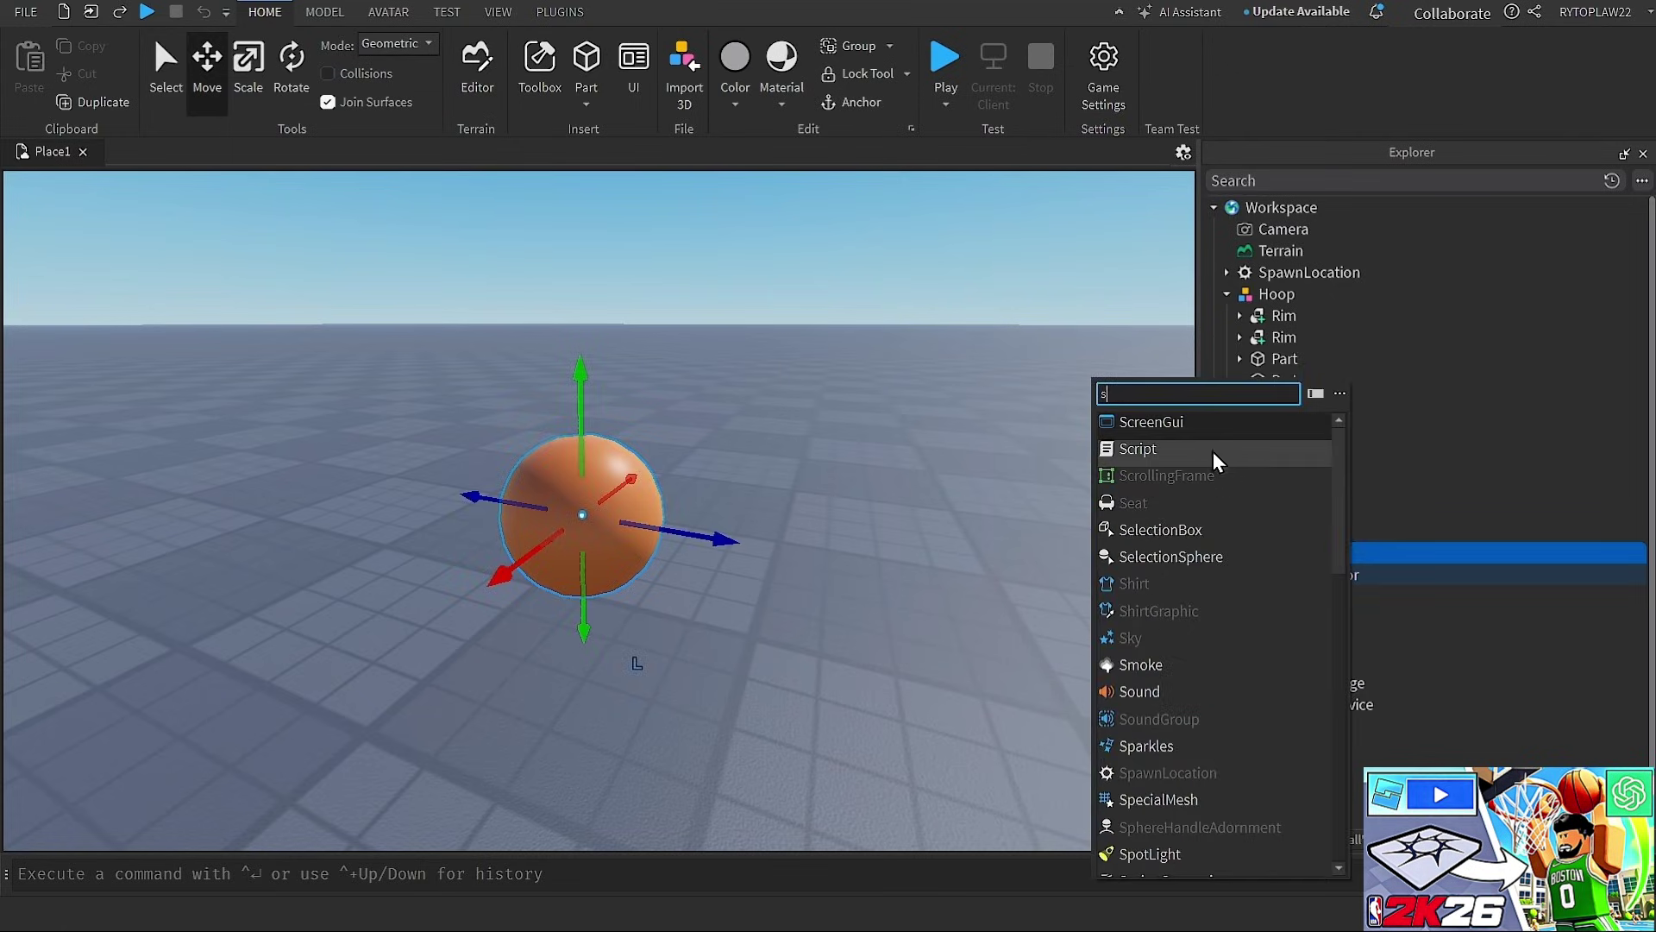
click(1168, 449)
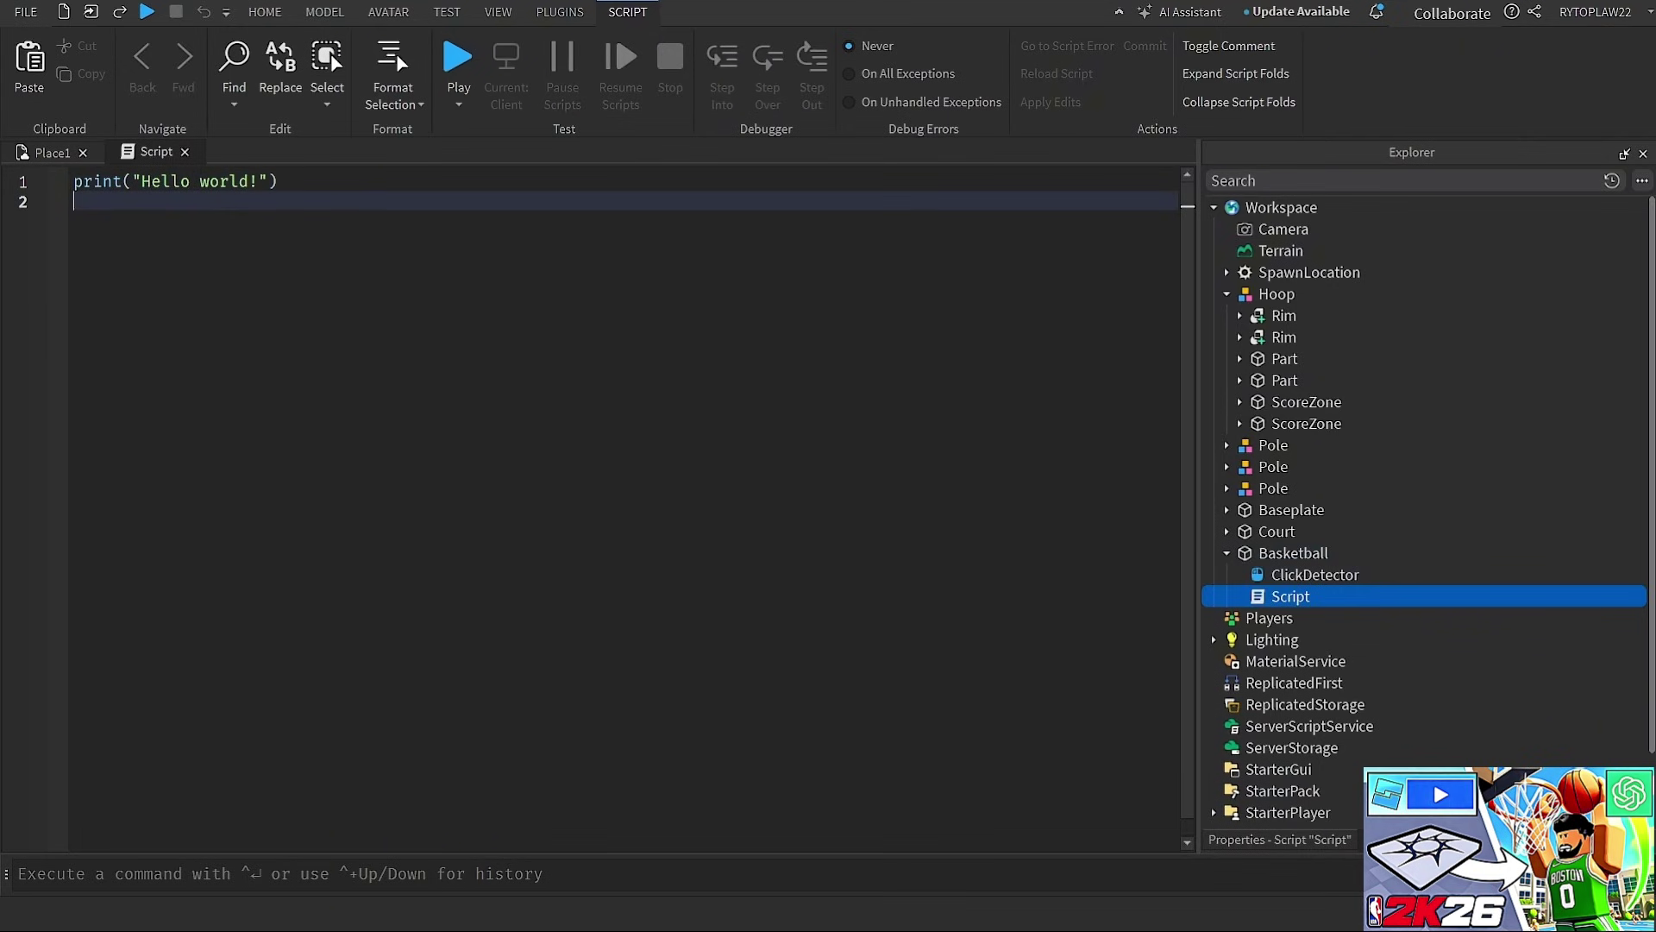
key(ctrl+a)
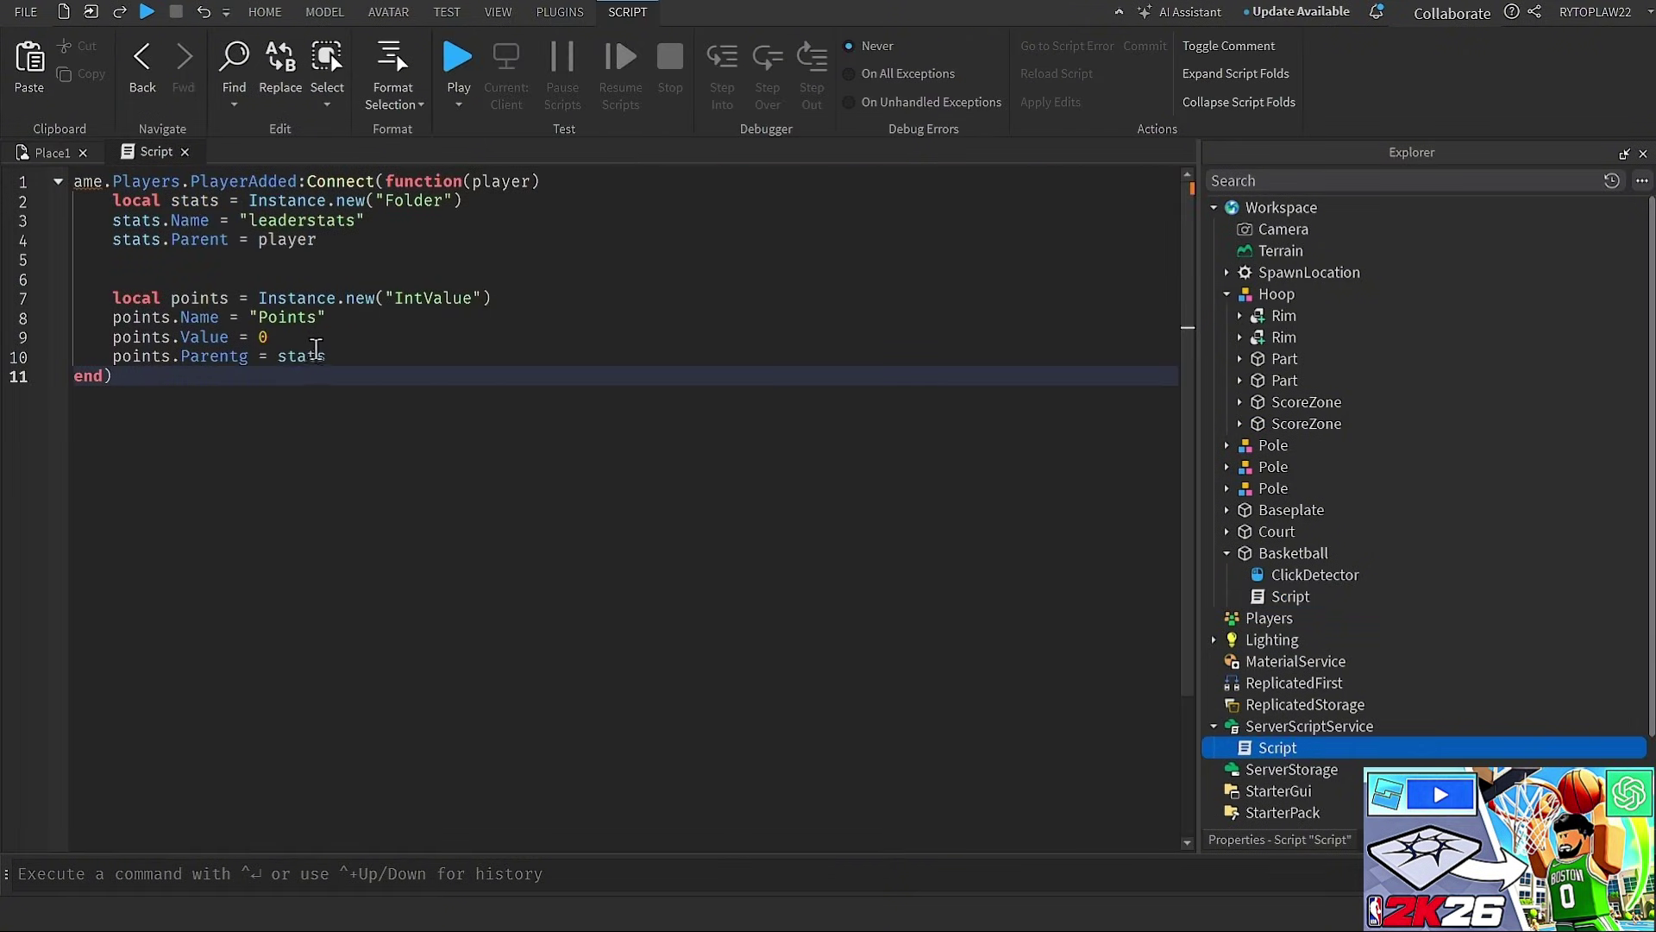
Fix the typos in the ServerScriptService leaderstats script, correcting "Parentg" to "Parent" and "ame" to "game"
click(250, 358)
key(BackSpace)
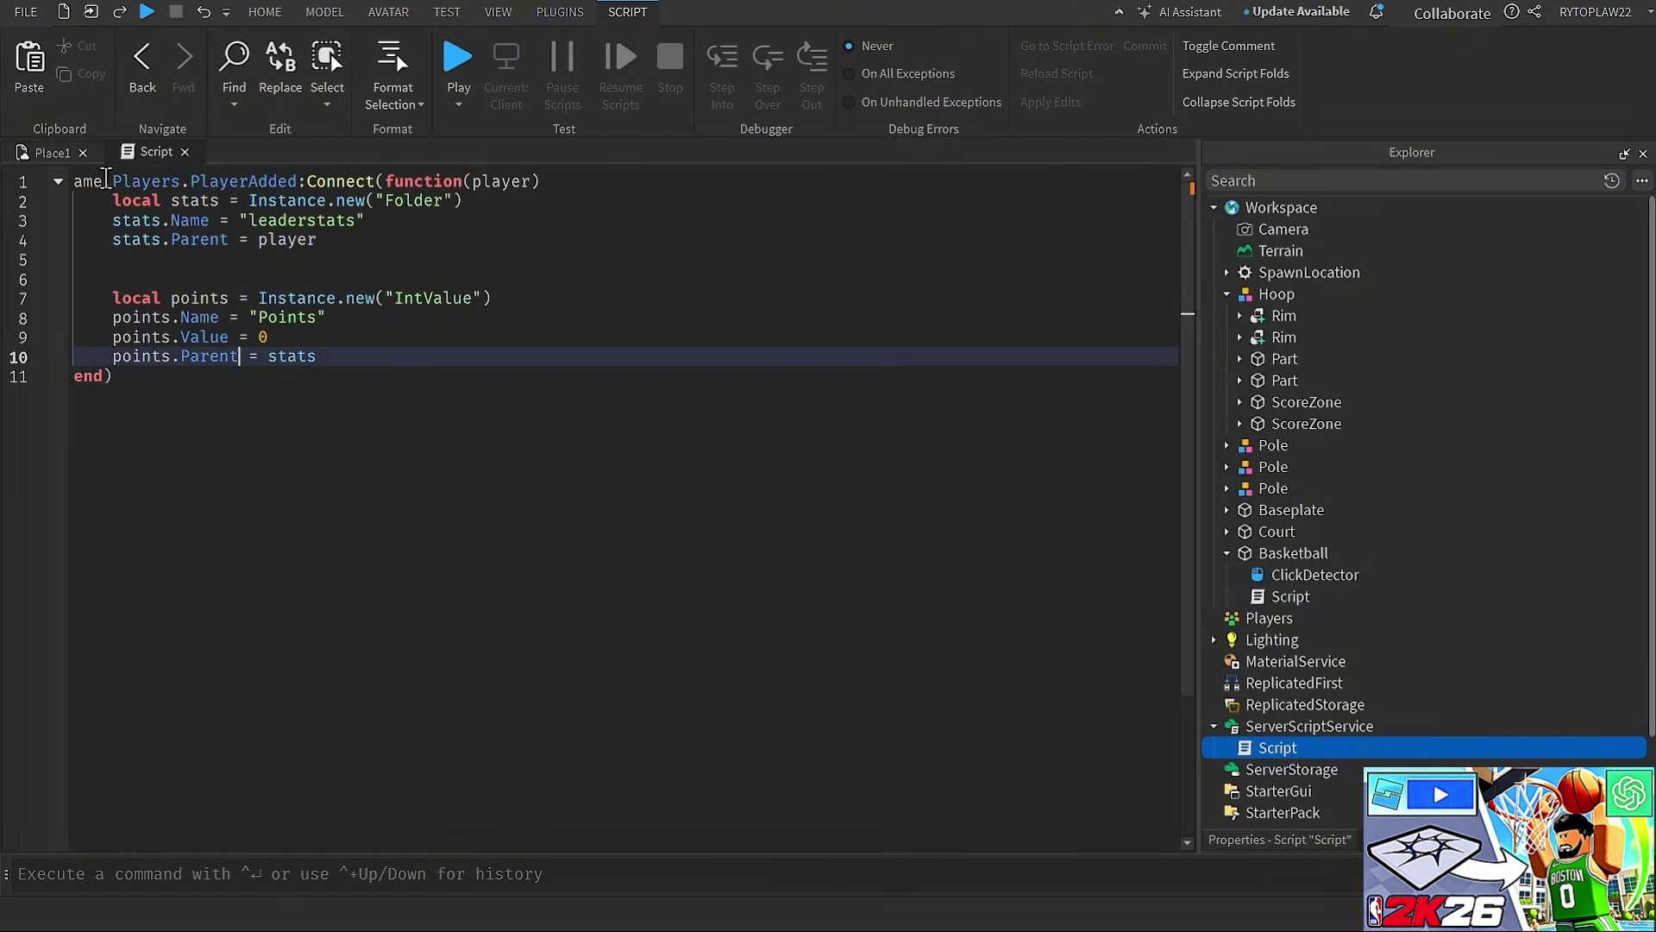
click(76, 180)
text(g)
click(257, 356)
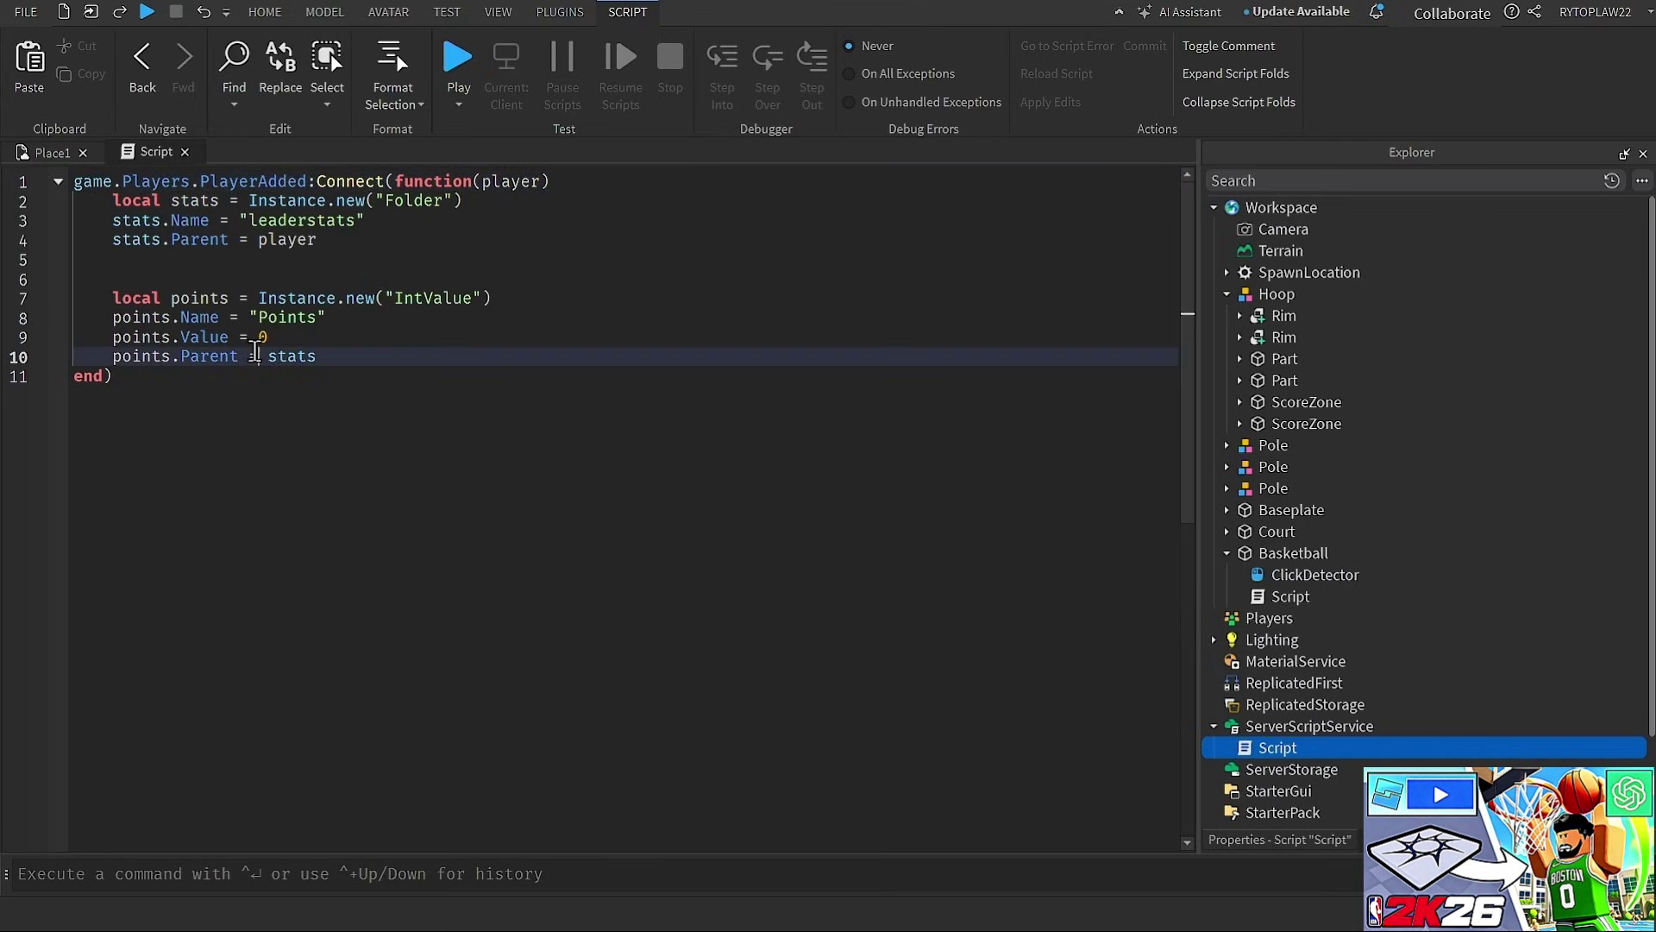
Switch to ChatGPT and read the guide's Score Detection Script and Track Who Shot the Ball sections
key(alt+Tab)
scroll(1165, 529, down, 1)
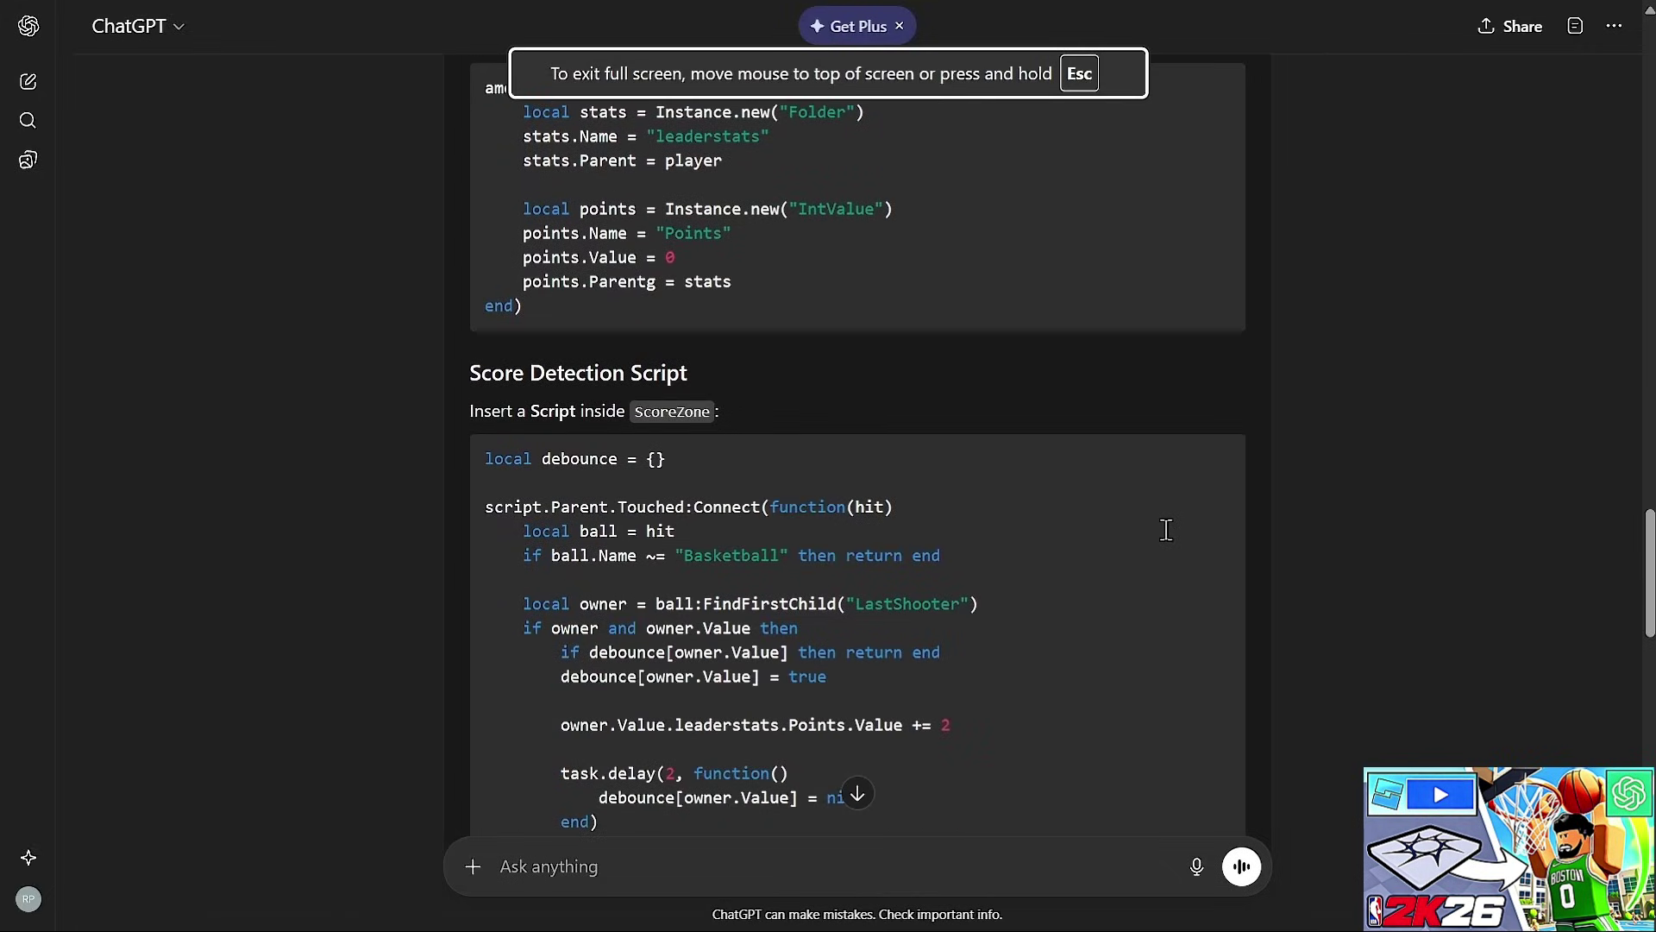
scroll(1108, 491, up, 1)
scroll(1086, 466, up, 1)
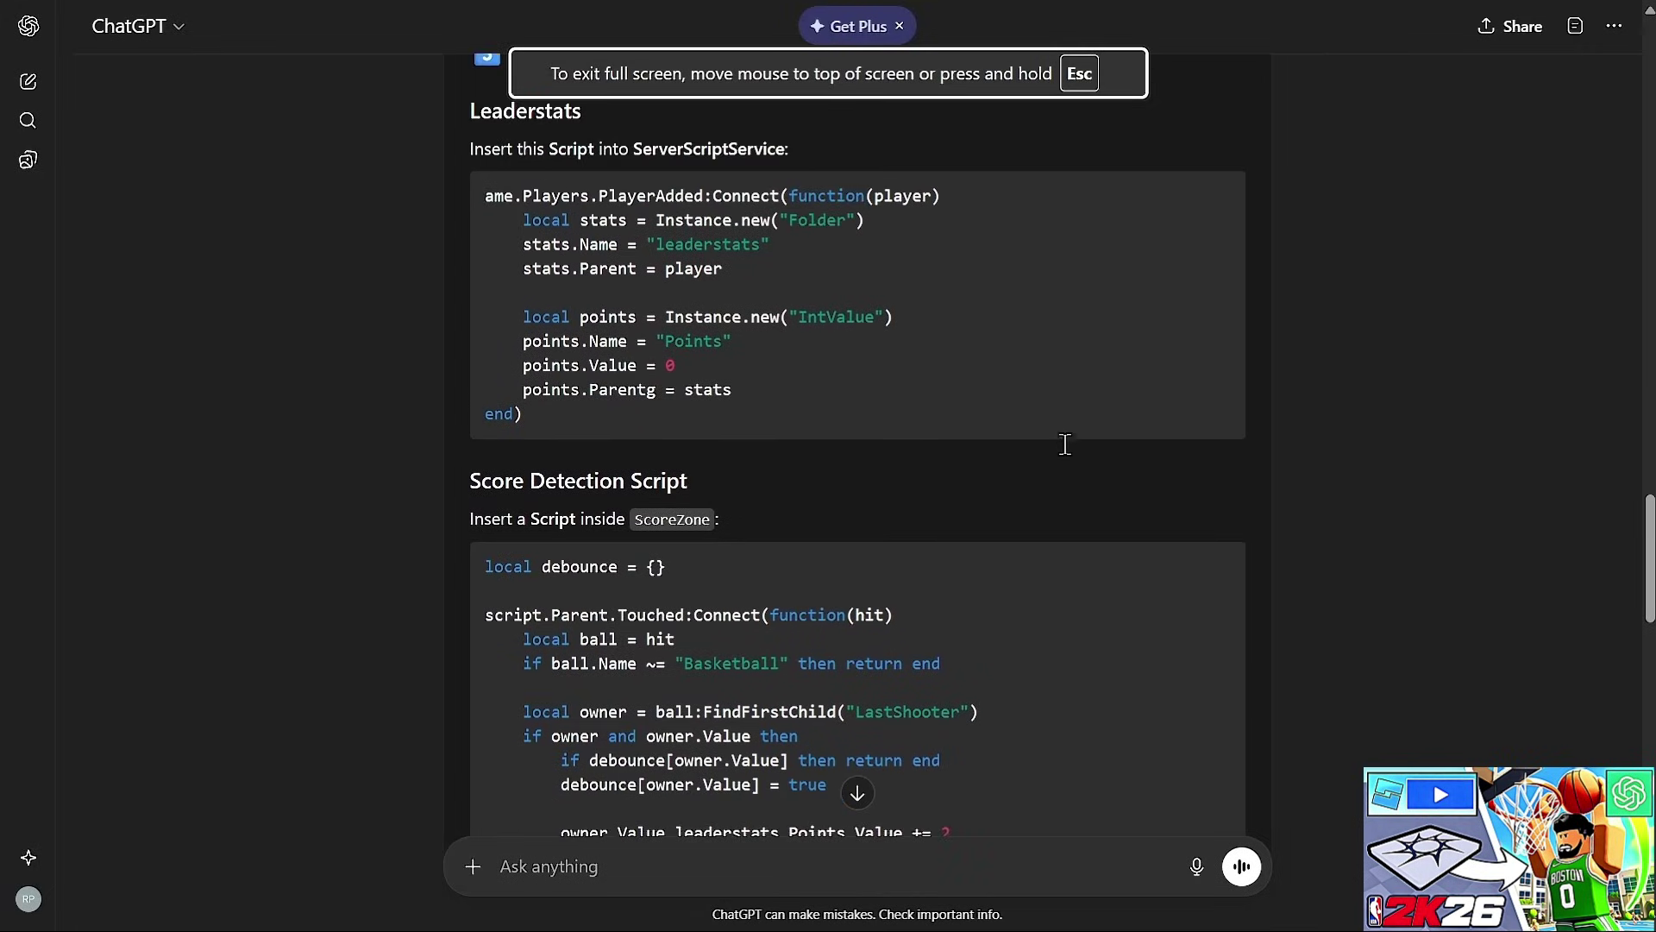
scroll(1046, 433, down, 2)
scroll(1042, 437, down, 2)
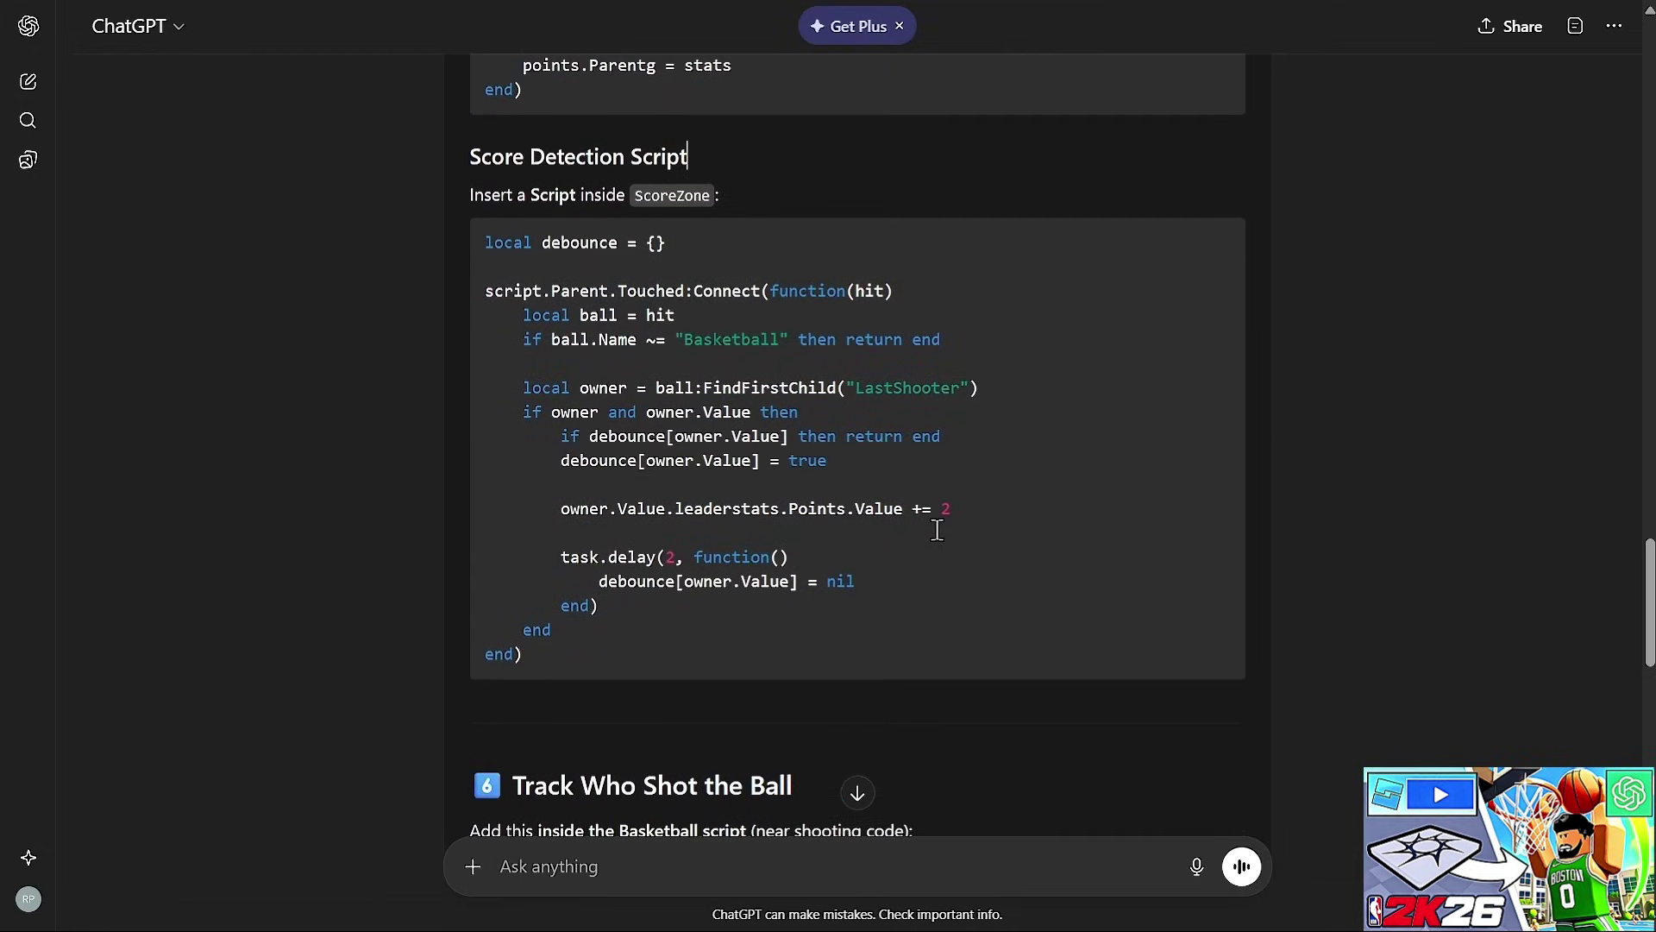
scroll(914, 496, down, 1)
scroll(901, 475, down, 4)
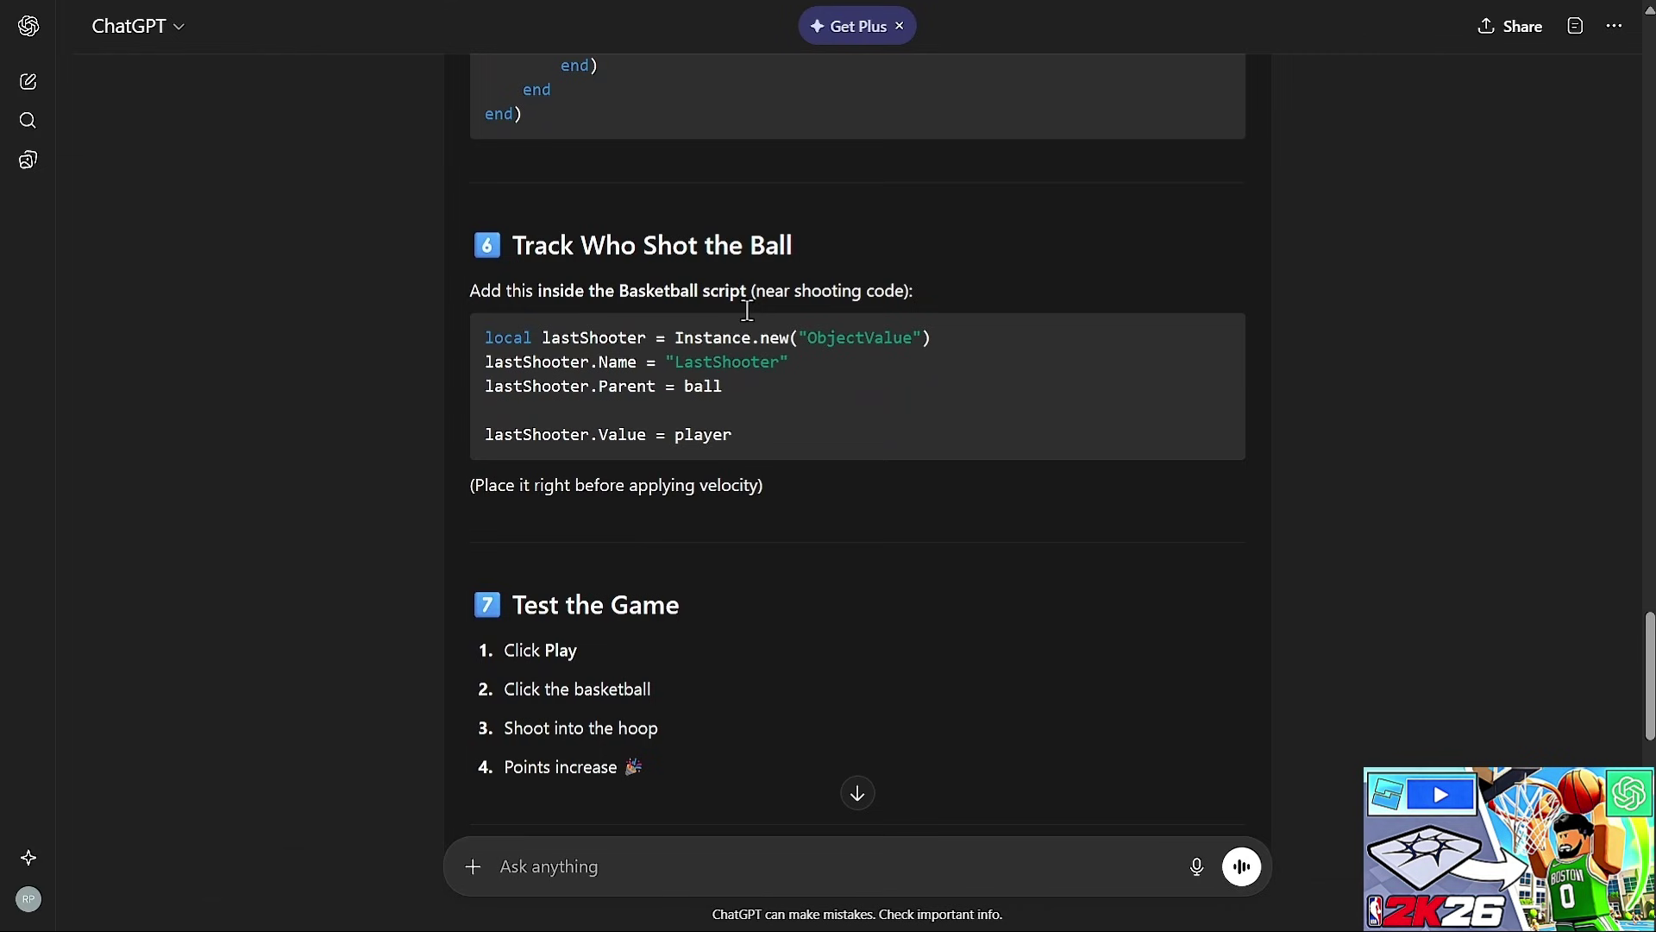
scroll(751, 308, down, 1)
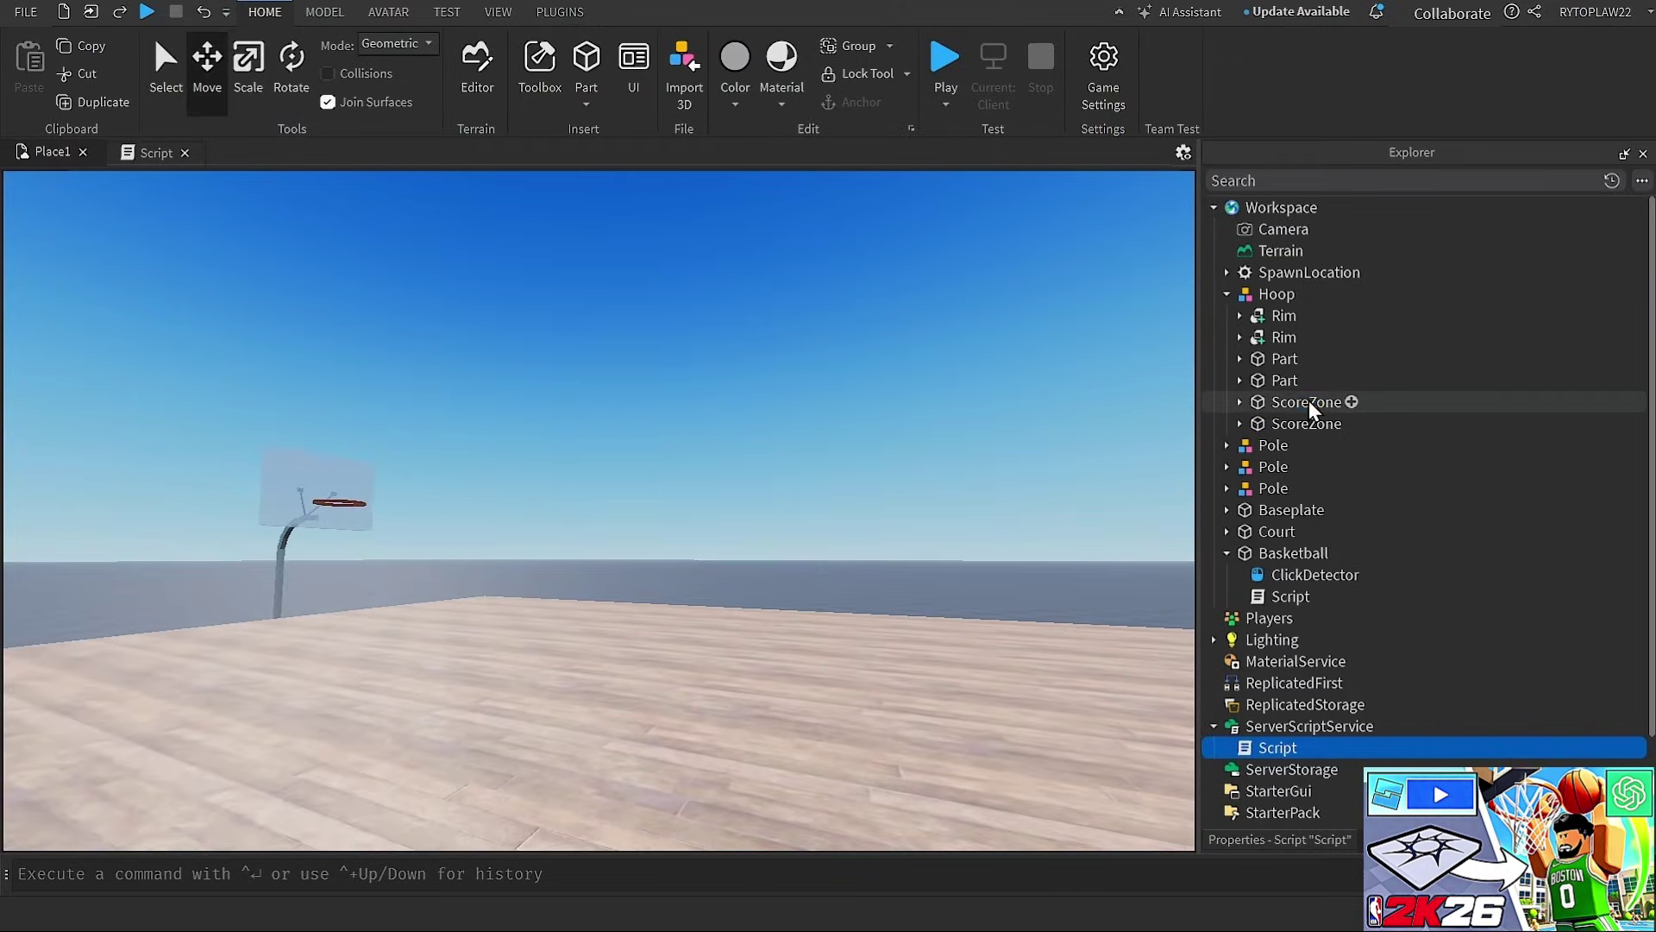
Add a Script to the first ScoreZone in the Hoop and replace its default code with the guide's score detection code
click(1307, 401)
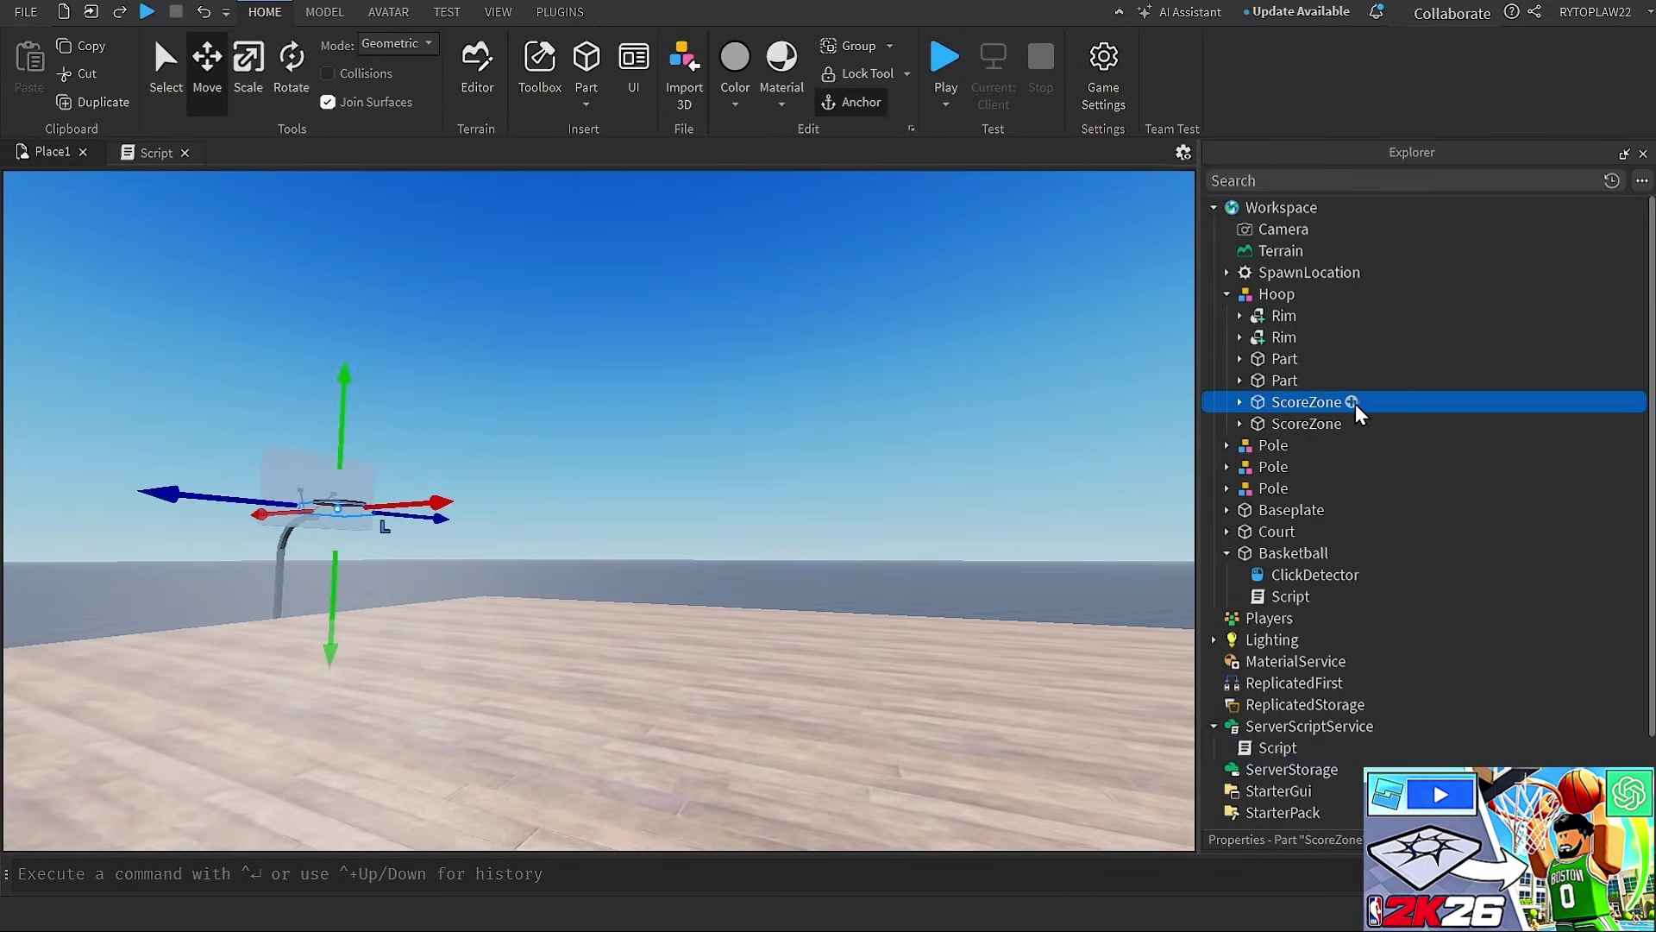
click(1352, 402)
click(1194, 470)
key(ctrl+a)
click(29, 69)
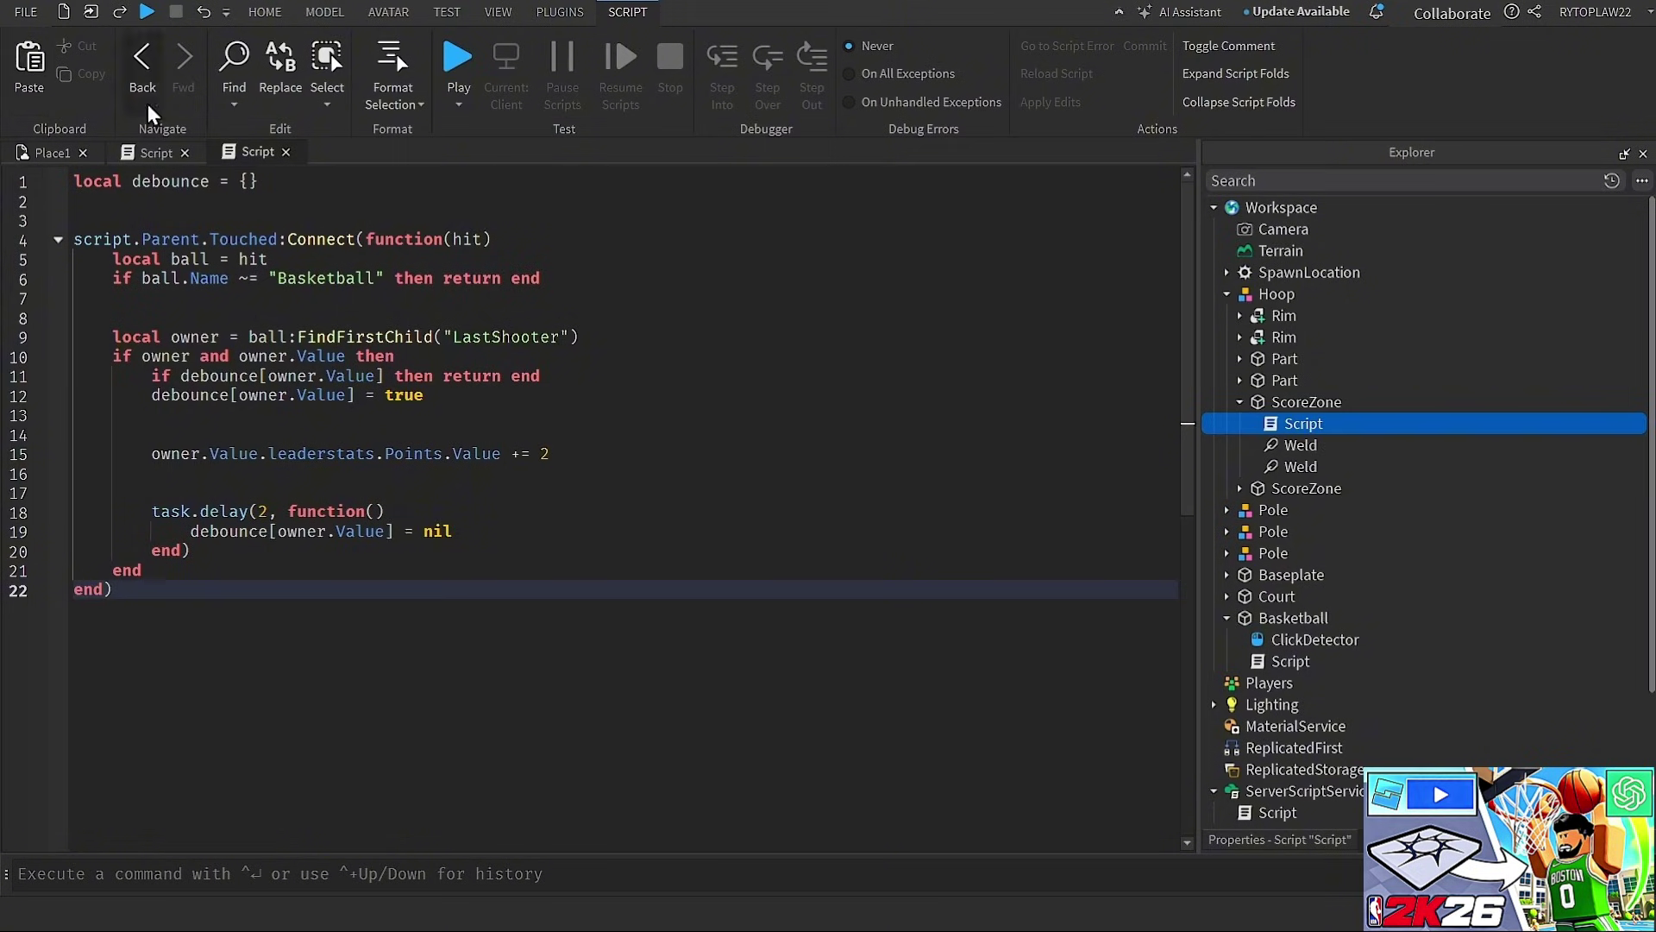
Duplicate the score detection Script into the second ScoreZone and close the open scripts
click(1296, 424)
key(ctrl+d)
drag(1299, 445, 1302, 522)
click(285, 151)
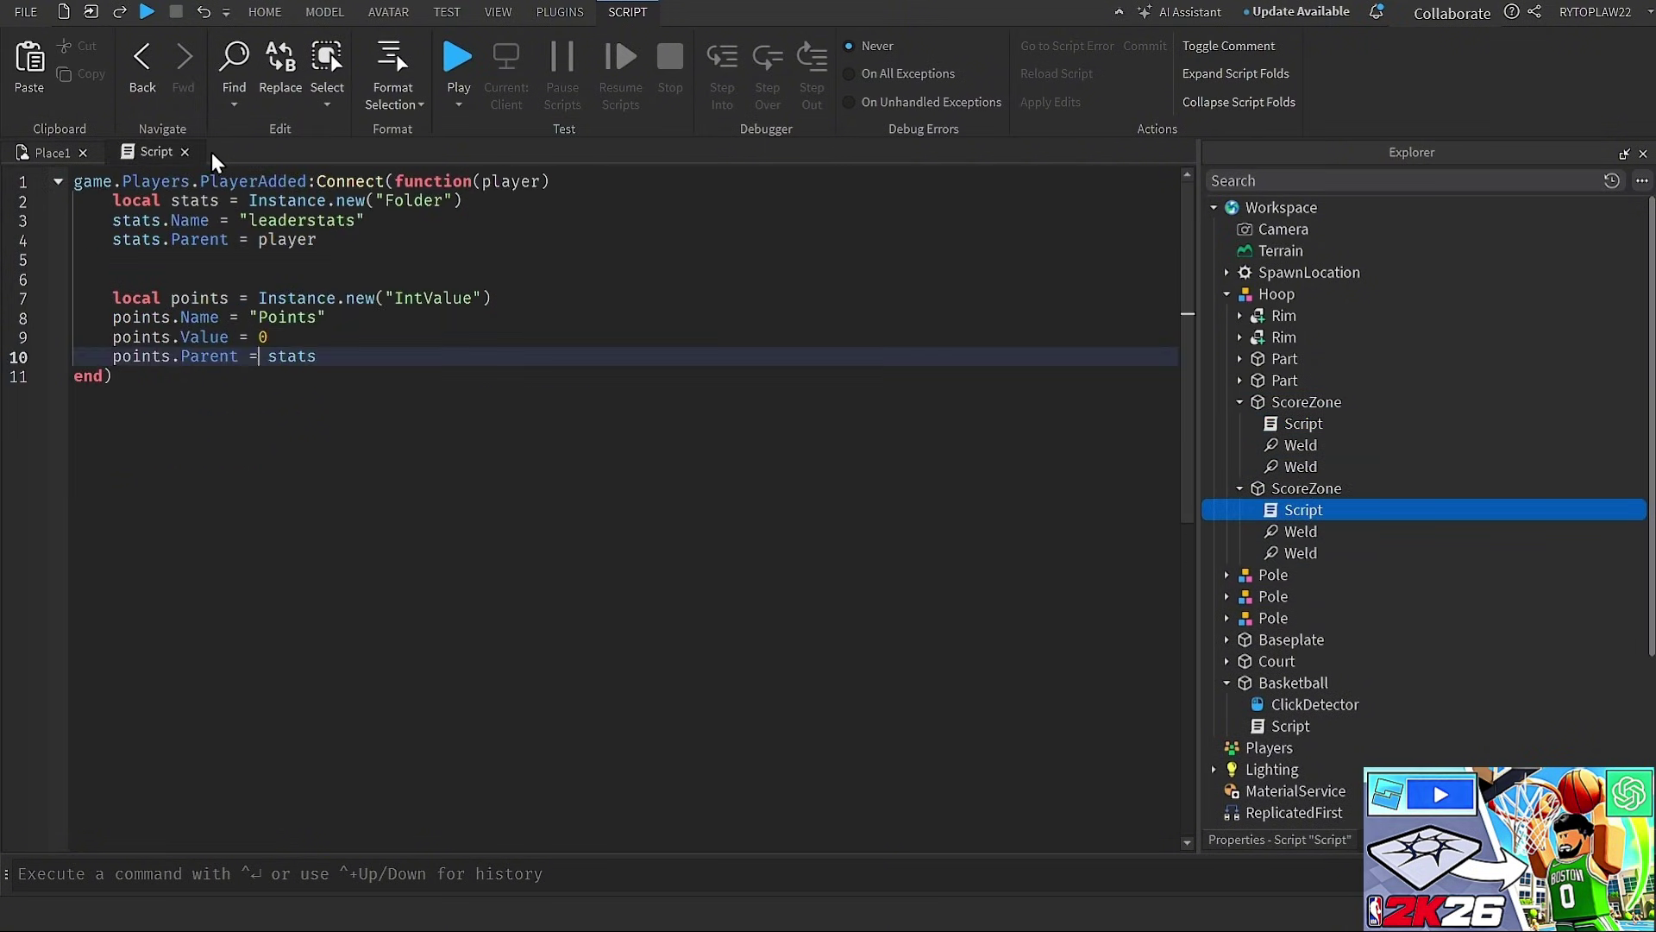
click(184, 151)
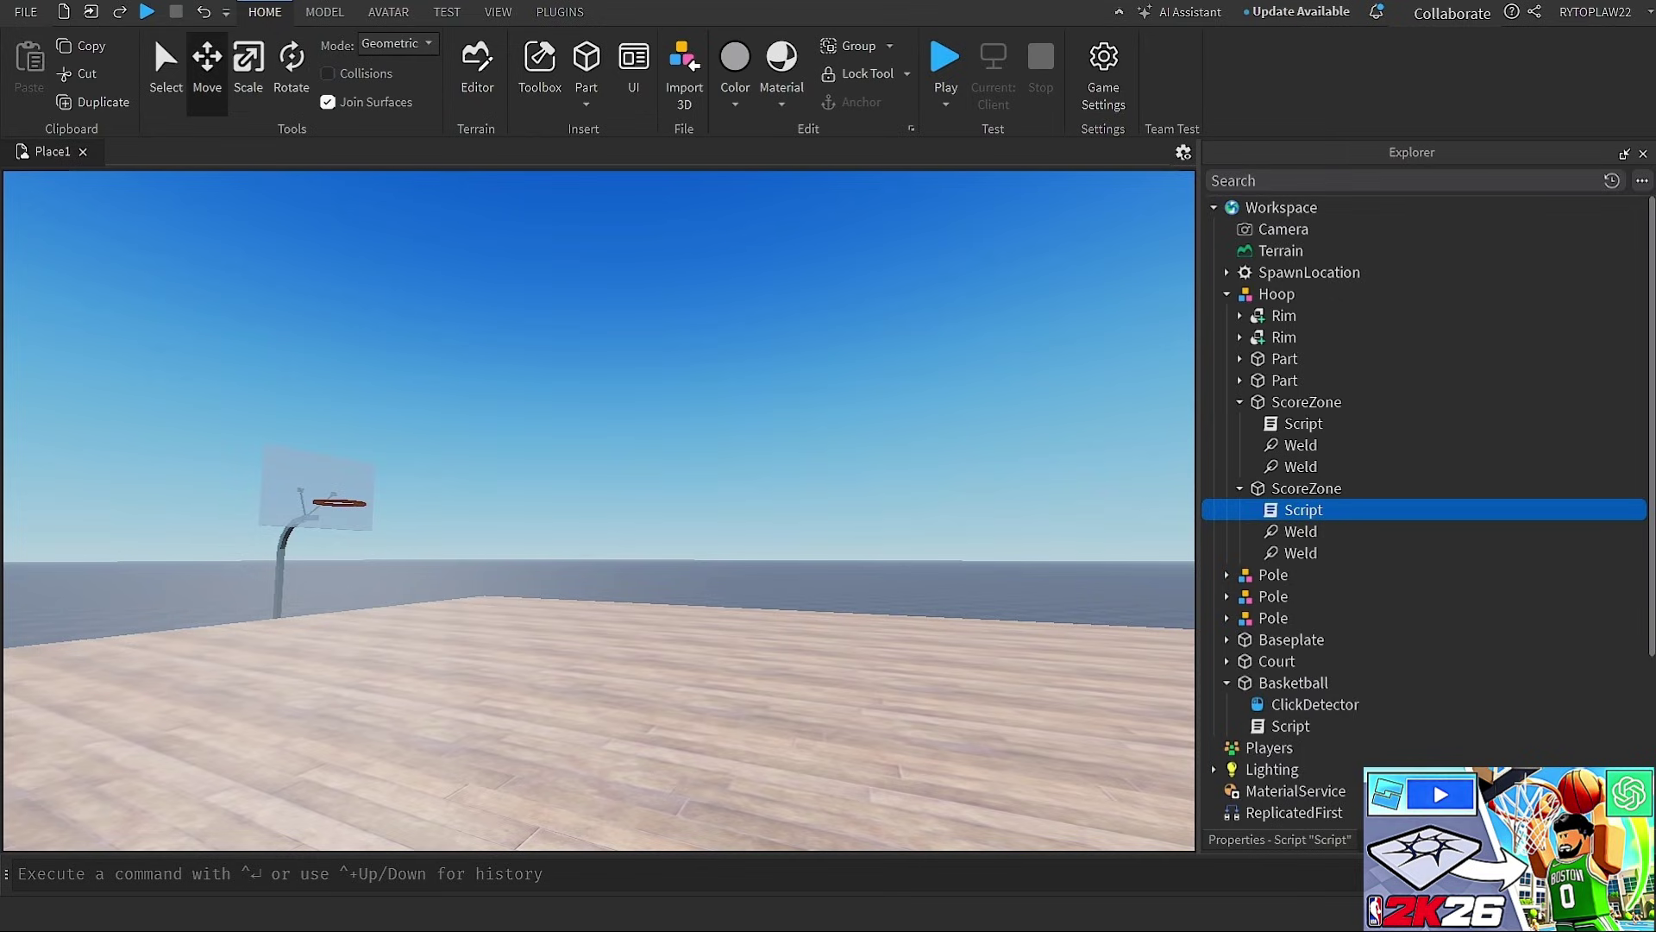
Insert the guide's LastShooter ObjectValue code after the ball.Position line in the Basketball's script
double_click(1291, 726)
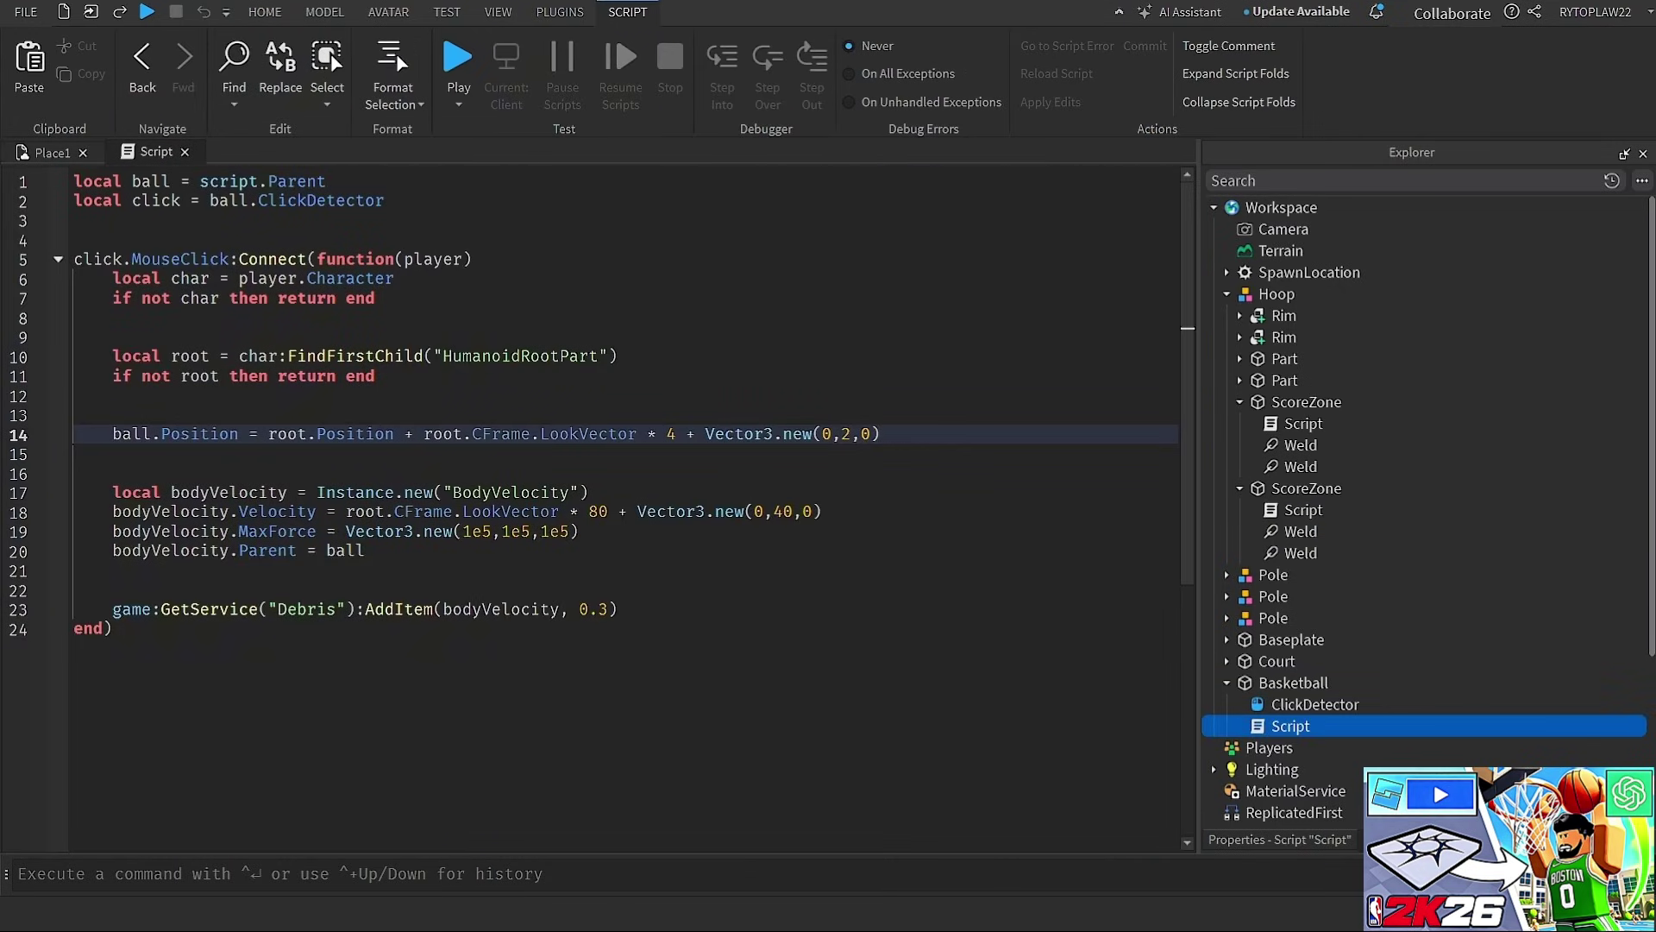
key(Return)
key(Return)
text(local lastShooter = Instance.new("ObjectValue") lastShooter.Name = "LastShooter" lastShooter.Parent = ball   lastShooter.Value = player)
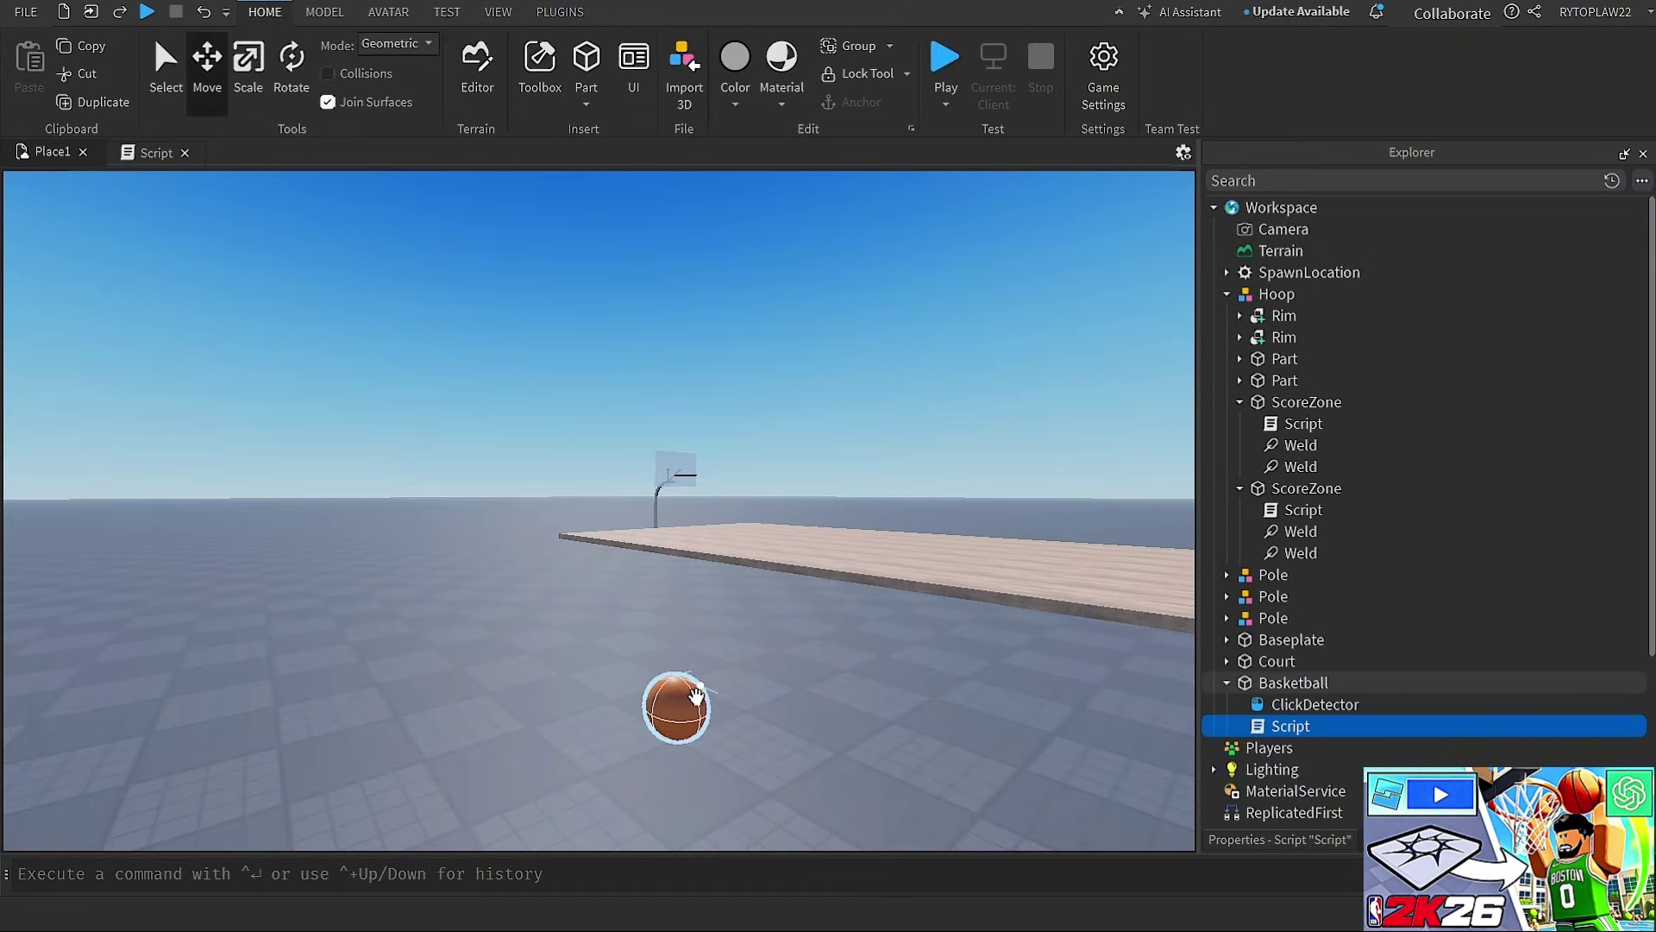
Move the Basketball onto the wooden court in front of the hoop
mouse_move(681, 698)
mouse_down()
mouse_move(685, 668)
mouse_move(665, 693)
mouse_up()
key(w)
key(w)
key(s)
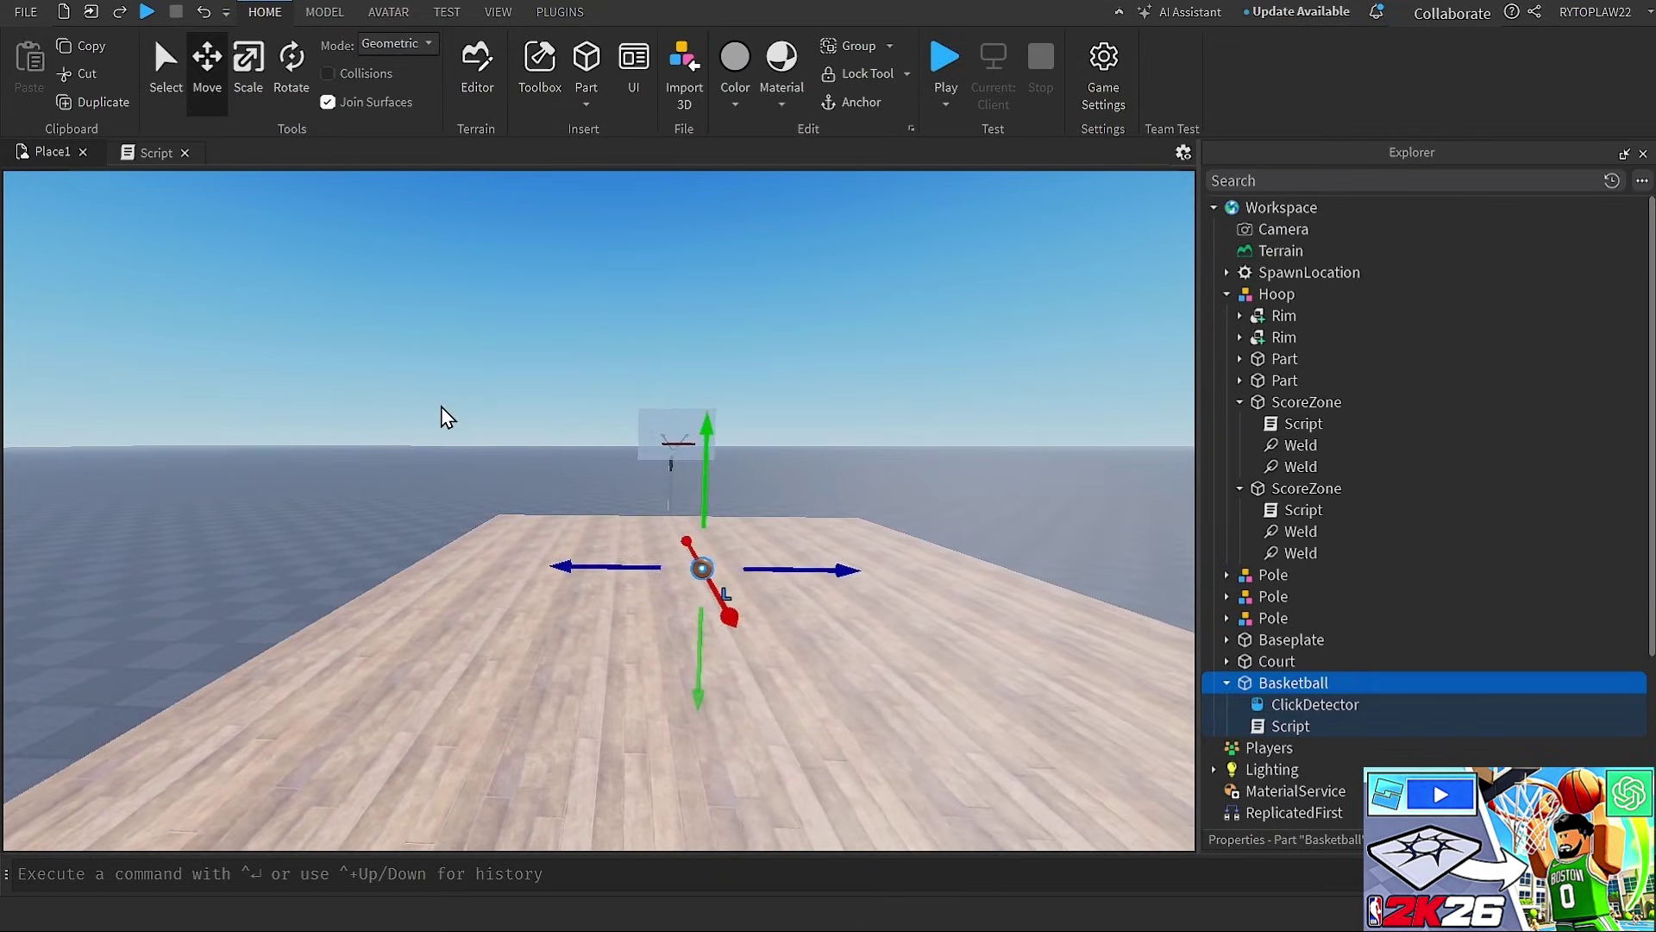
key(w)
key(d)
key(s)
right_drag(628, 543, 628, 542)
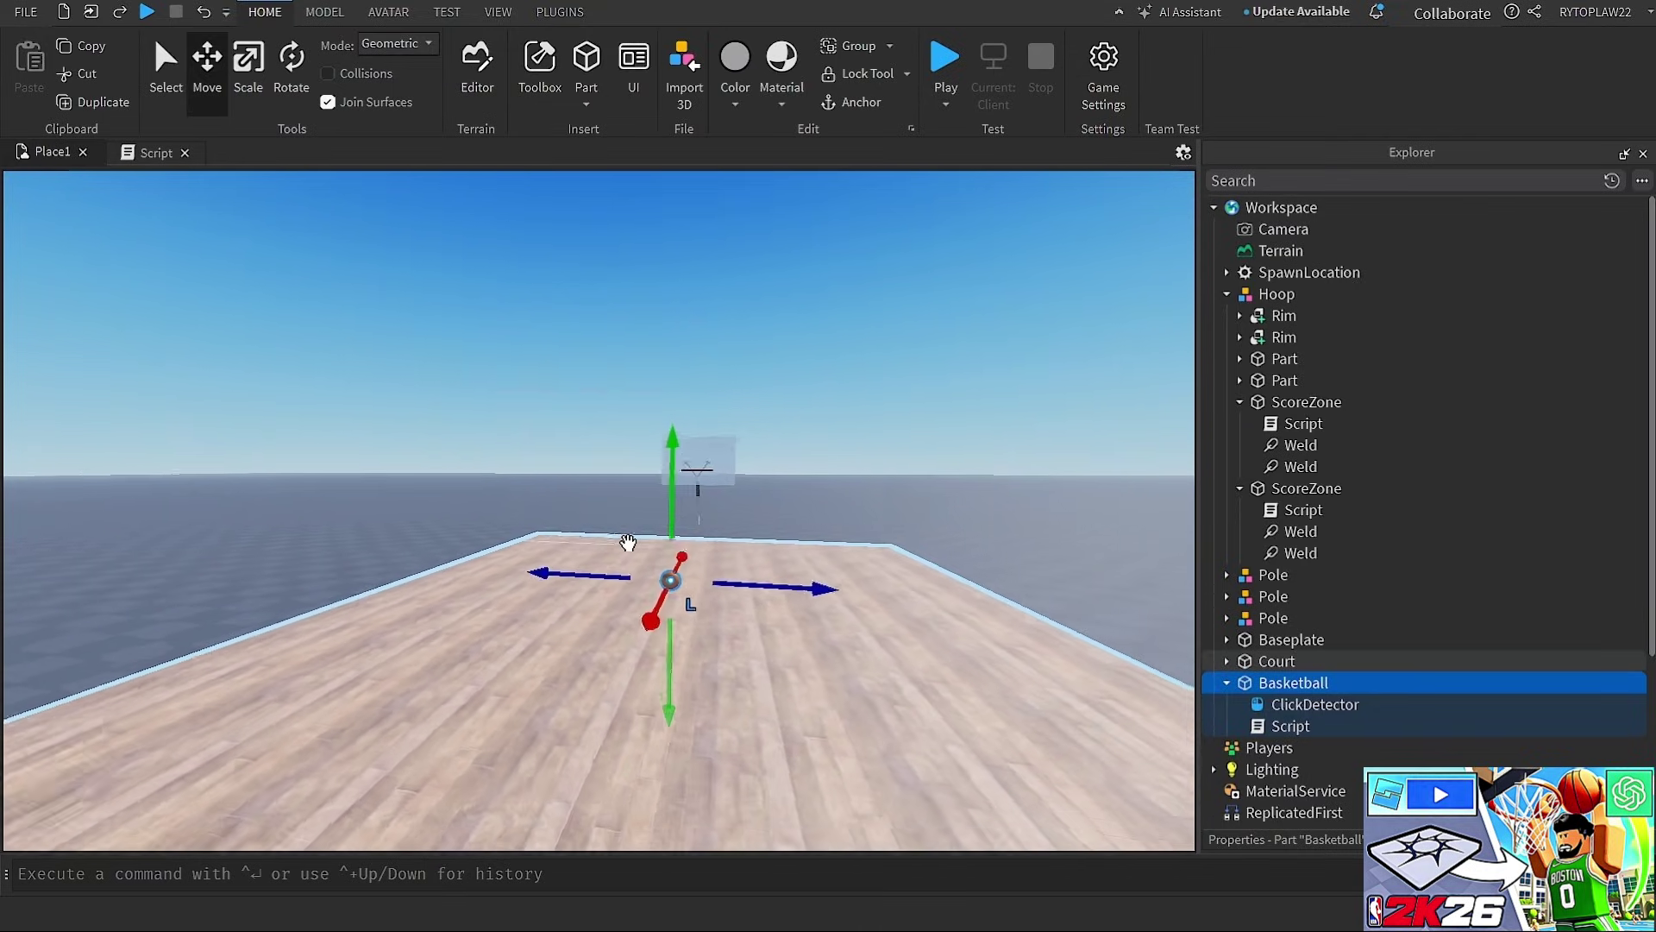
key(a)
key(d)
key(w)
right_drag(687, 423, 687, 423)
key(a)
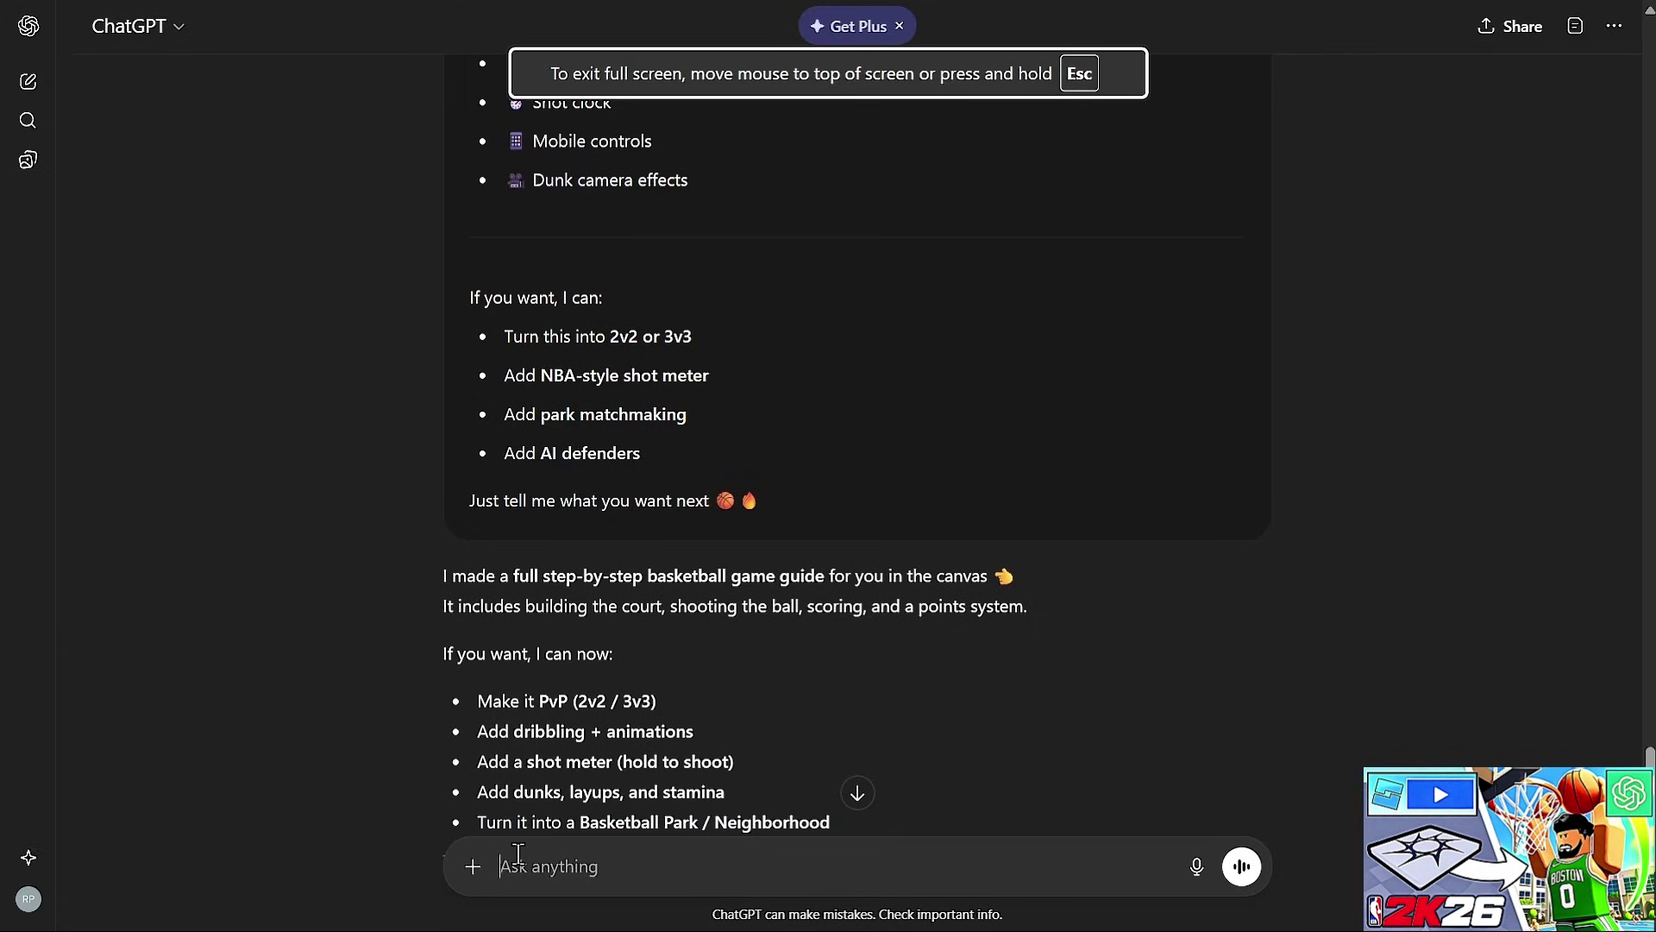
Ask ChatGPT "give me the full baskaetball scrip", look through the reply, and return to Roblox Studio
text(give me the full baskaetball scrip)
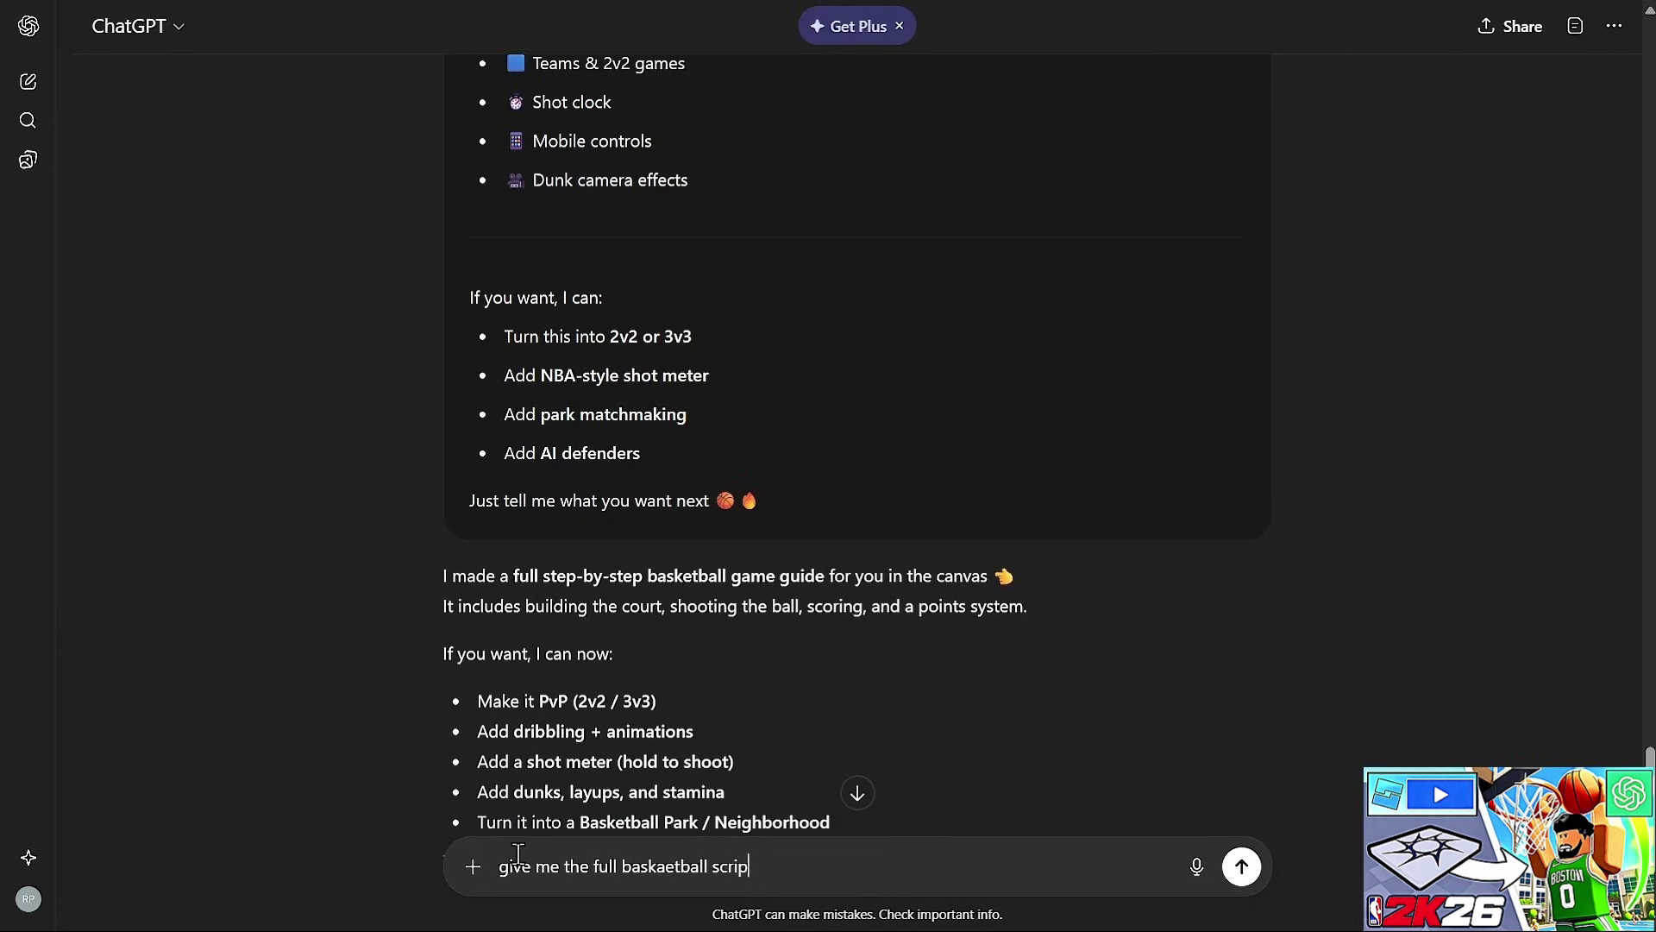
key(Return)
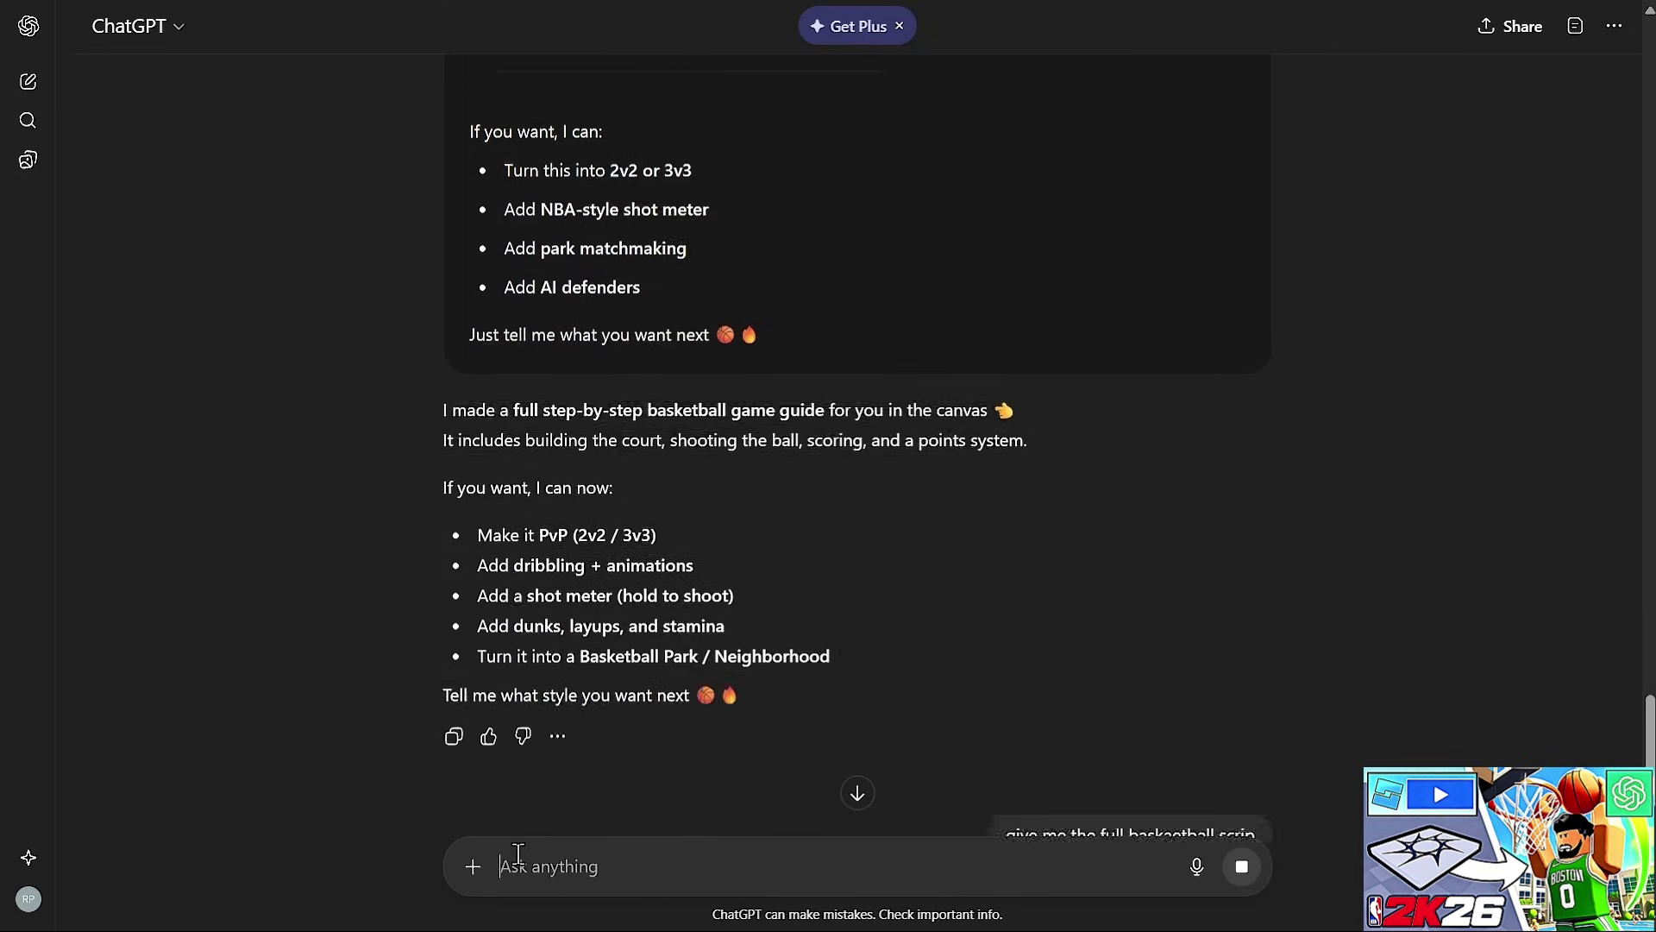
scroll(681, 546, up, 7)
scroll(665, 552, up, 4)
scroll(649, 559, down, 18)
scroll(637, 552, up, 4)
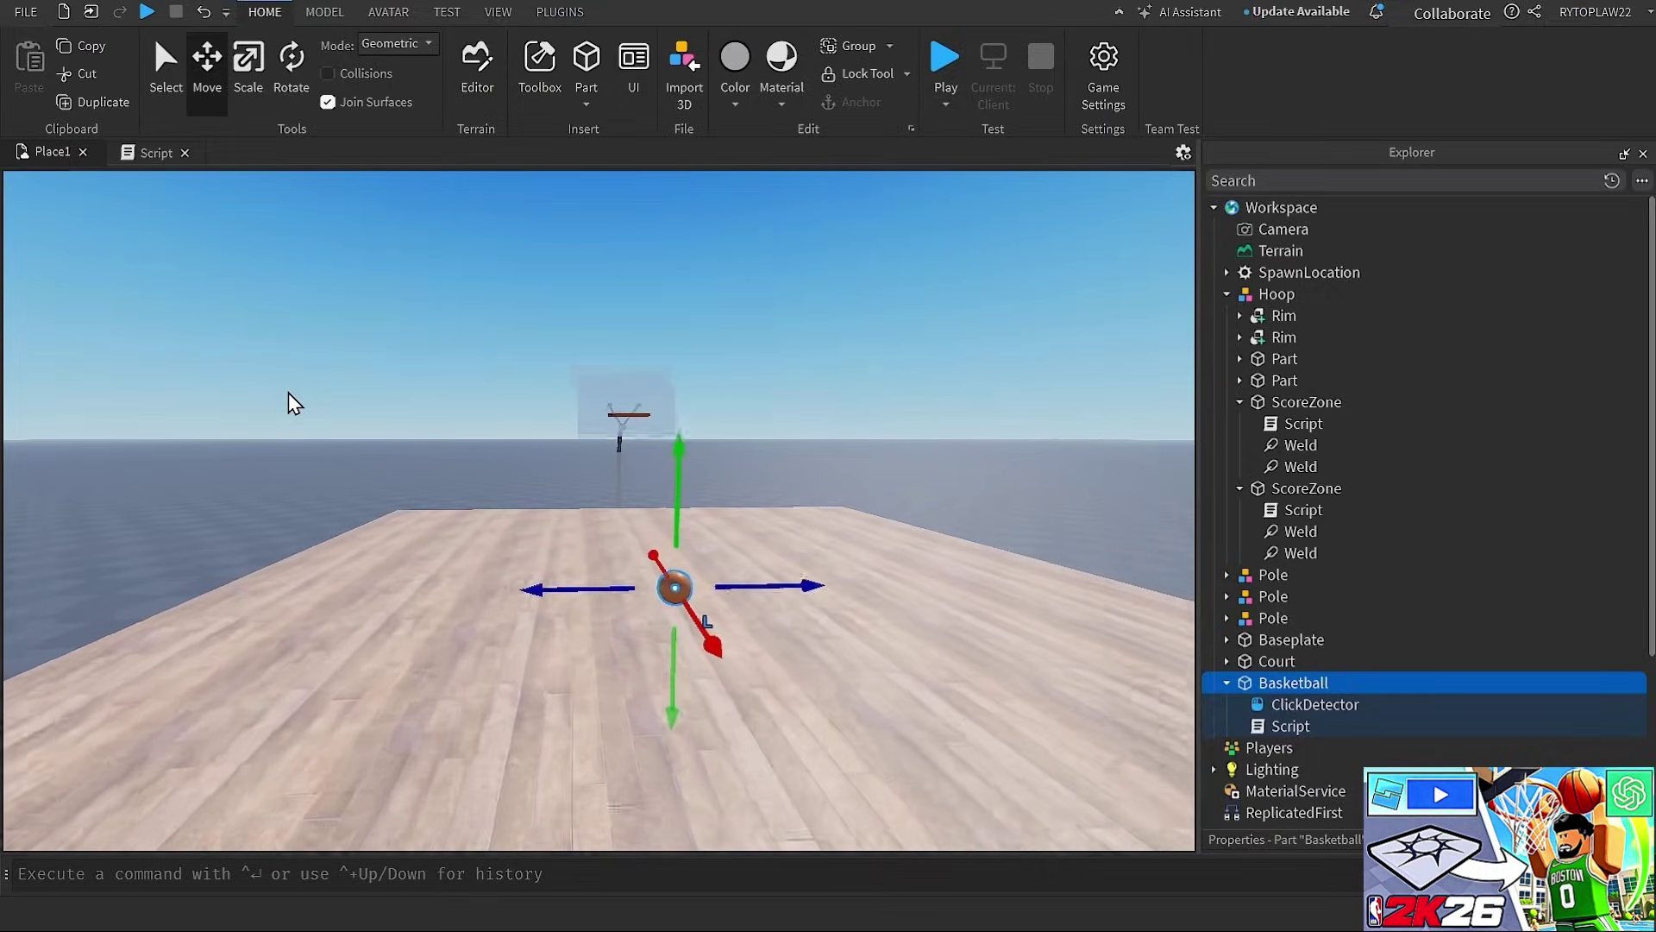
scroll(599, 511, up, 4)
scroll(599, 510, down, 4)
scroll(599, 511, up, 4)
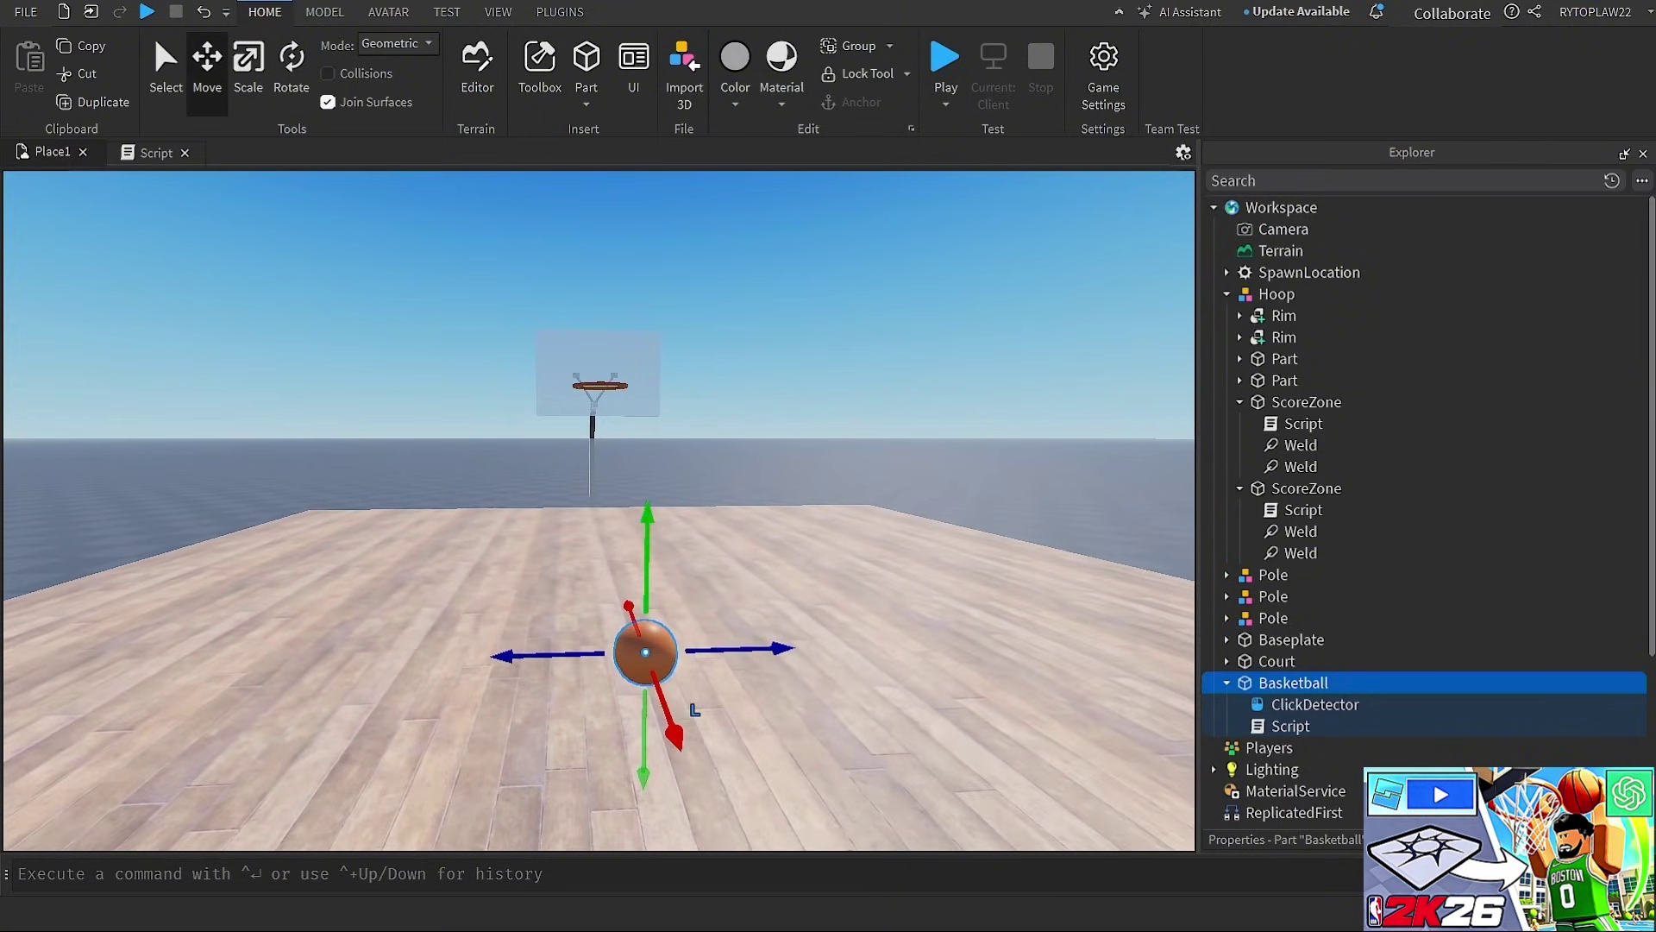
Rename the Basketball part to BasketballTool
click(1270, 660)
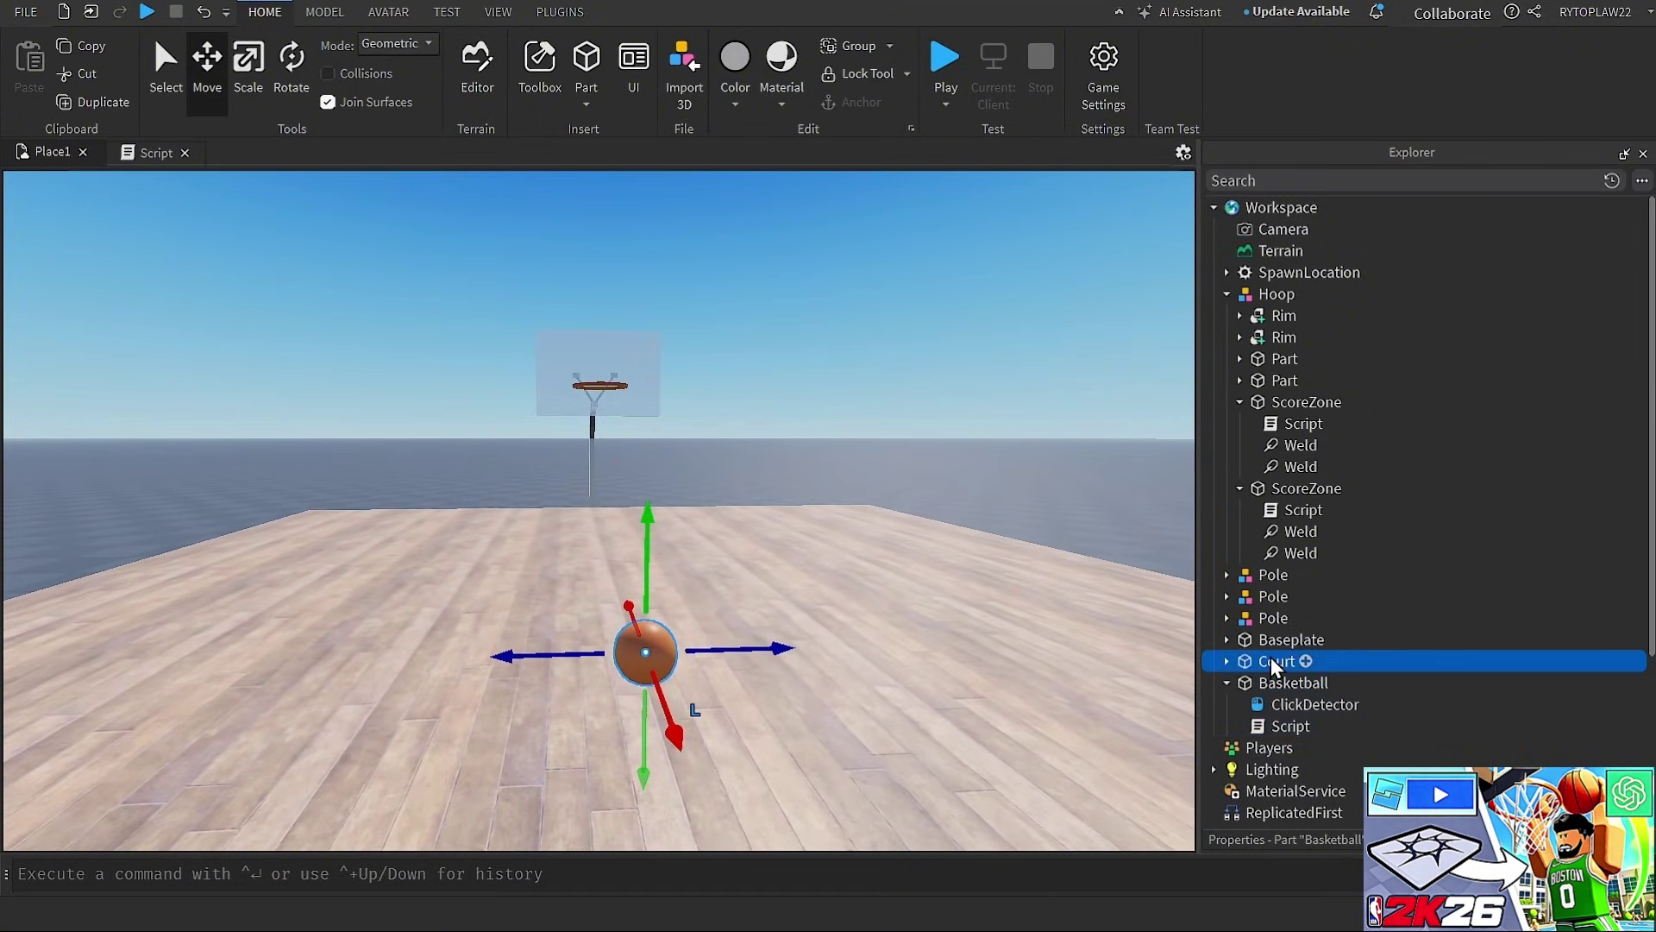
click(1272, 681)
click(1271, 676)
text(Tool)
key(Return)
right_click(1332, 681)
click(1314, 681)
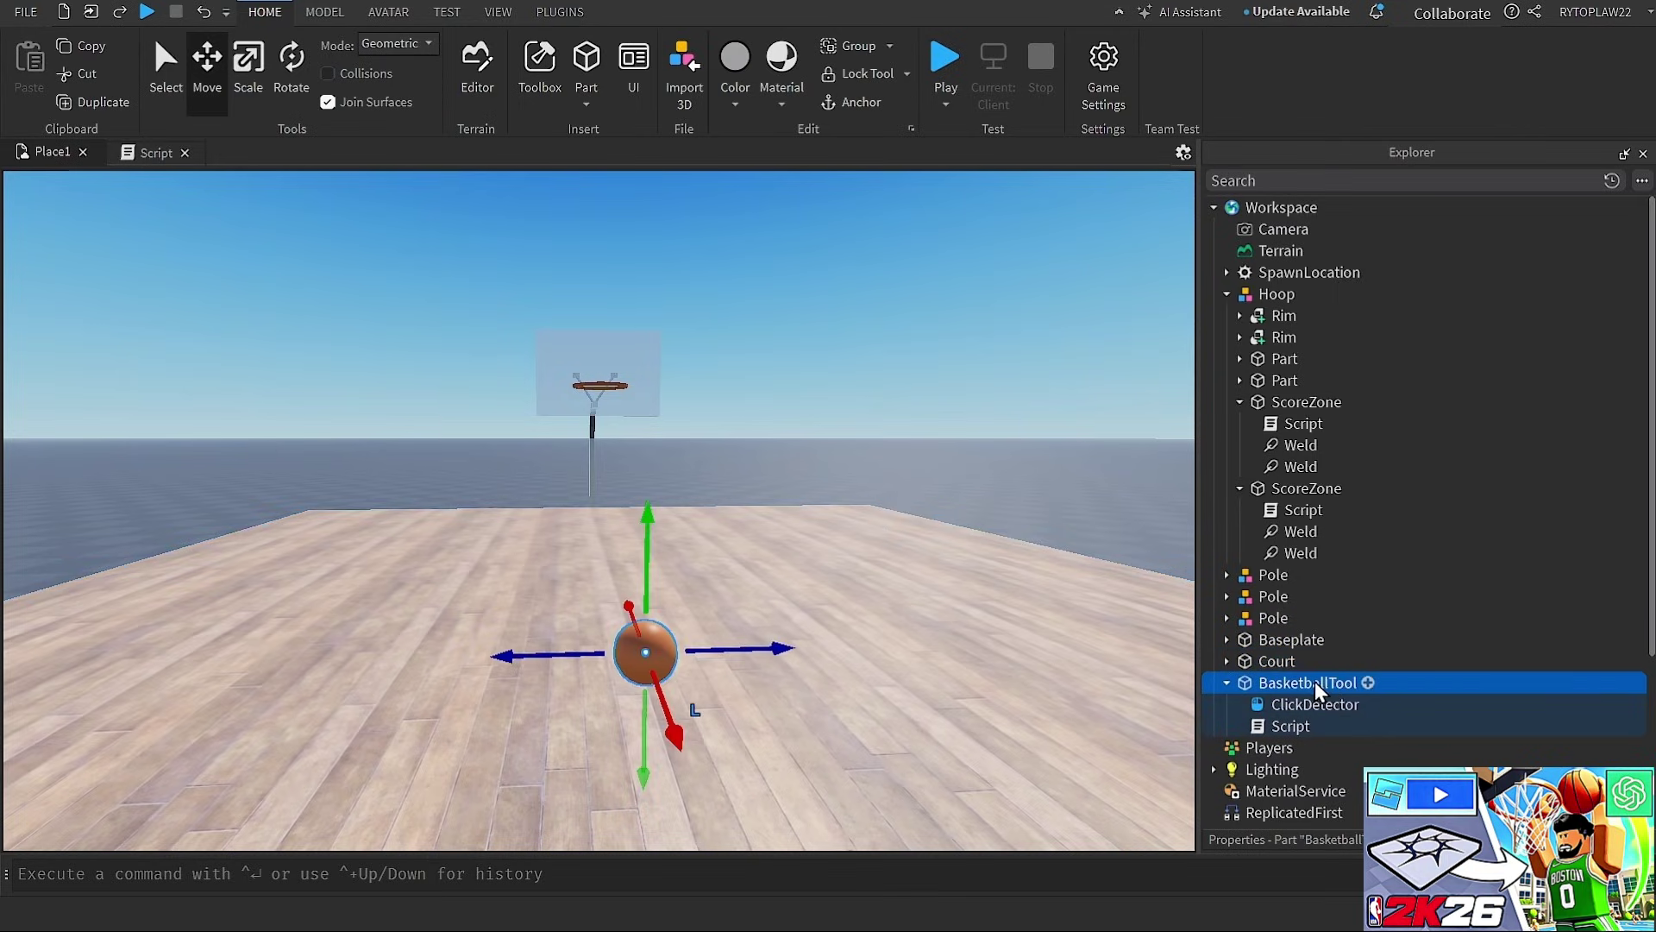
click(1277, 670)
click(1281, 682)
Insert a Tool into the Workspace and place the BasketballTool part inside it
click(1332, 208)
text(to)
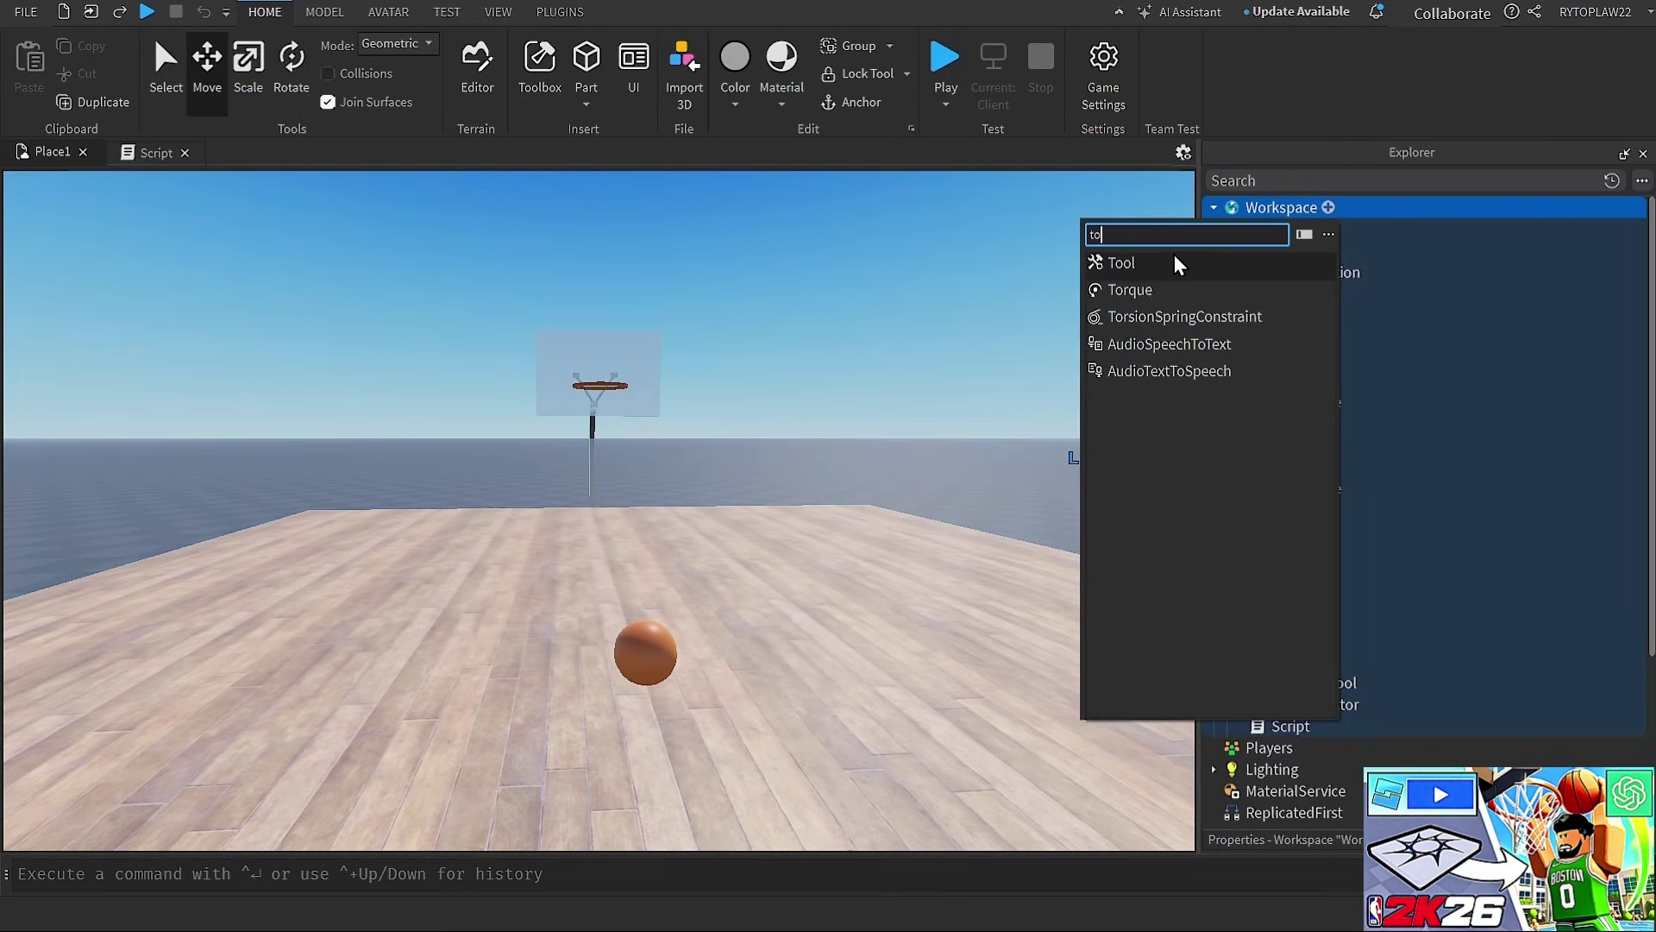
click(1160, 259)
drag(1296, 713, 1258, 299)
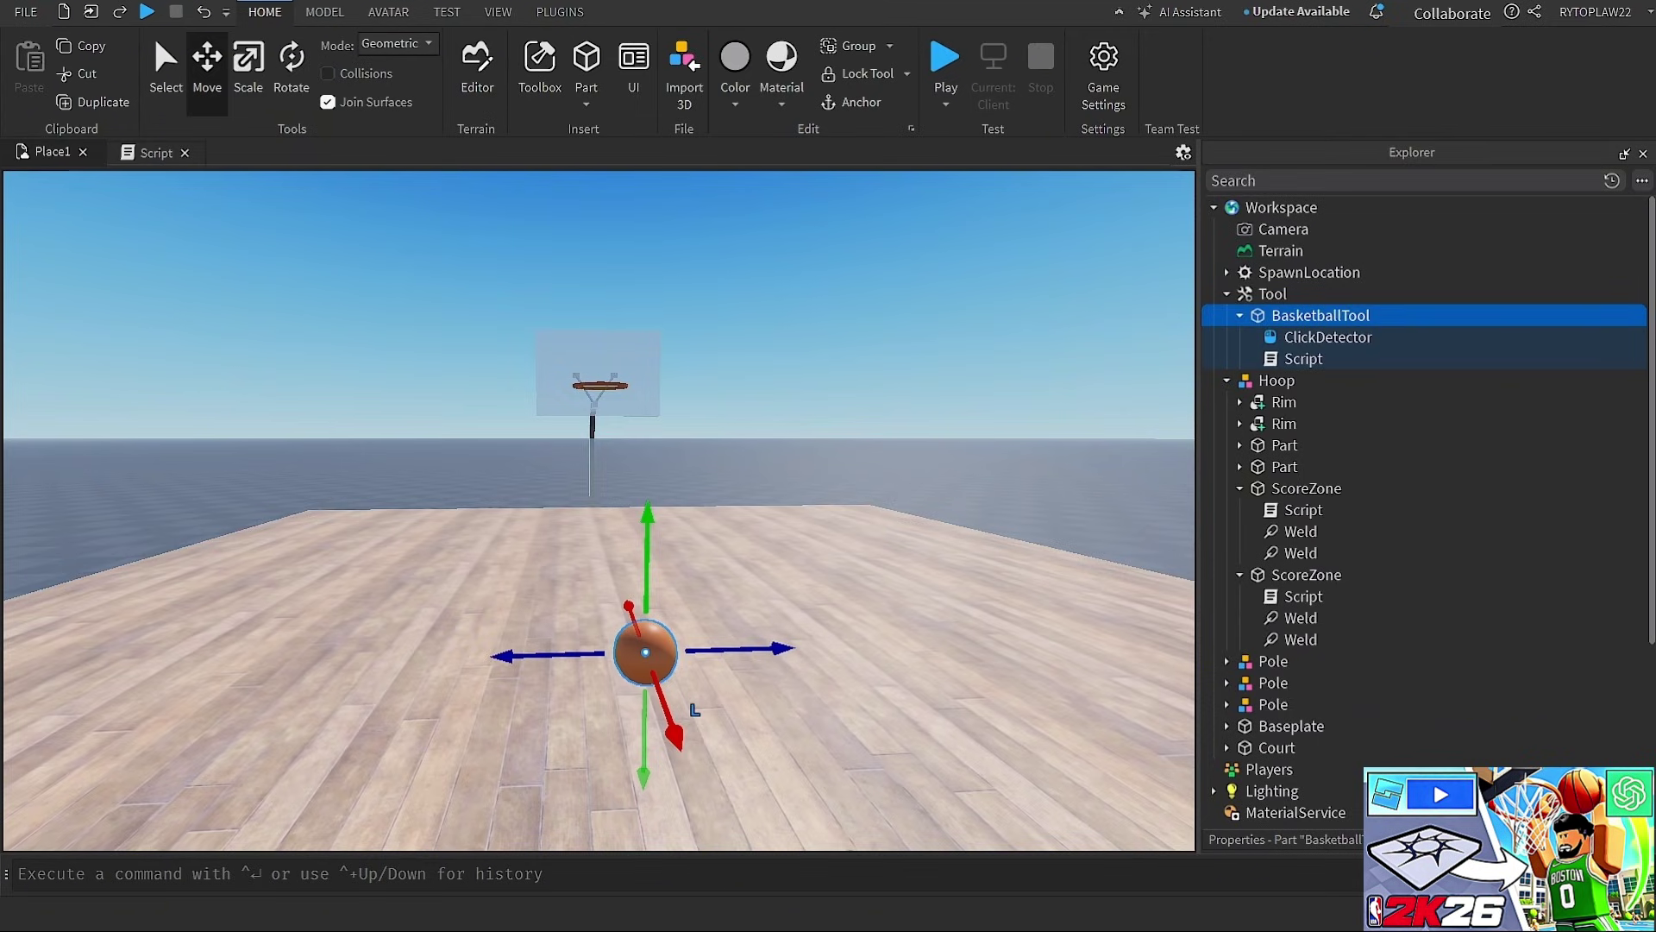
Move the Tool with the ball into StarterPack and open the ball's script with all of its code selected
drag(1274, 309, 1320, 811)
double_click(1294, 773)
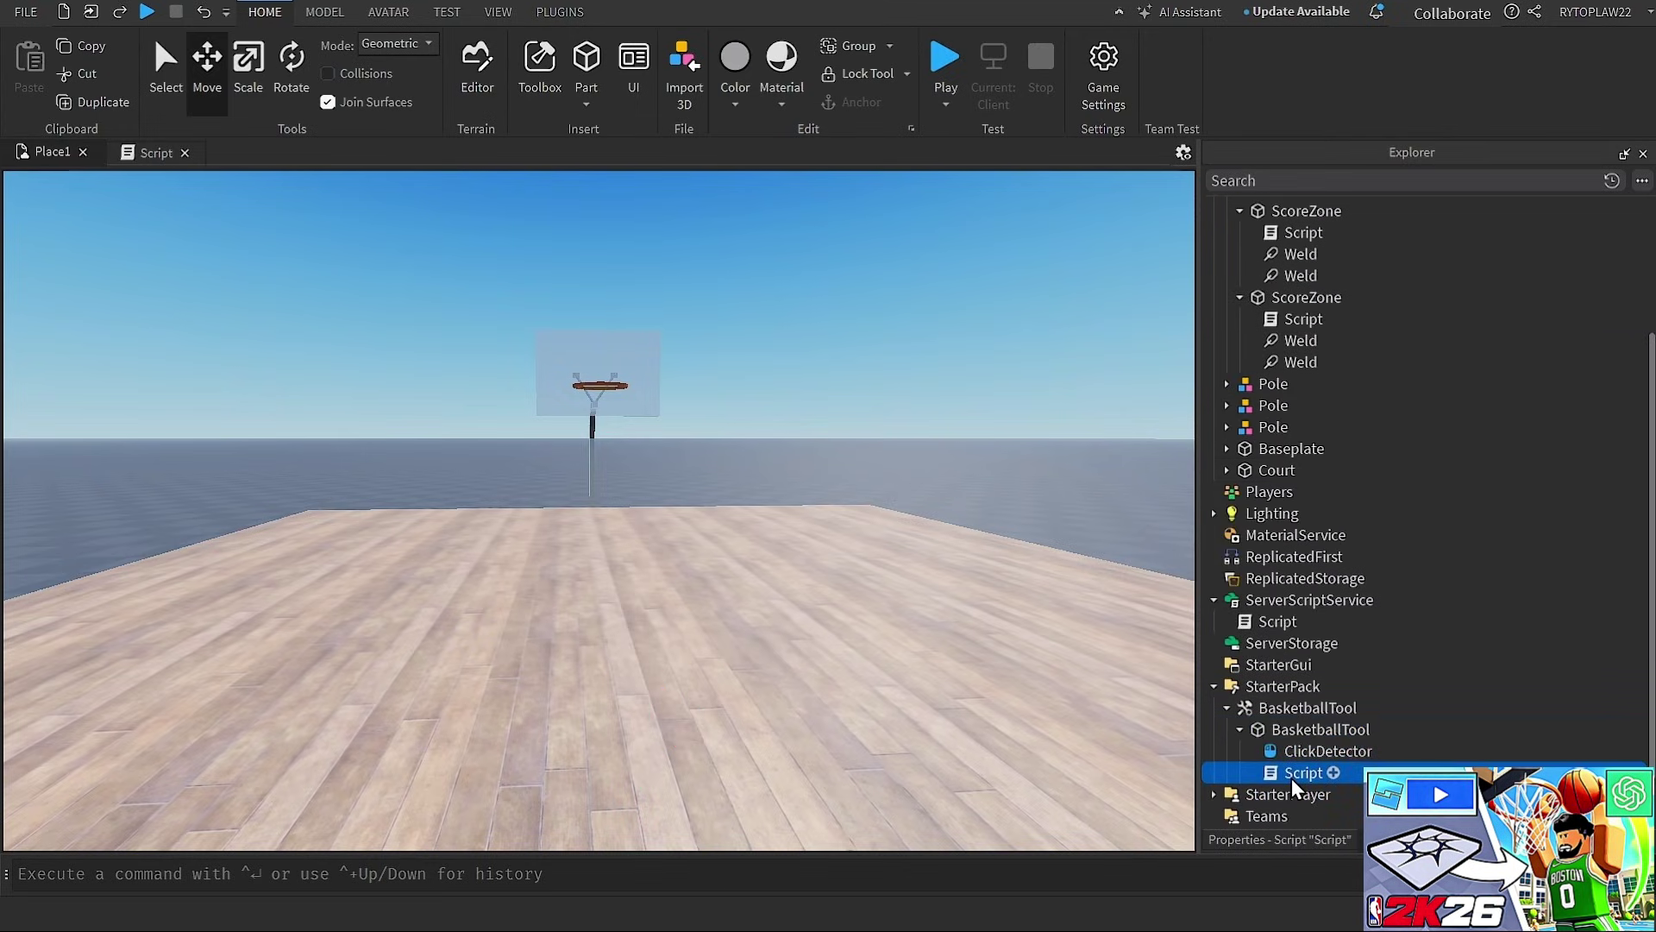
ctrl+scroll(659, 641, up, 4)
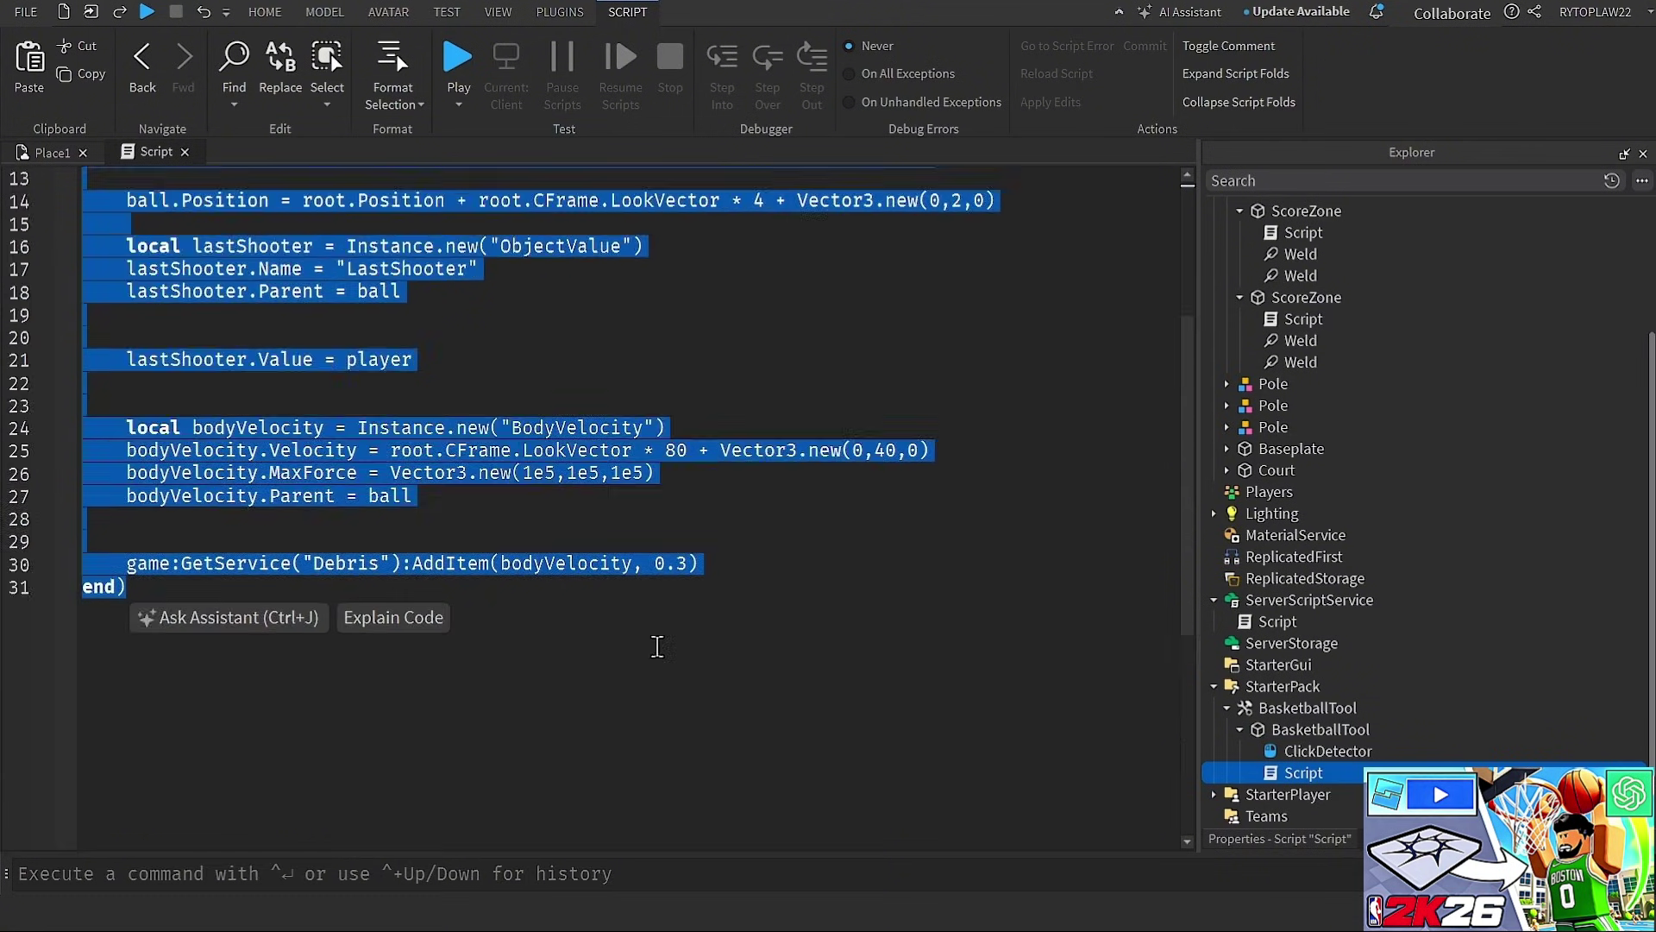
ctrl+scroll(552, 604, down, 4)
click(540, 630)
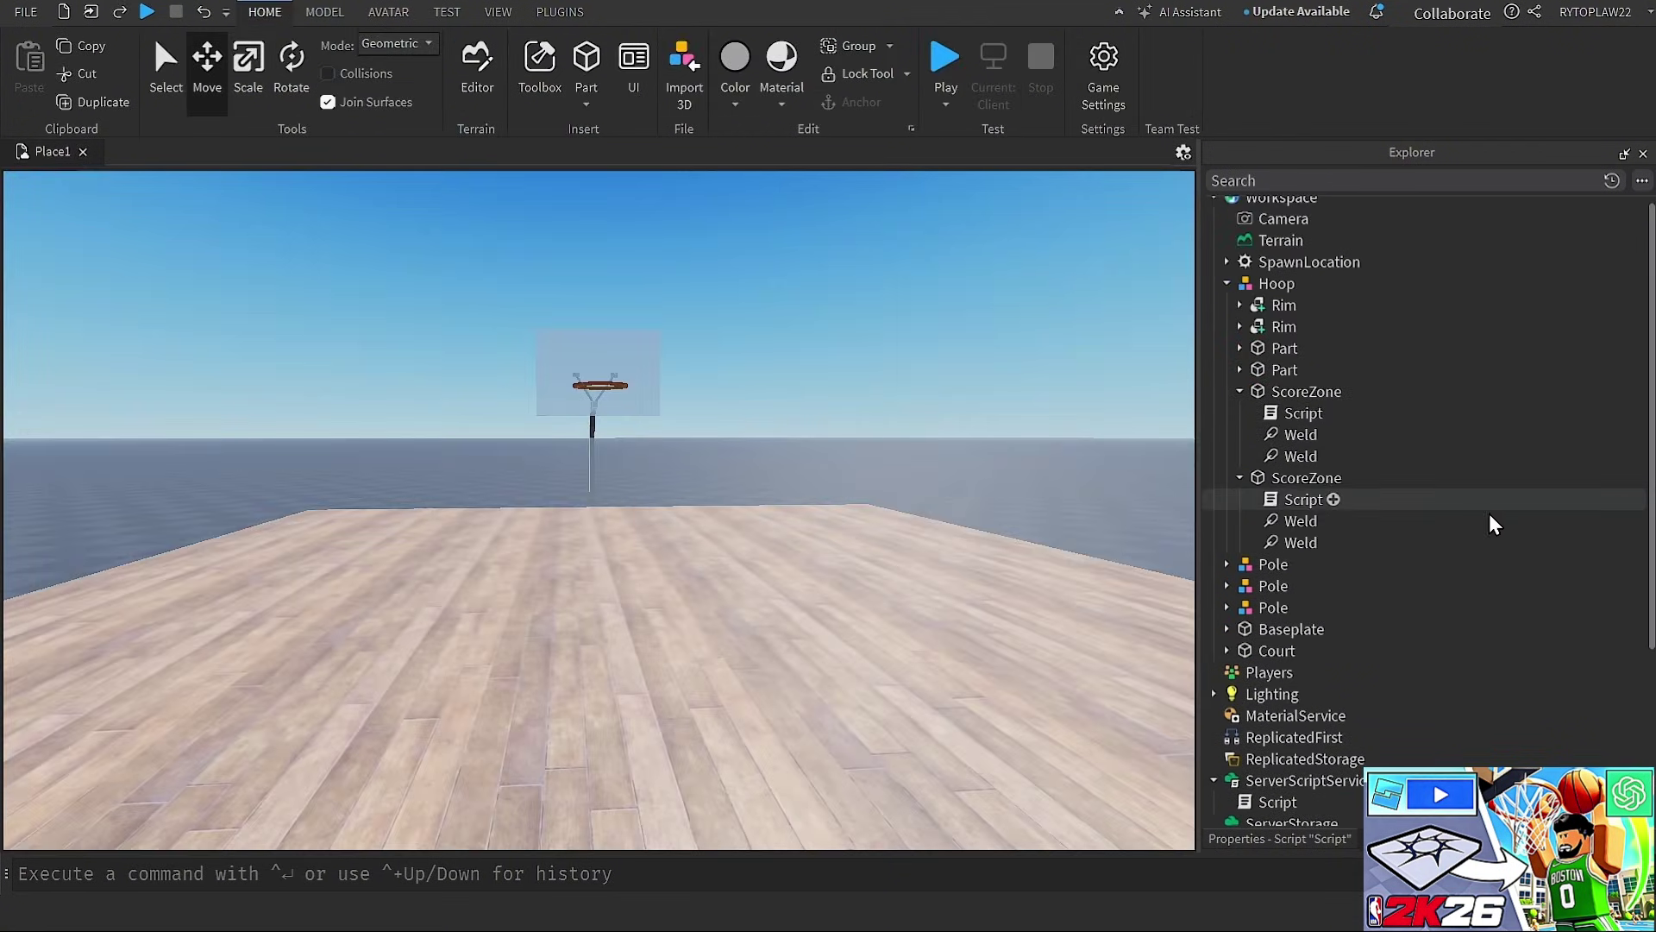
Replace the second ScoreZone's script with code that prints "SCORE!" on a Basketball touch with a 1-second debounce, and close it
double_click(1277, 502)
drag(760, 719, 70, 148)
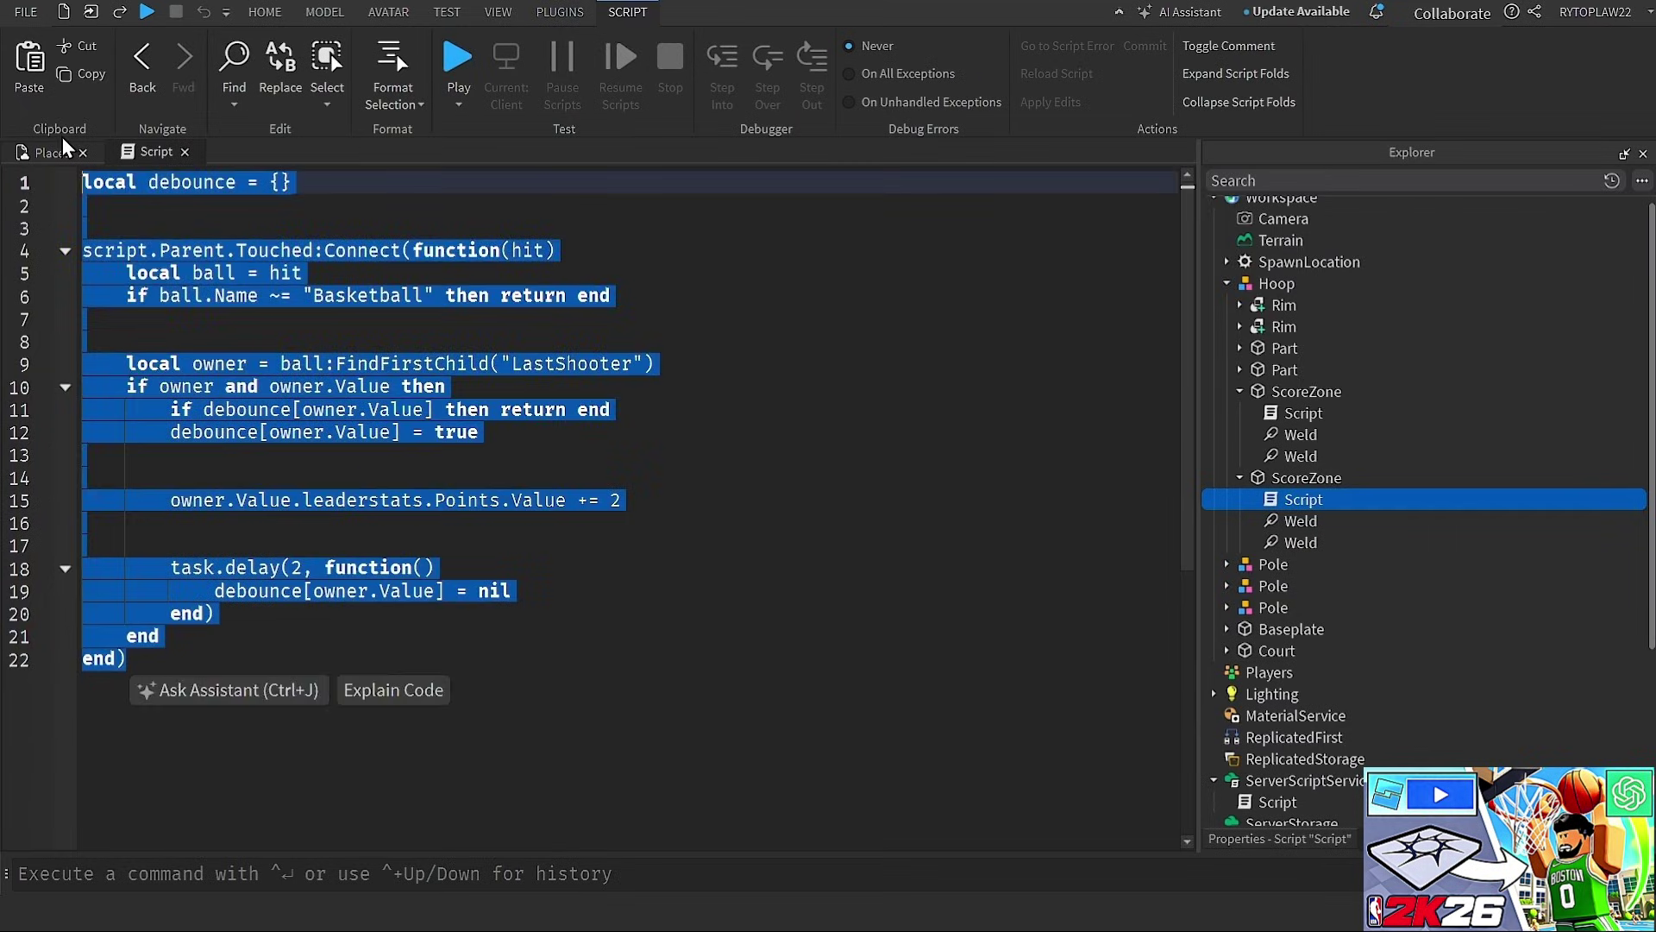
text(local debounce = false  script.Parent.Touched:Connect(function(hit) 	if hit.Name == "Basketball" and not debounce then 		debounce = true 		print("SCORE!")  		task.delay(1, function() 			debounce = false 		end) 	end end))
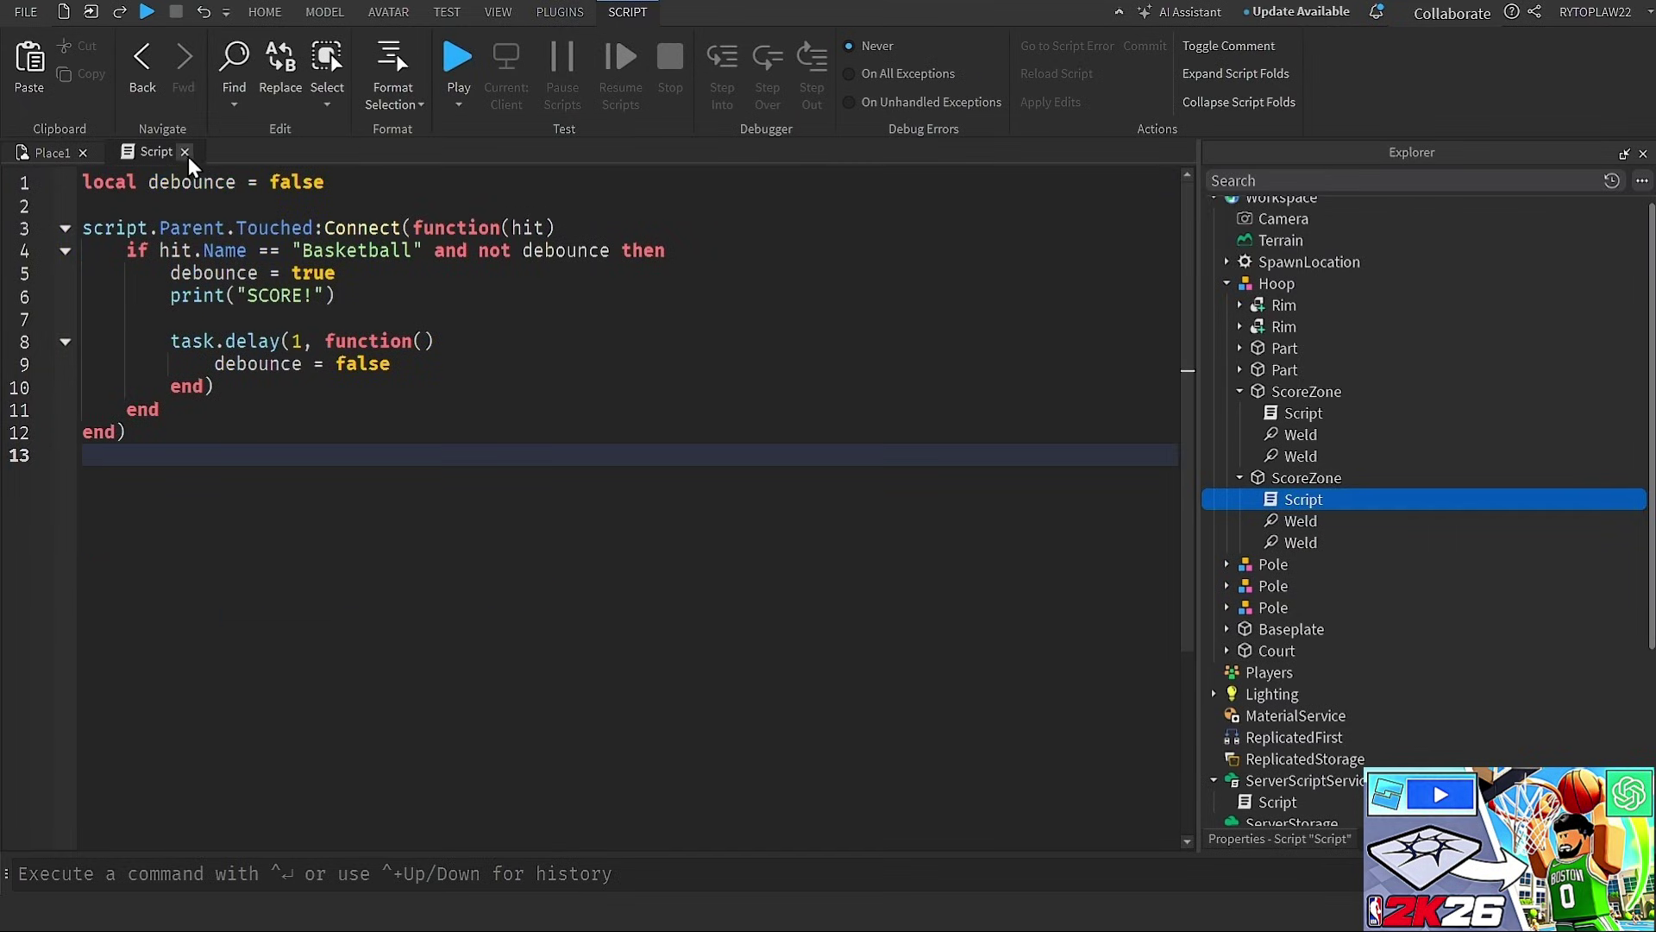
click(184, 152)
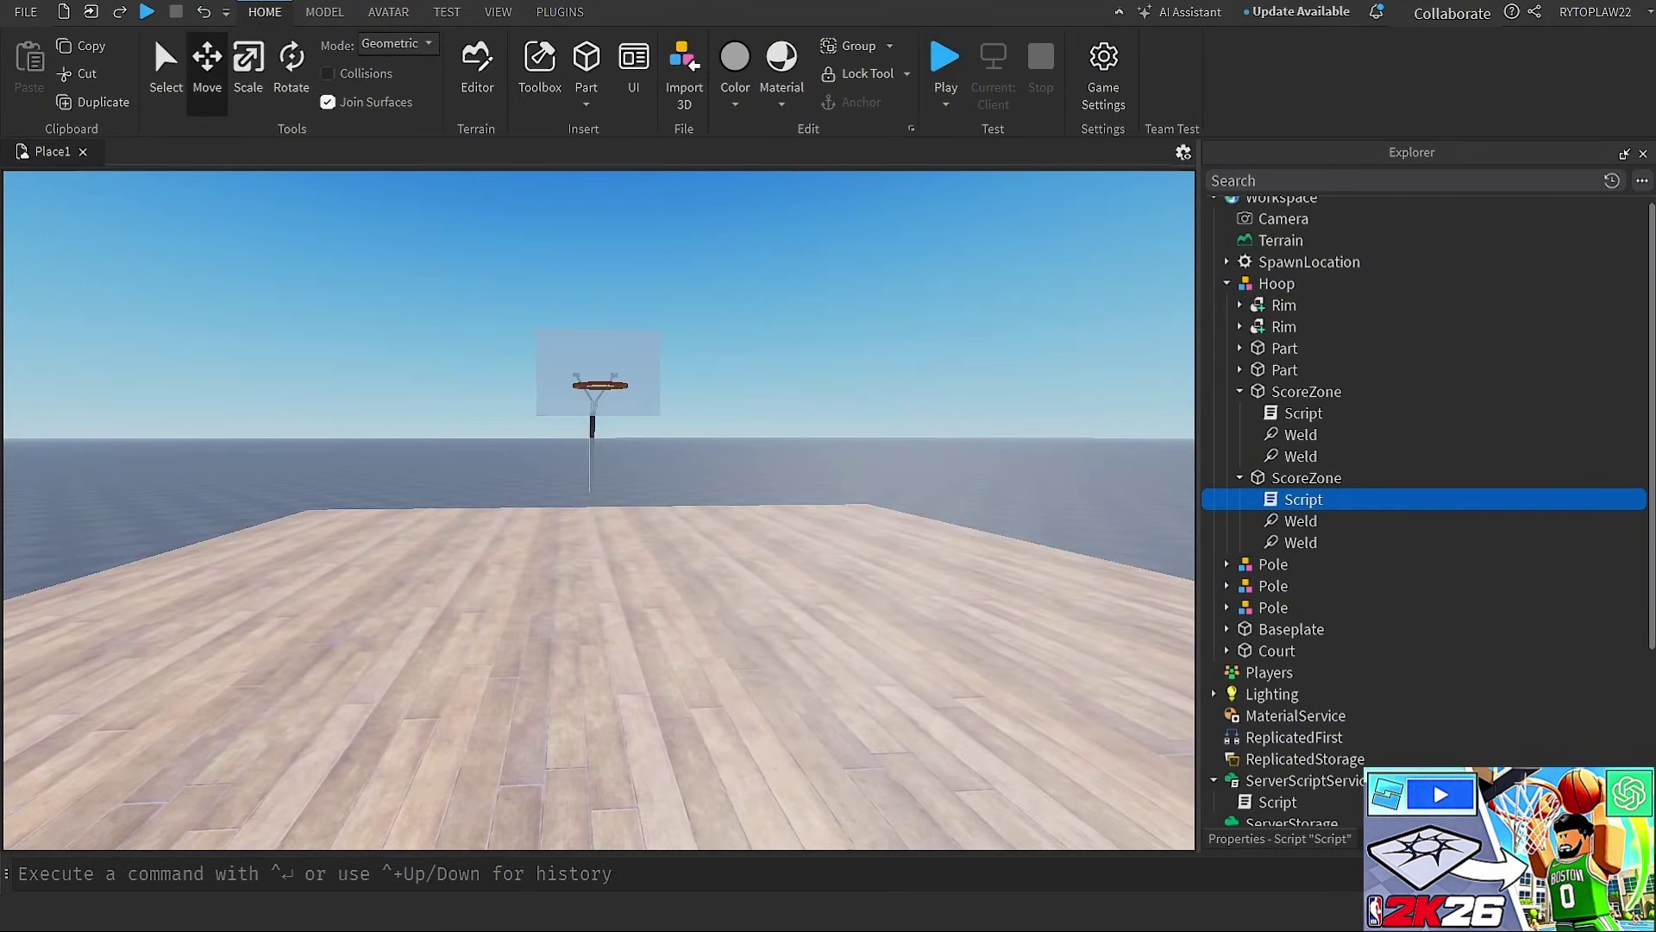
Replace the whole ServerScriptService script with the new PlayerAdded code that creates a leaderstats folder
double_click(1303, 809)
drag(129, 411, 82, 182)
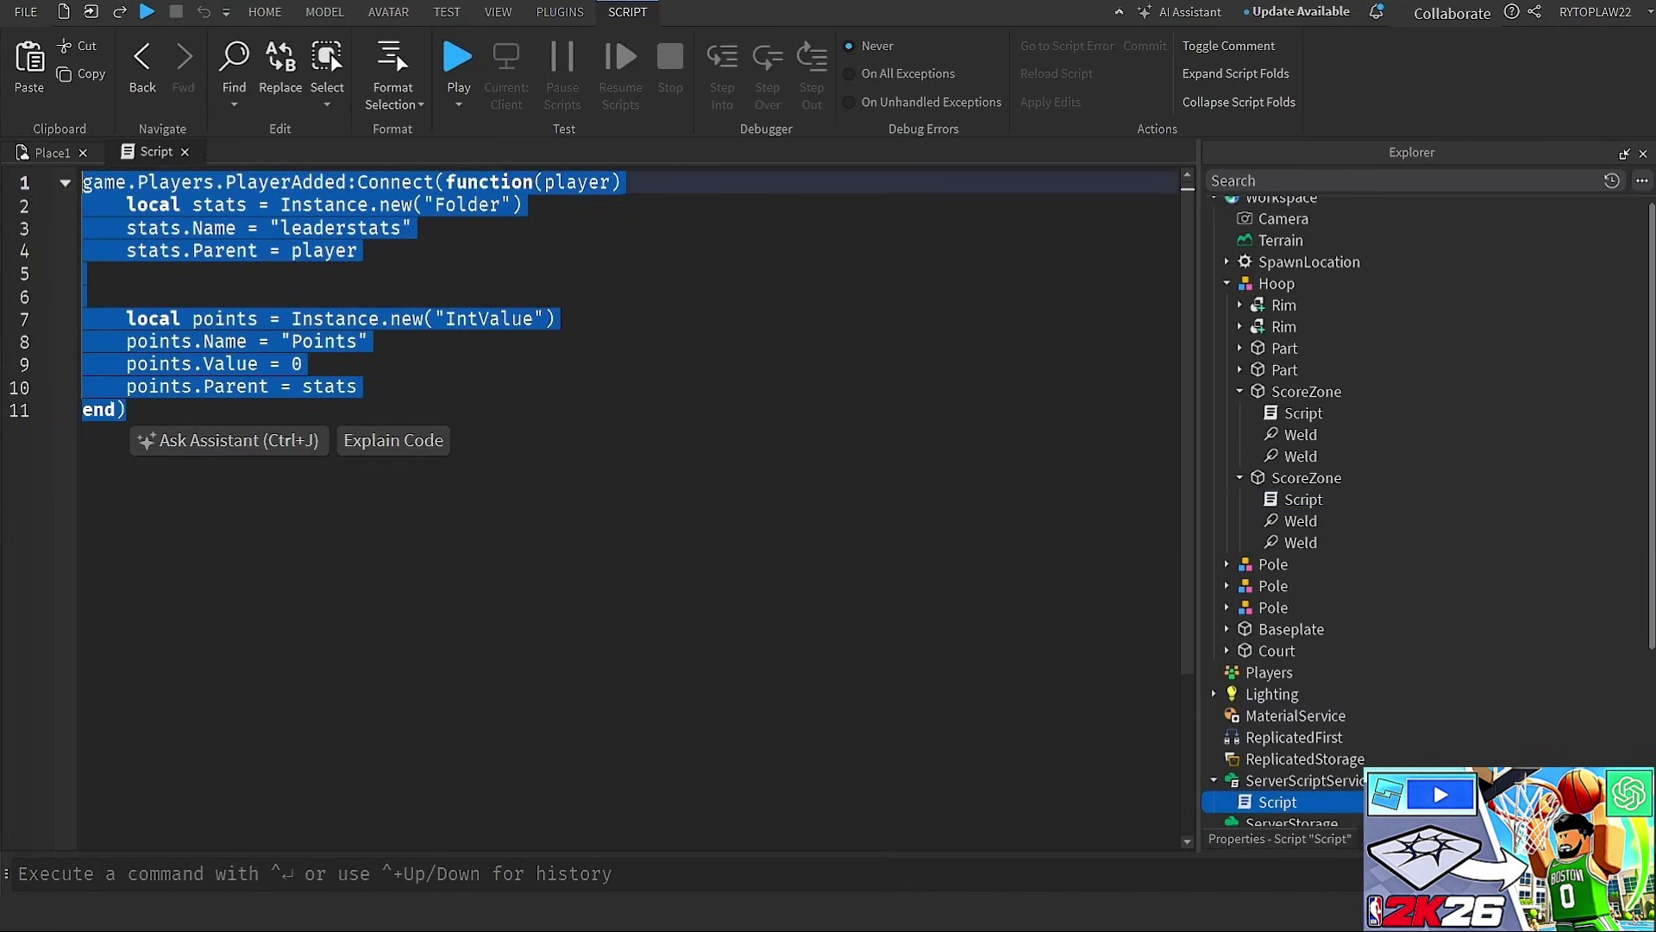
text(game.Players.PlayerAdded:Connect(function(player) 	local leaderstats = Instance.new("Folder") 	leaderstats.Name = "leaderstats" 	leaderstats.Parent = player  	local points = Instance.new("IntValue") 	points.Name = "Points" 	points.Value = 0 	points.Parent = leaderstats end))
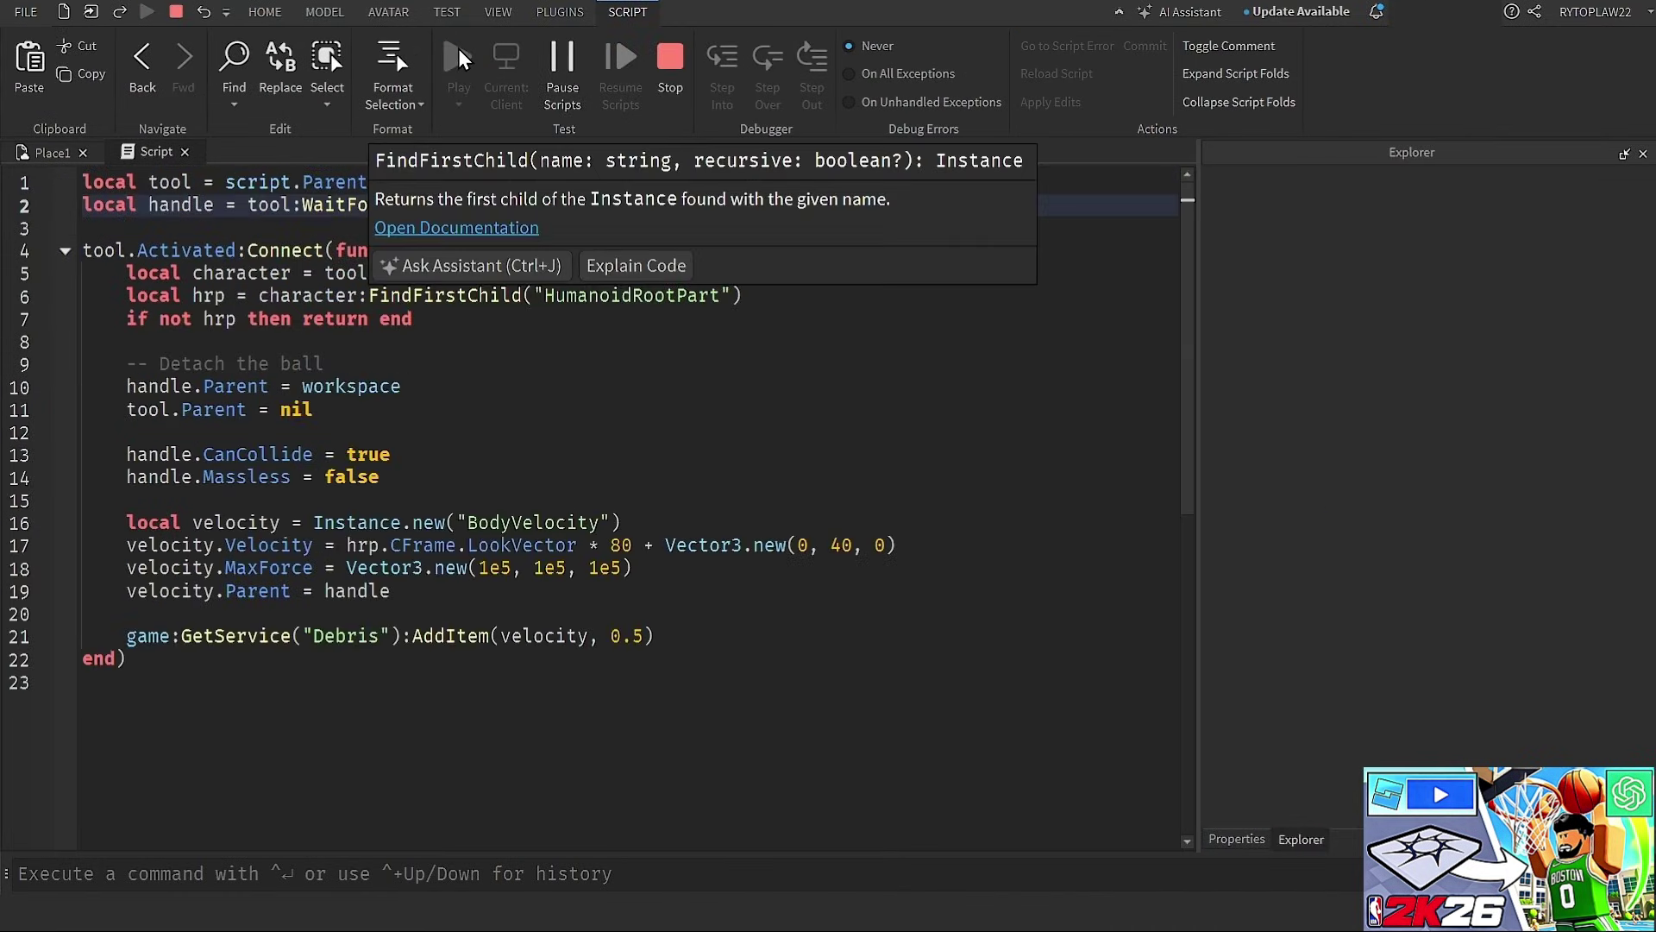
Play test the game, equip the BasketballTool while walking onto the court, and stop the test
click(458, 57)
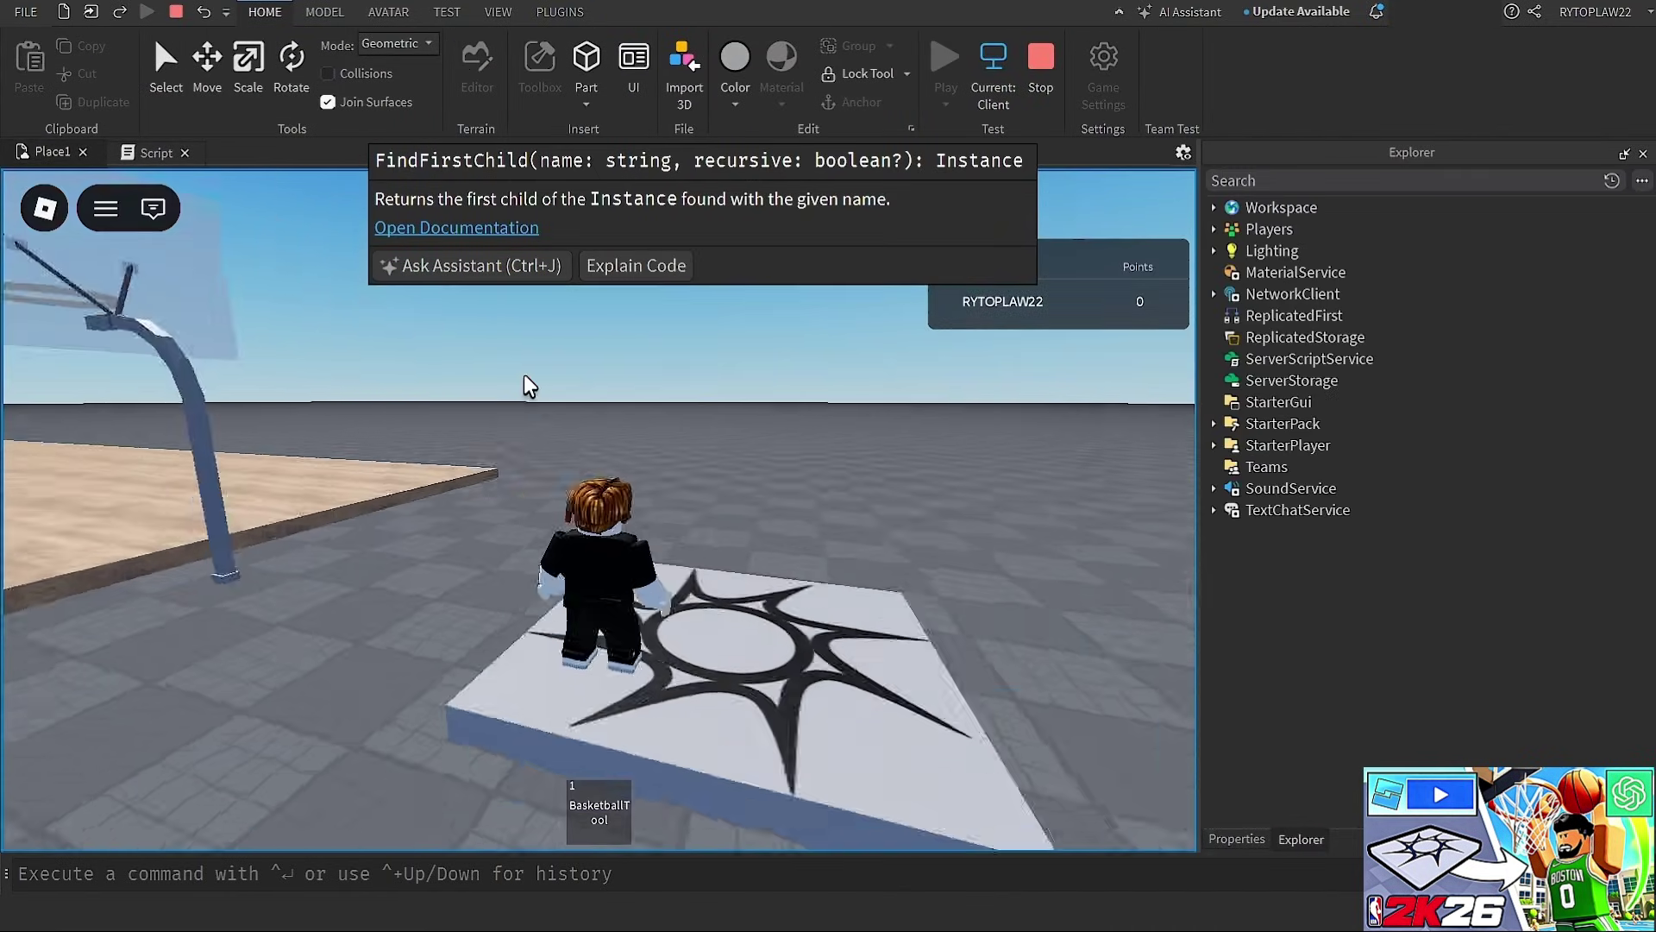
key(a)
right_drag(524, 374, 524, 375)
click(601, 809)
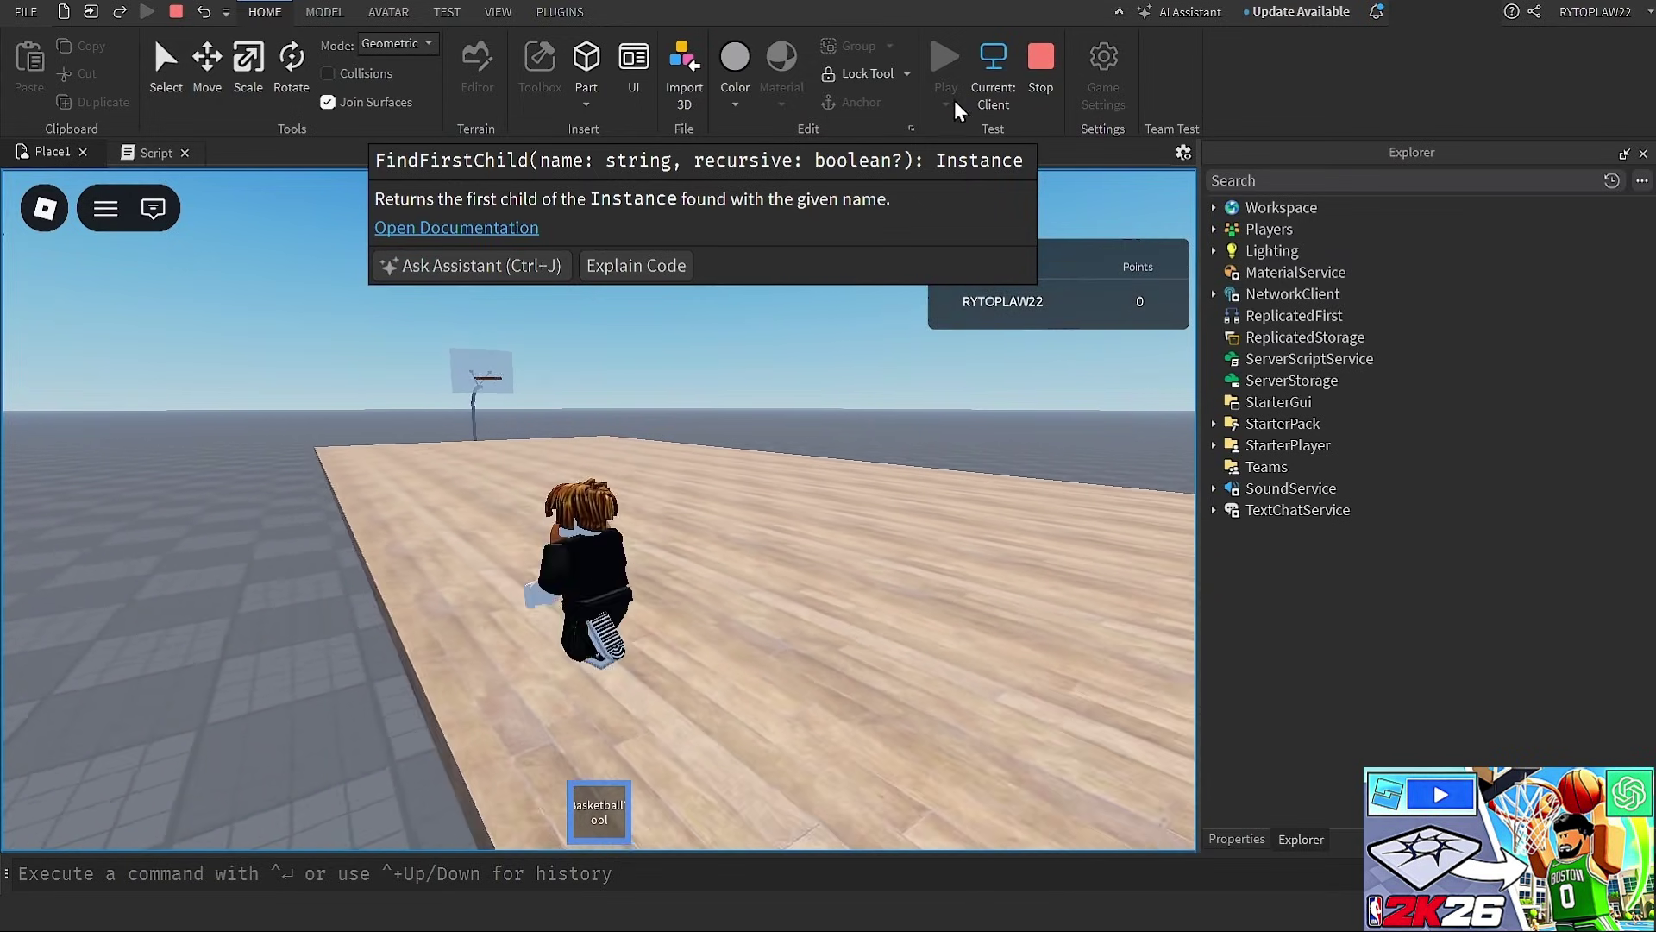
click(1041, 82)
Examine the court, the hoop and the spawn location from several viewpoints
key(w)
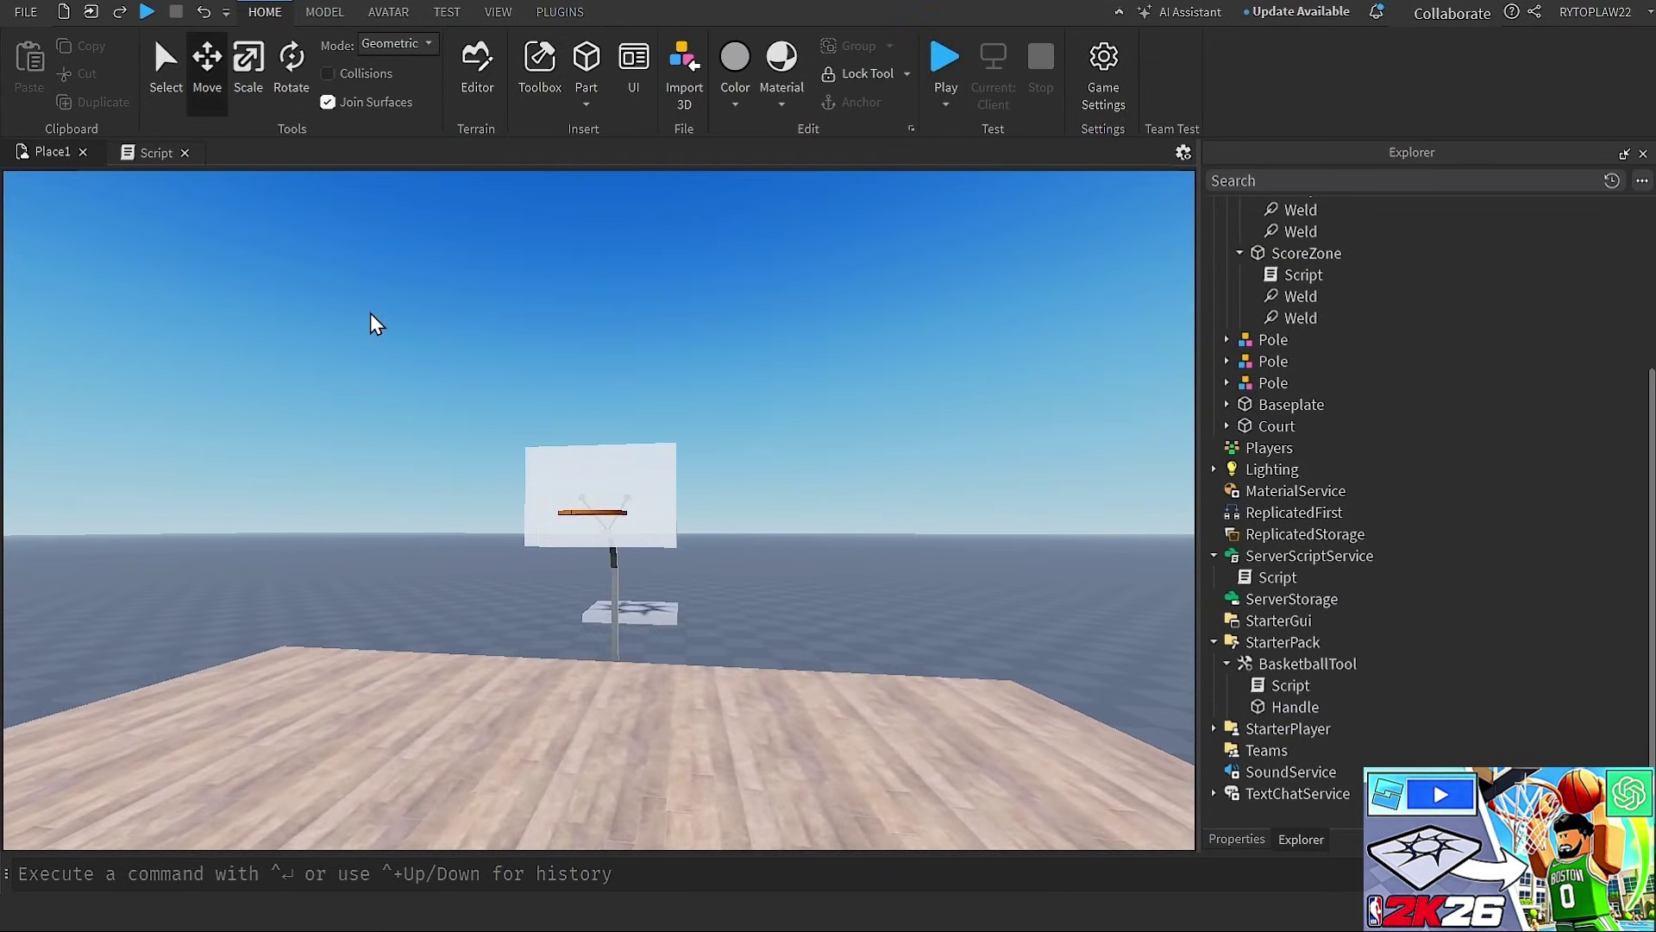
right_drag(370, 313, 375, 313)
key(a)
key(s)
key(w)
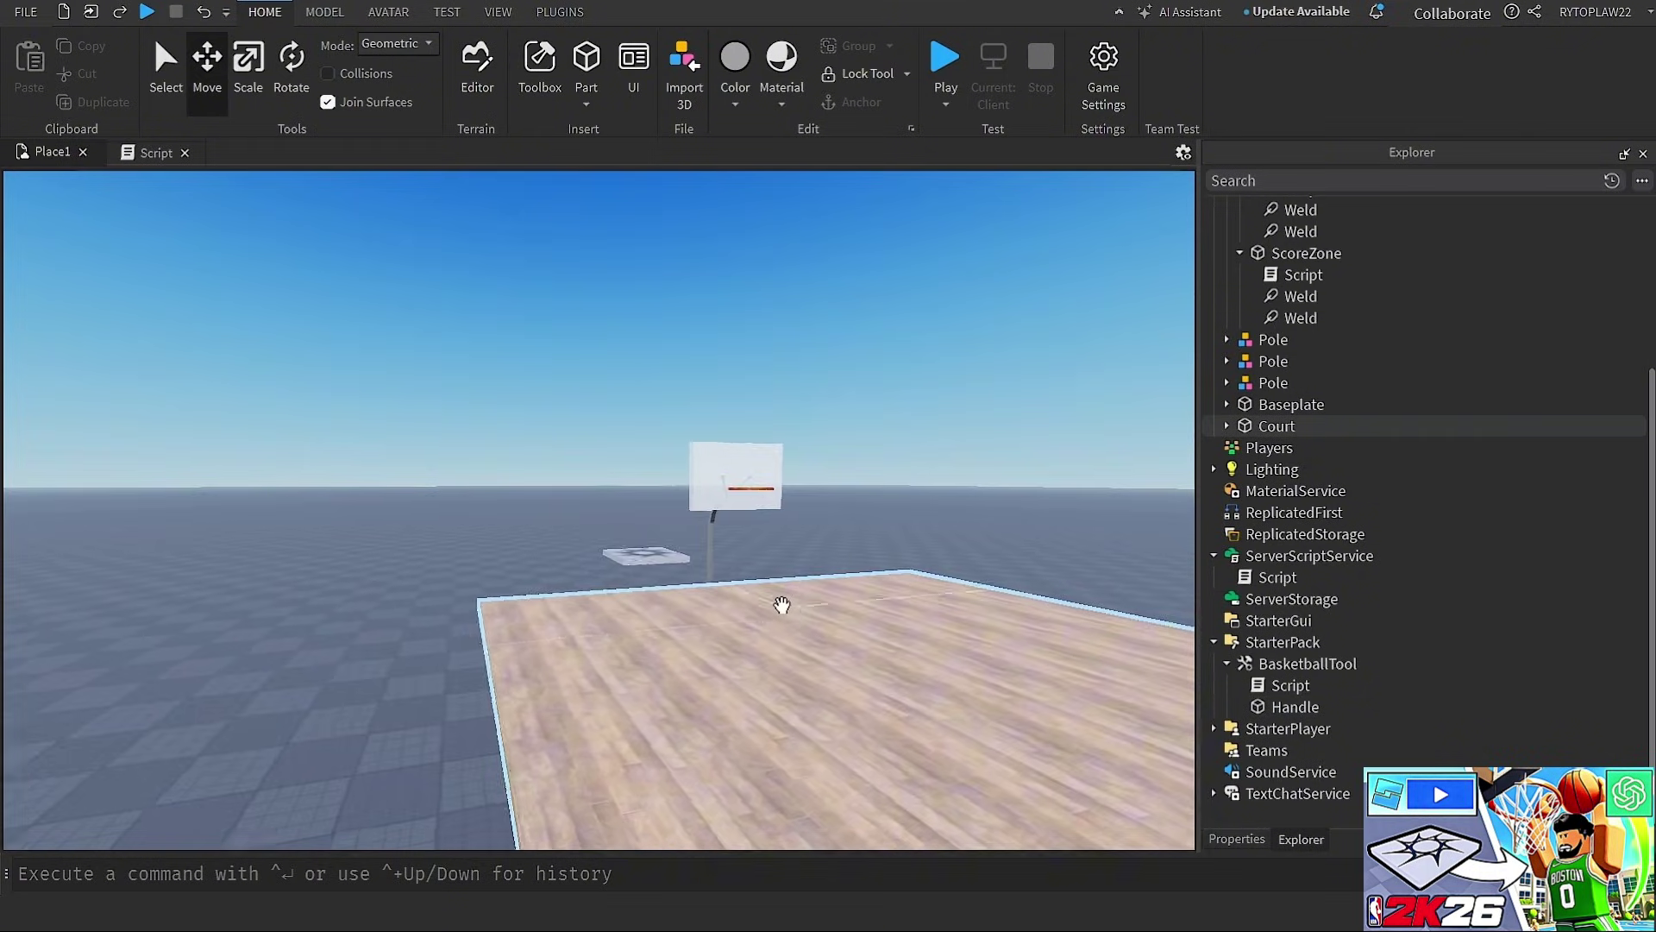
right_drag(780, 603, 783, 603)
key(a)
key(d)
key(s)
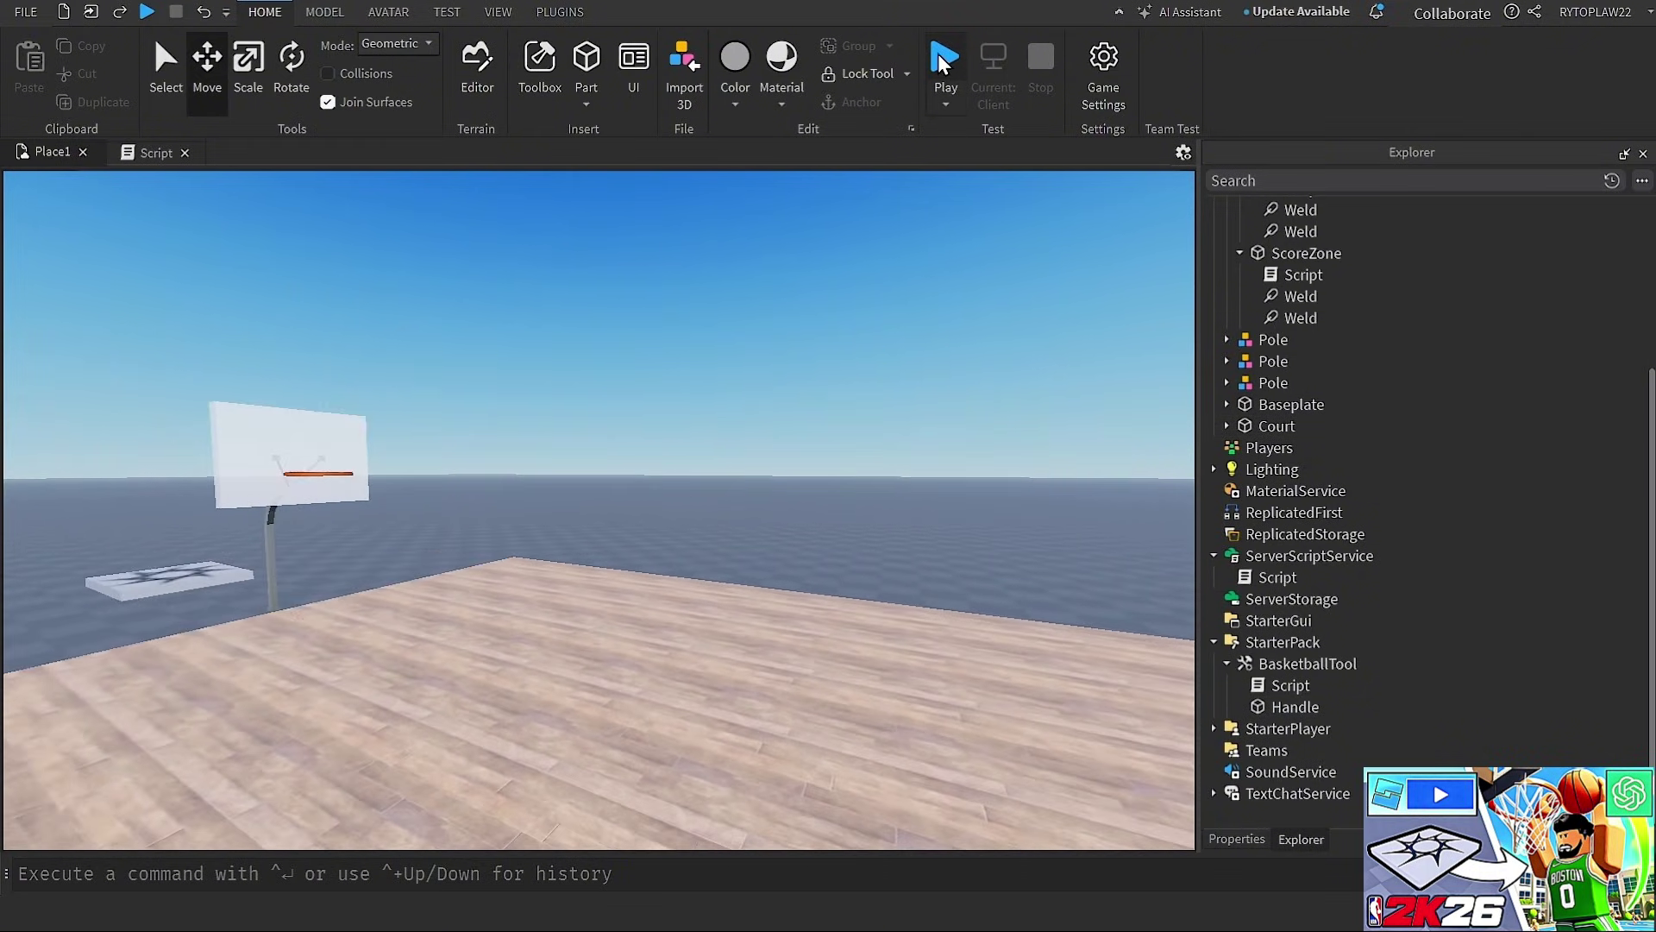
Start another play test, equip the BasketballTool, run down the court and throw the ball towards the far hoop
click(939, 53)
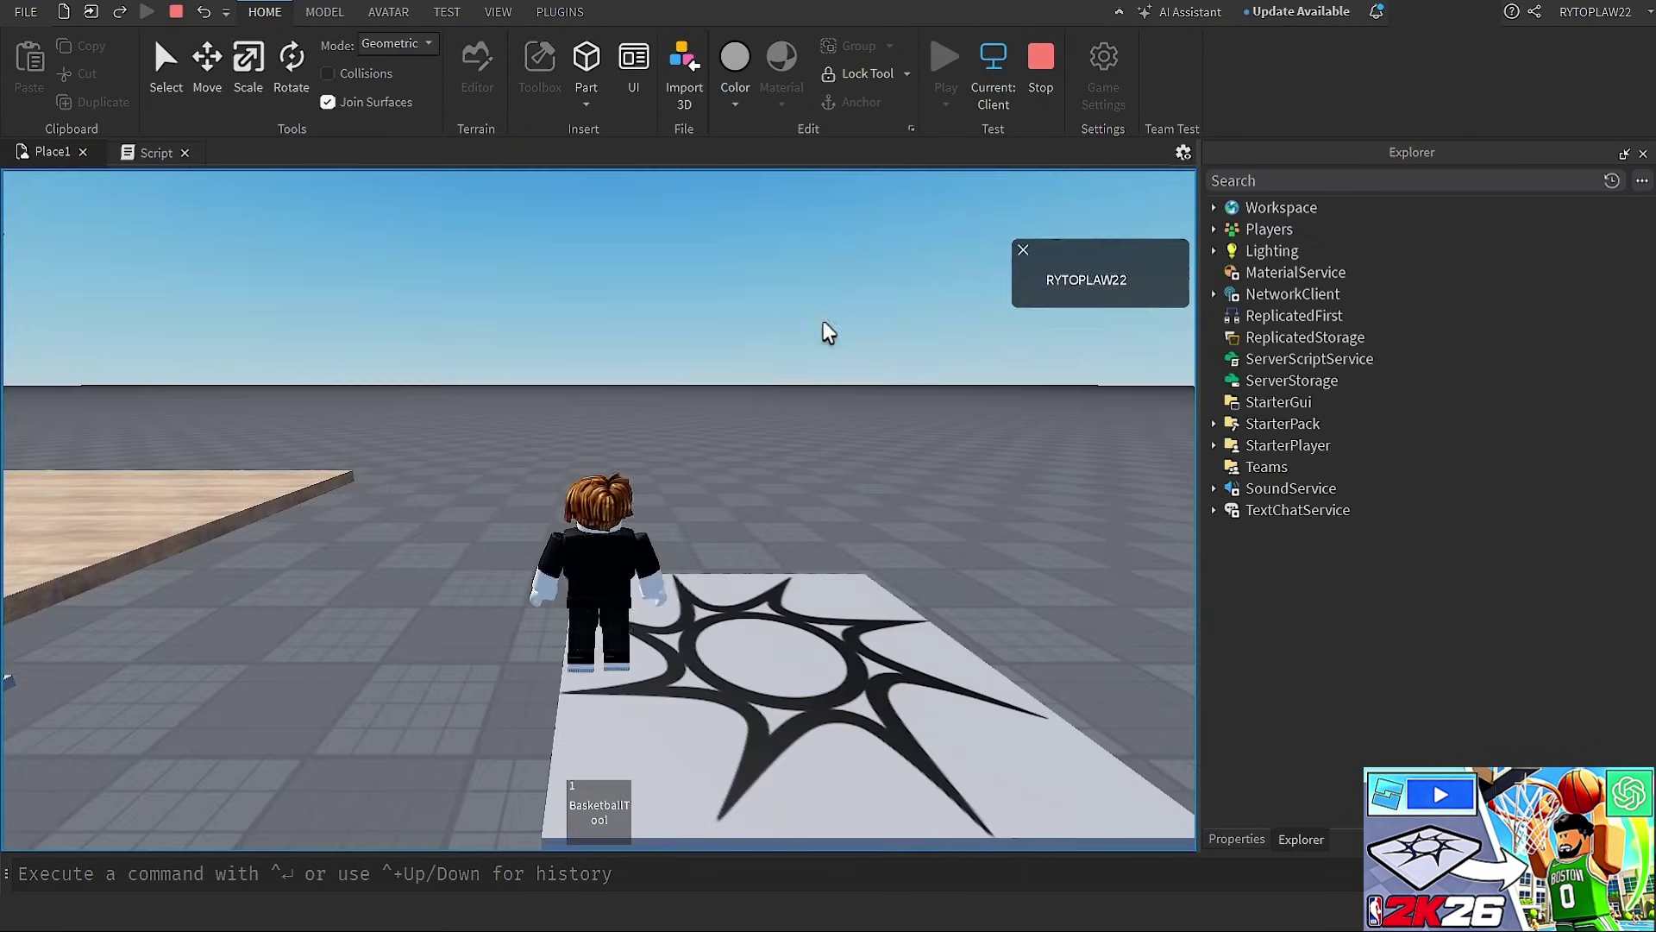
key(w)
right_drag(759, 432, 723, 441)
click(596, 805)
key(w)
right_drag(575, 501, 576, 500)
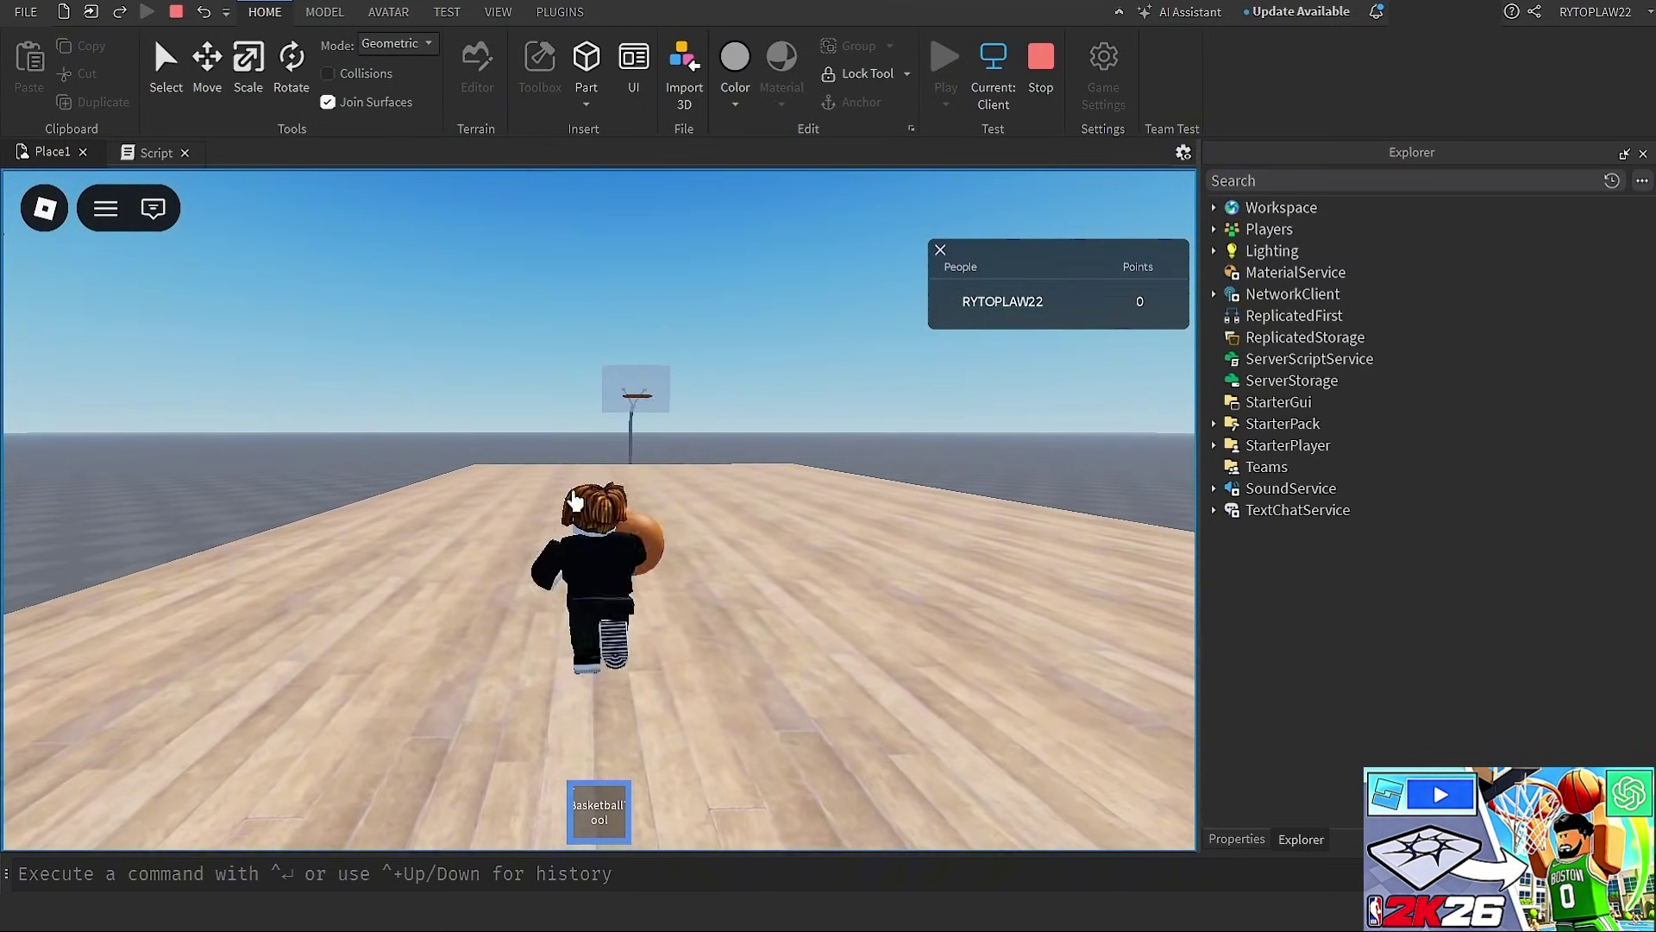
click(636, 420)
right_drag(635, 417, 722, 599)
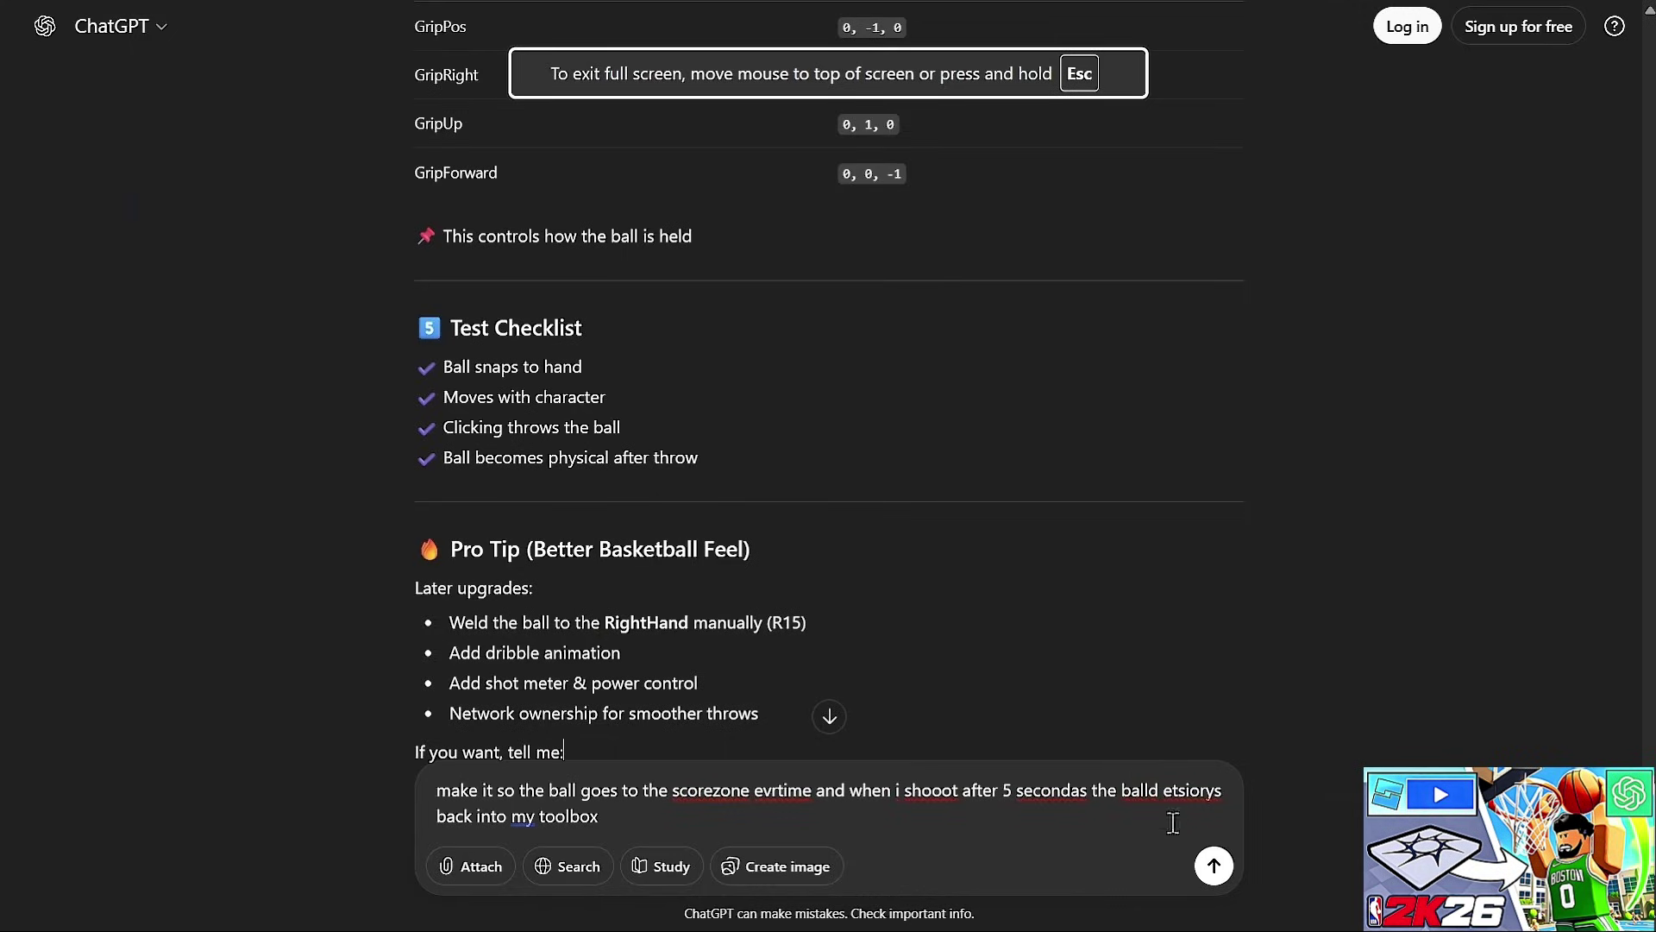
Ask ChatGPT to send every shot to the ScoreZone and return the ball after 5 seconds, and read through its setup and tool script
click(1218, 868)
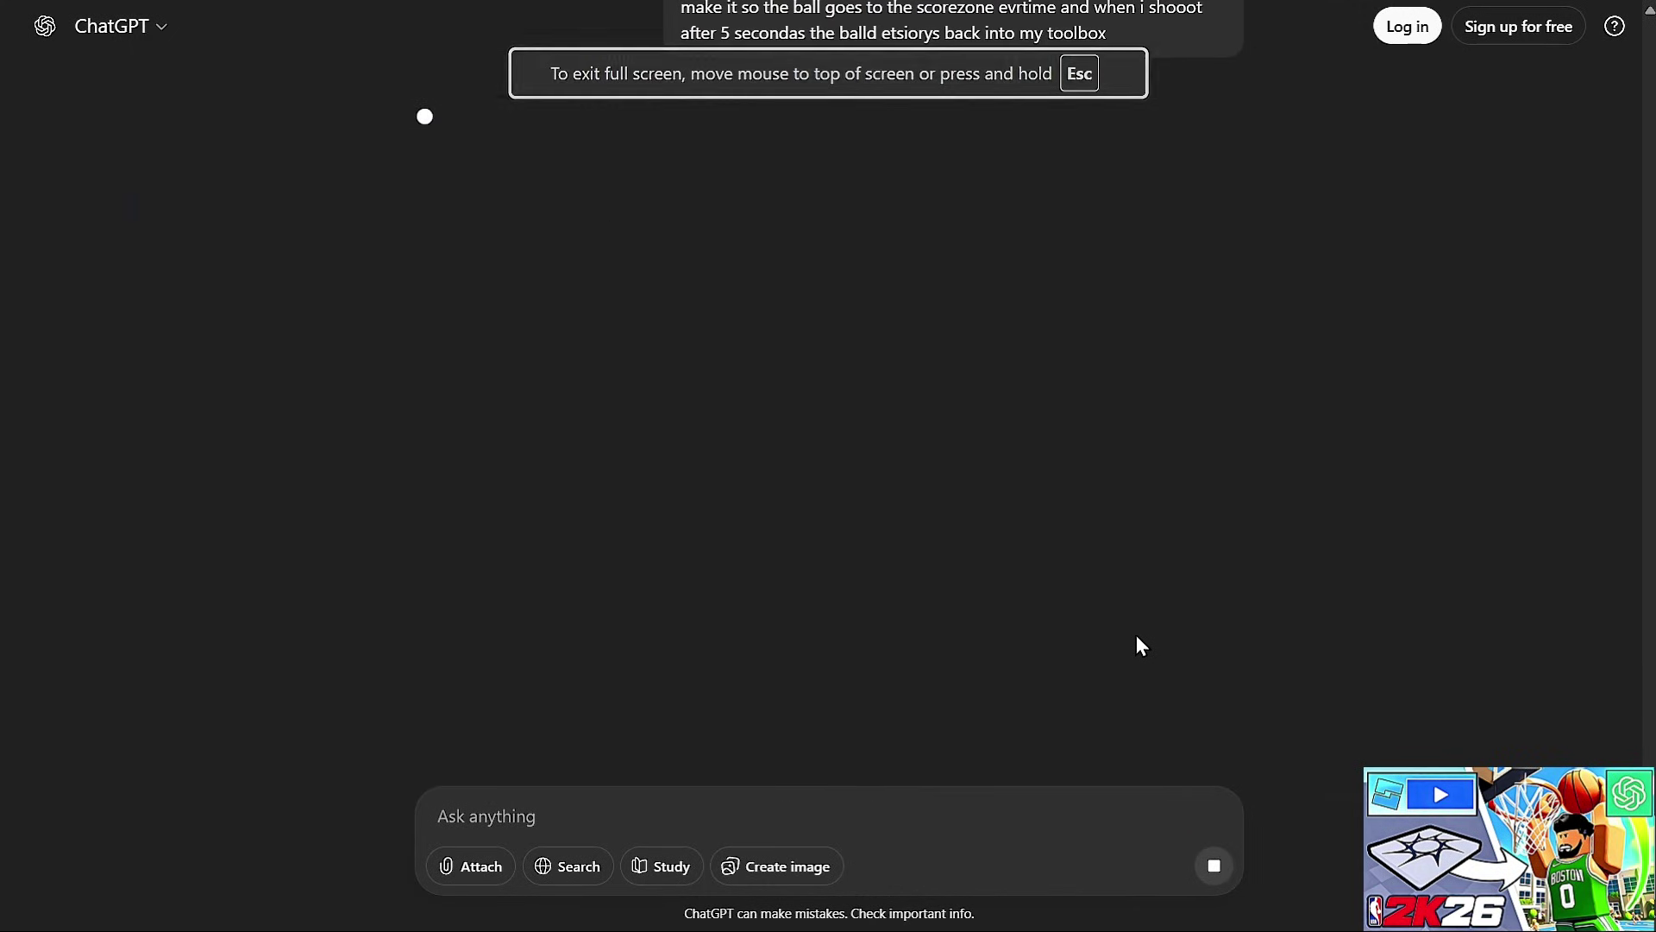
scroll(878, 241, up, 2)
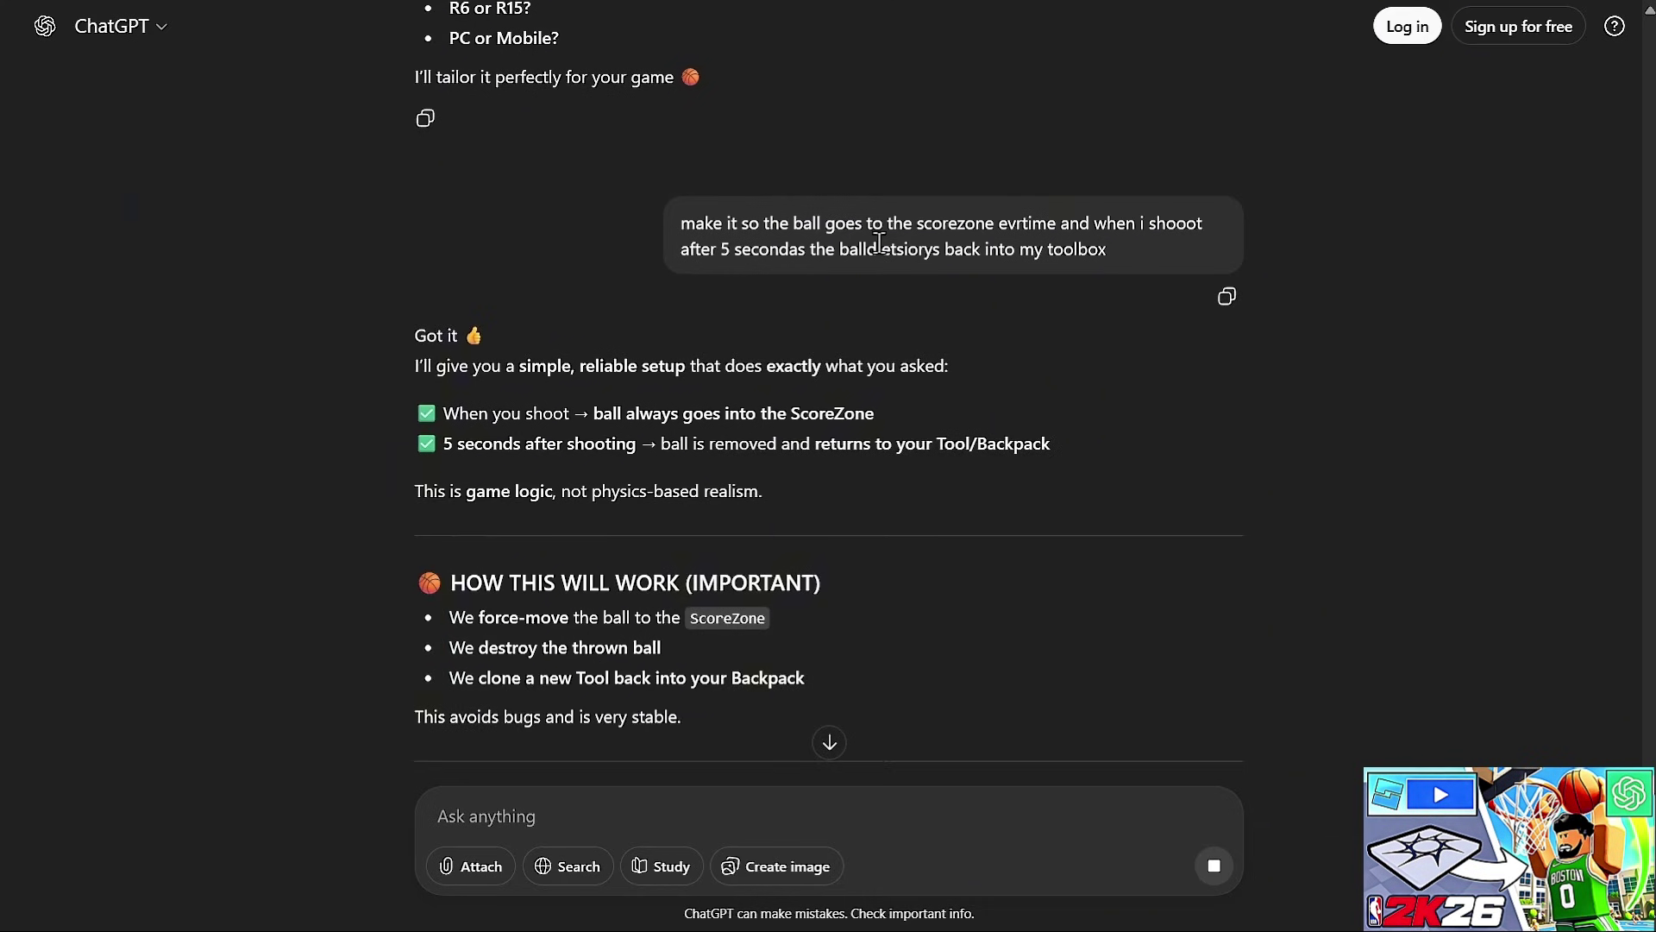
scroll(873, 204, down, 2)
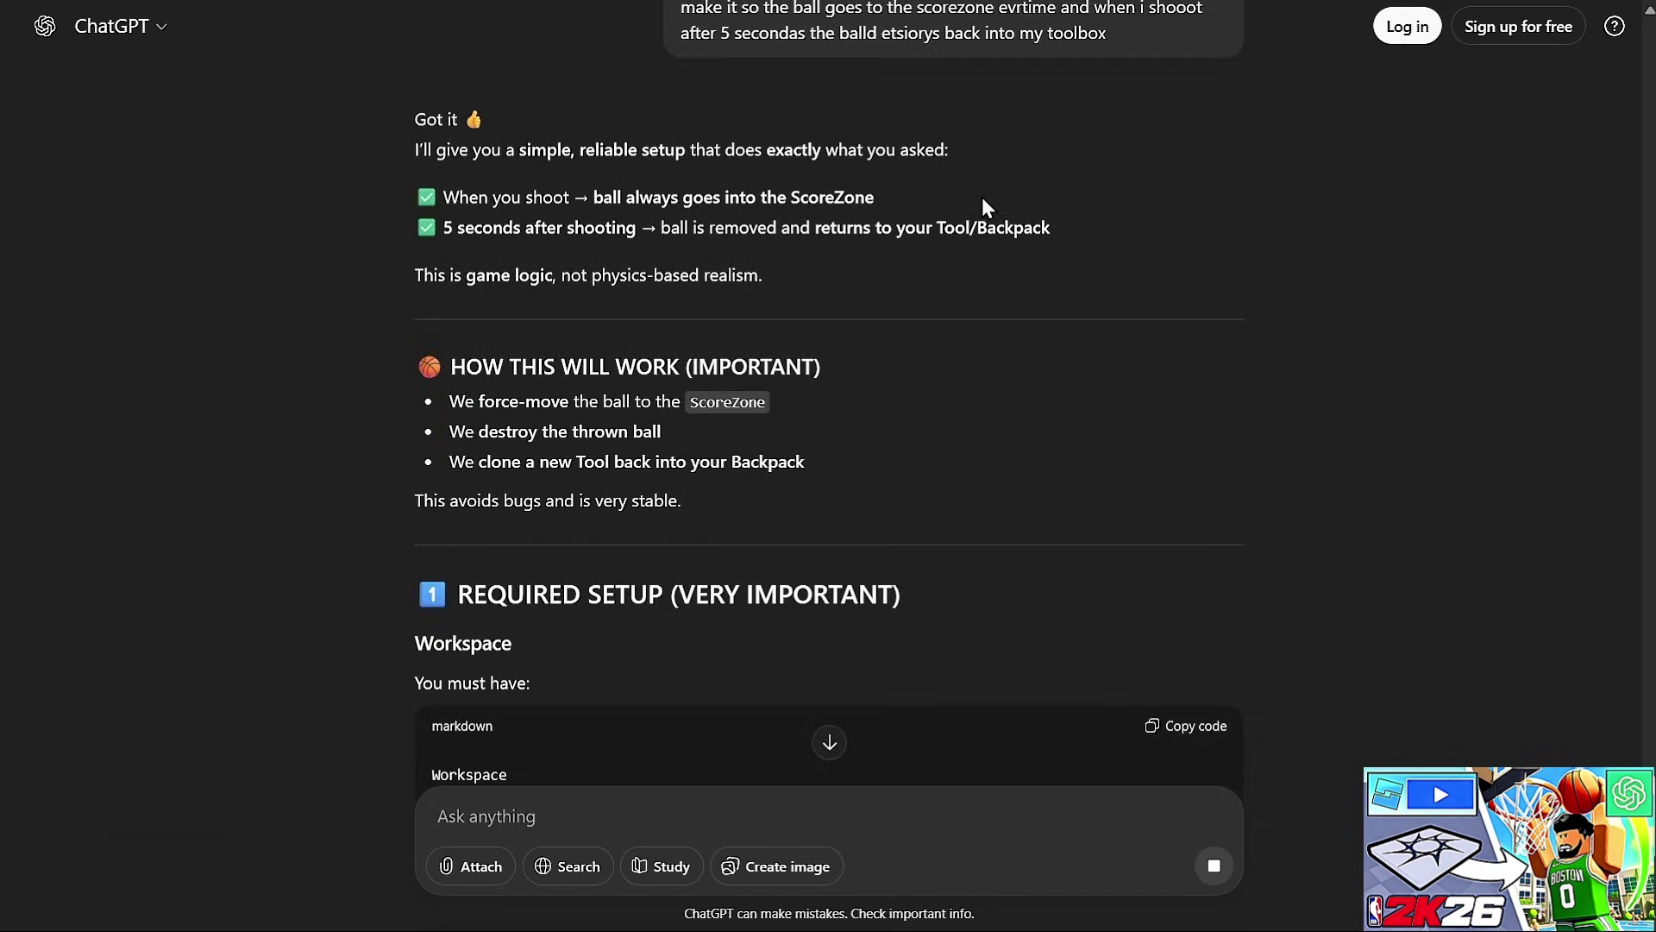
scroll(989, 361, down, 7)
scroll(989, 360, up, 3)
scroll(968, 328, down, 4)
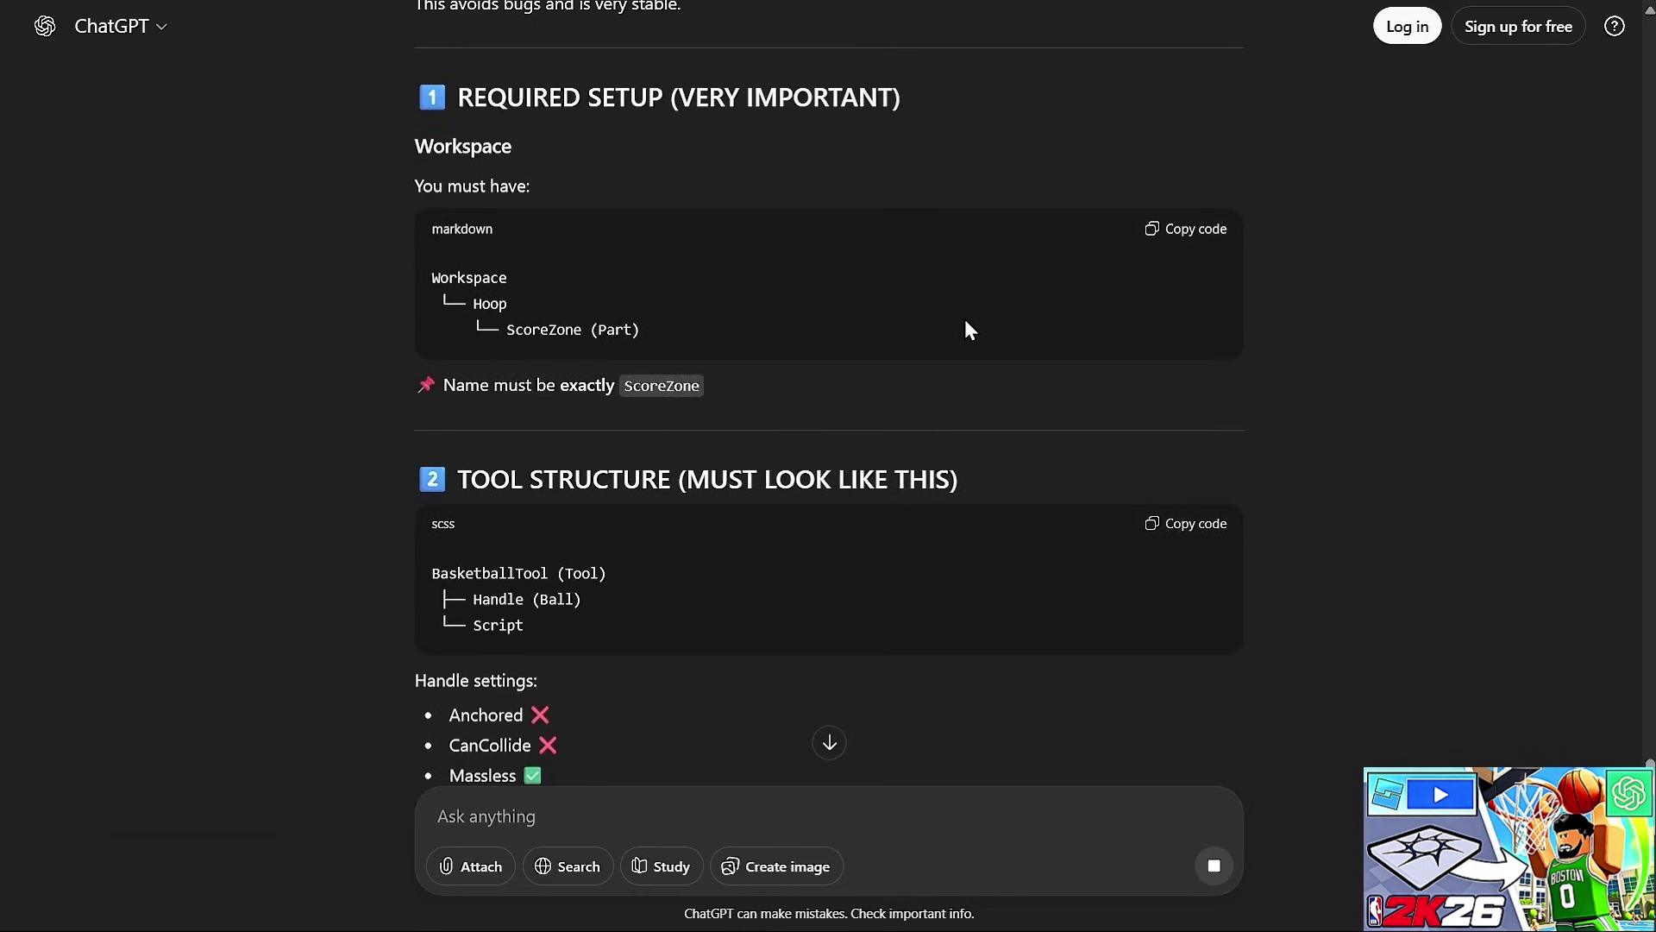
scroll(937, 141, up, 3)
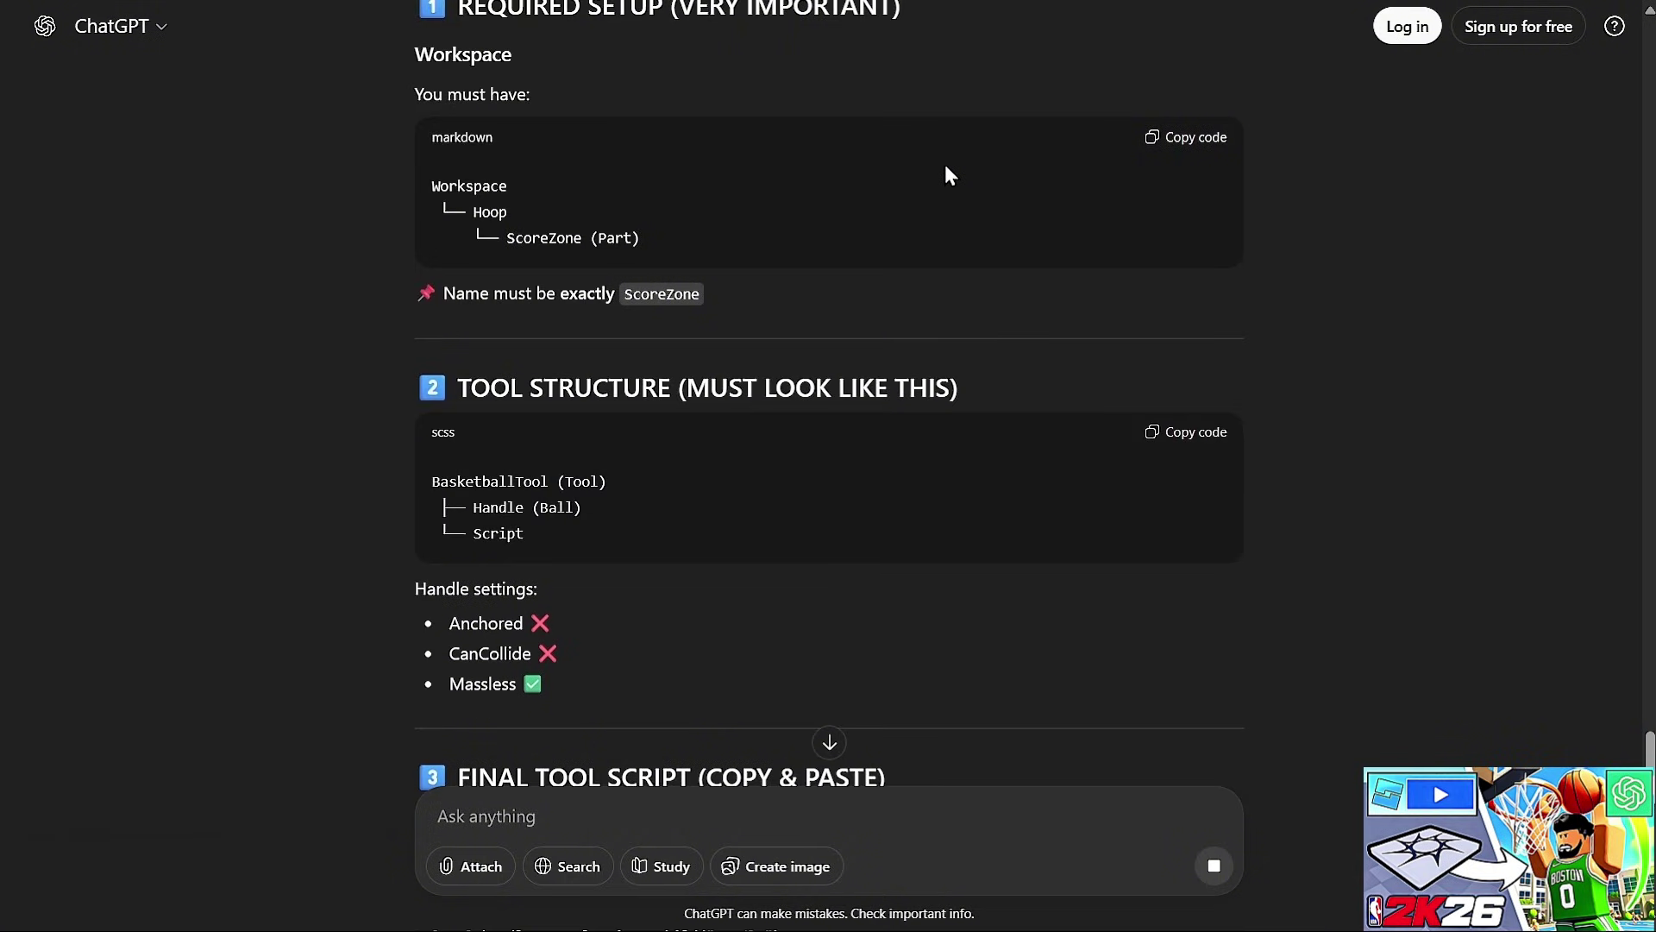
scroll(912, 253, down, 10)
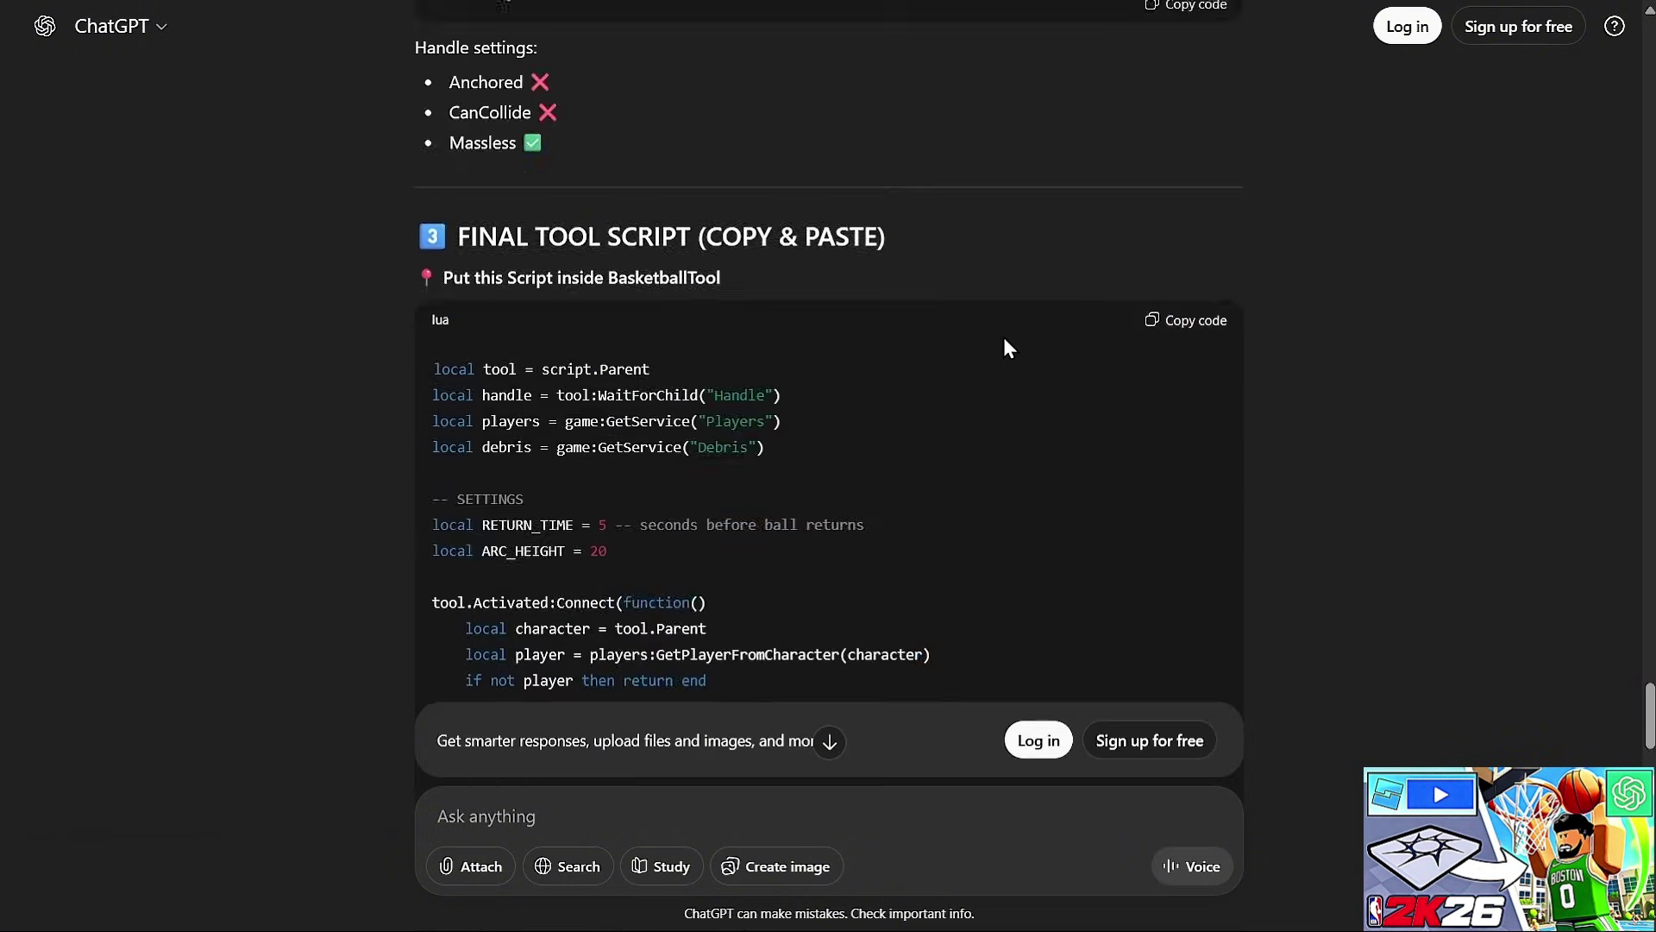
scroll(1136, 177, down, 14)
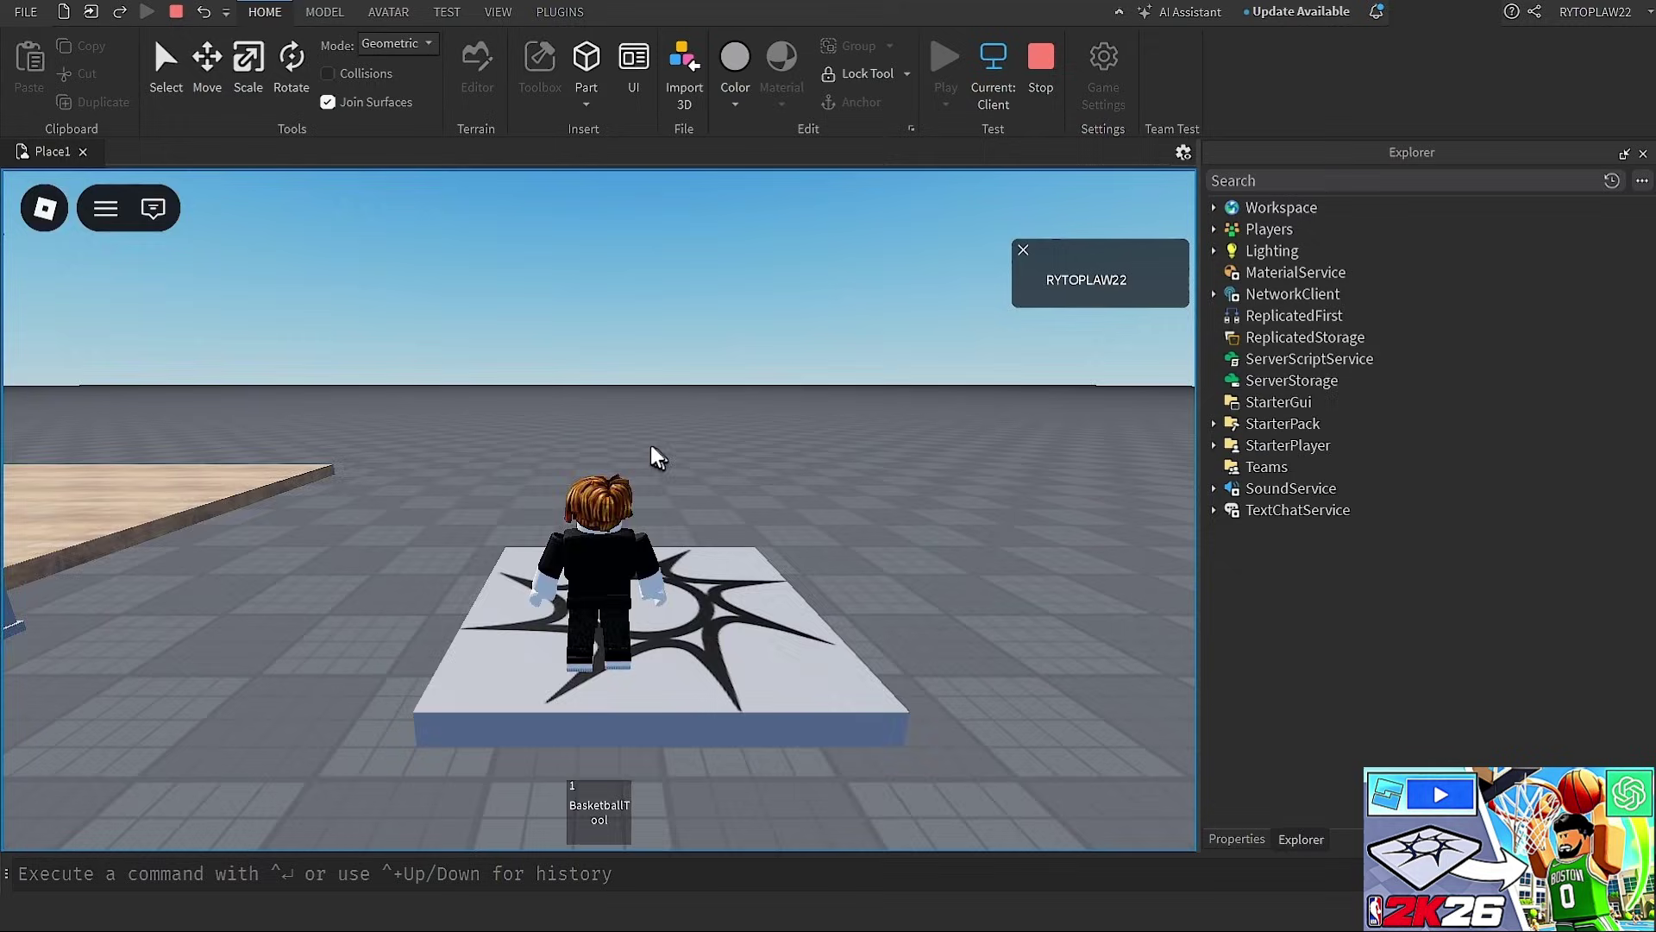
Walk the character from the spawn onto the court in the play test and shoot the basketball at the far hoop
key(w)
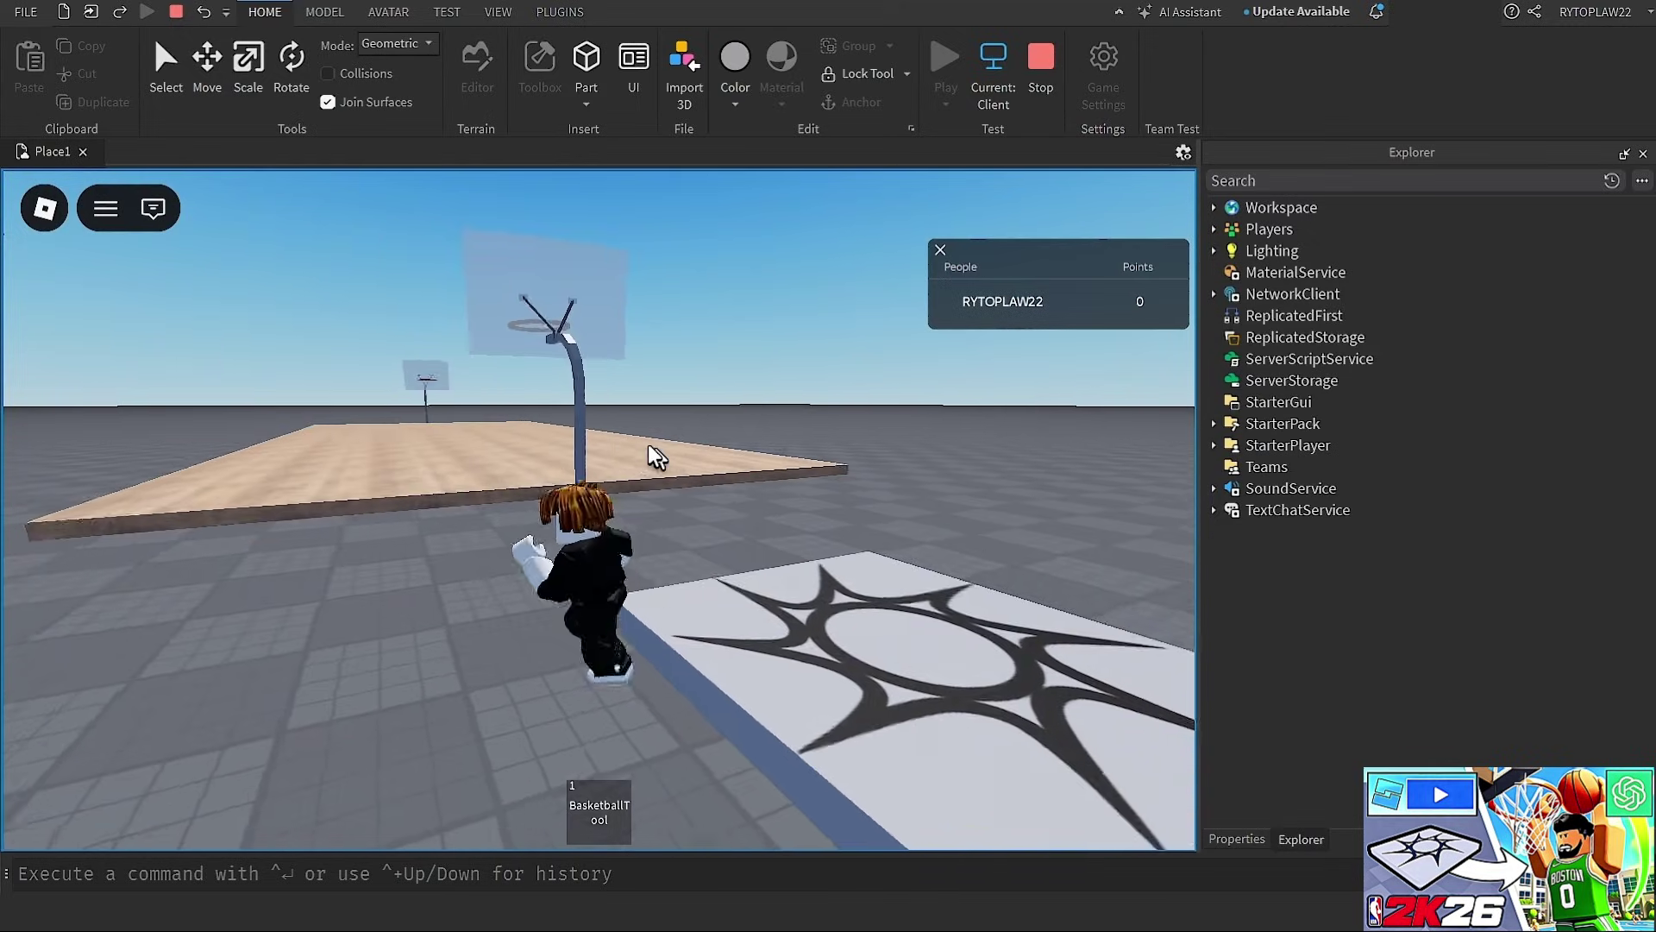
click(656, 459)
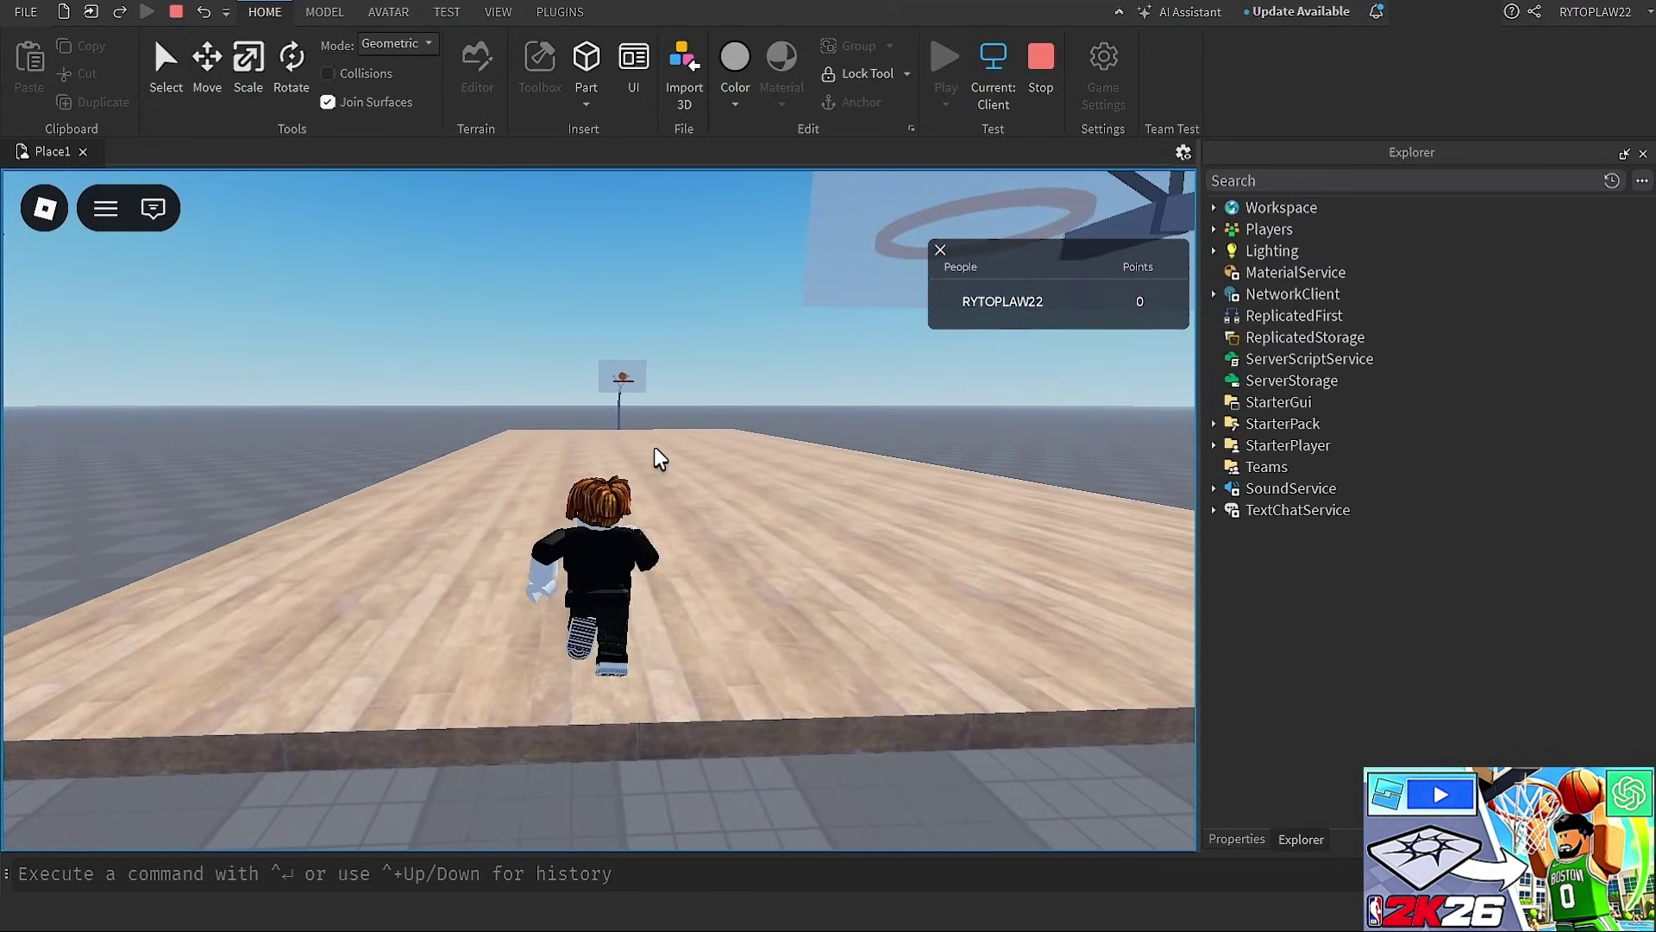
right_drag(653, 447, 973, 450)
key(1)
click(656, 459)
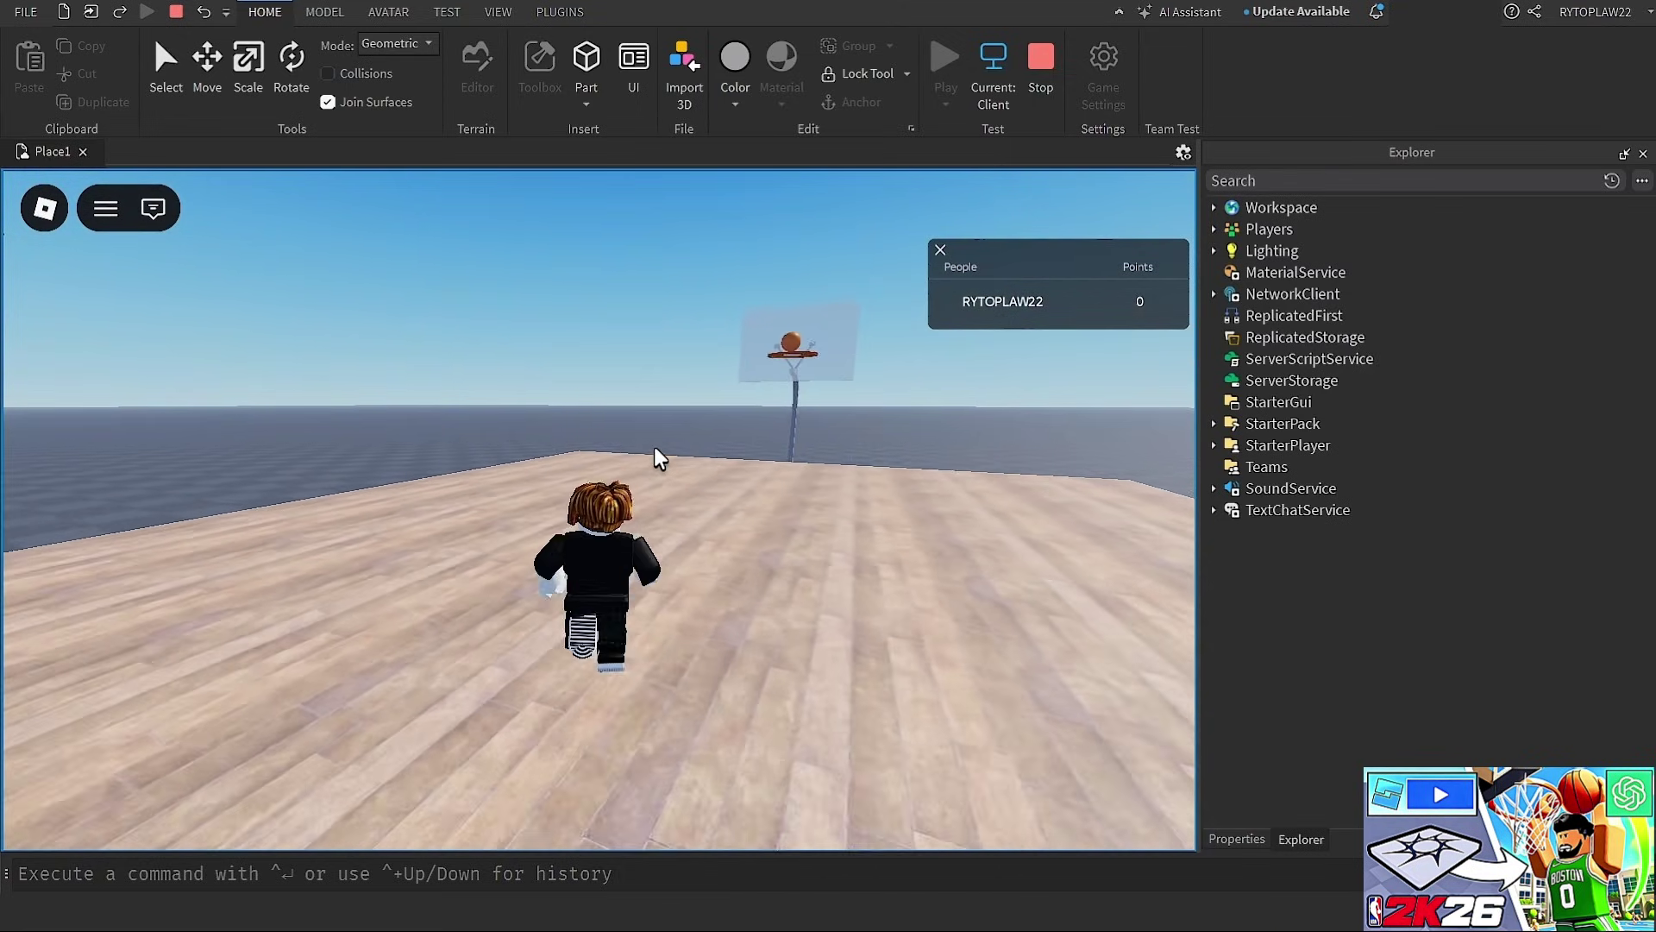
Run around near the far hoop, re-equip the ball for a close-range shot, and stop the play test
key(a)
right_drag(654, 447, 775, 473)
key(d)
right_drag(654, 447, 766, 430)
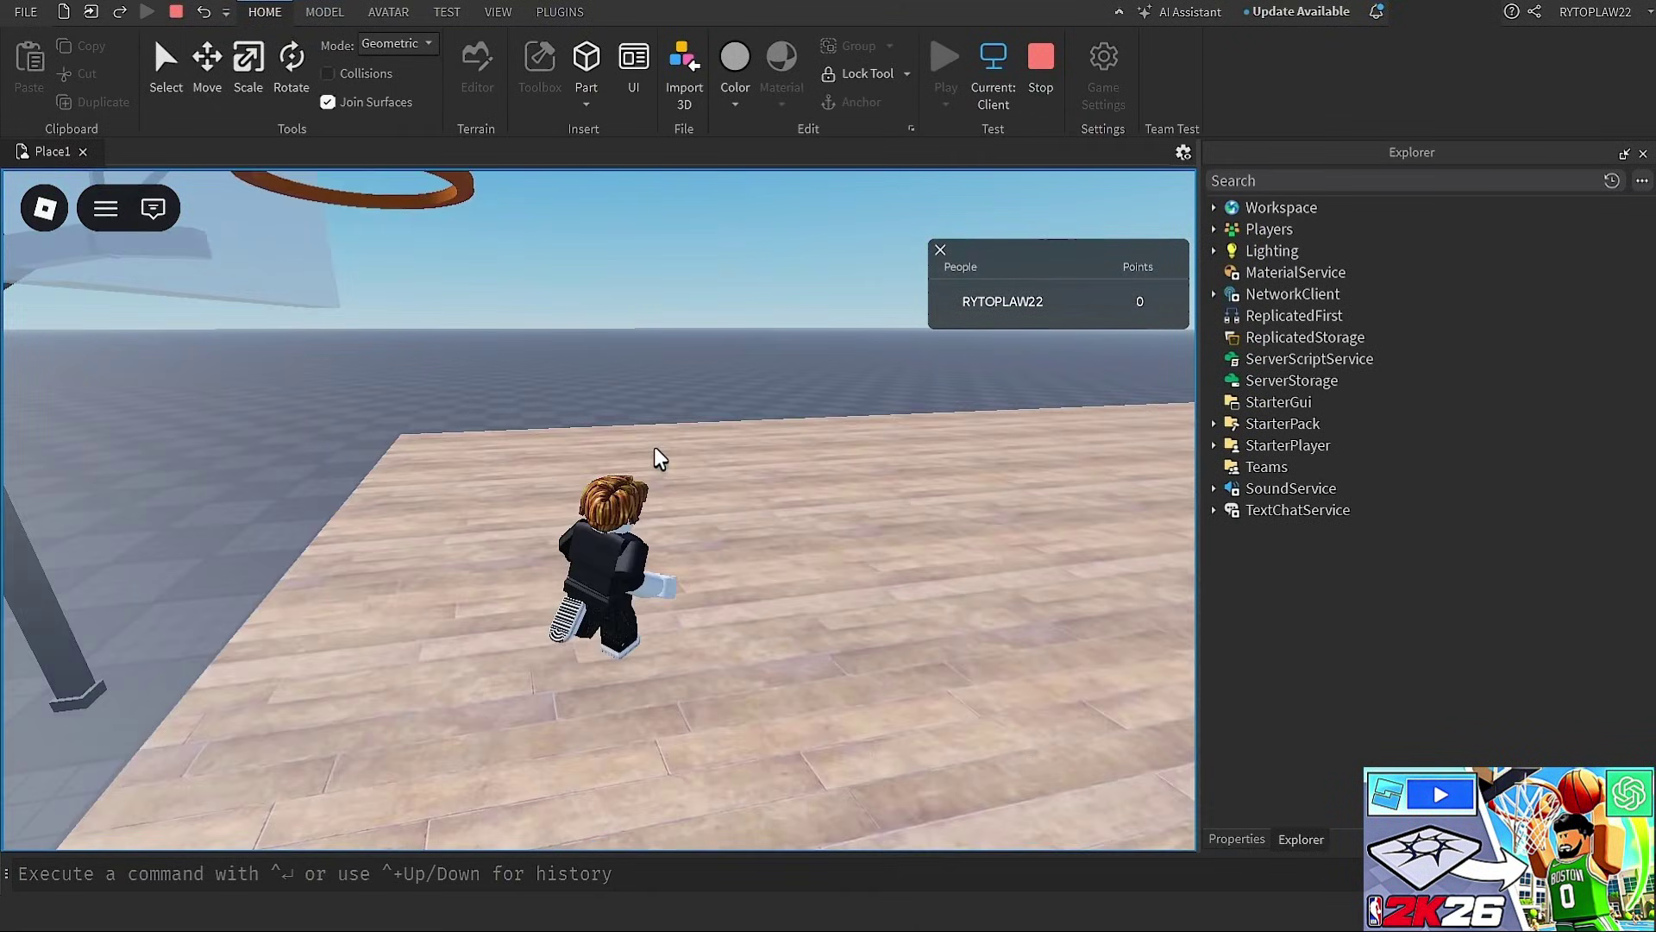
key(s)
right_drag(654, 447, 516, 441)
key(1)
click(654, 447)
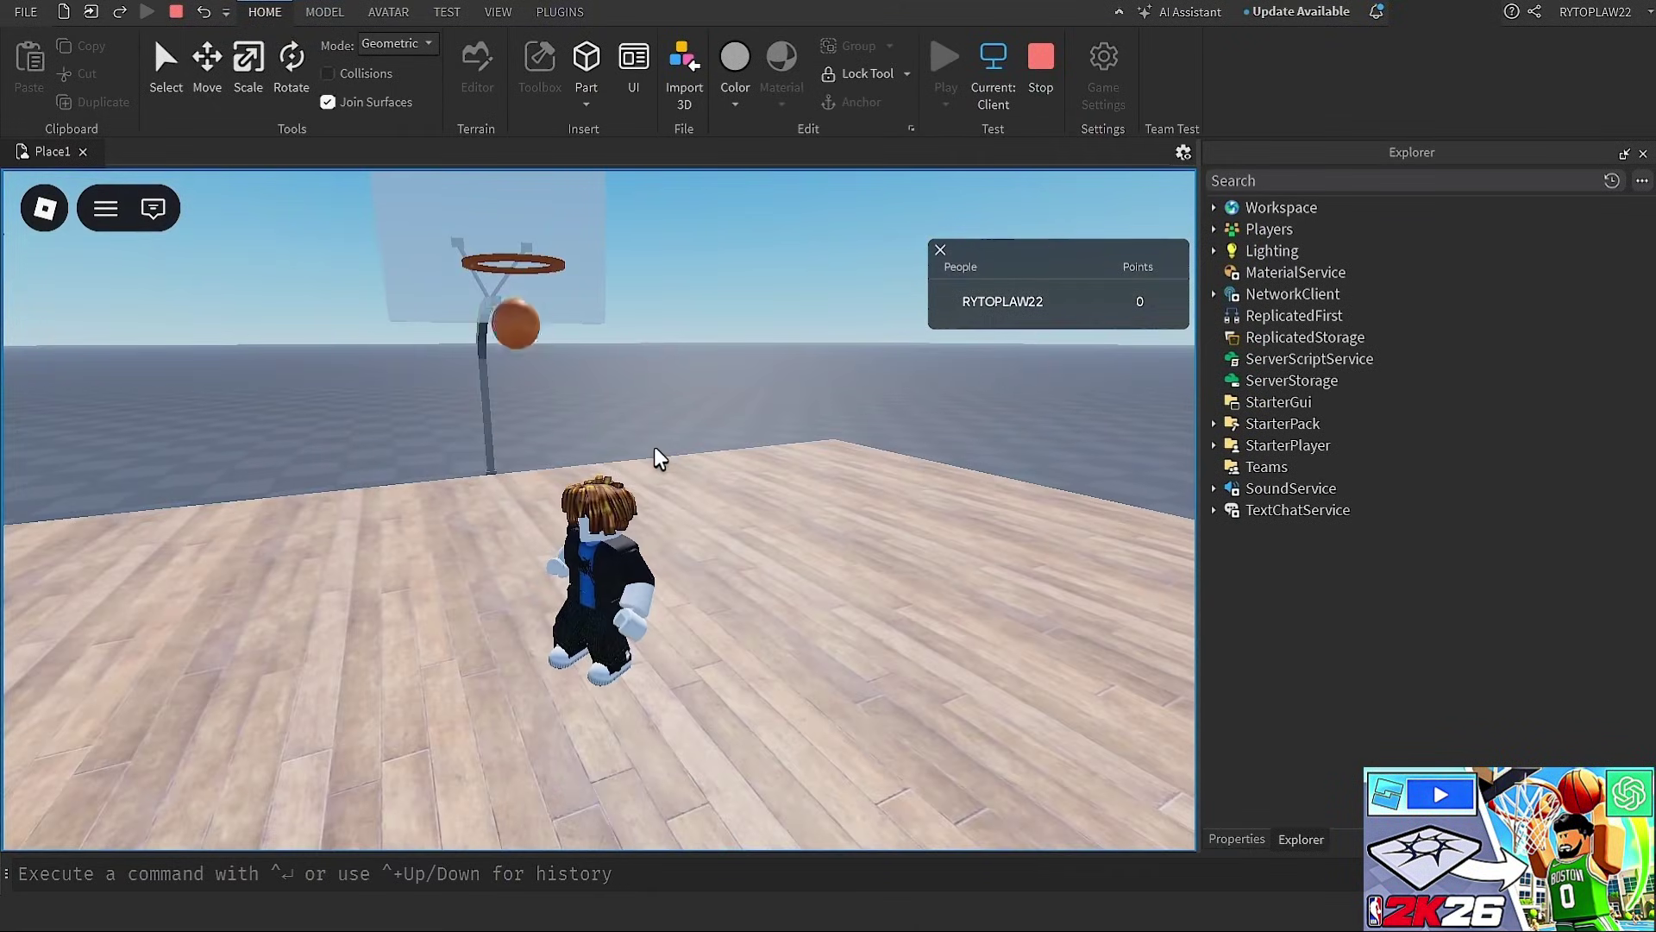
key(w)
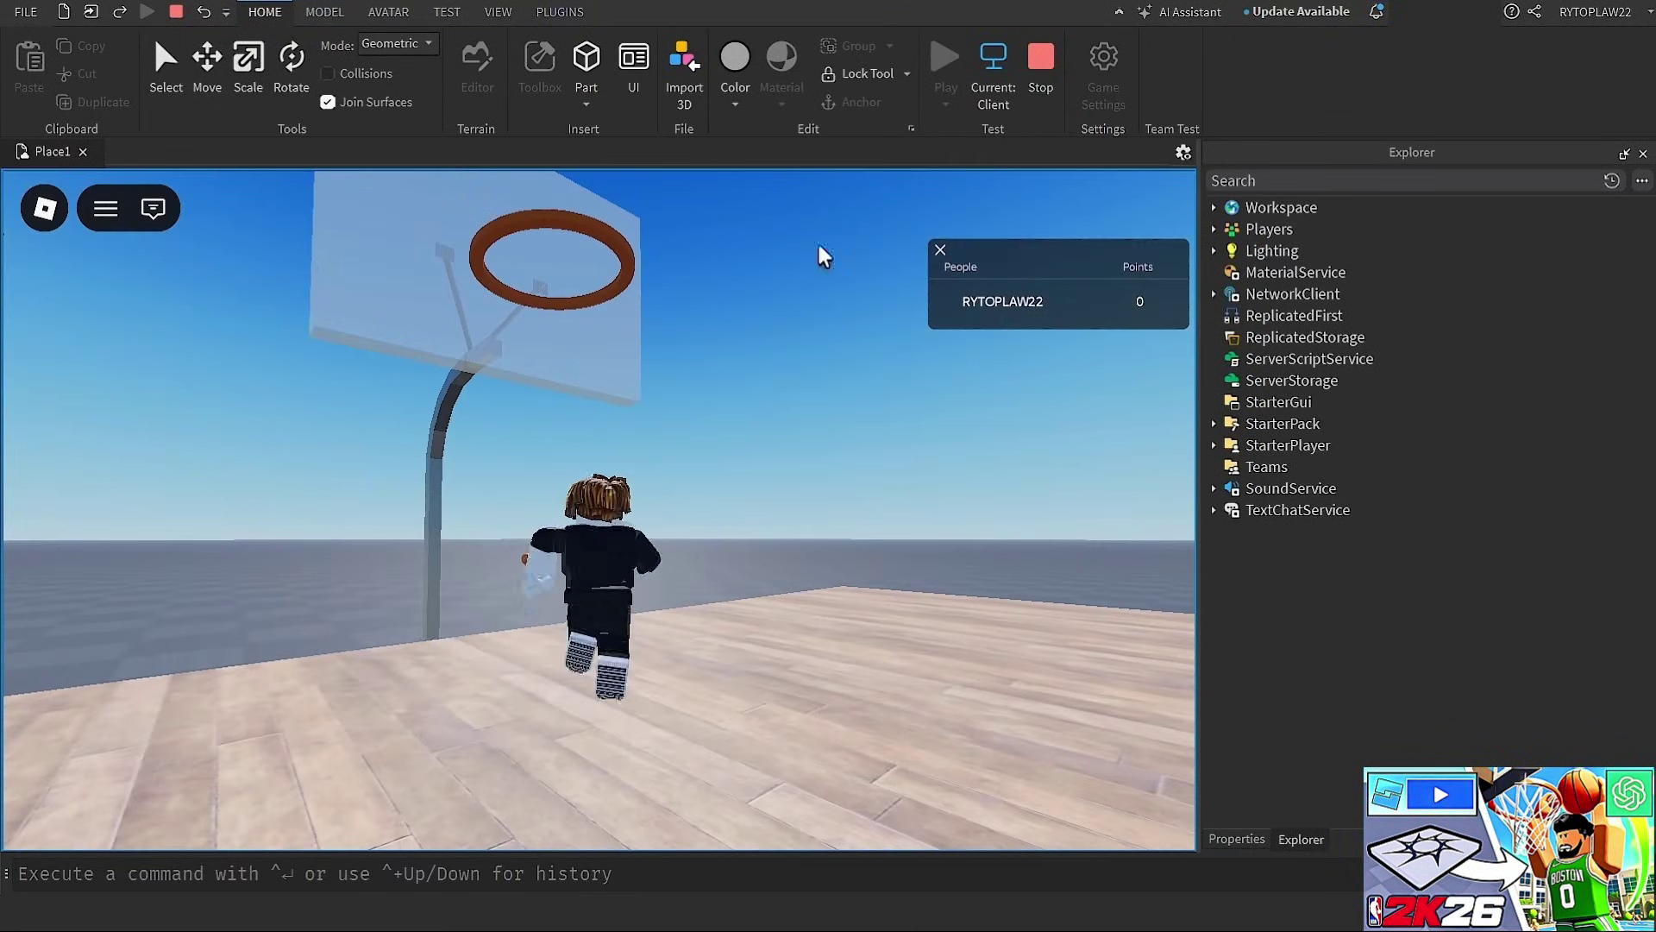
click(1042, 60)
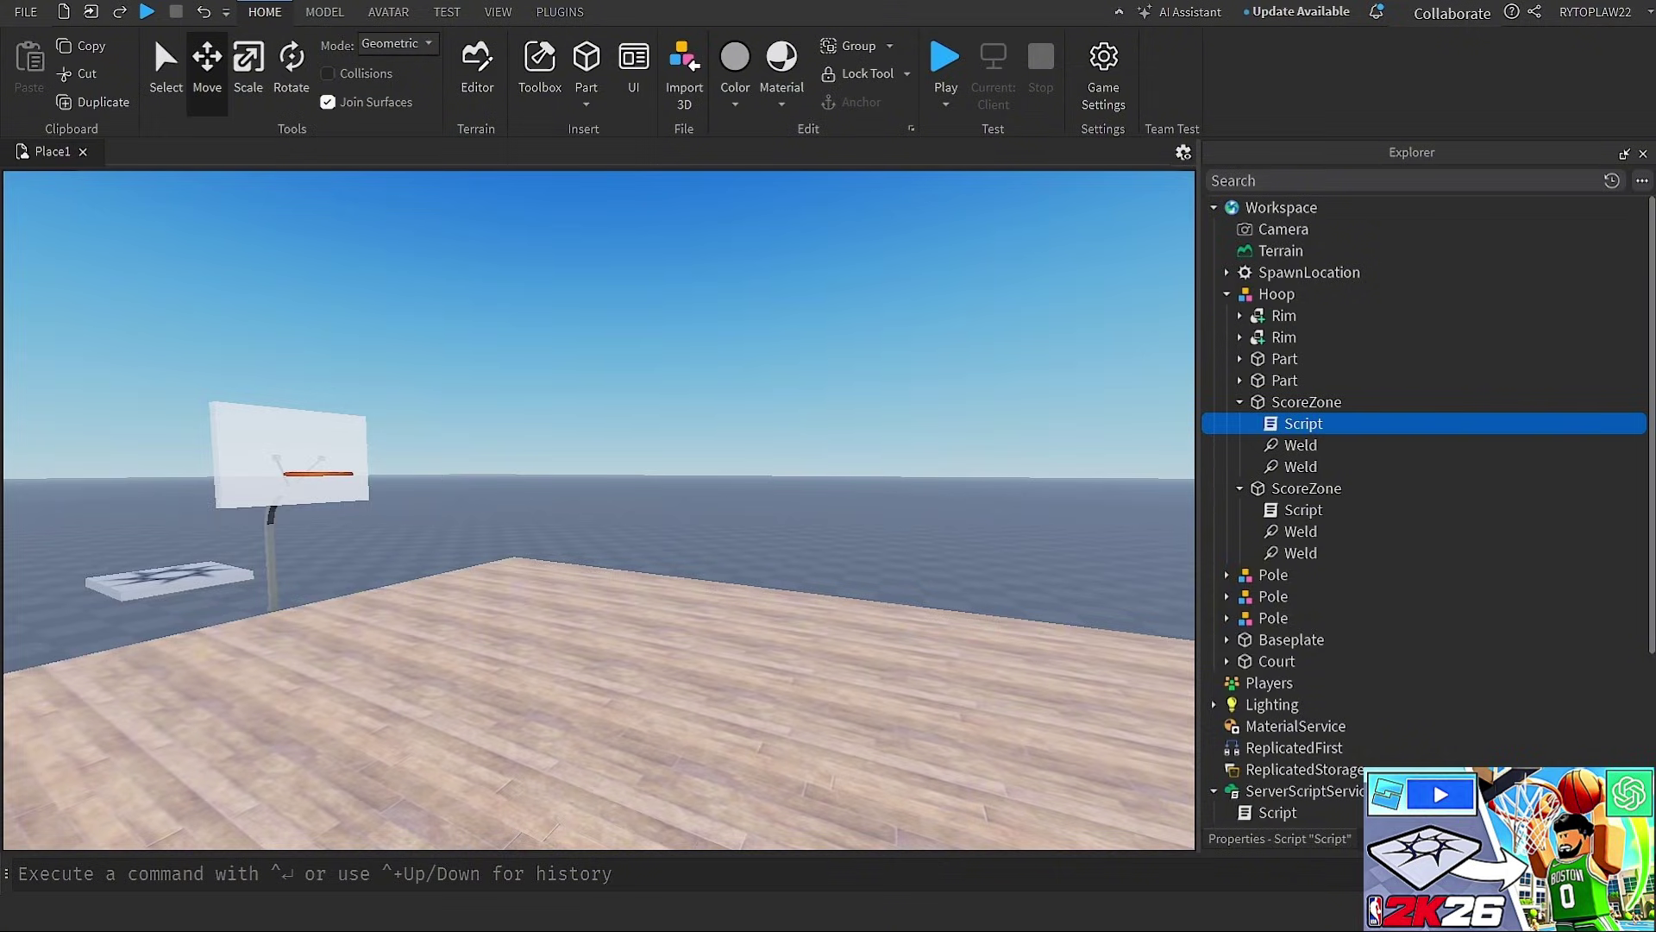
Switch to ChatGPT, copy the corrected ScoreZone script and read the instructions for tagging the ball's shooter in the tool script
key(F11)
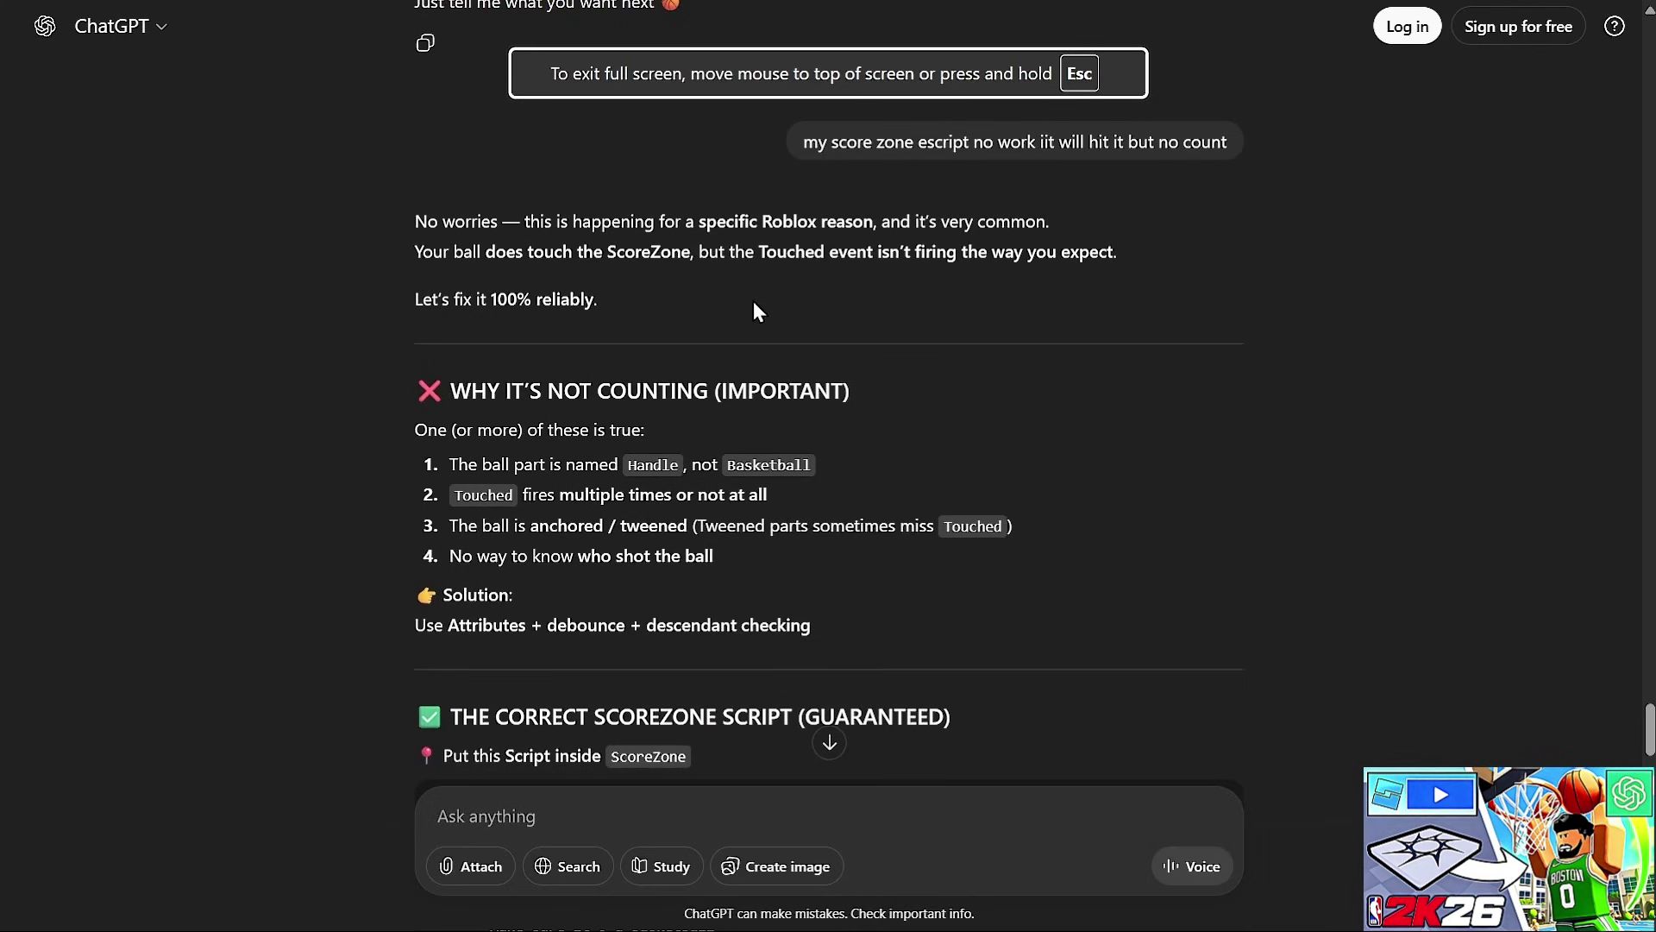
scroll(709, 437, down, 12)
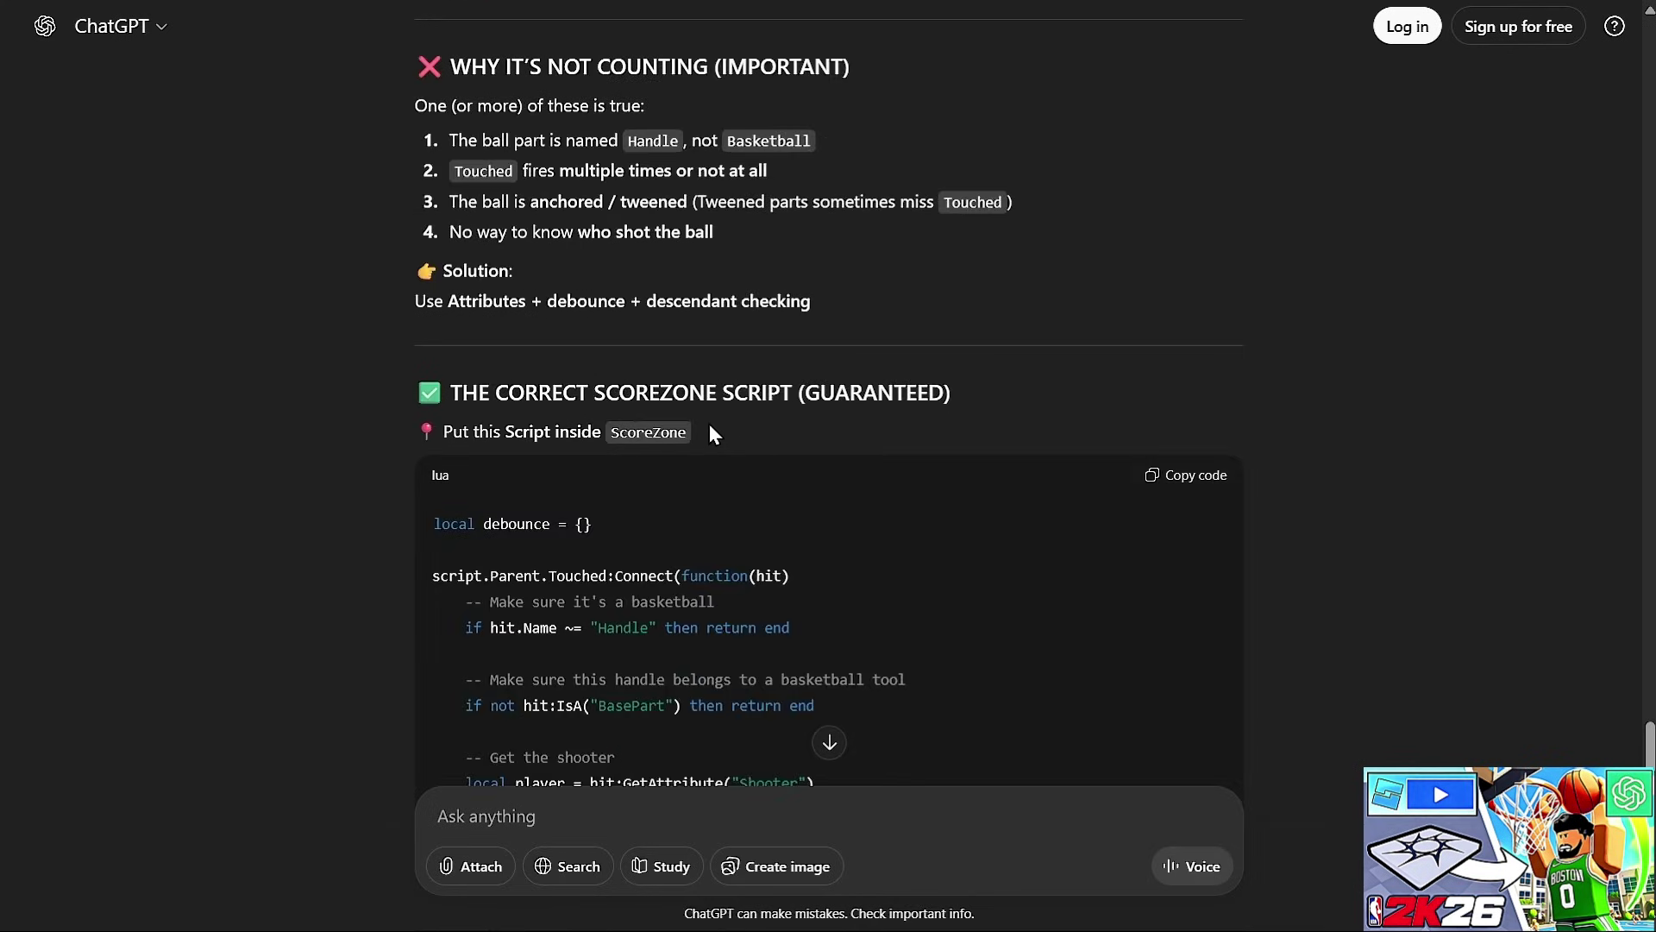
scroll(738, 400, up, 5)
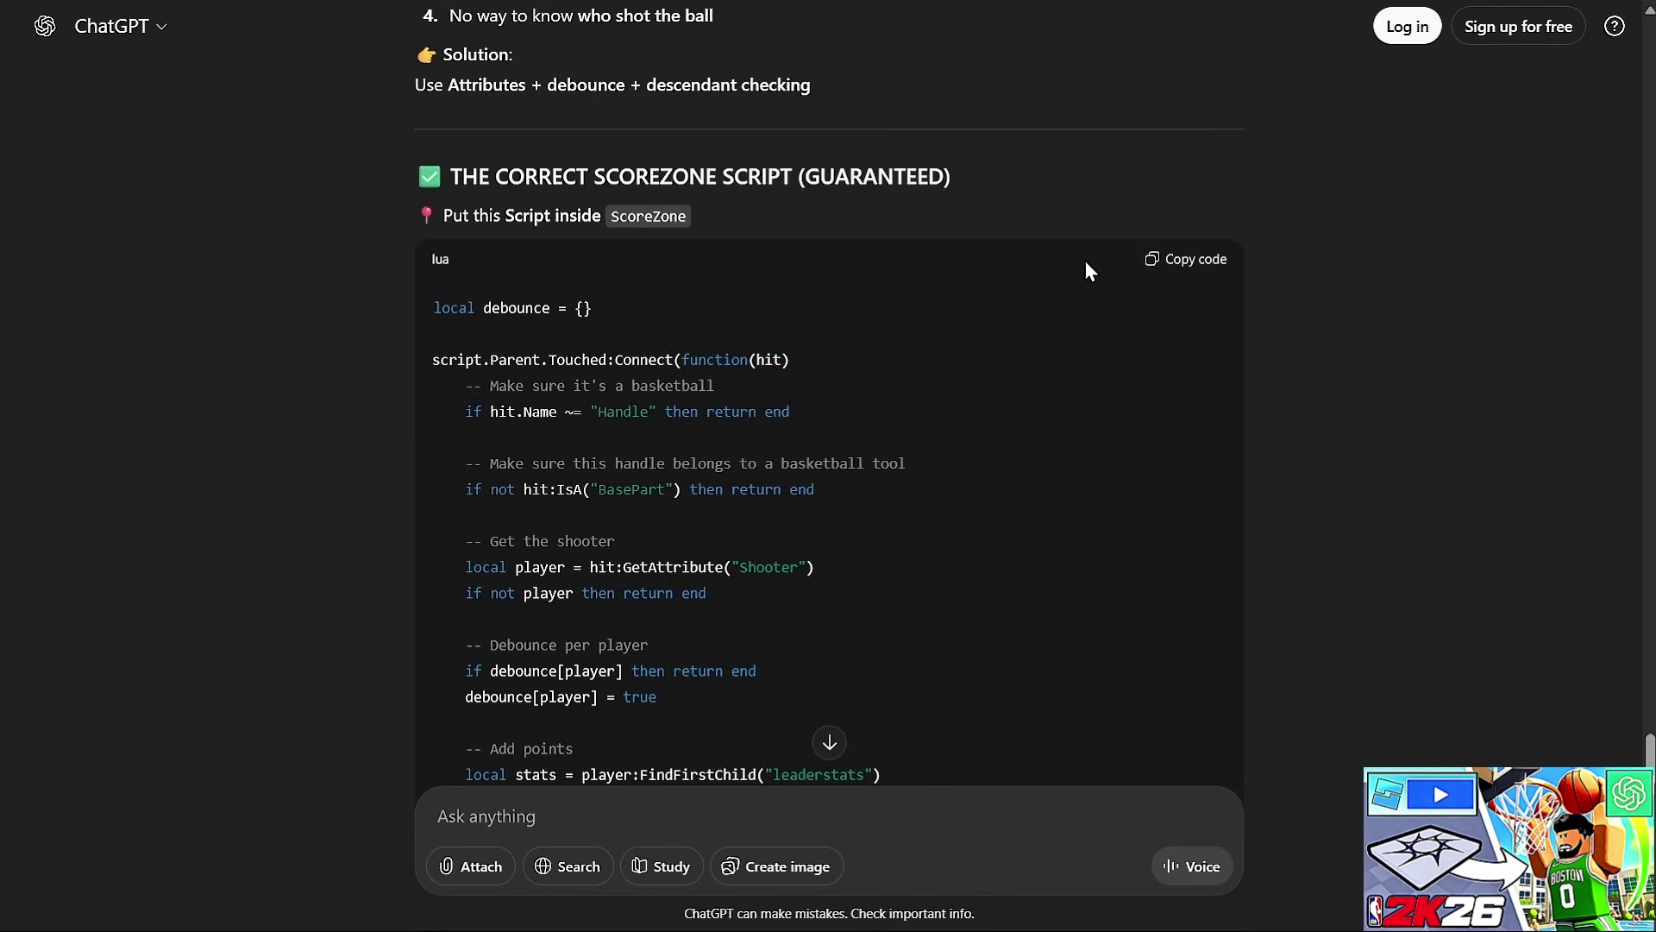
click(1187, 259)
scroll(1154, 266, down, 12)
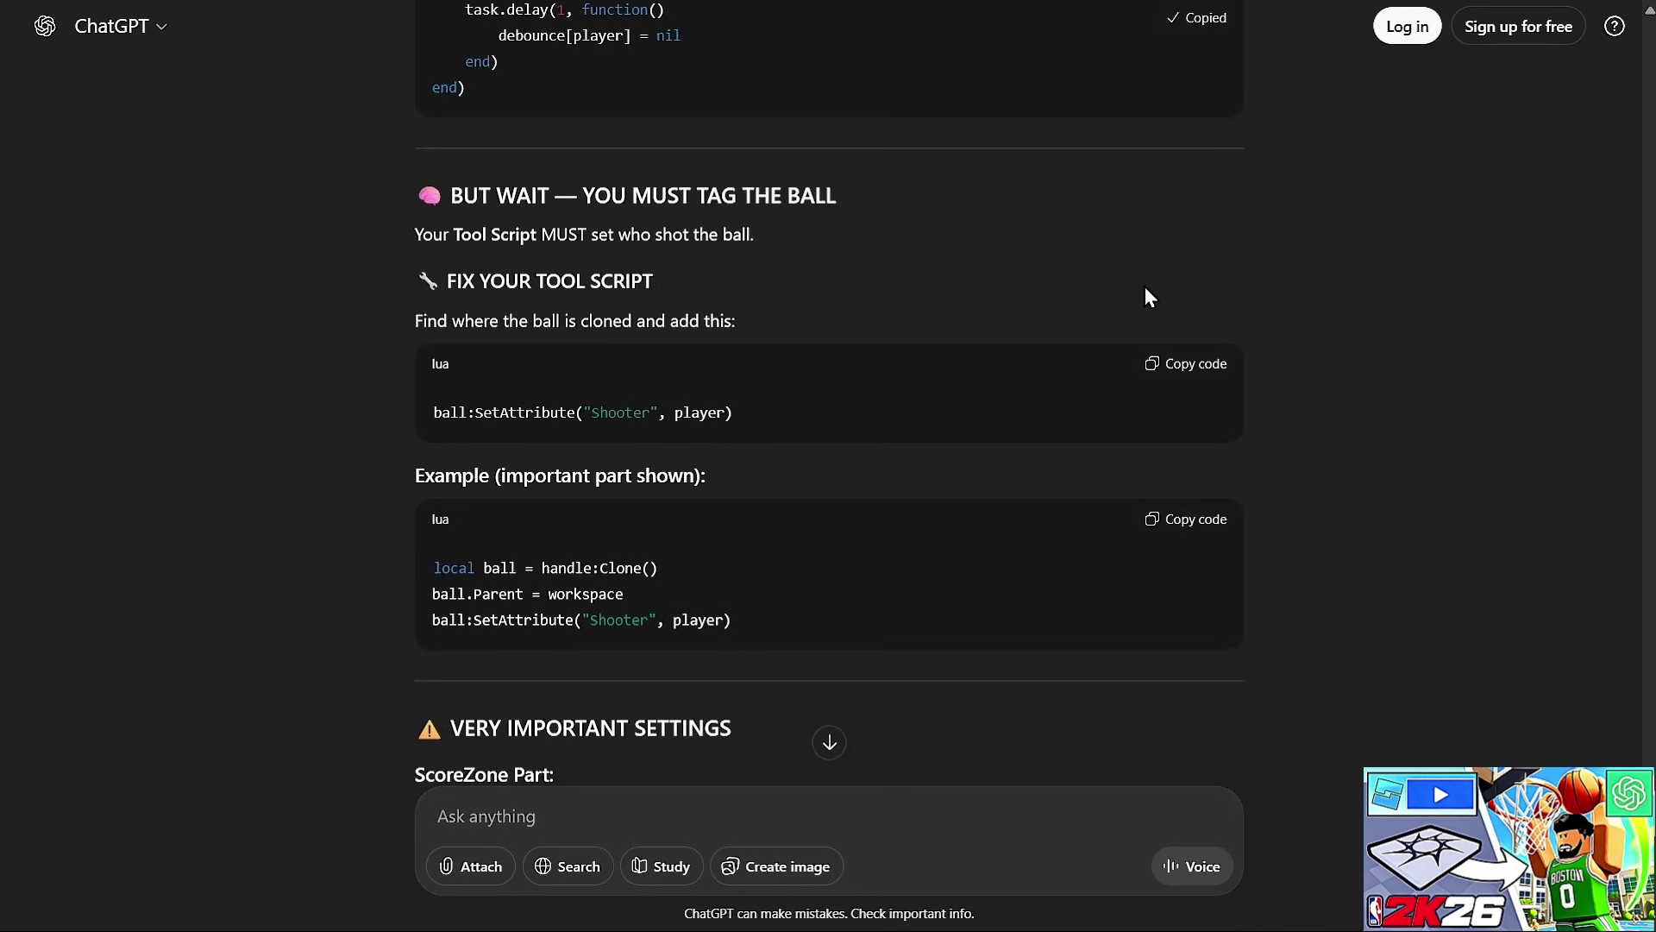
Return to Roblox Studio, play test the scoring by shooting the ball and running towards the far hoop, and end the test
key(alt+Tab)
click(470, 50)
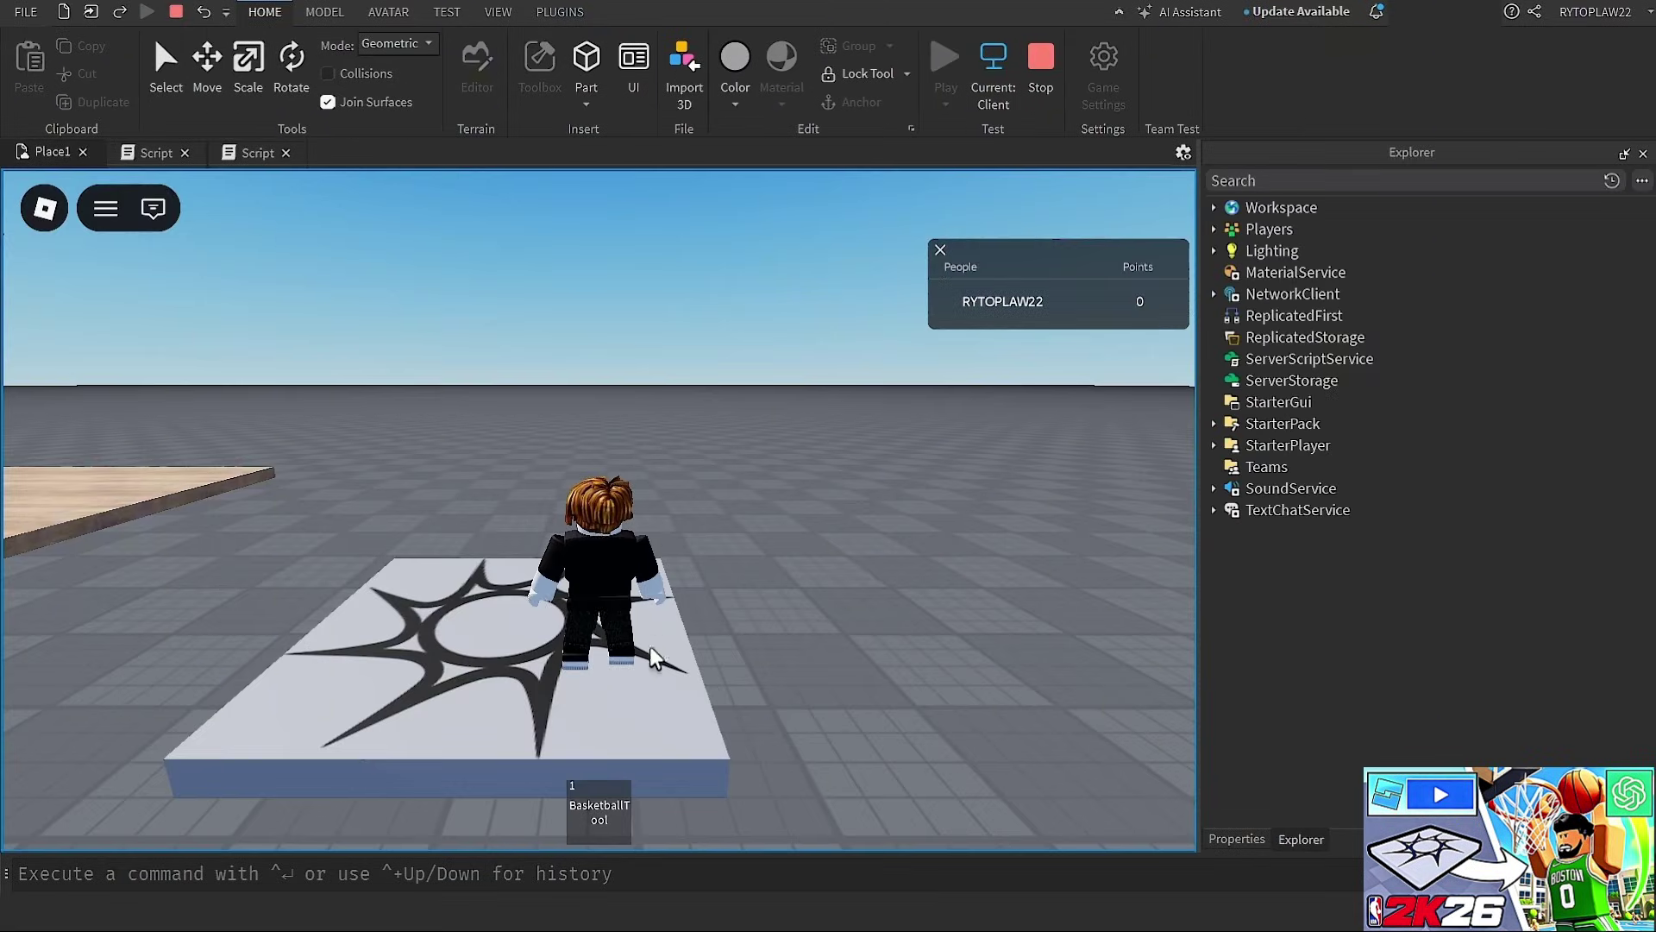
key(w)
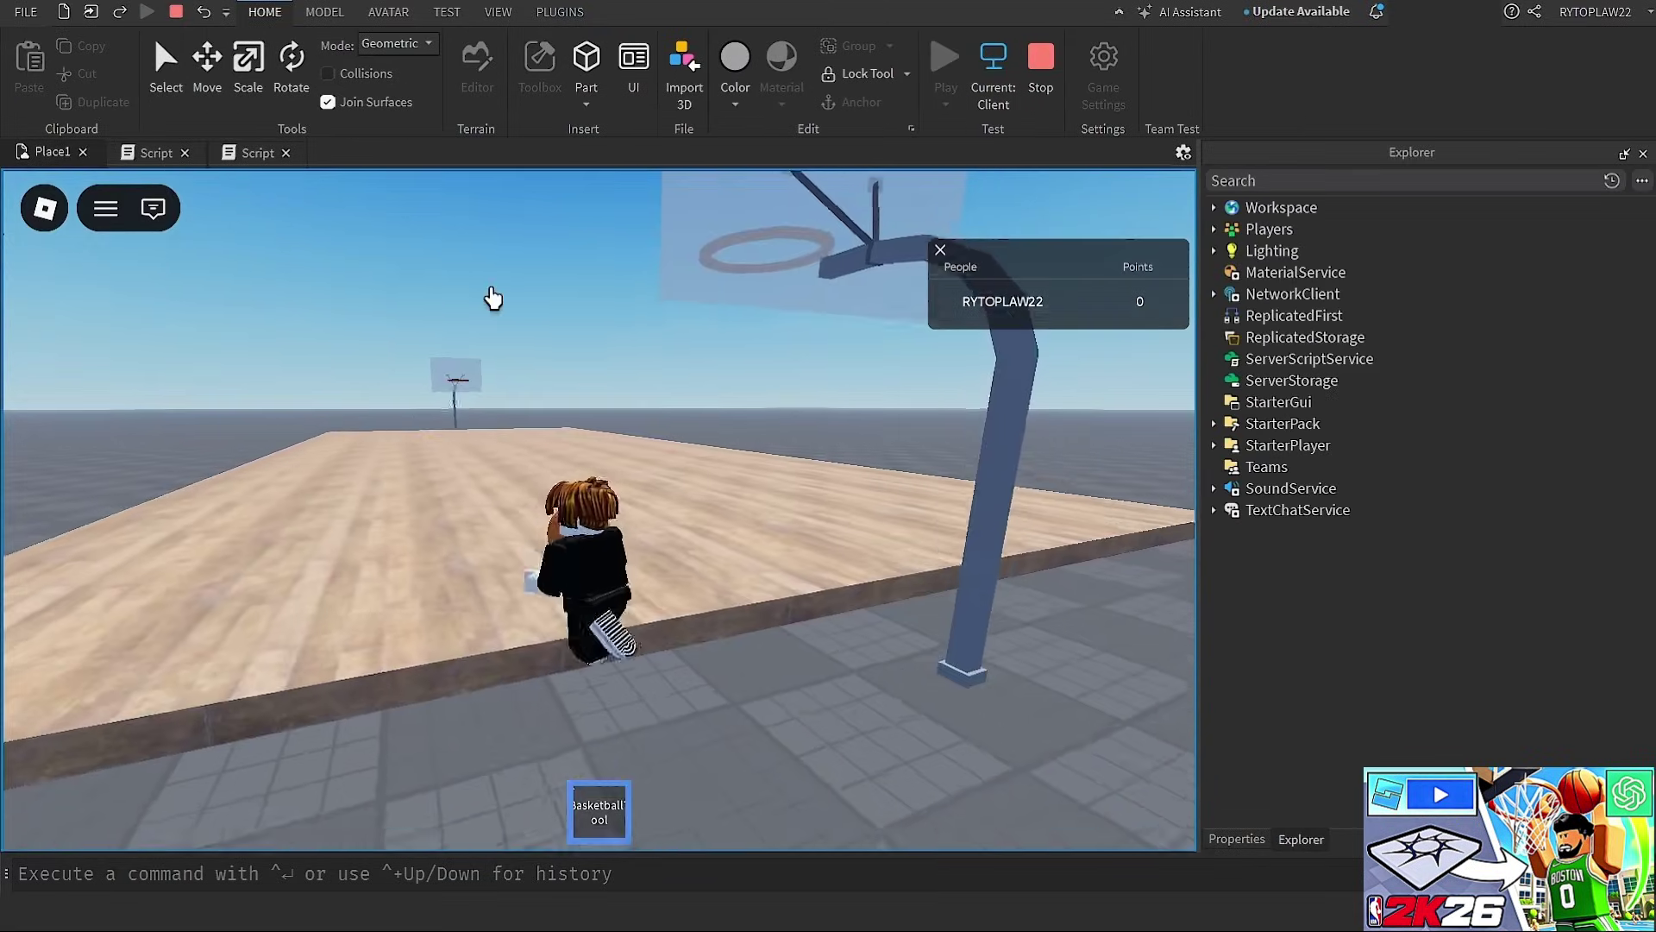
click(490, 286)
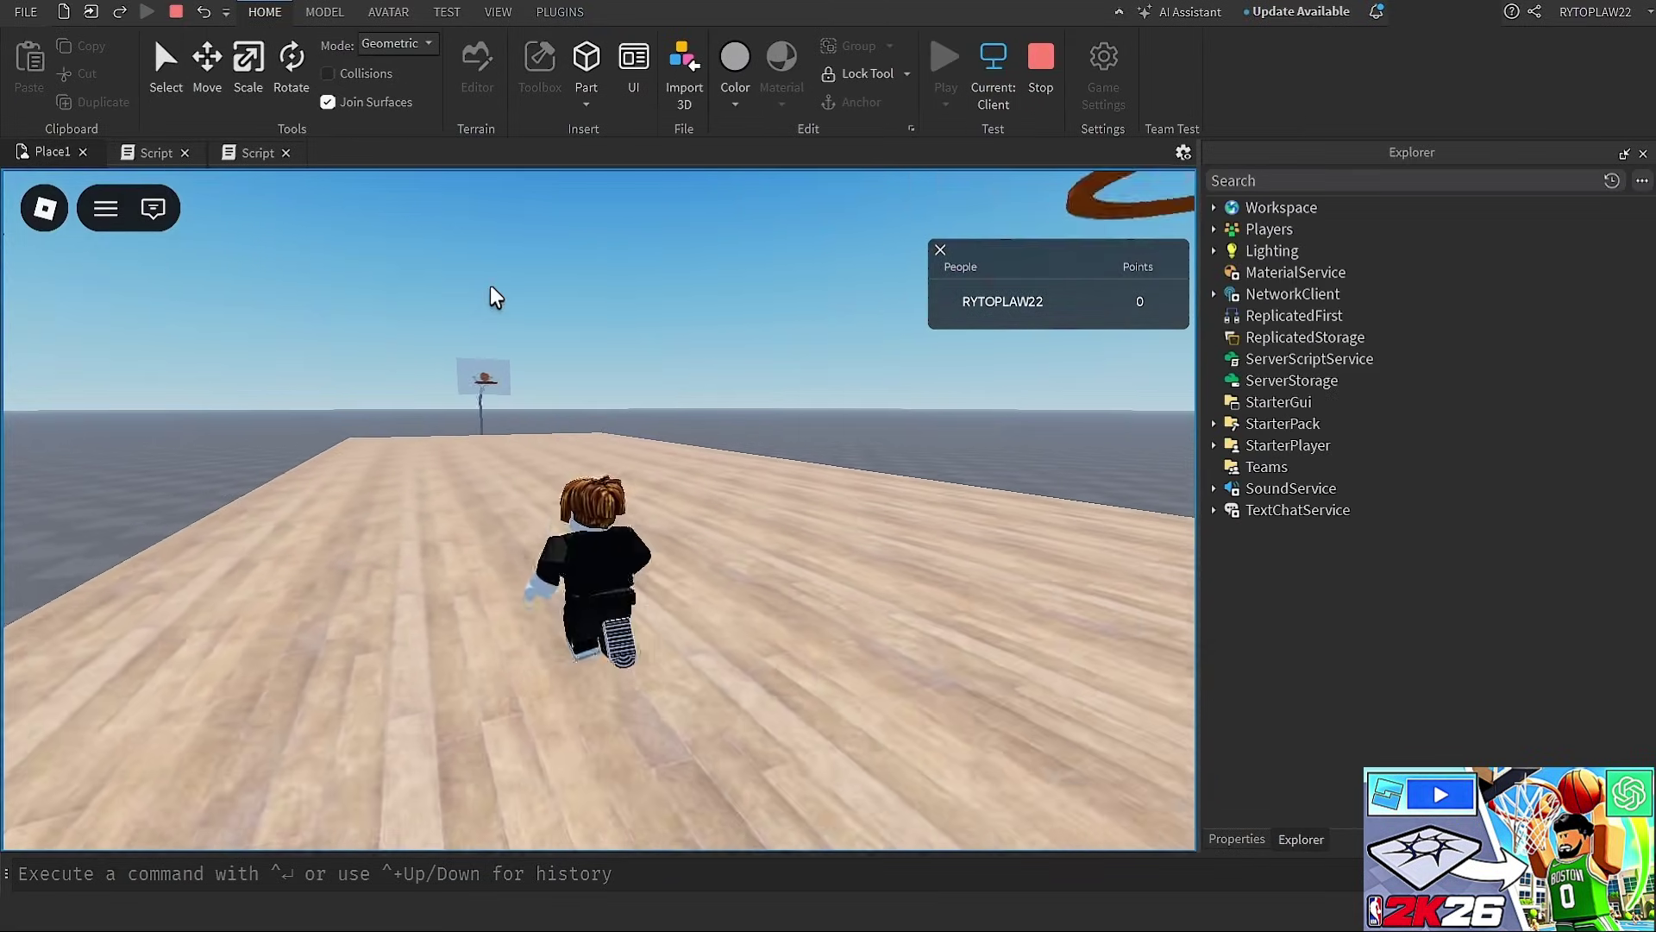
key(w)
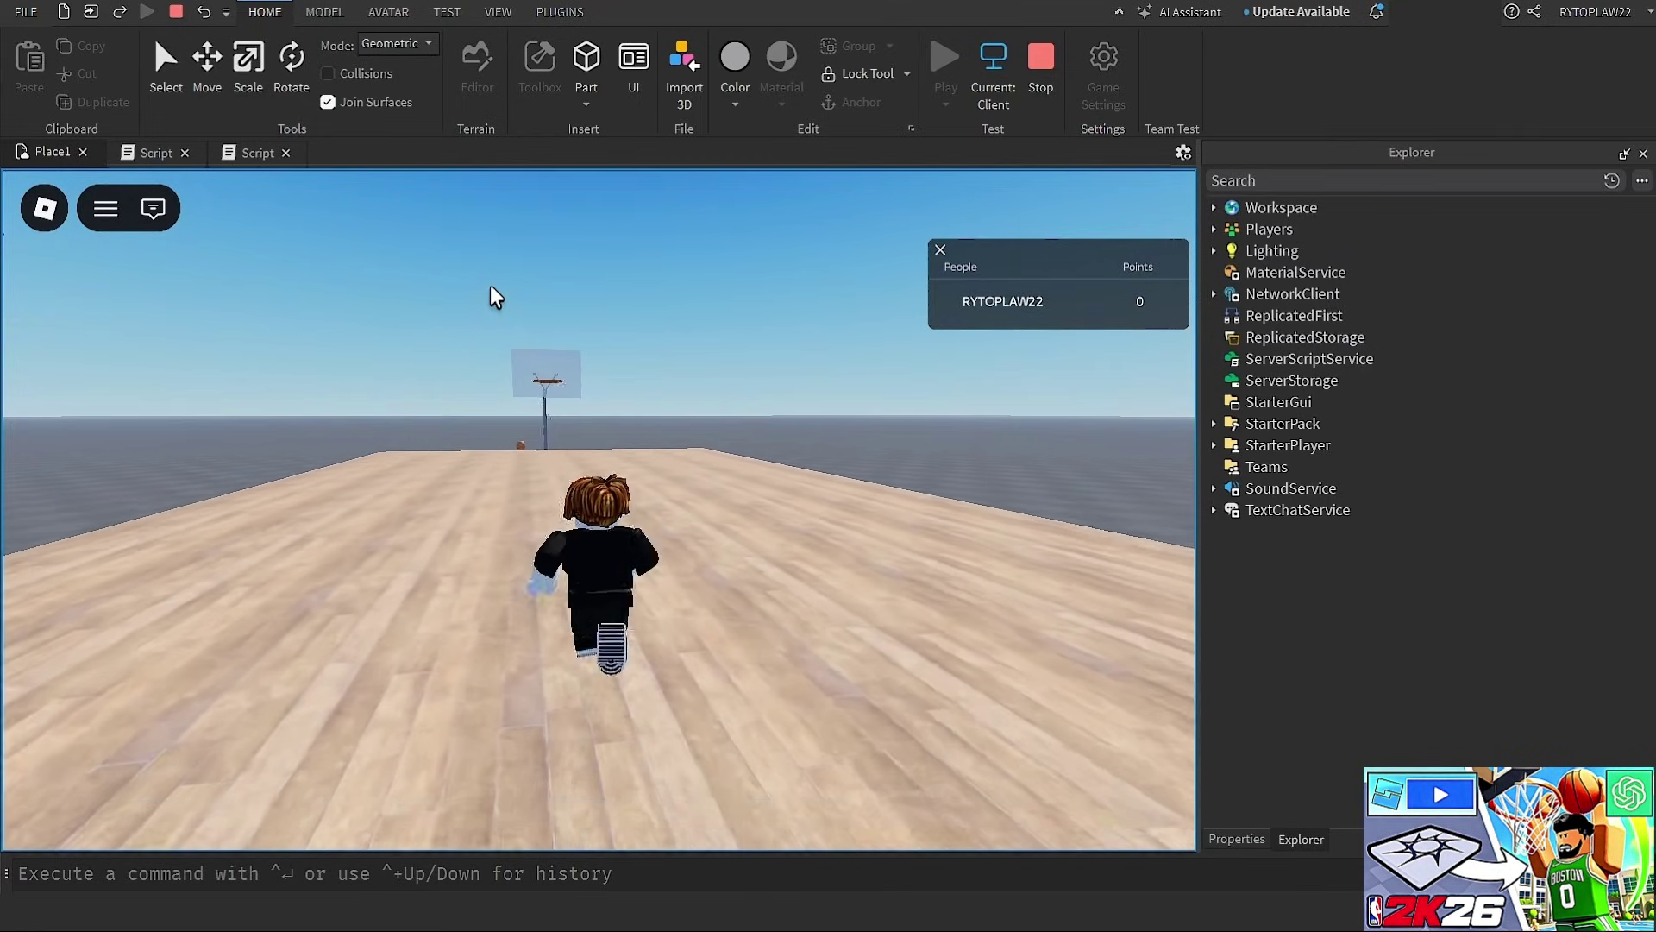
key(w)
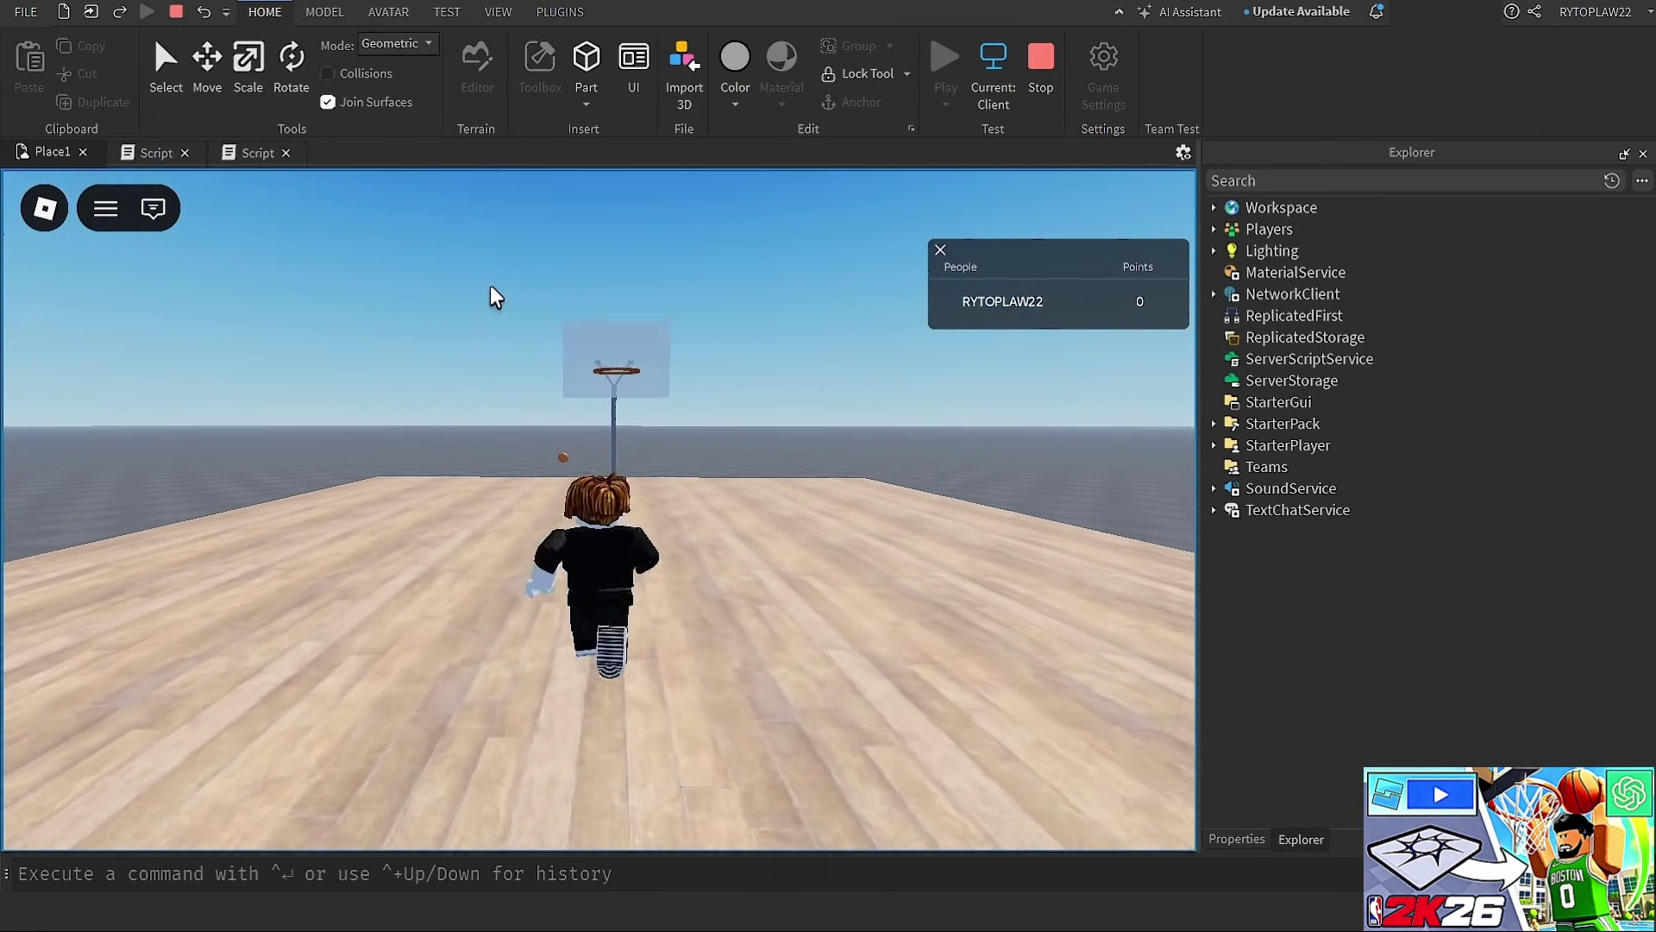
key(w)
click(492, 347)
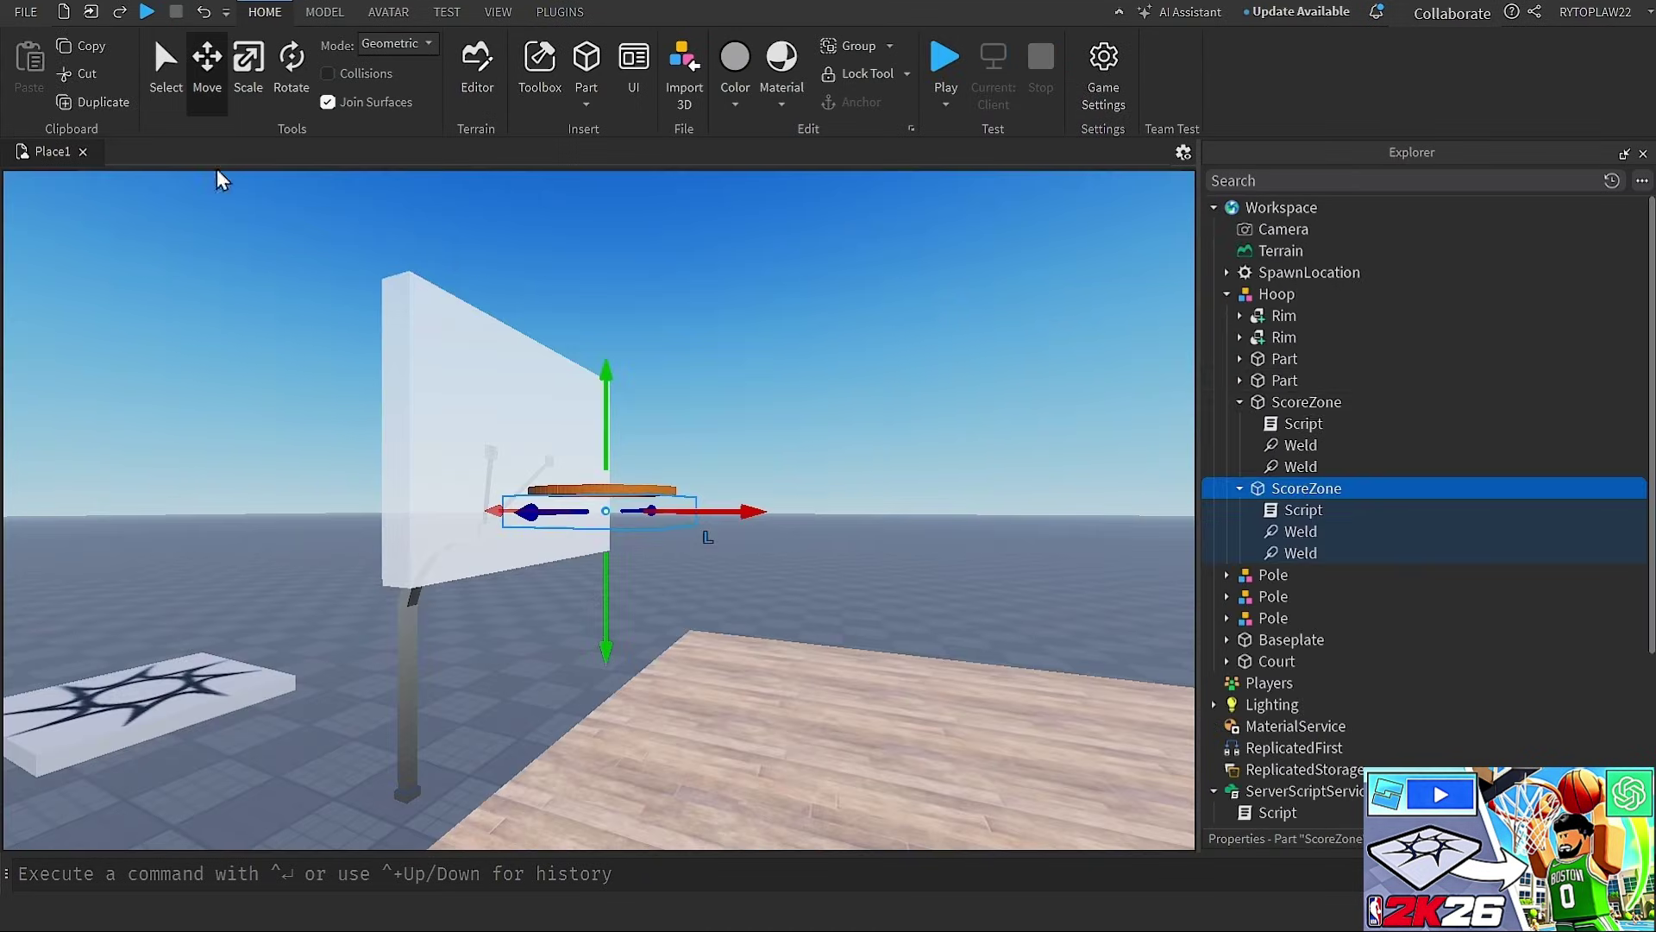
key(shift+F5)
Replace the ServerScriptService script with code giving each joining player a leaderstats folder with a Points IntValue of 0, and close it
scroll(1370, 579, down, 3)
double_click(1263, 578)
key(shift+Up)
key(shift+Up)
key(shift+Up)
key(shift+Up)
key(shift+Up)
key(shift+Up)
key(shift+Up)
key(shift+Up)
key(shift+Up)
key(shift+Up)
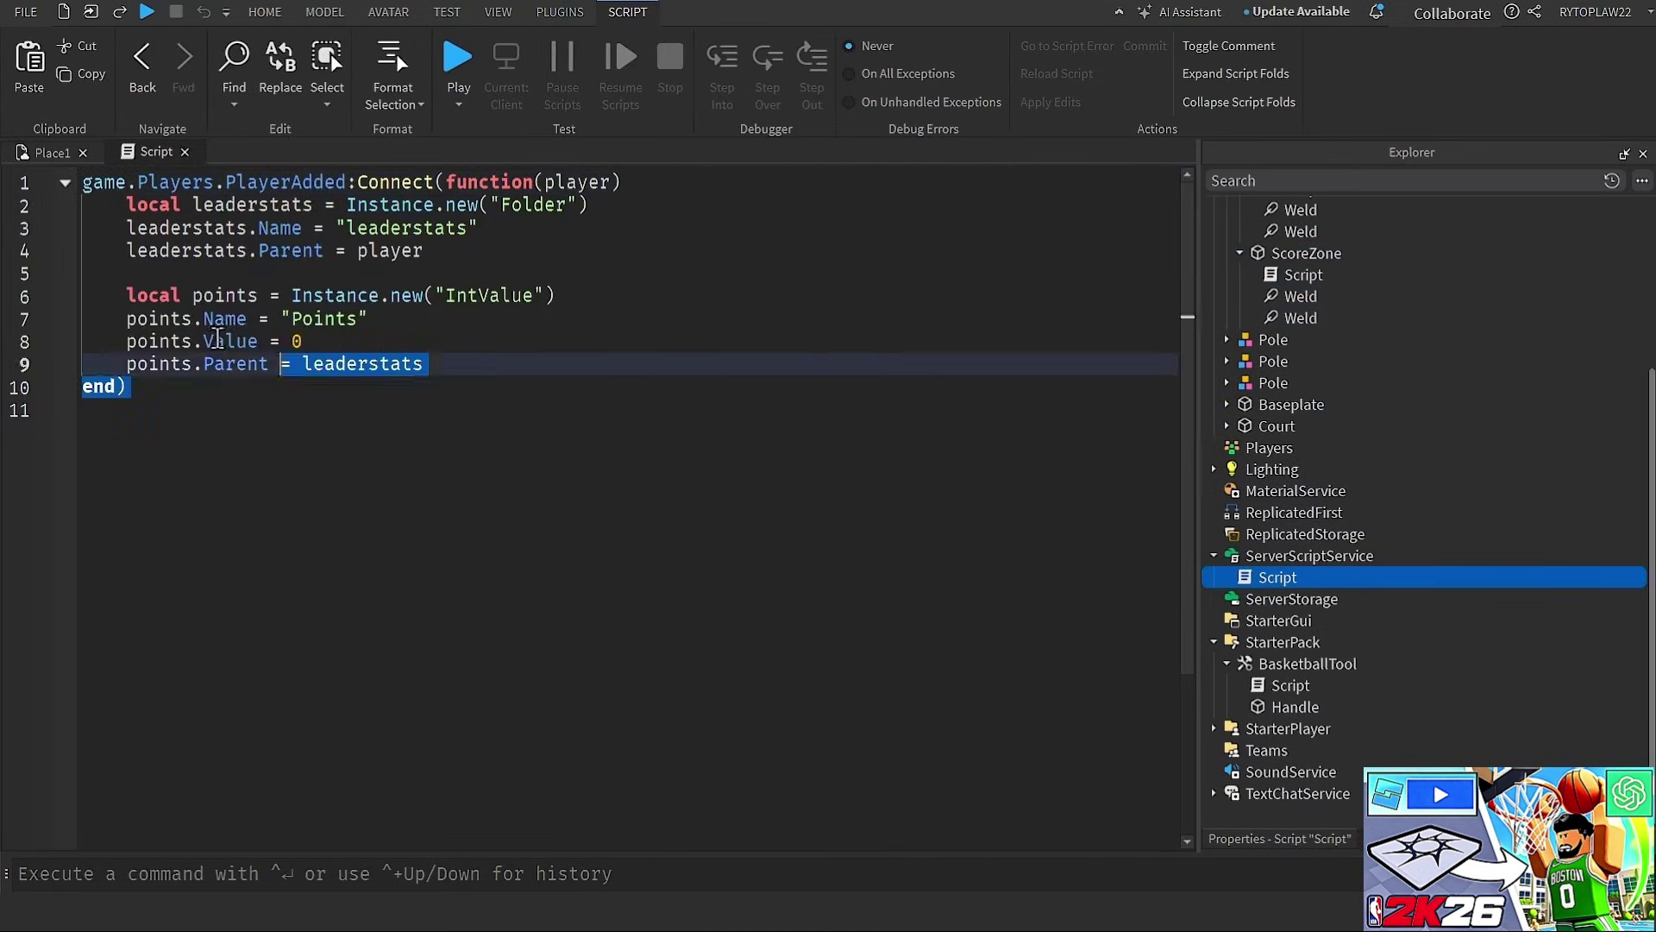
text(game.Players.PlayerAdded:Connect(function(player)     local leaderstats = Instance.new("Folder")     leaderstats.Name = "leaderstats"     leaderstats.Parent = player      local points = Instance.new("IntValue")     points.Name = "Points"     points.Value = 0     points.Parent = leaderstats end))
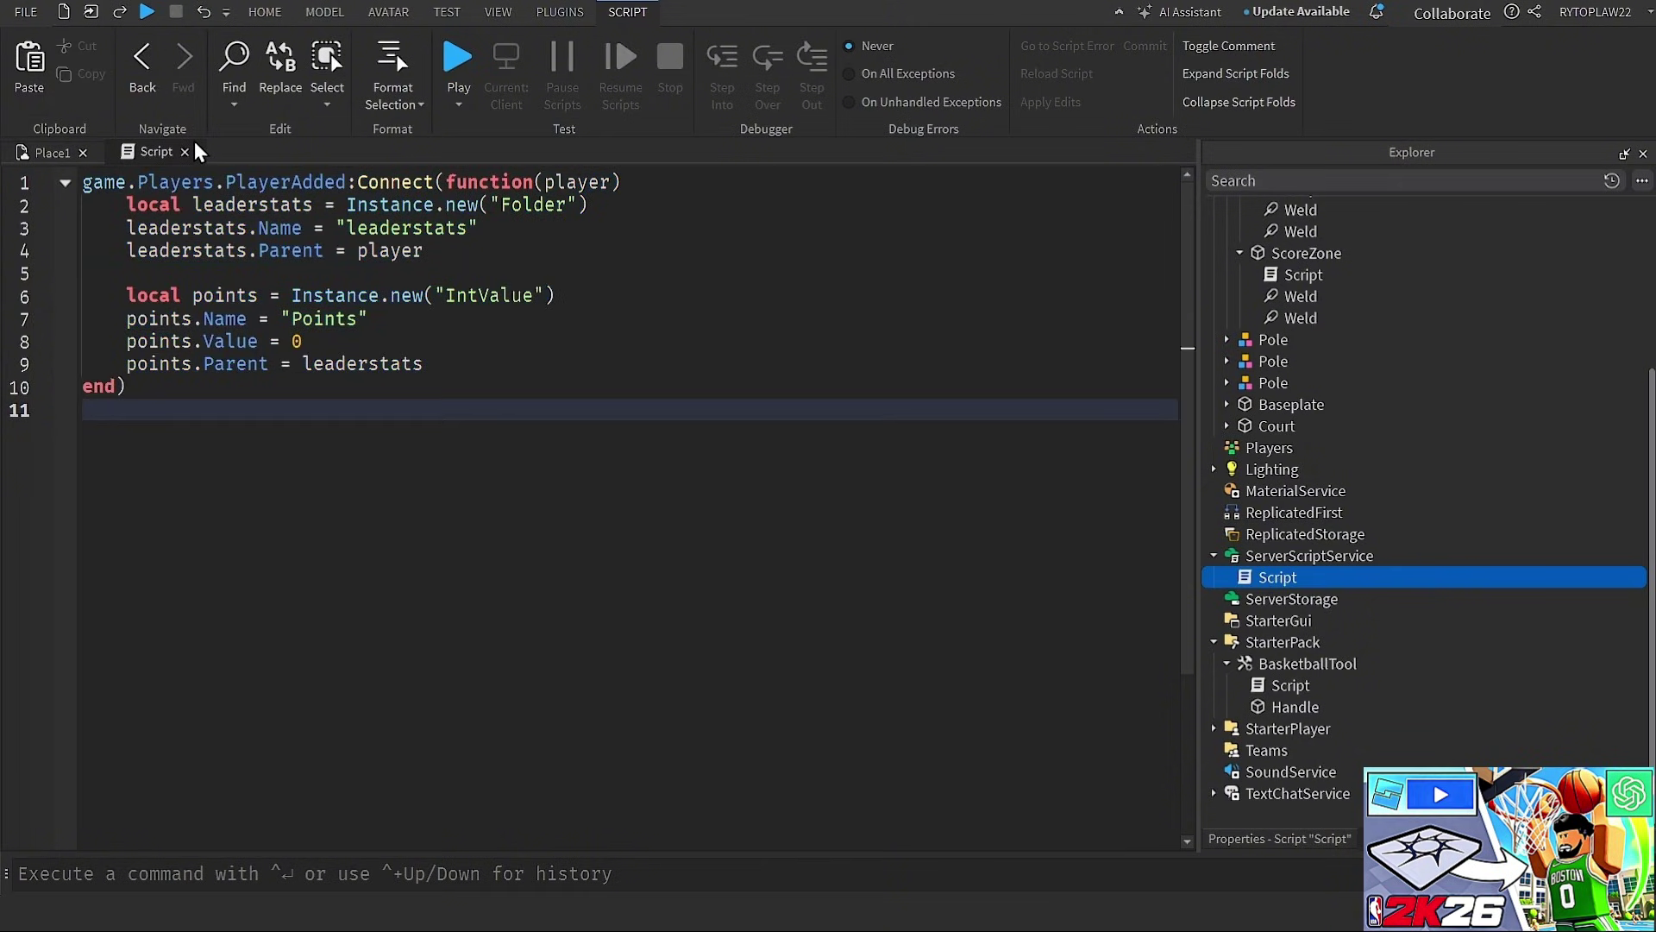
click(185, 151)
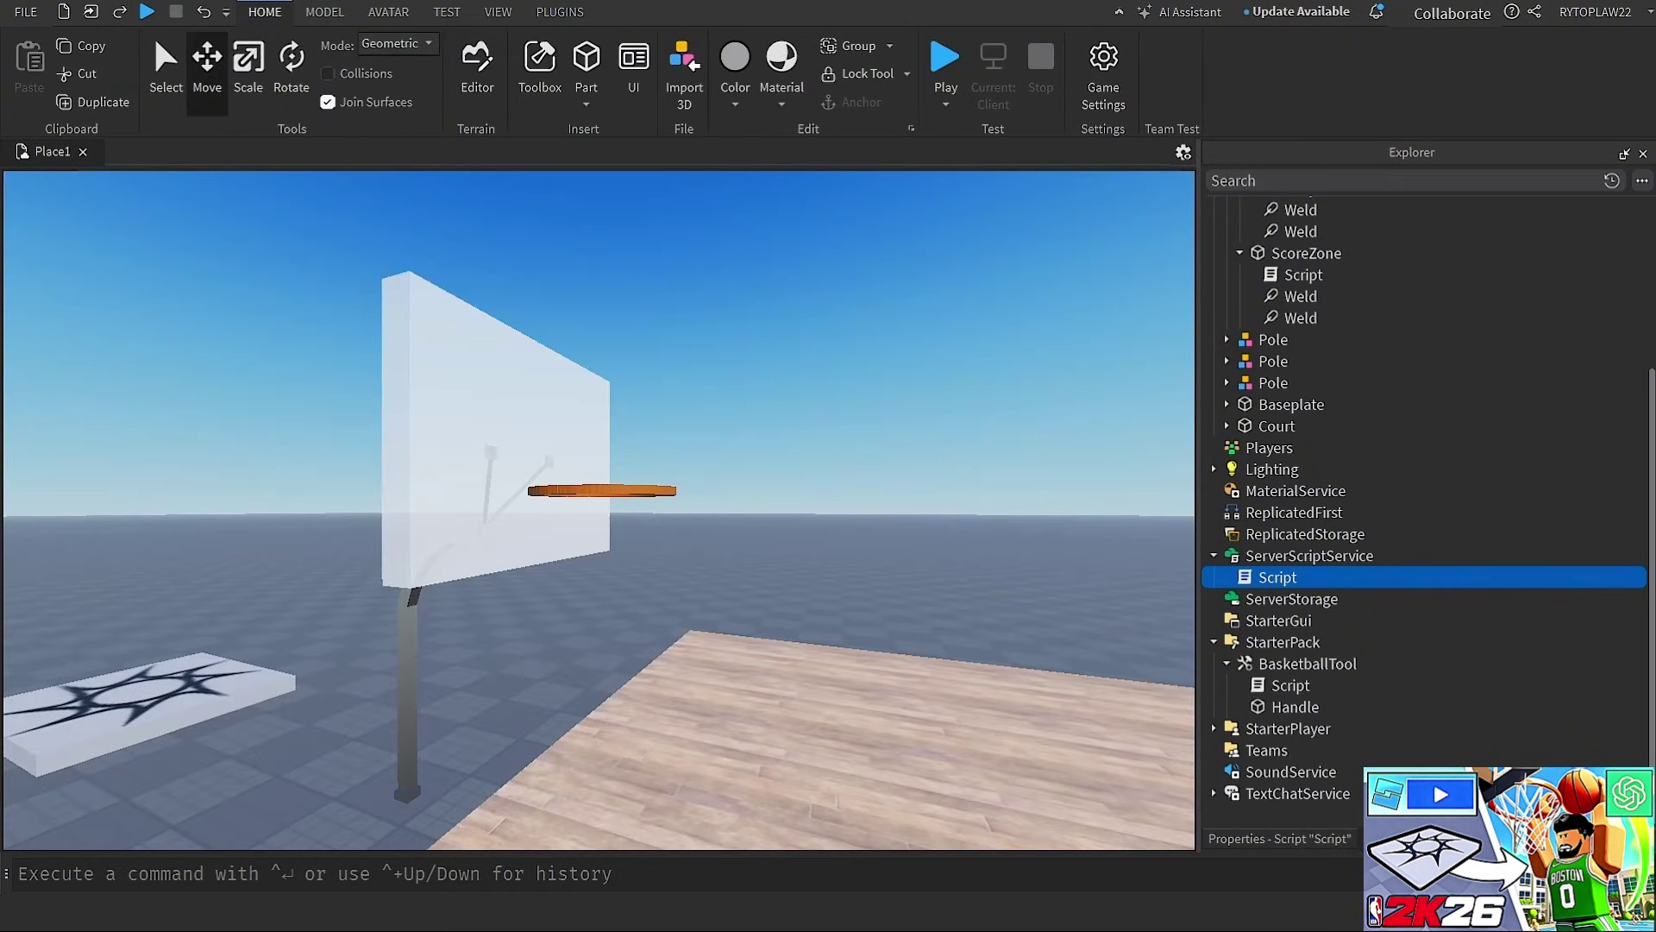
Replace the BasketballTool script with code that awards 1 point per shot, throws a cloned ball forward and returns the tool after 5 seconds
double_click(1290, 685)
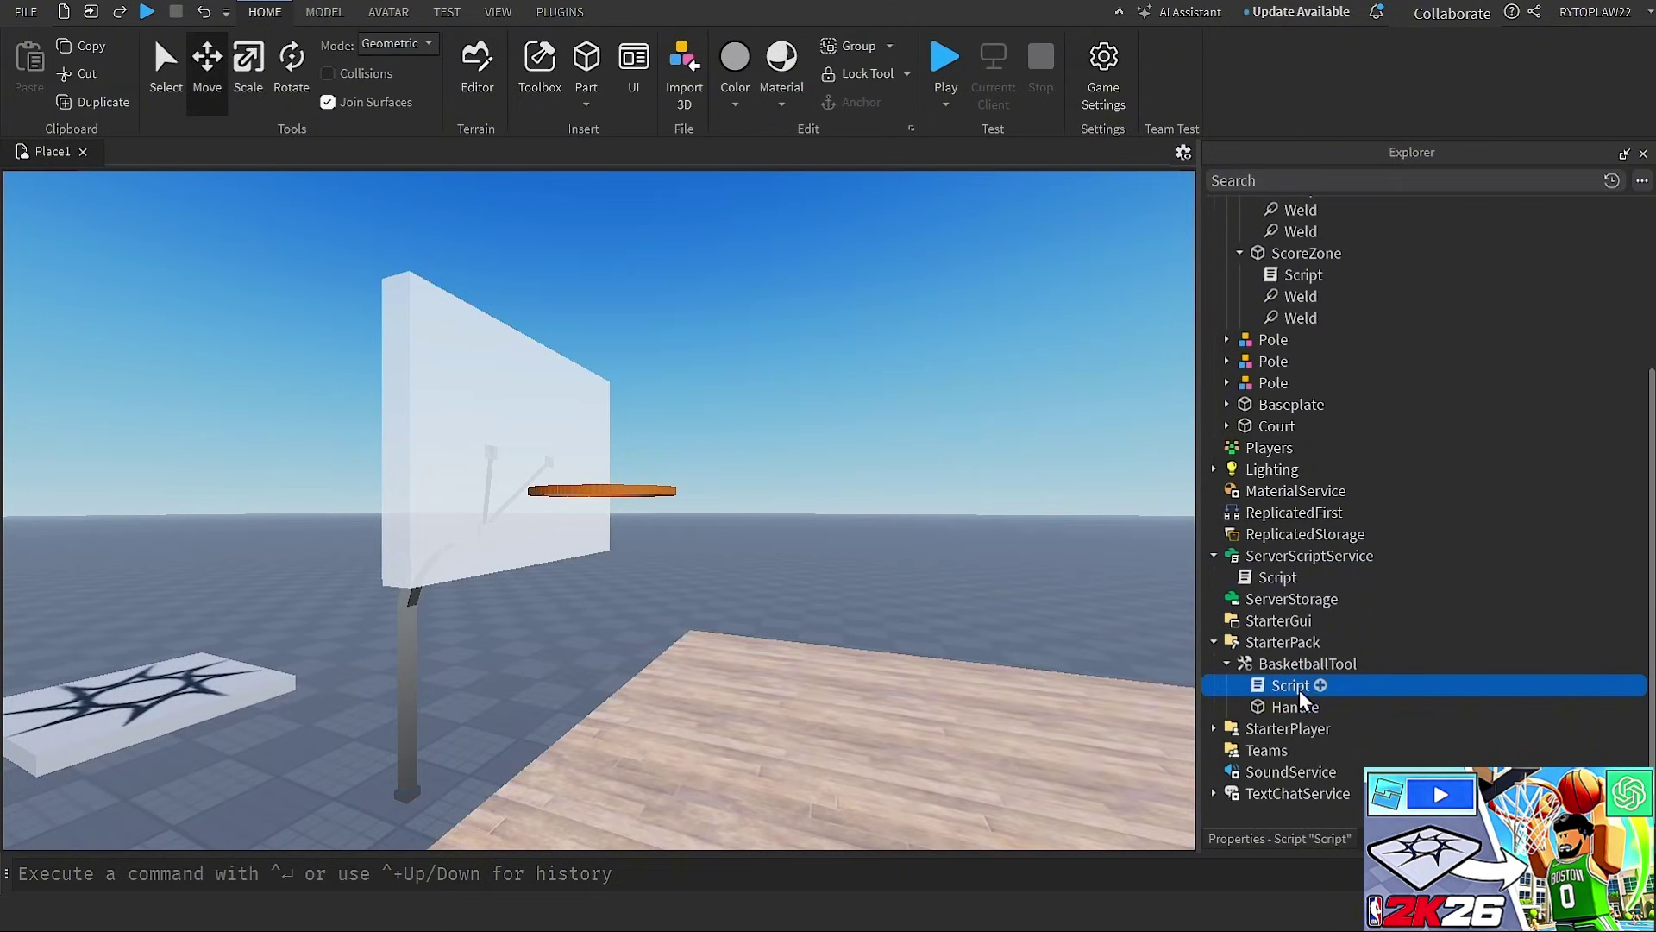
scroll(579, 656, down, 20)
key(ctrl+a)
scroll(579, 655, up, 20)
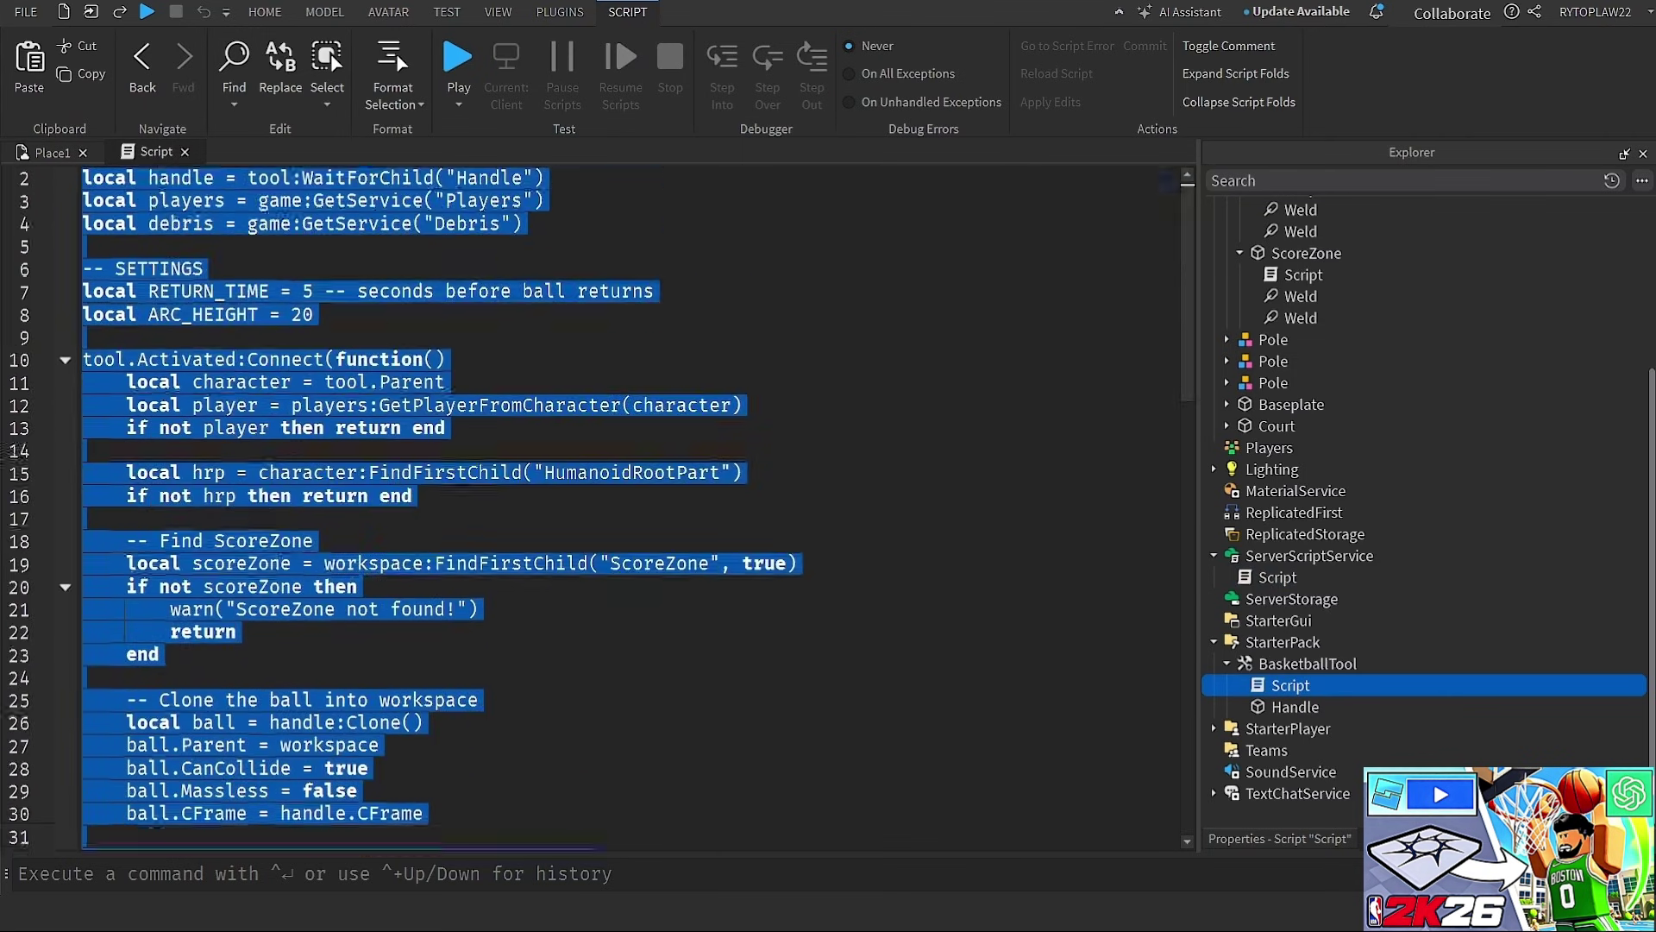
key(ctrl+v)
scroll(485, 249, up, 1)
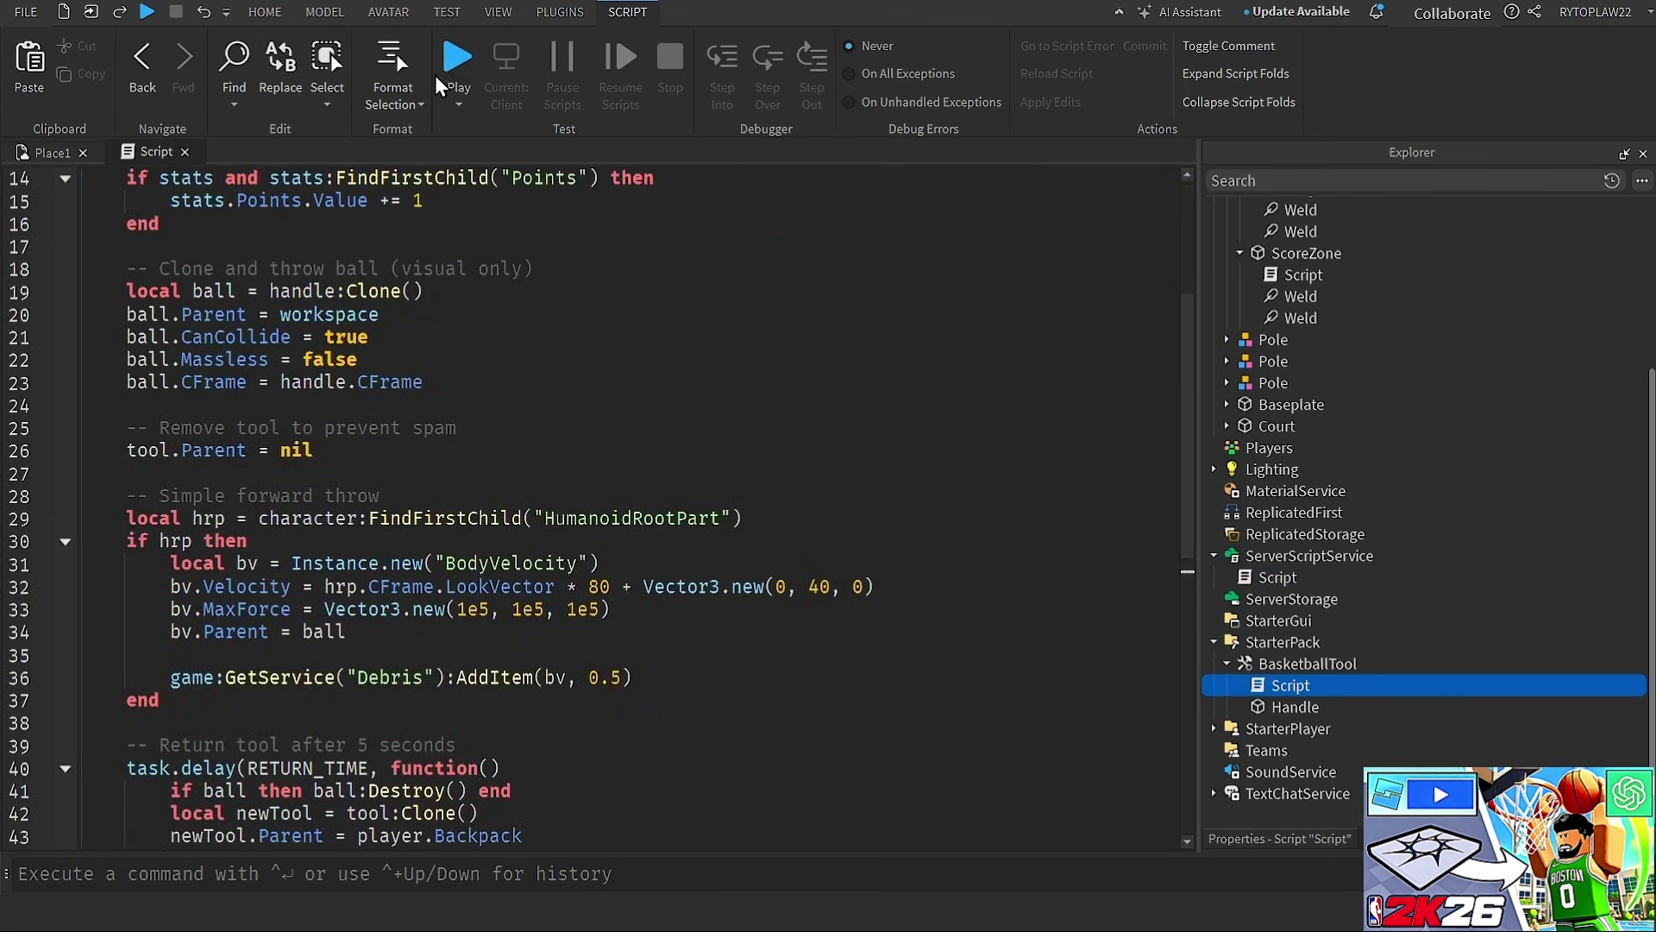
Play test the new script by equipping the basketball, shooting it and running across the court around the hoop
click(452, 65)
key(a)
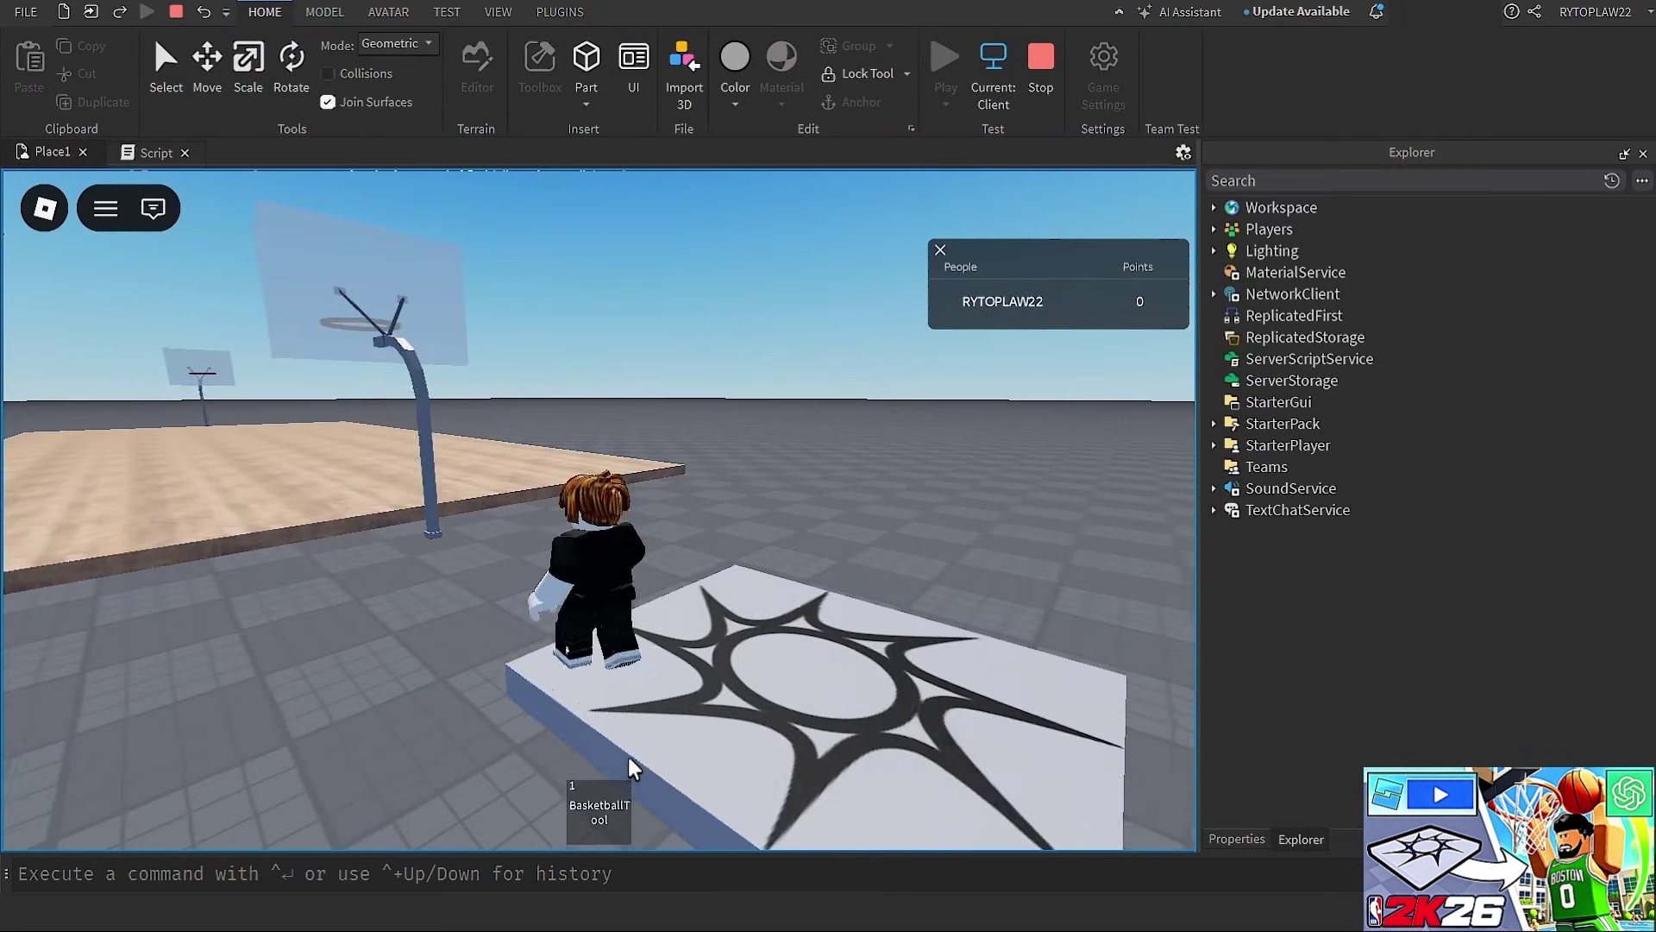
click(598, 808)
click(587, 622)
right_drag(572, 604, 509, 604)
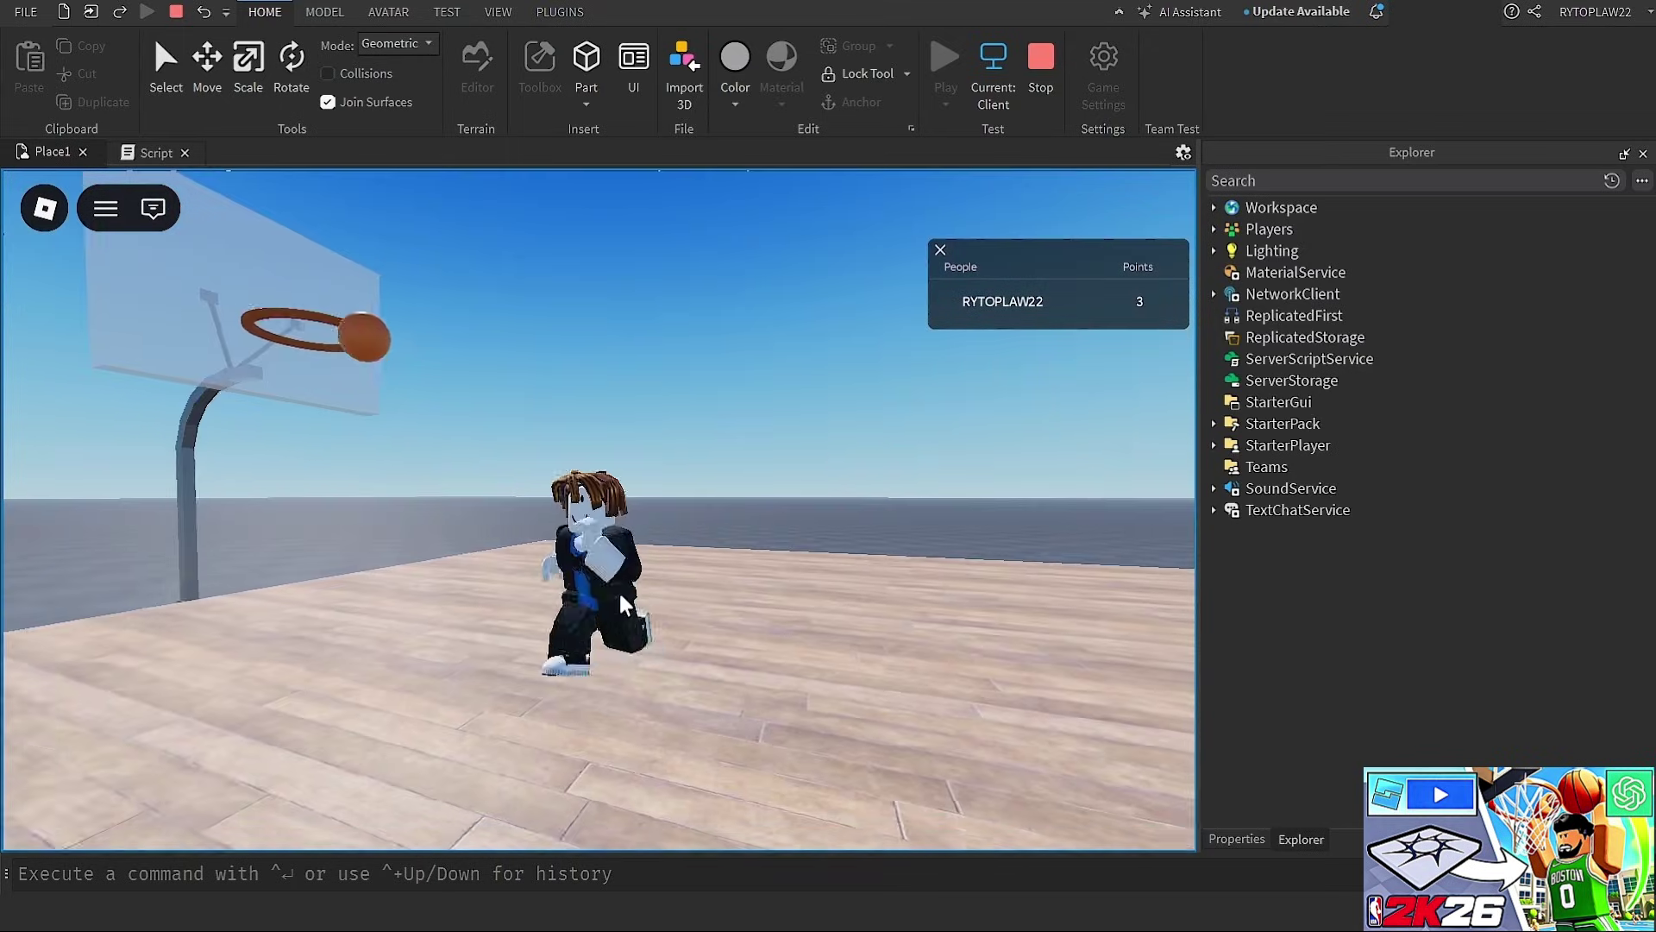
key(a)
key(w)
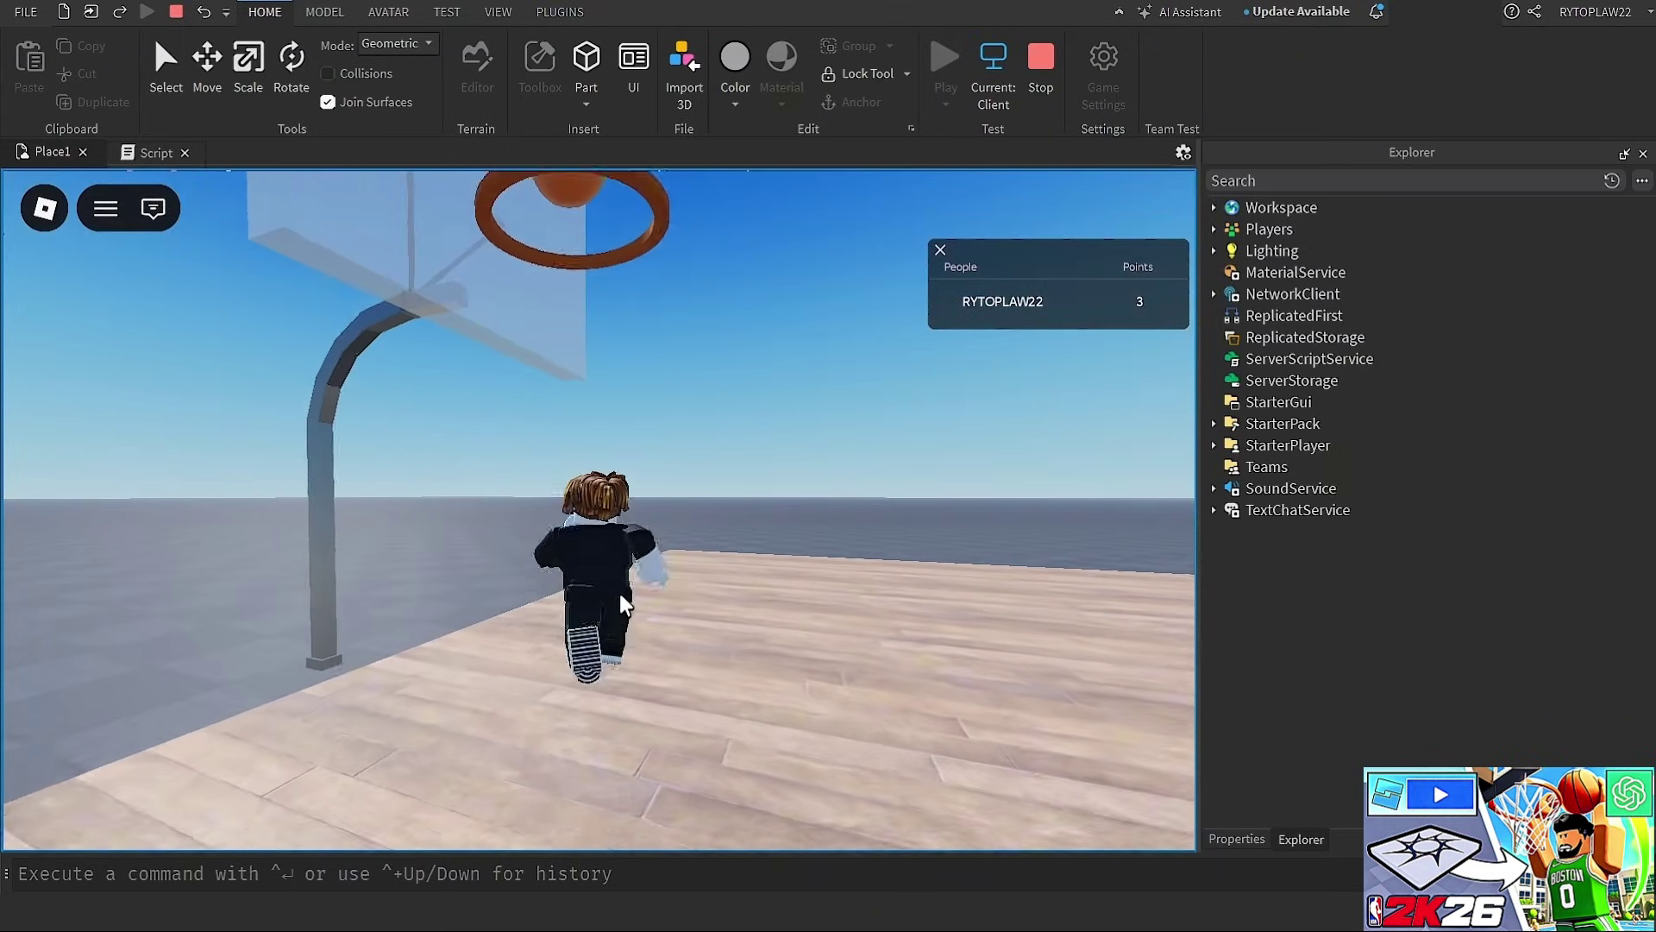
key(s)
key(s)
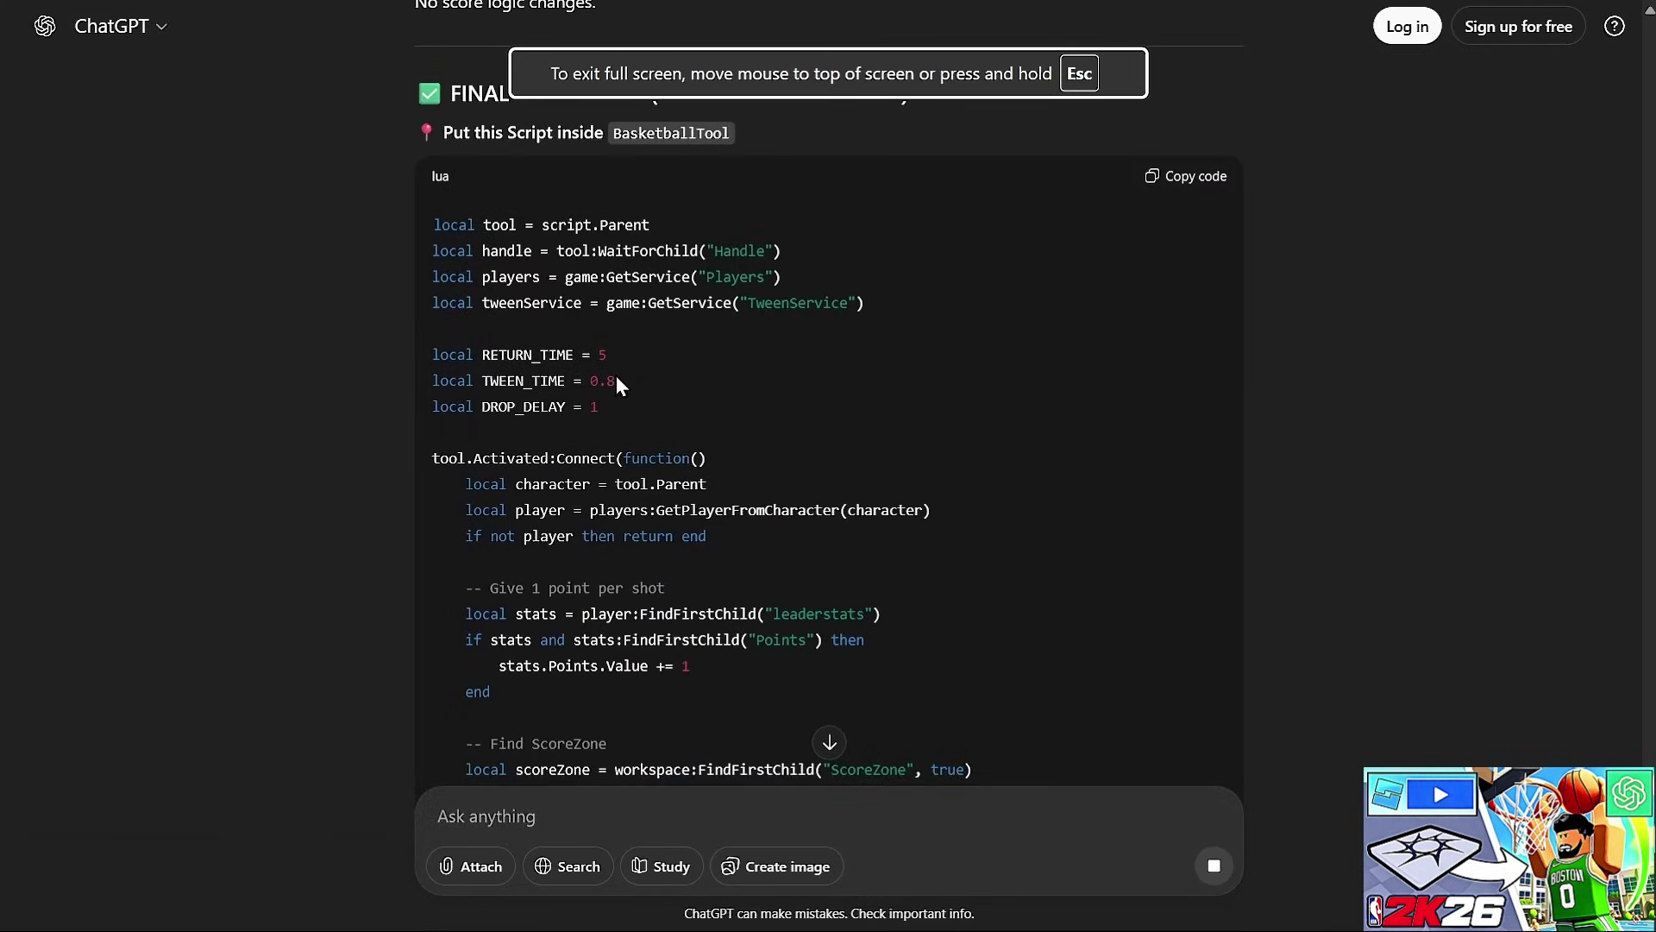
Copy ChatGPT's tween-to-hoop code, replace the BasketballTool script with it in Roblox Studio, and set DROP_DELAY to 0.5 for a play test
scroll(607, 406, down, 12)
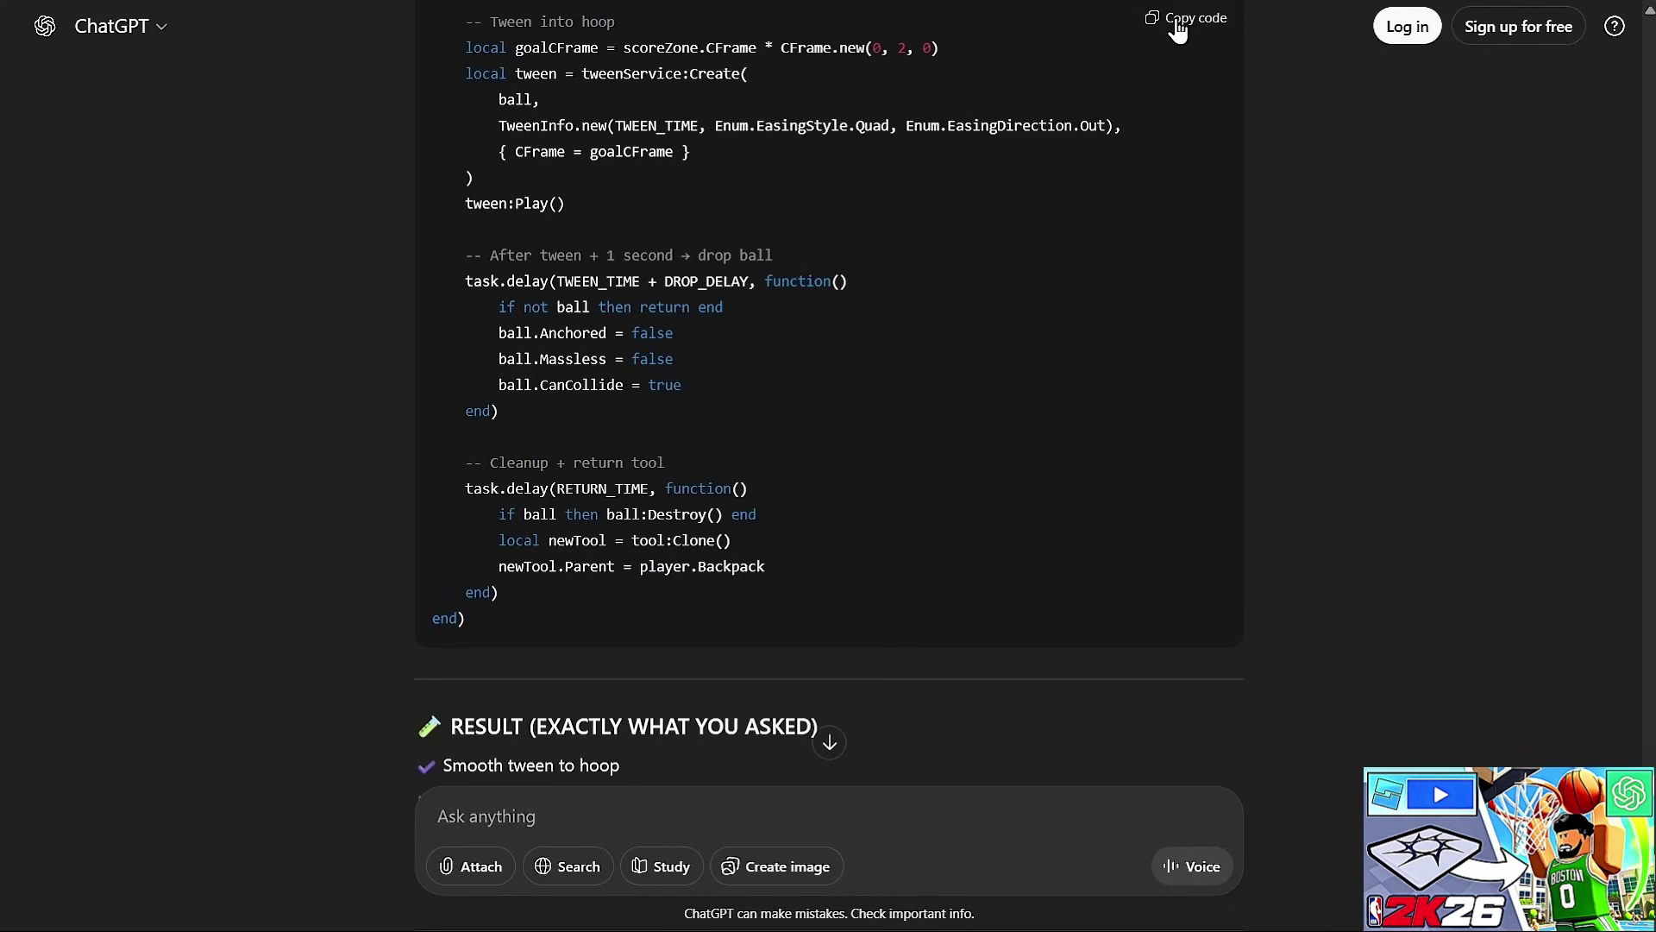
click(316, 343)
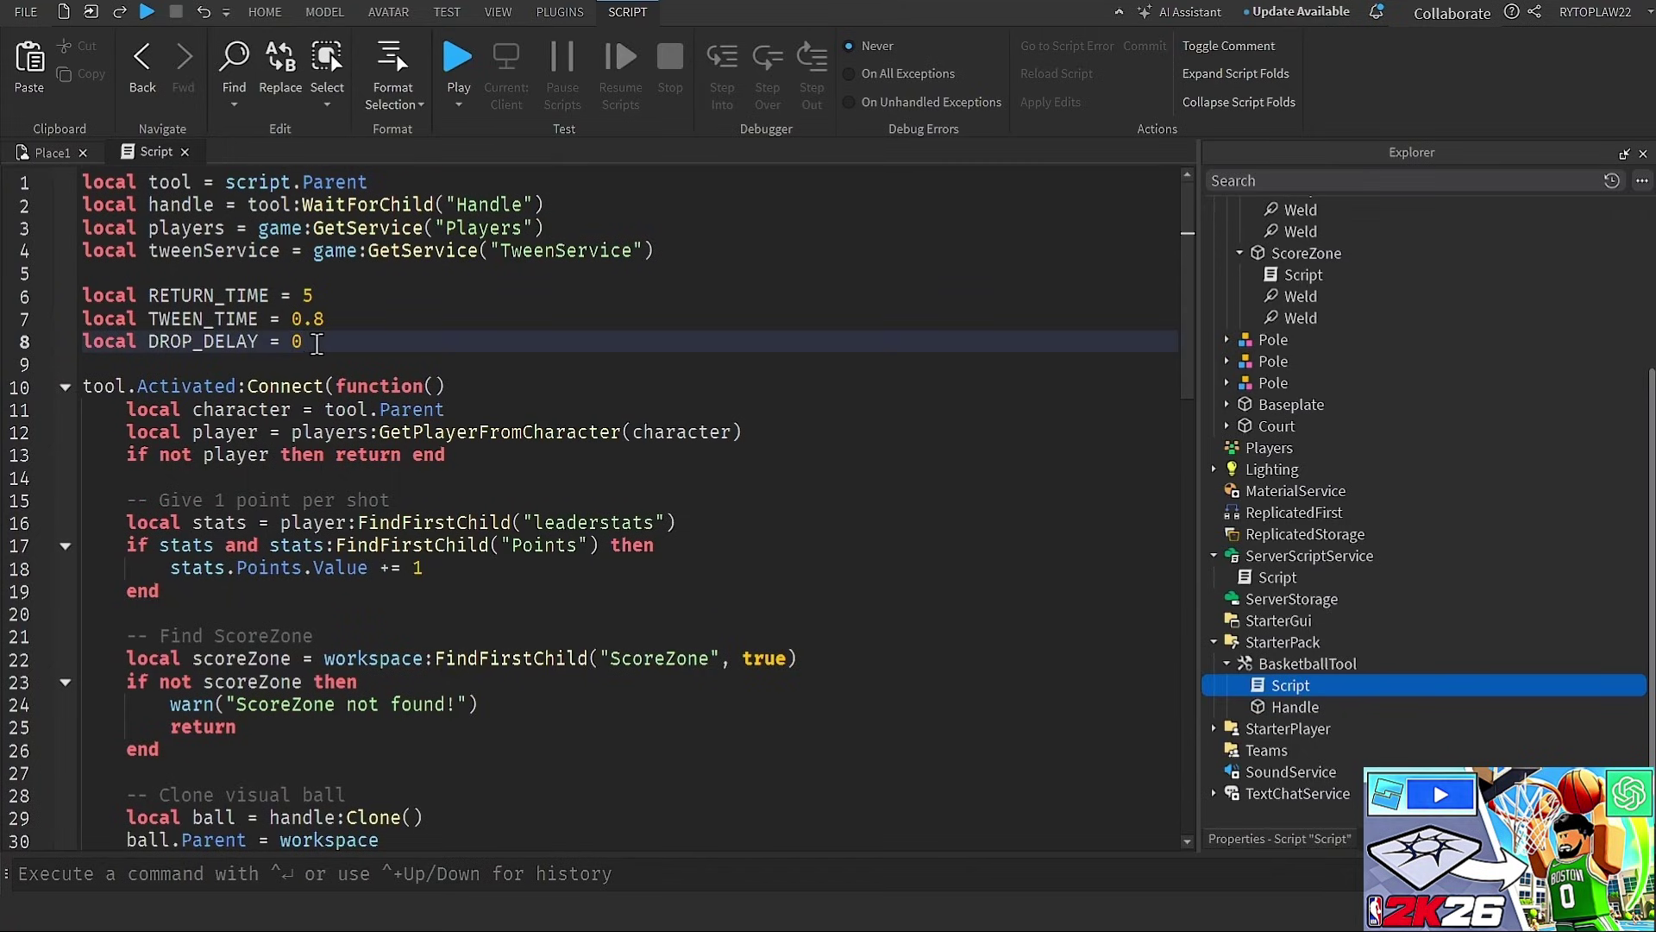
click(458, 63)
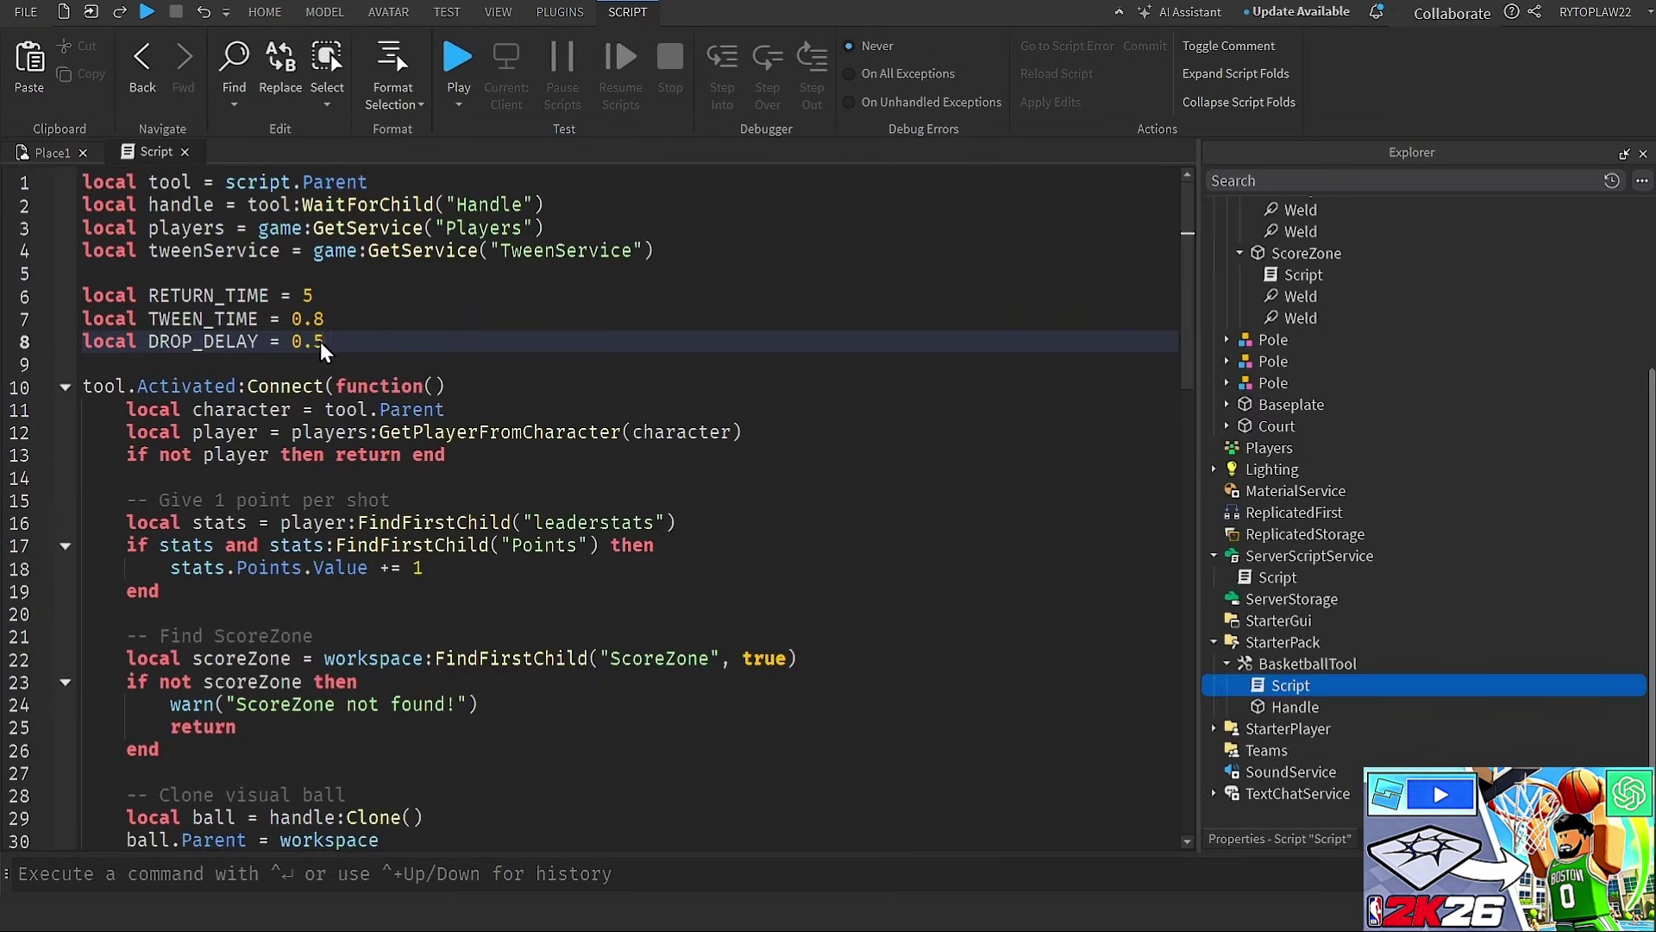
Set DROP_DELAY to 0.1 in the BasketballTool script and start a play test
drag(326, 344, 317, 344)
text(1)
drag(355, 407, 358, 388)
click(466, 86)
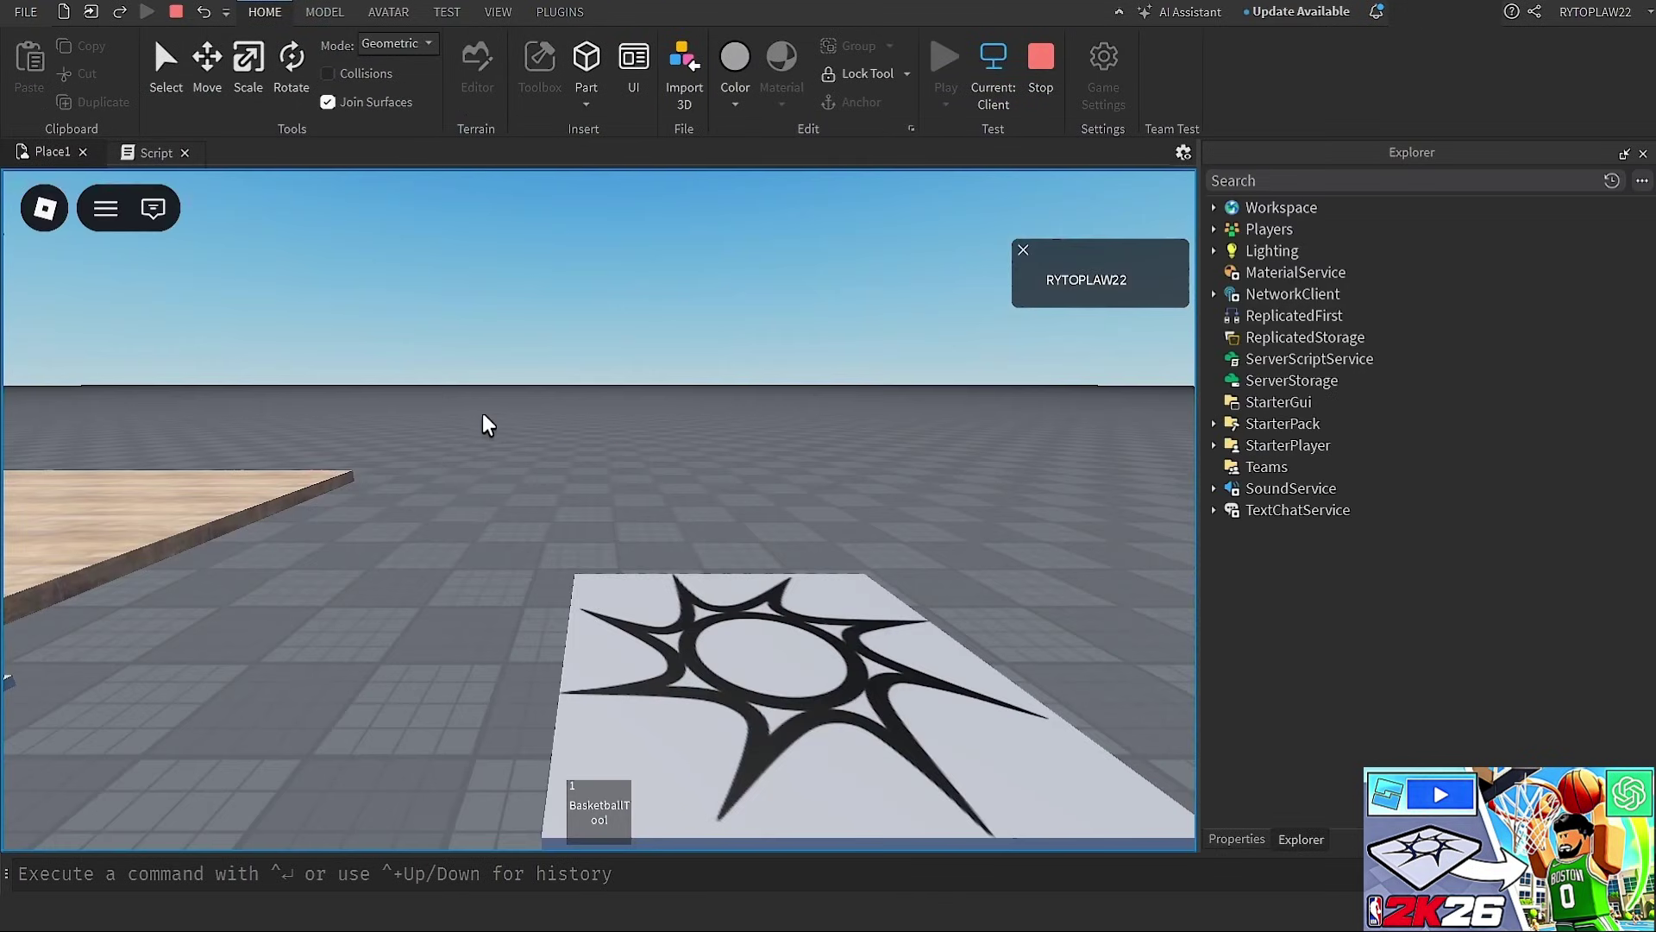
Equip and shoot the basketball, run across the court towards the far hoop, and end the play test
key(w)
key(1)
click(478, 414)
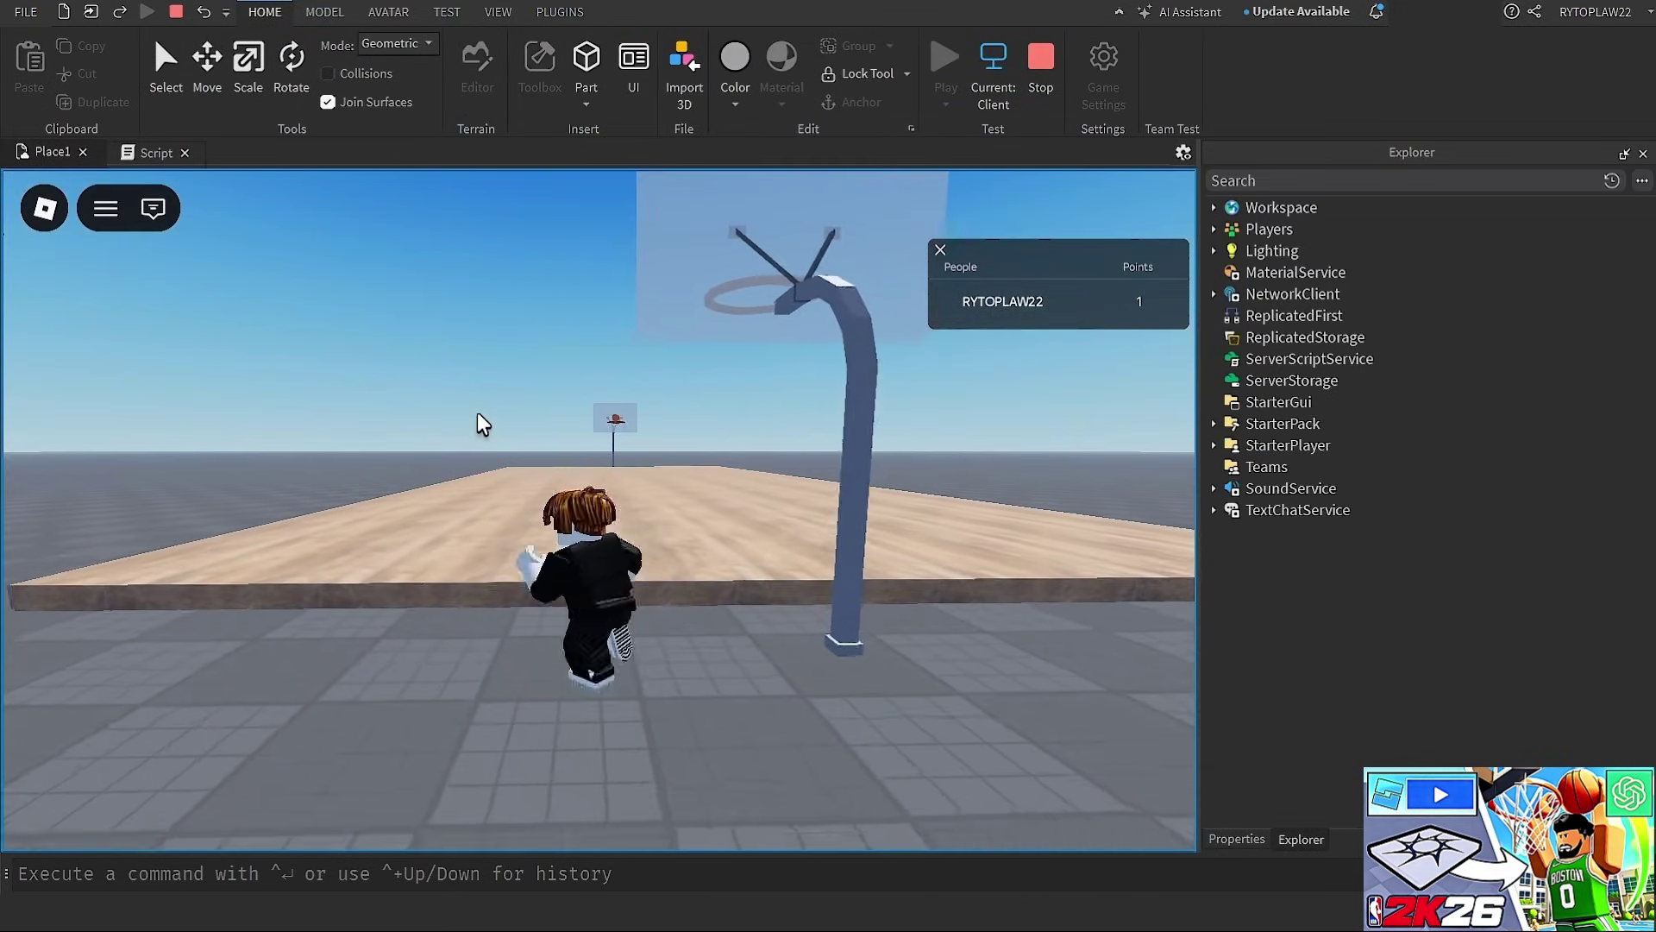
key(w)
key(w)
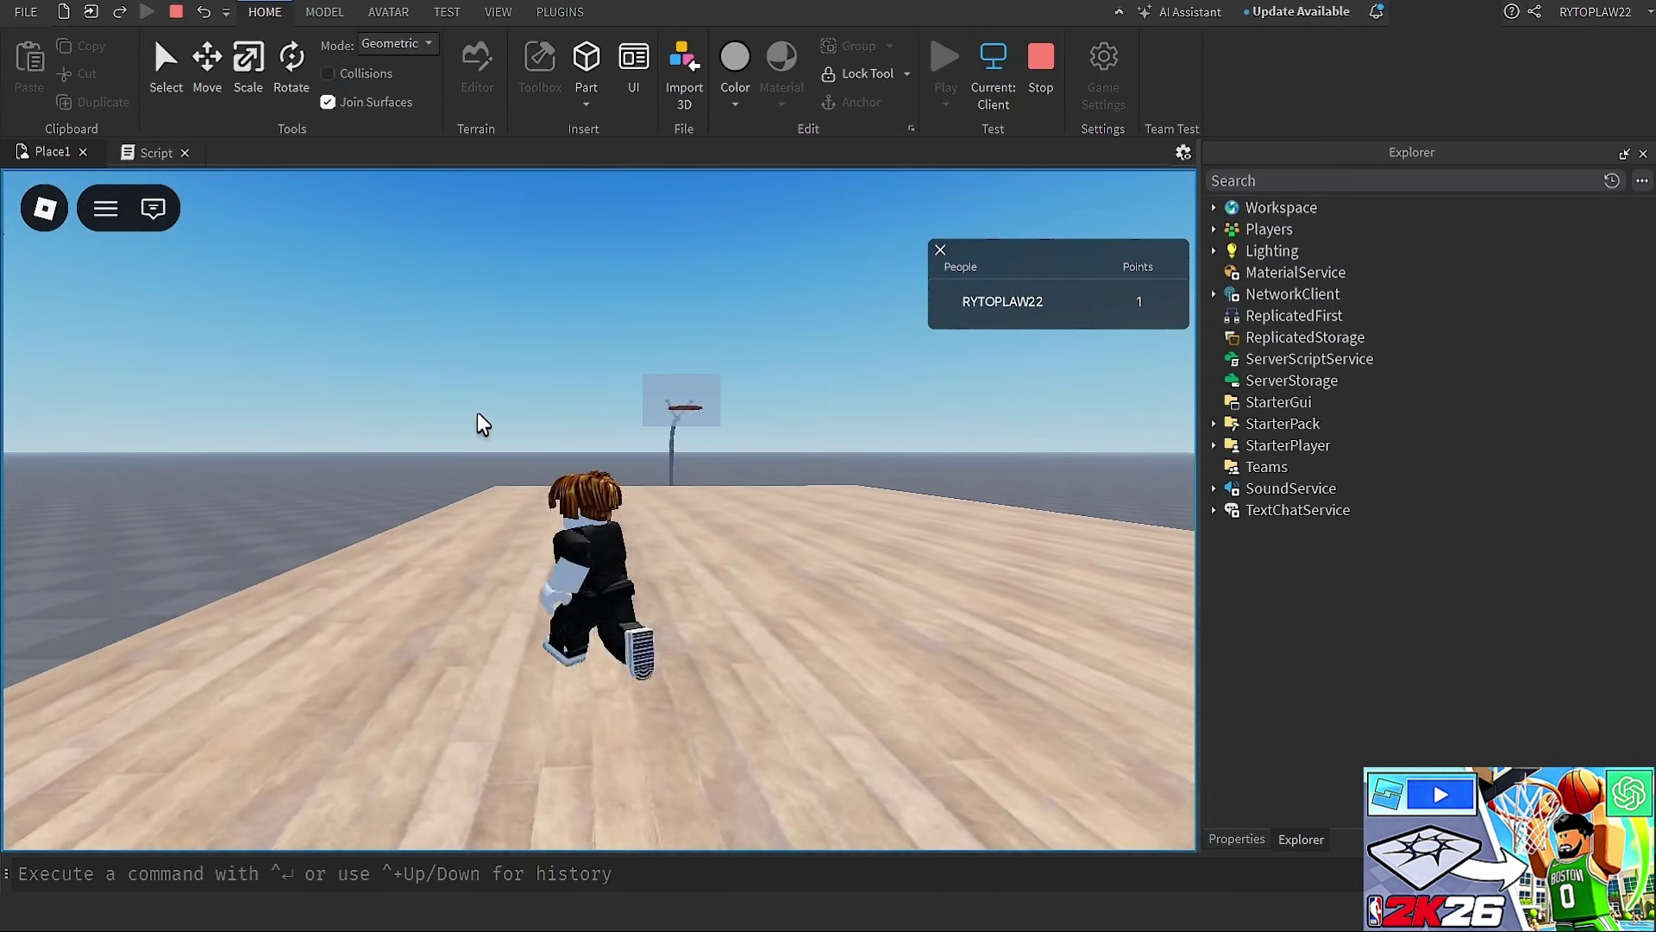
key(w)
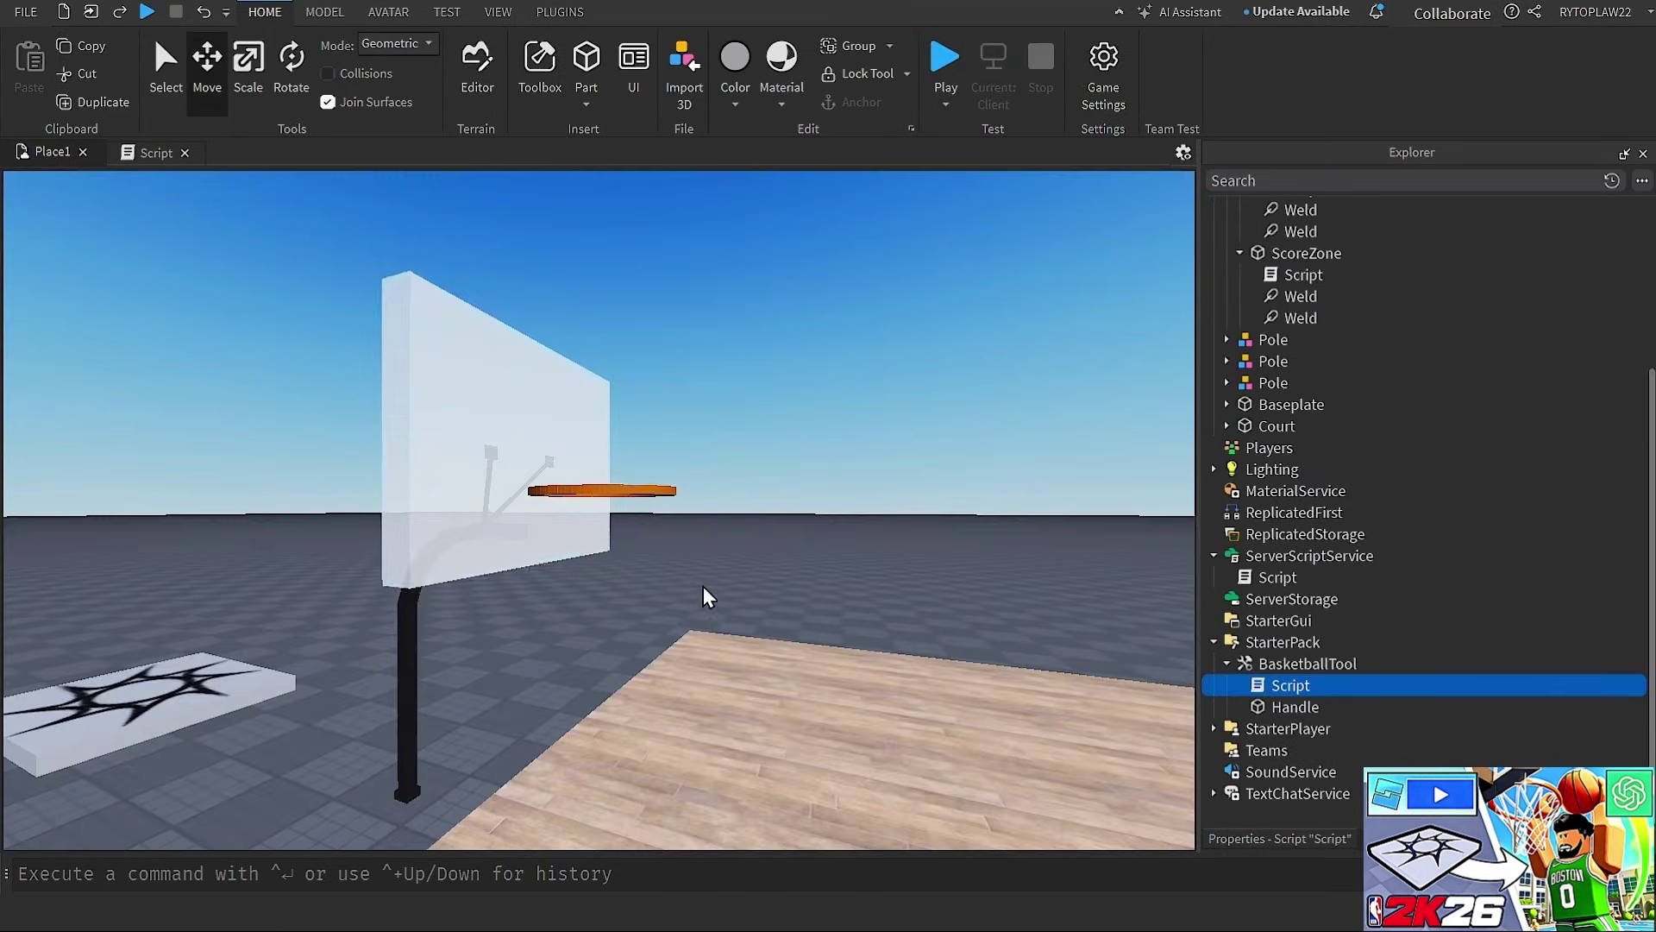
Look over the court and its hoops in the editor from several camera positions
right_drag(702, 585, 679, 579)
key(s)
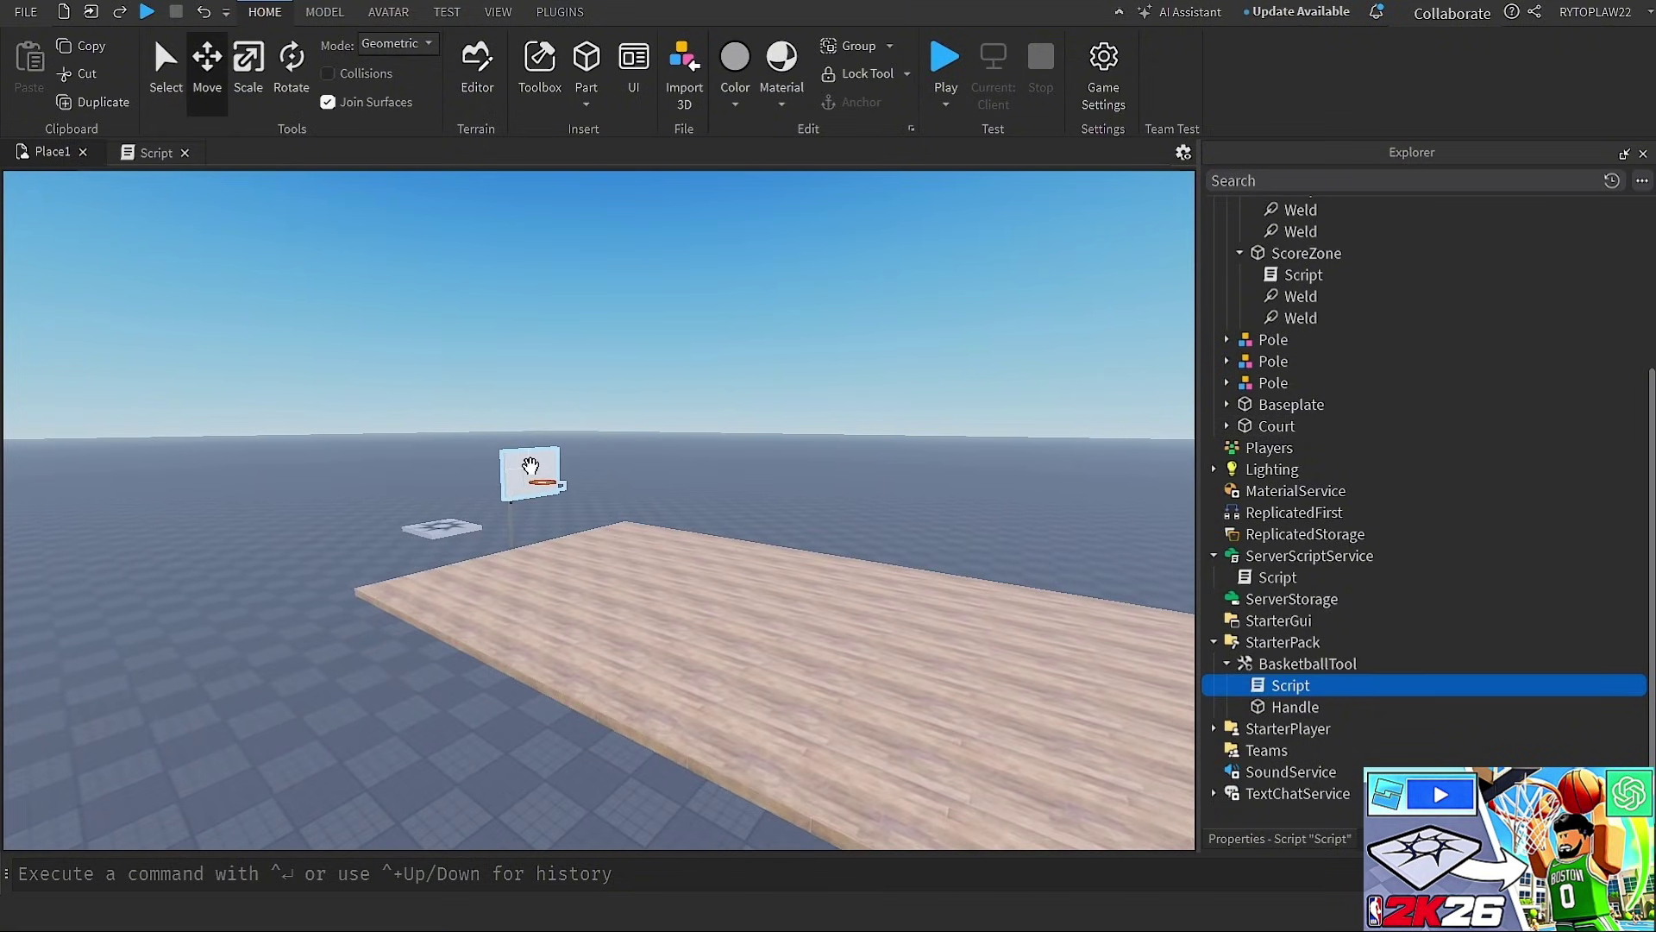
click(531, 466)
click(734, 312)
right_drag(734, 312, 733, 313)
key(a)
right_drag(788, 378, 790, 376)
key(w)
key(a)
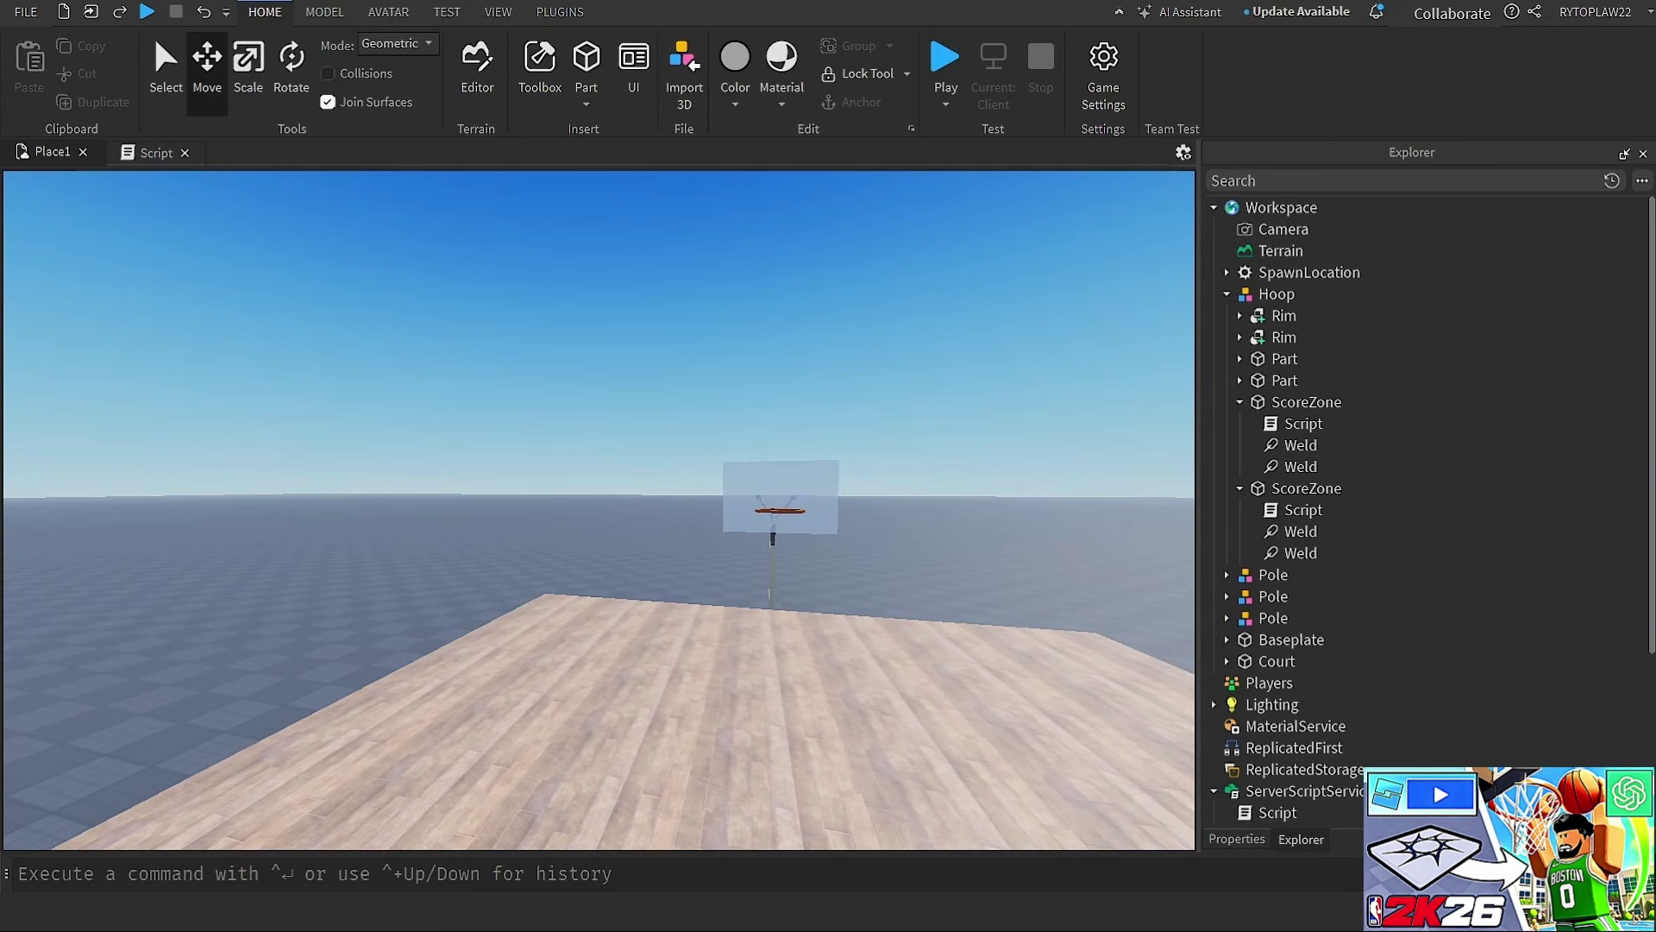
Replace the BasketballTool script with the version that adds a dribble loop, and set its DROP_DELAY to 0.1
click(151, 152)
scroll(507, 366, down, 20)
scroll(507, 367, up, 3)
scroll(1008, 512, up, 6)
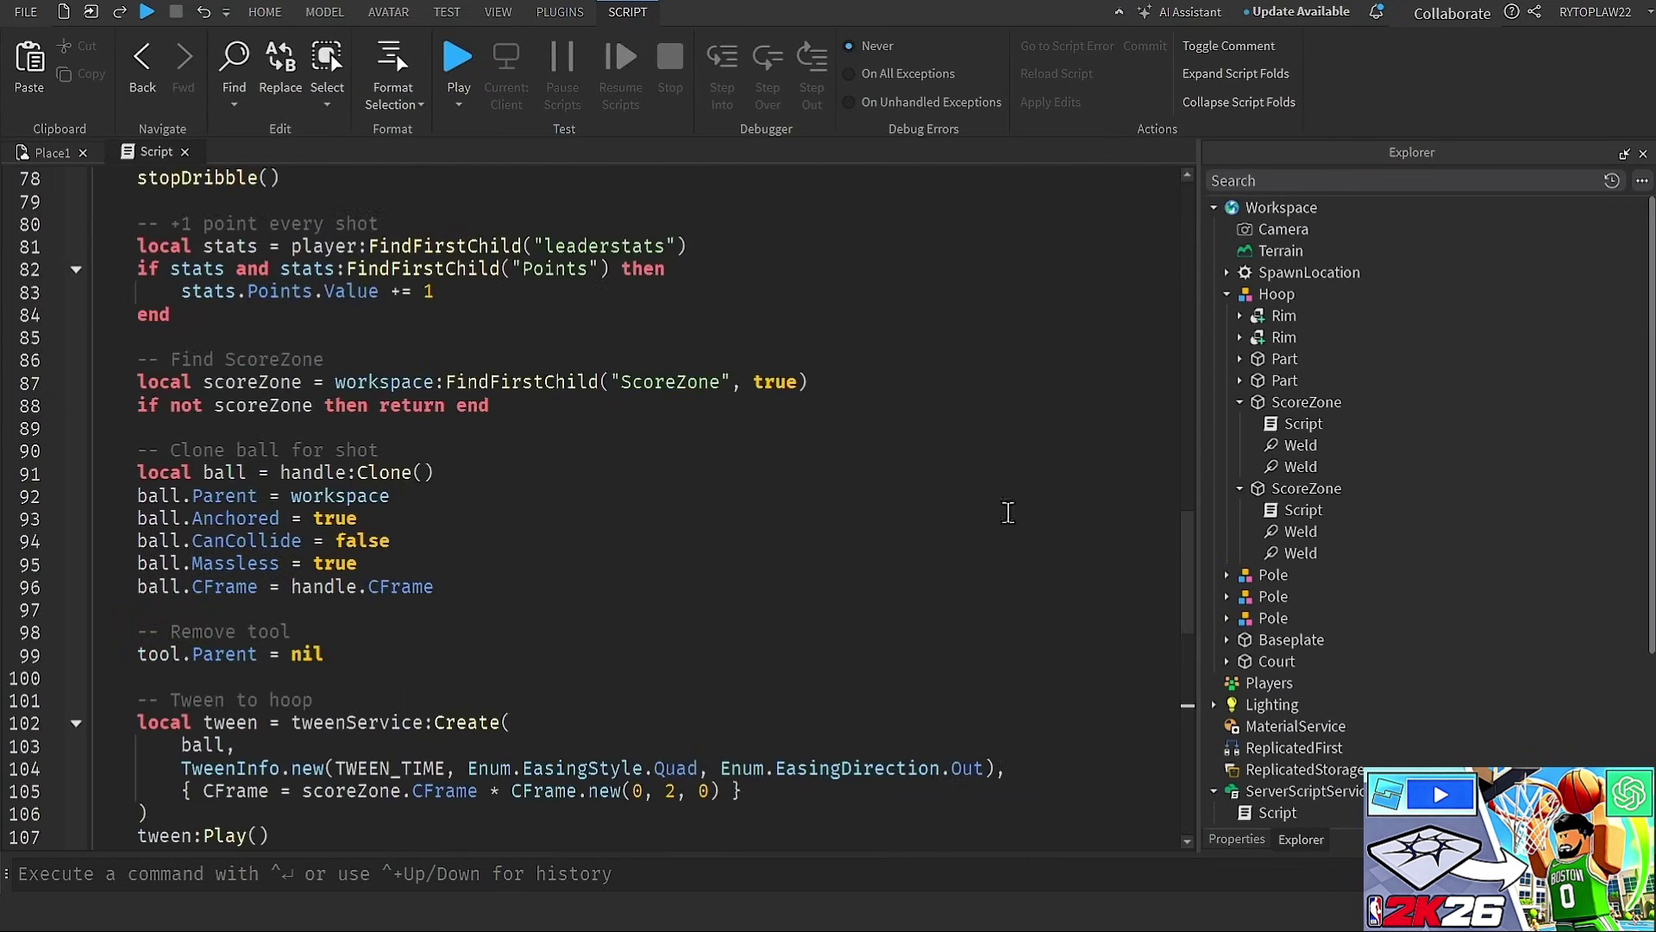
drag(1198, 634, 1138, 215)
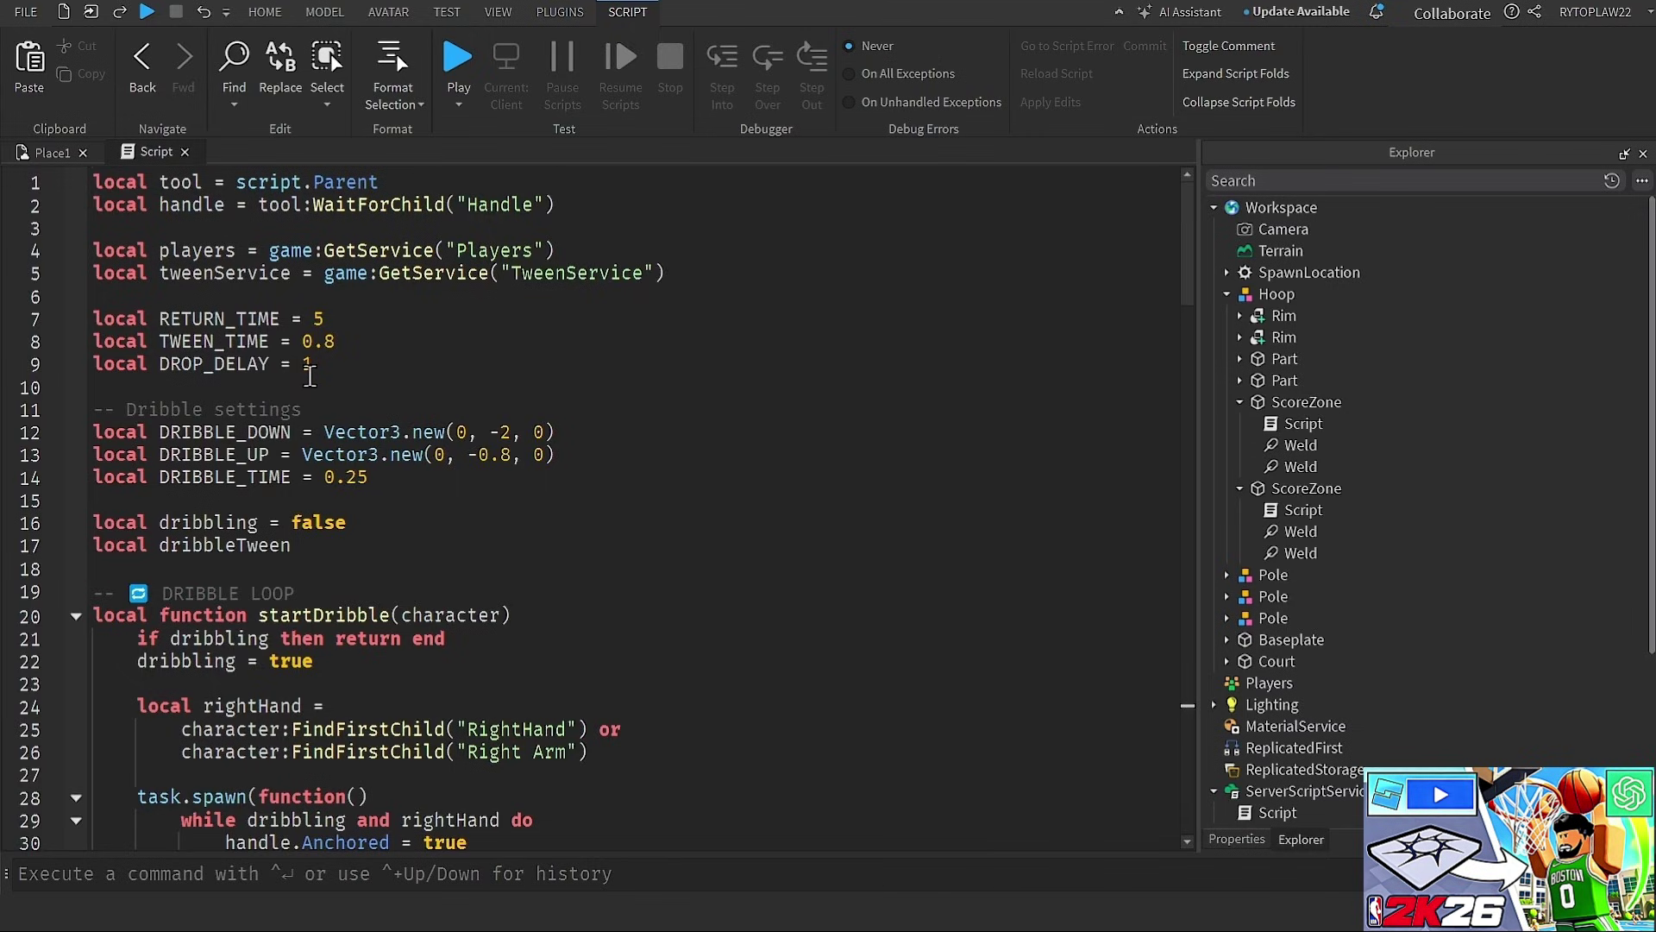
click(305, 362)
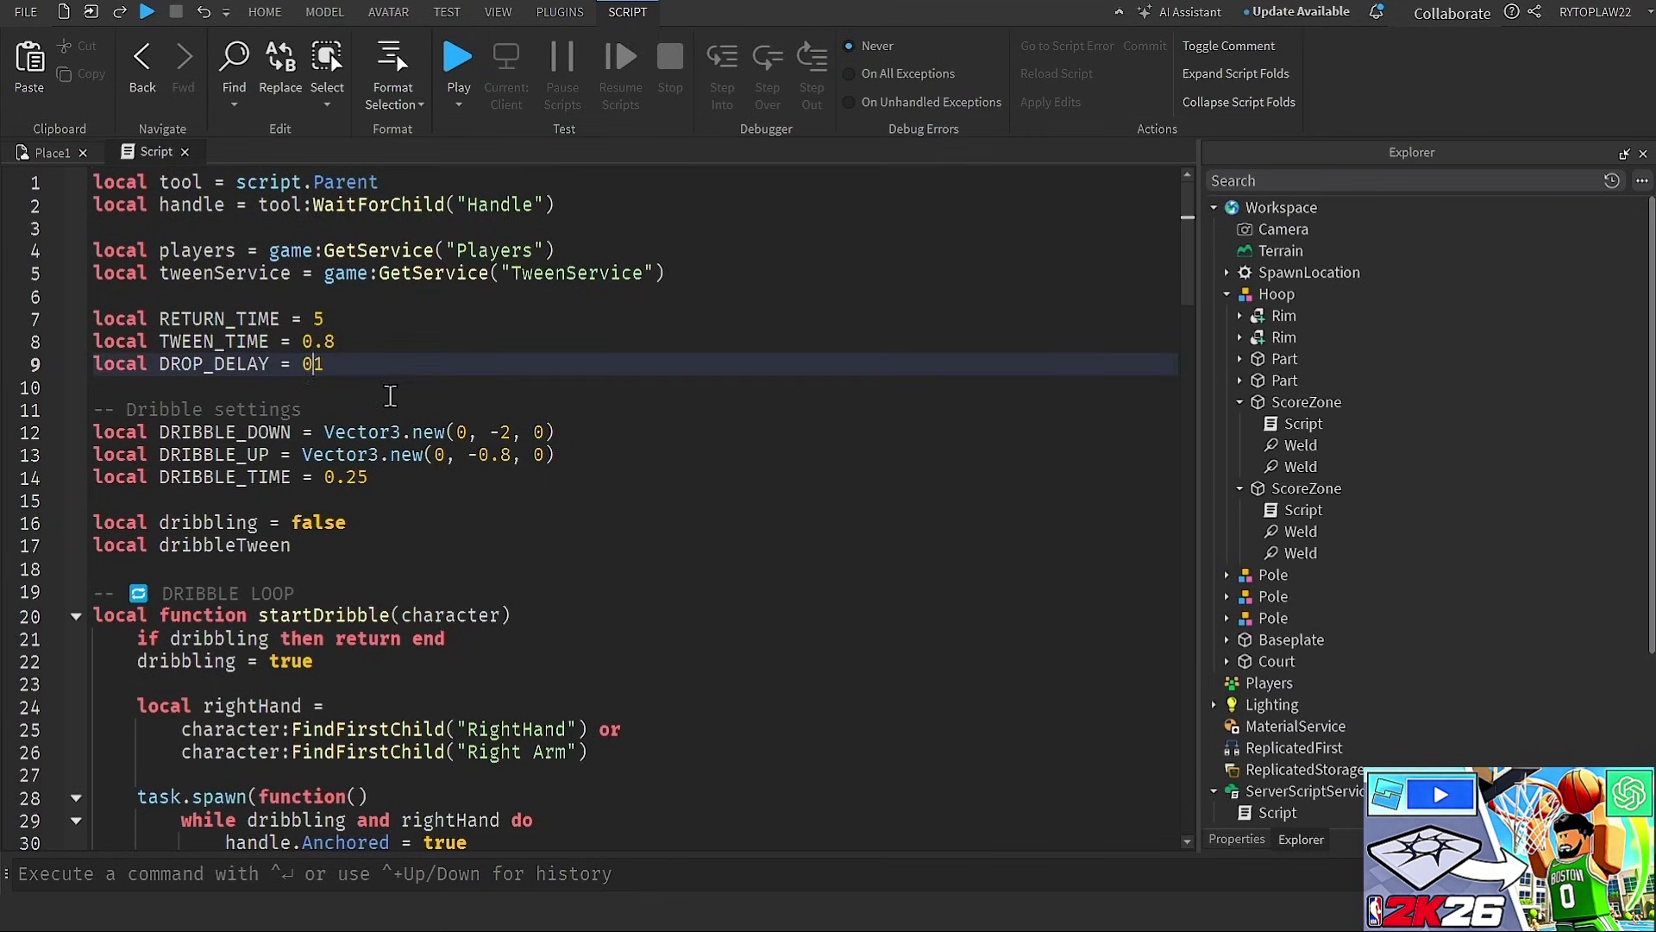
Play test dribbling with the basketball equipped, stop the test and check the dribble settings in the script
click(460, 79)
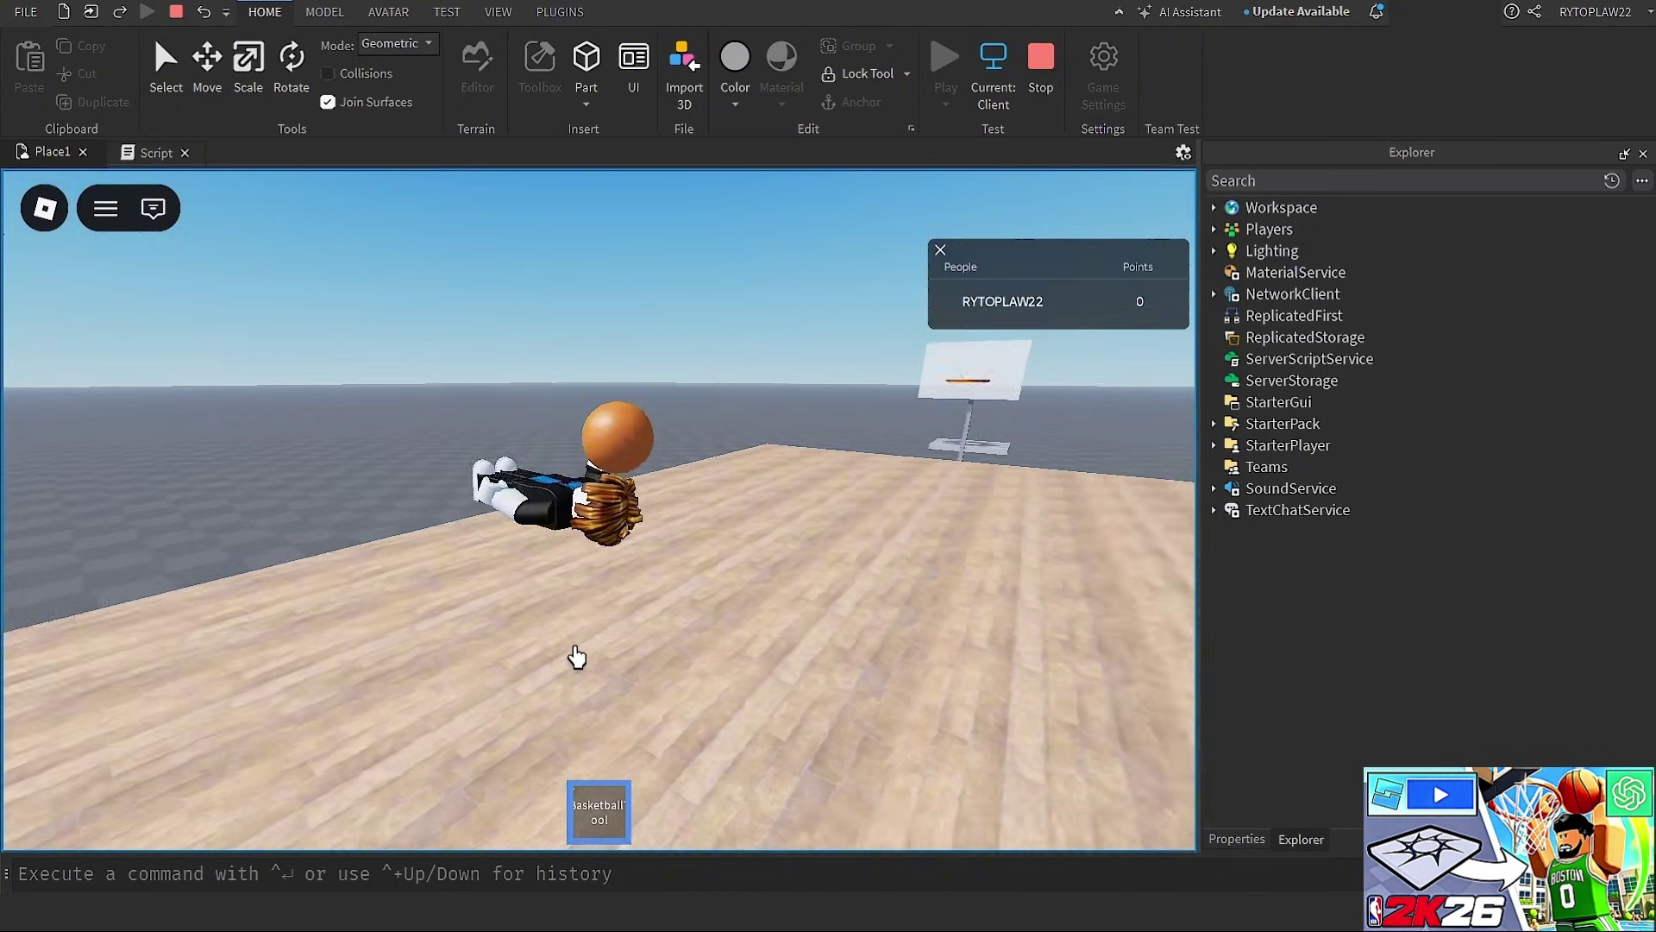
key(shift+F5)
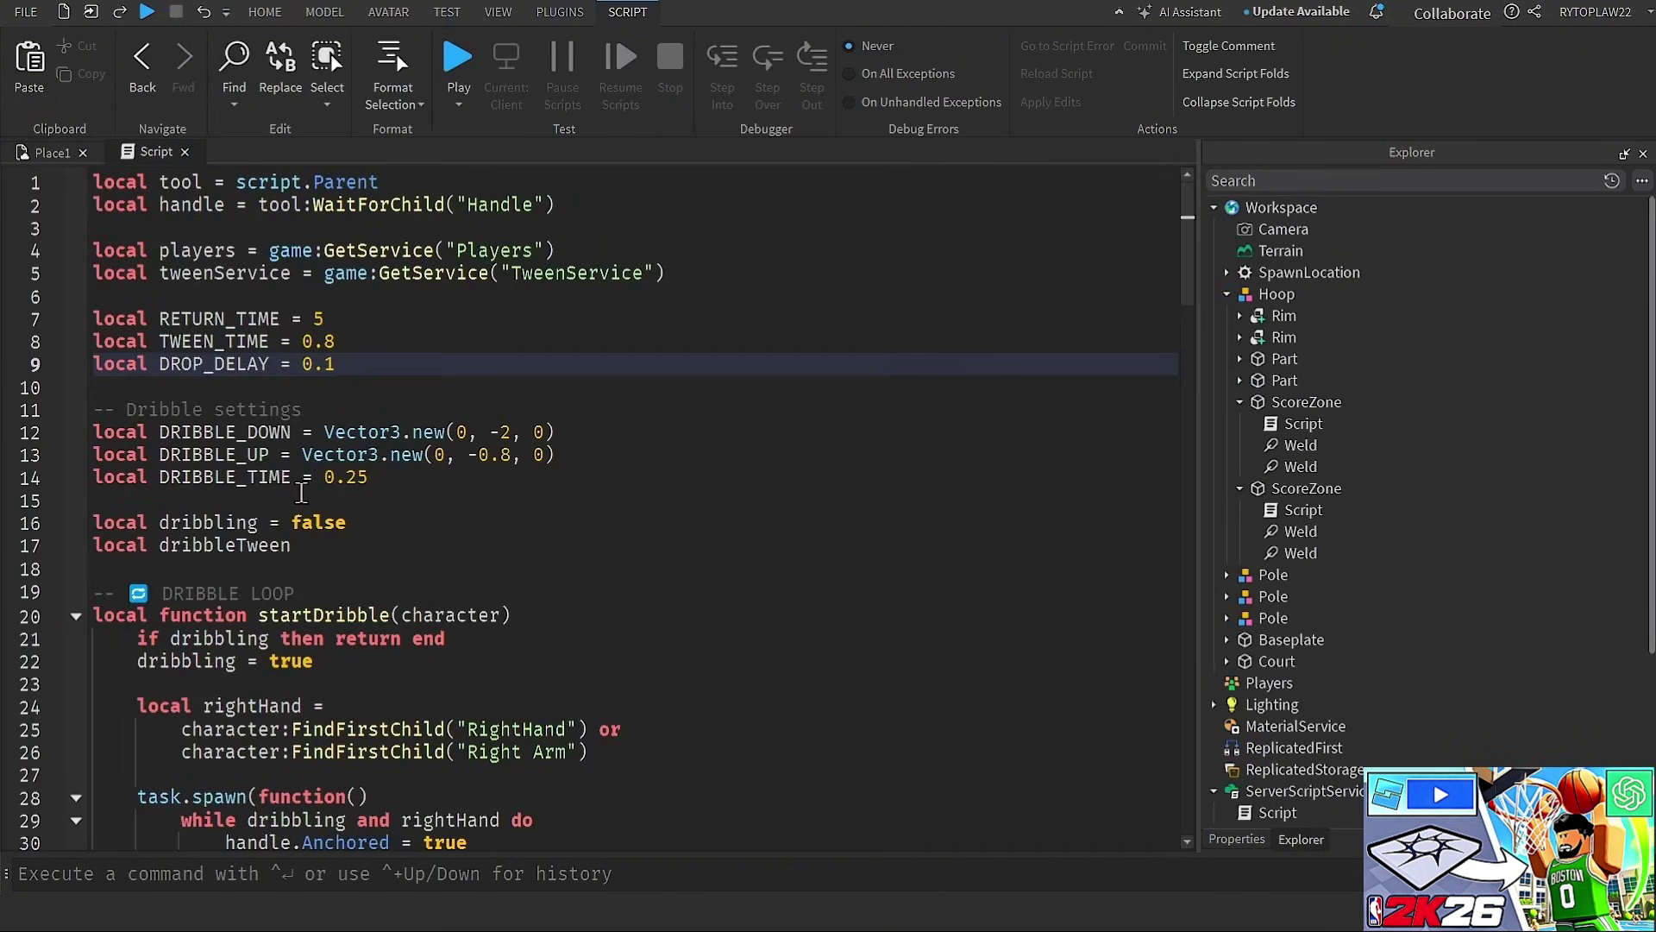
scroll(301, 492, down, 1)
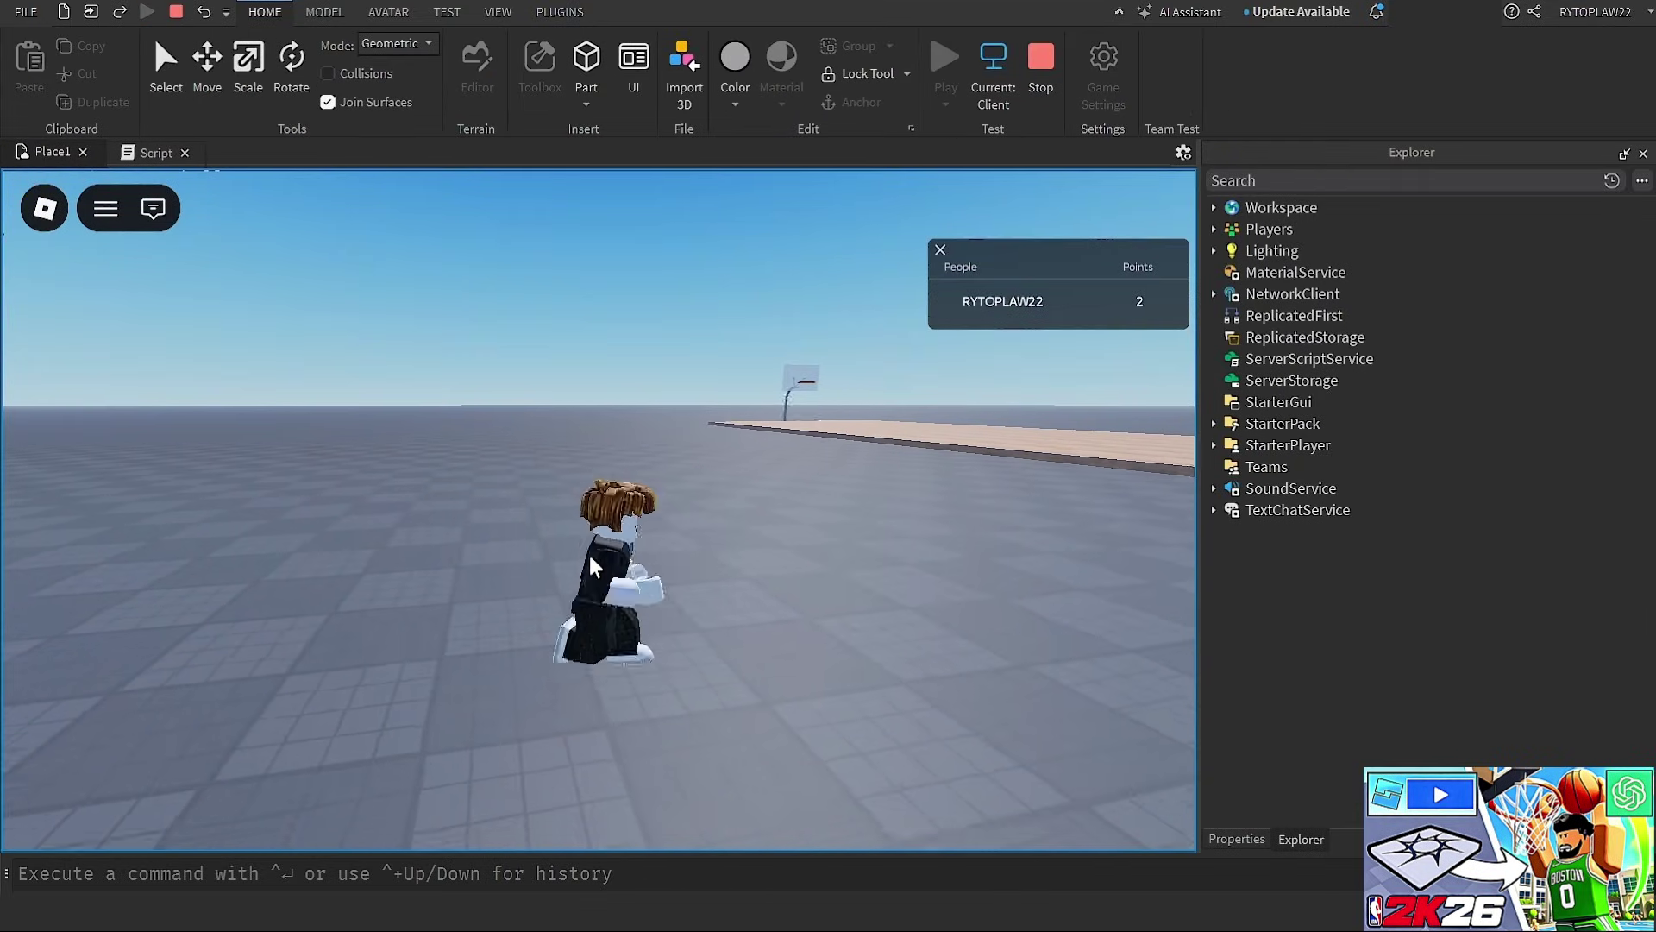
In a new play test, equip the ball off the court and shoot it, then move, re-equip it and shoot again
click(600, 811)
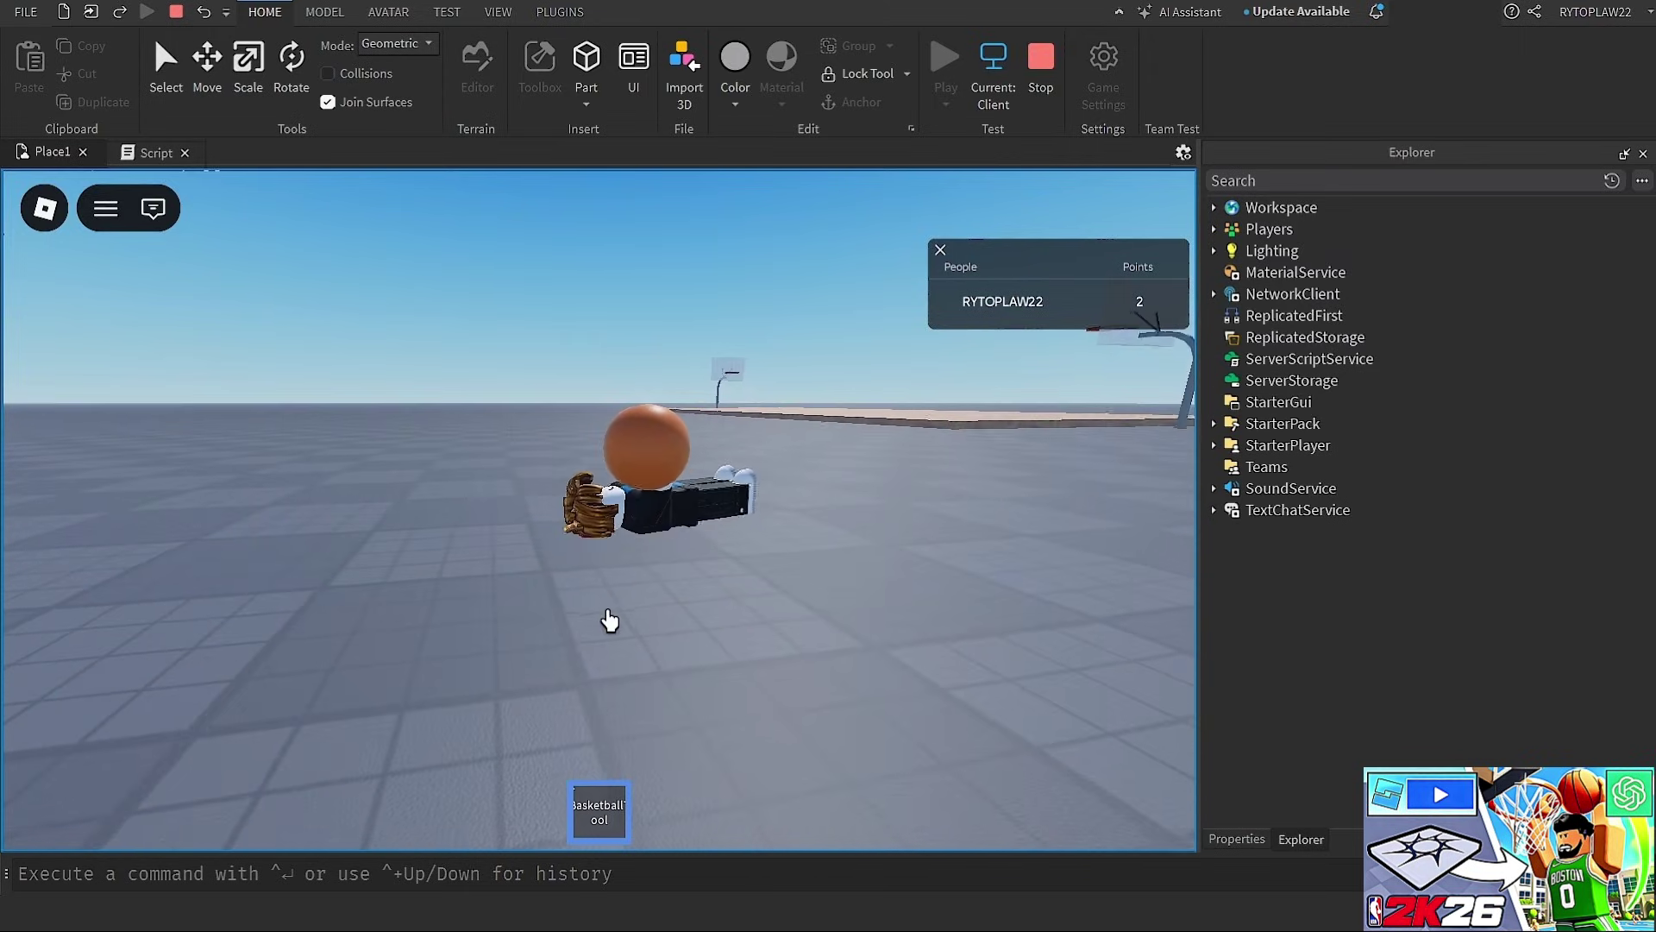
click(632, 504)
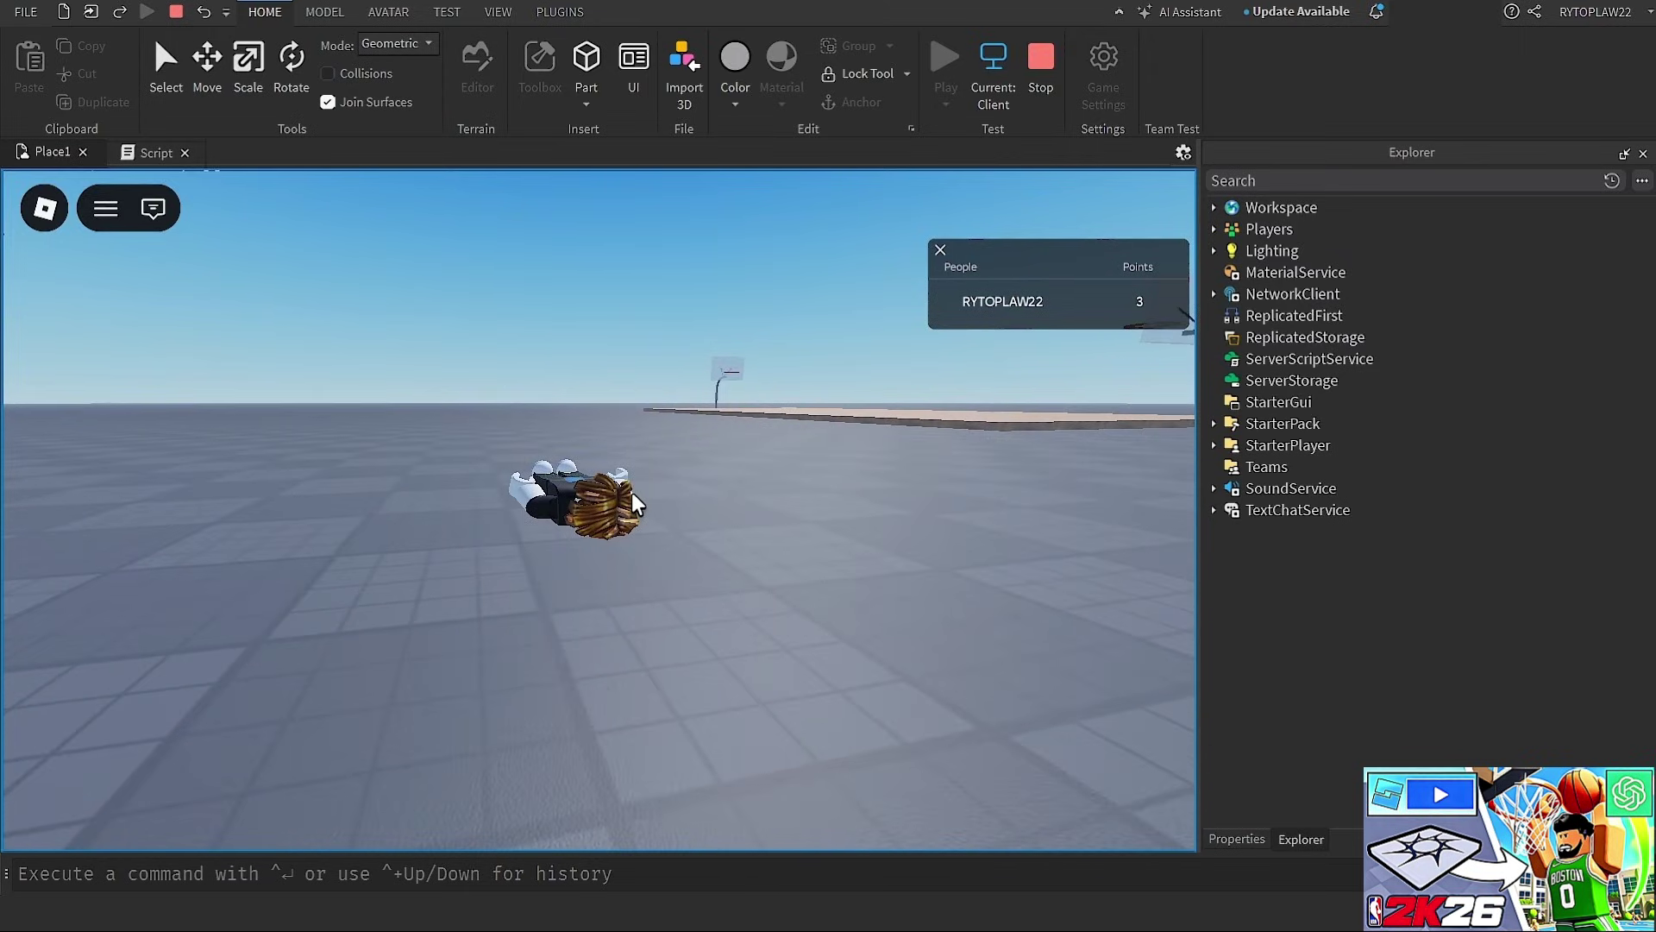
key(d)
key(d)
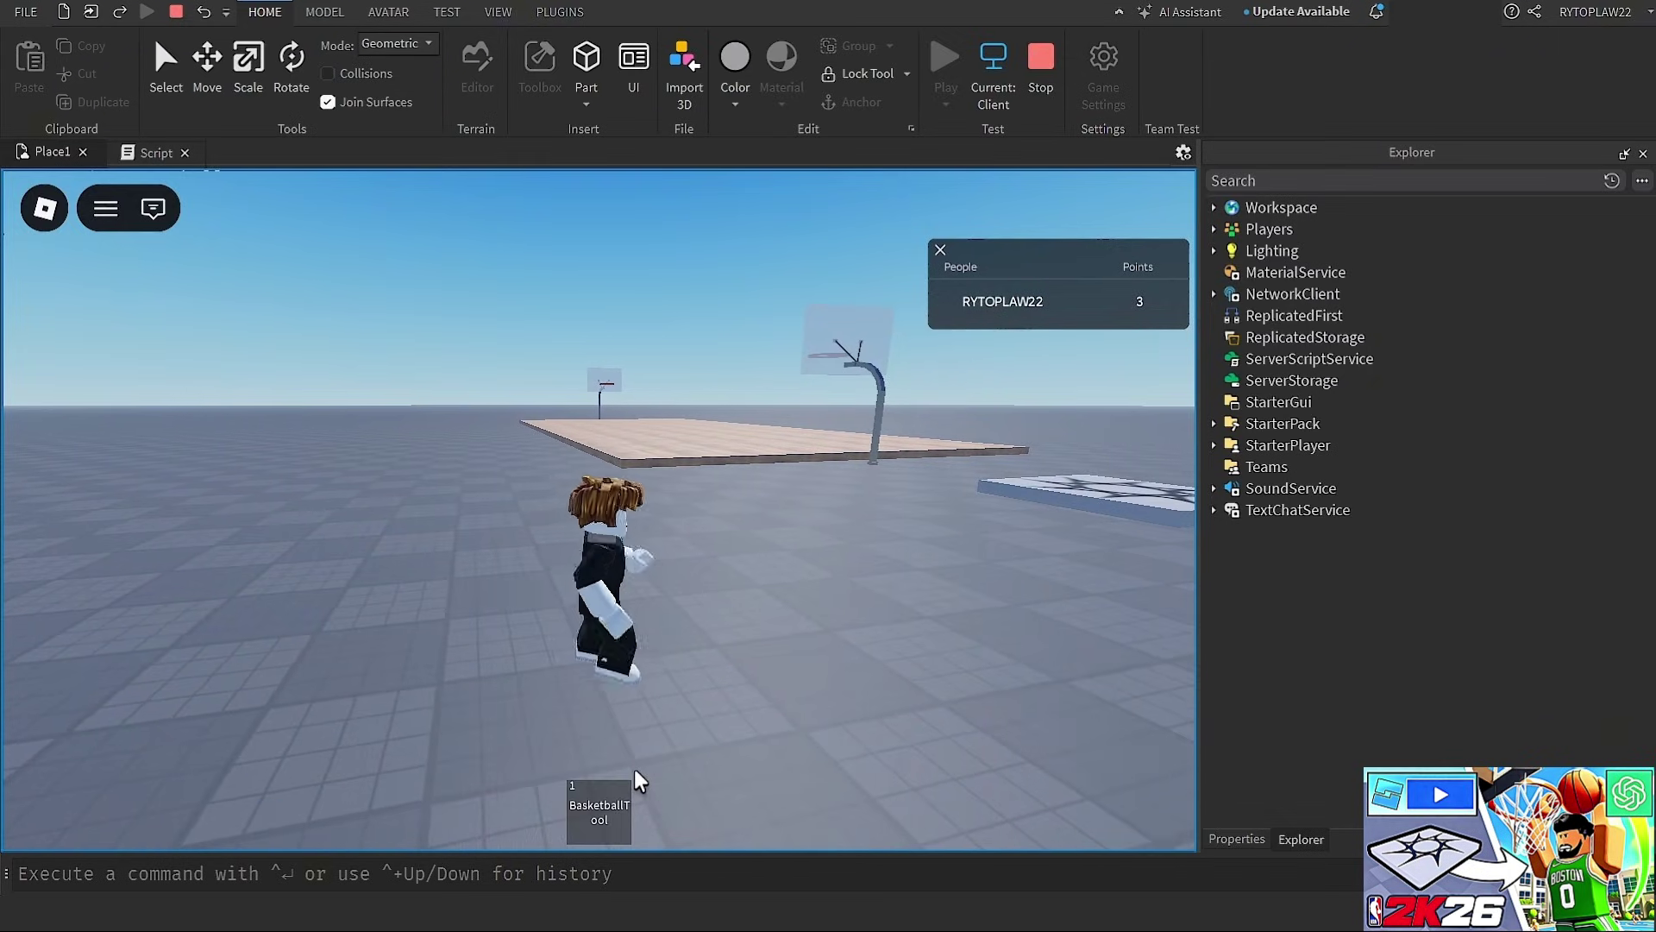
key(1)
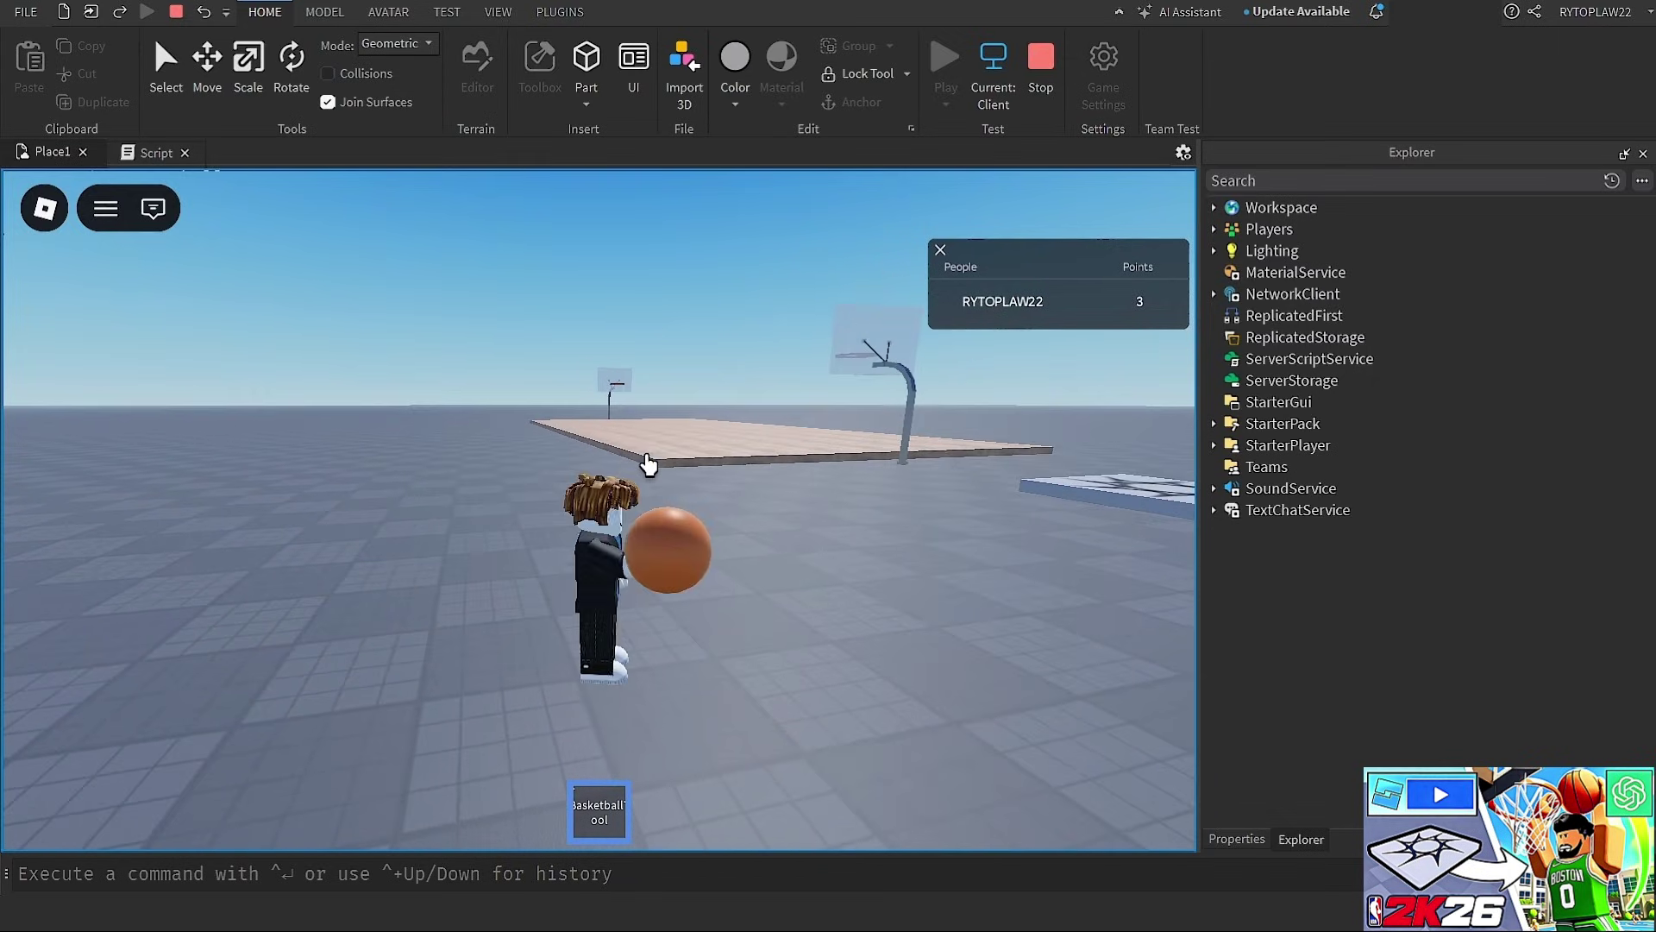
click(648, 464)
Run onto the court, shoot the basketball at the far hoop and keep running along the floor towards it
key(w)
key(w)
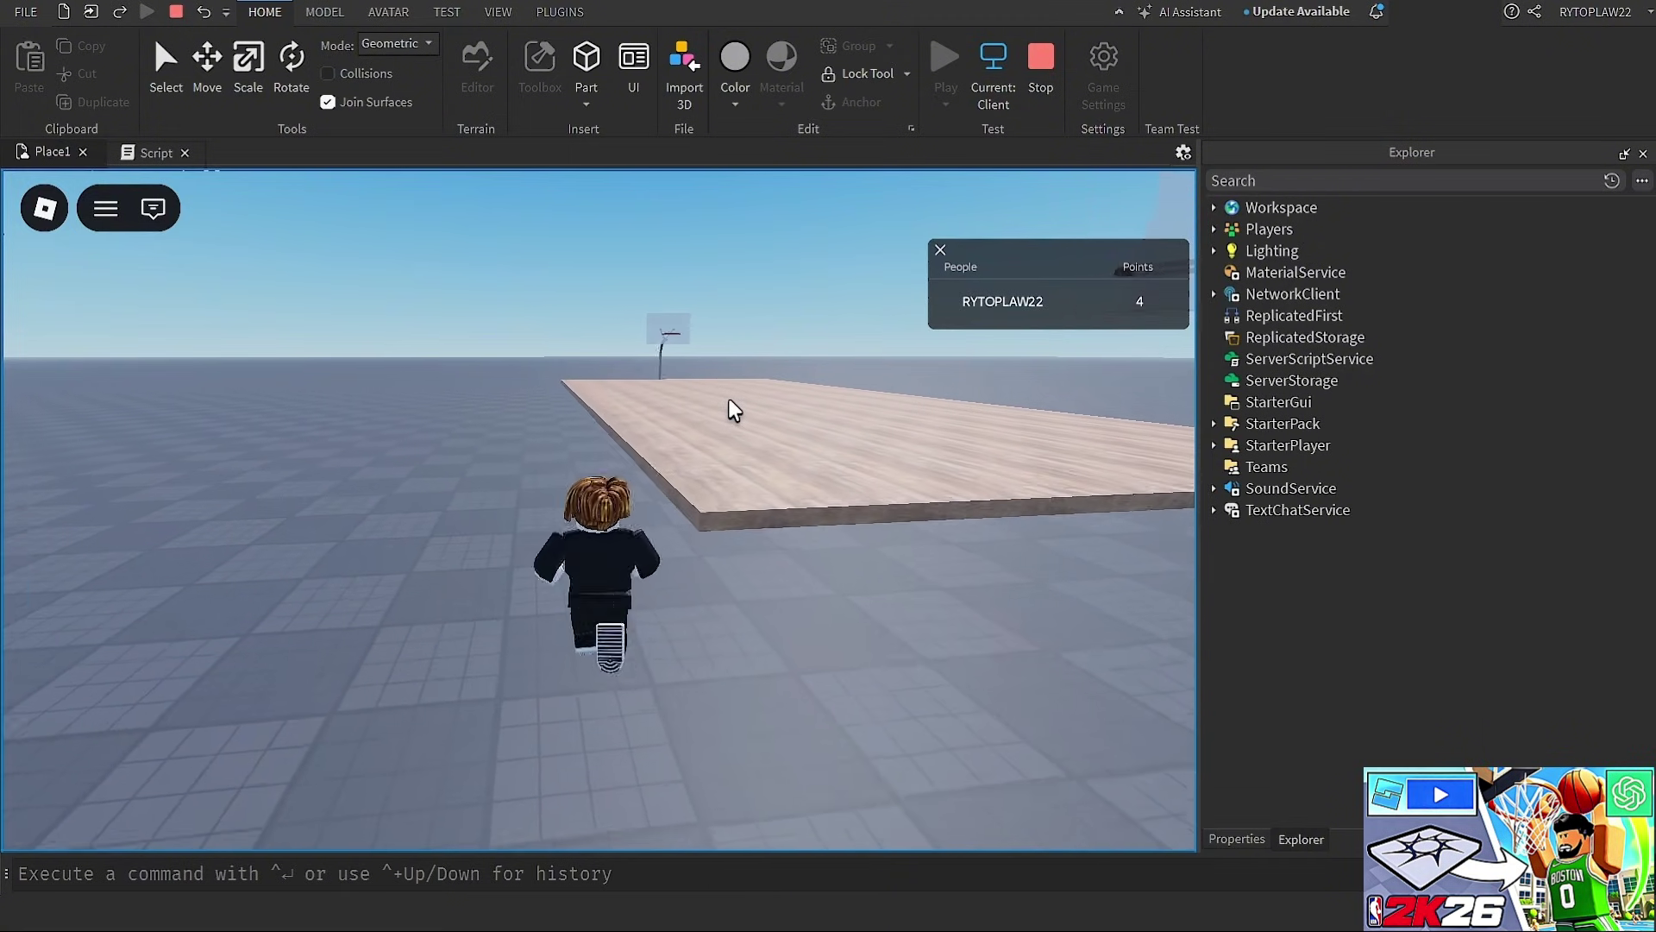
key(d)
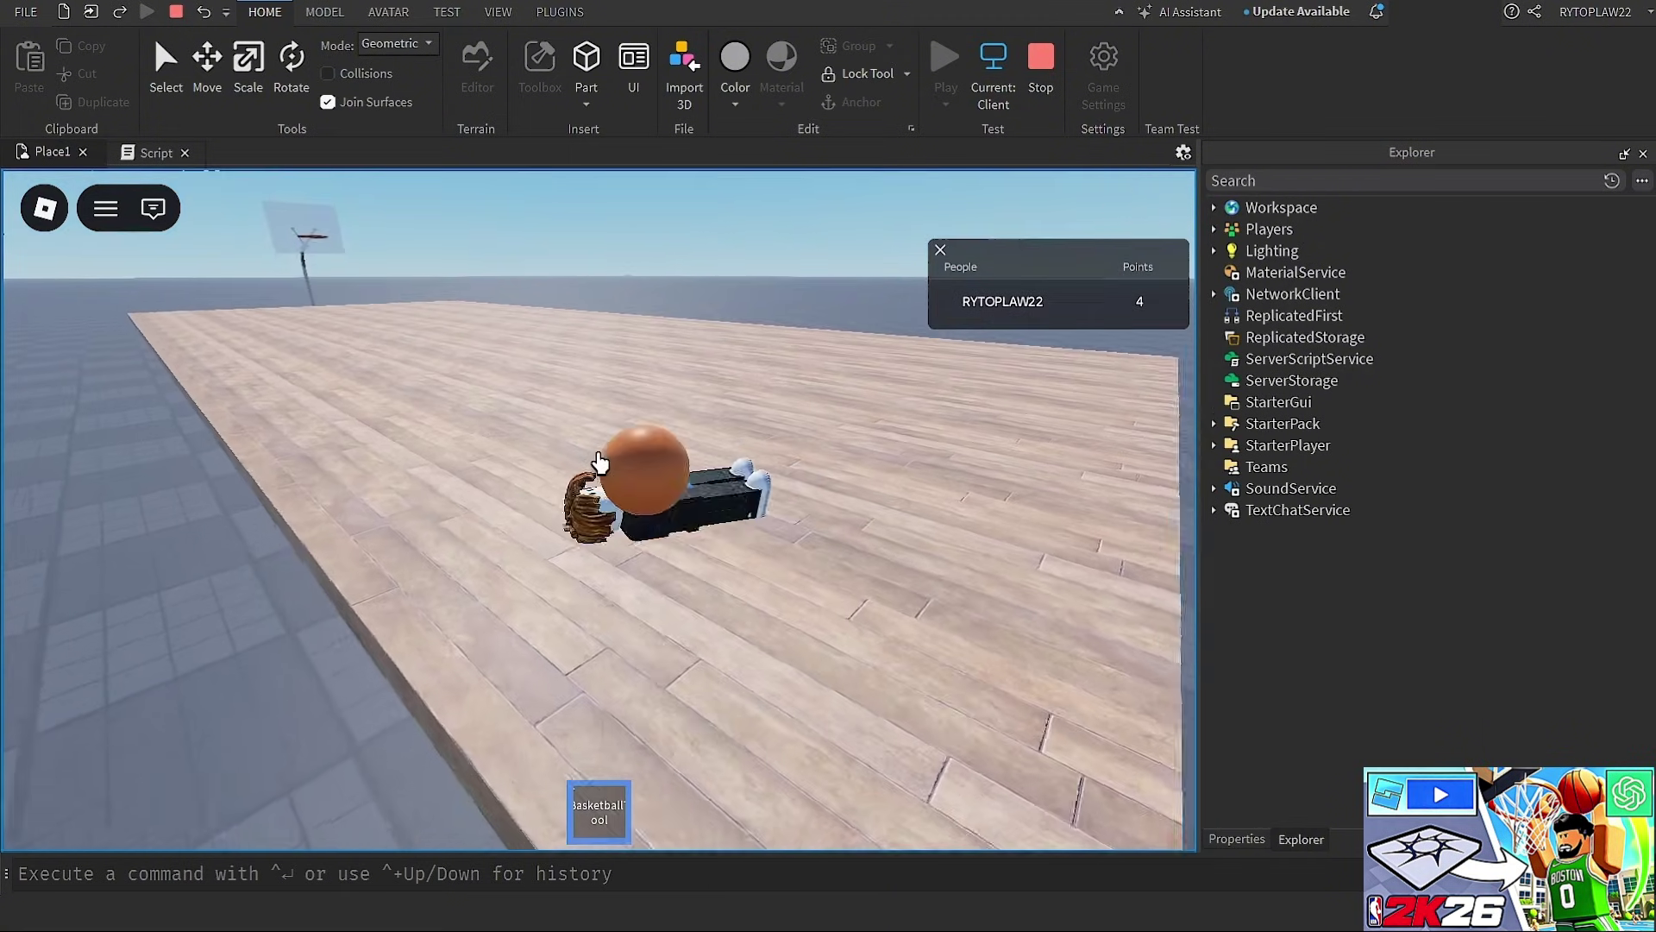
key(w)
click(599, 457)
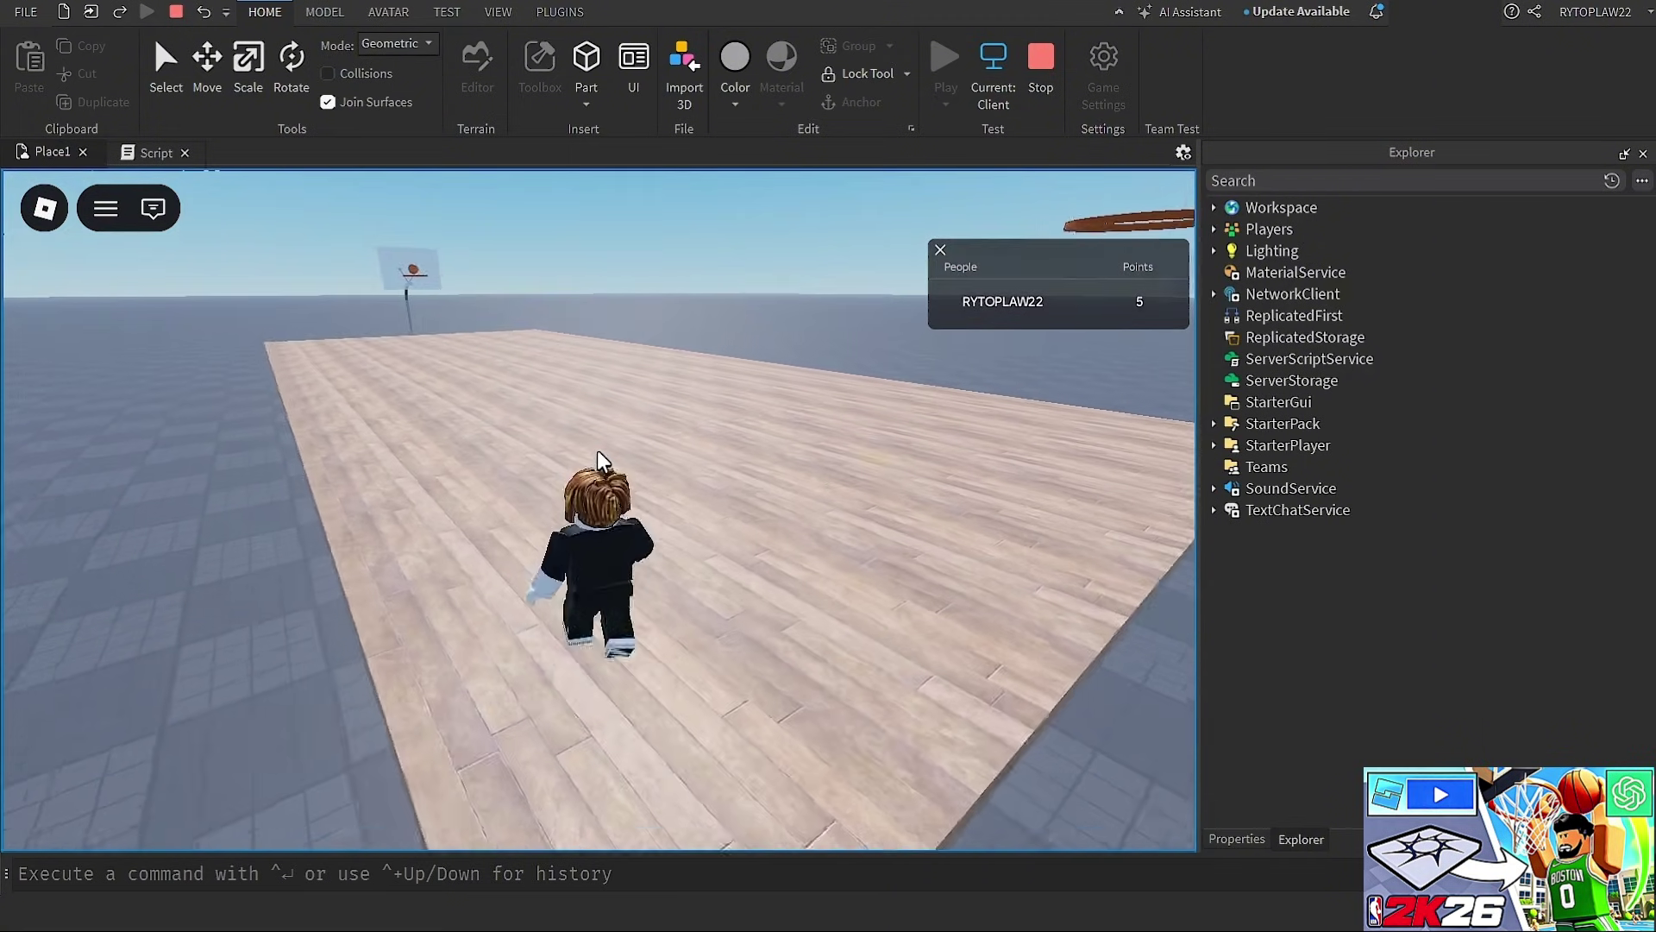
key(w)
right_drag(597, 450, 597, 451)
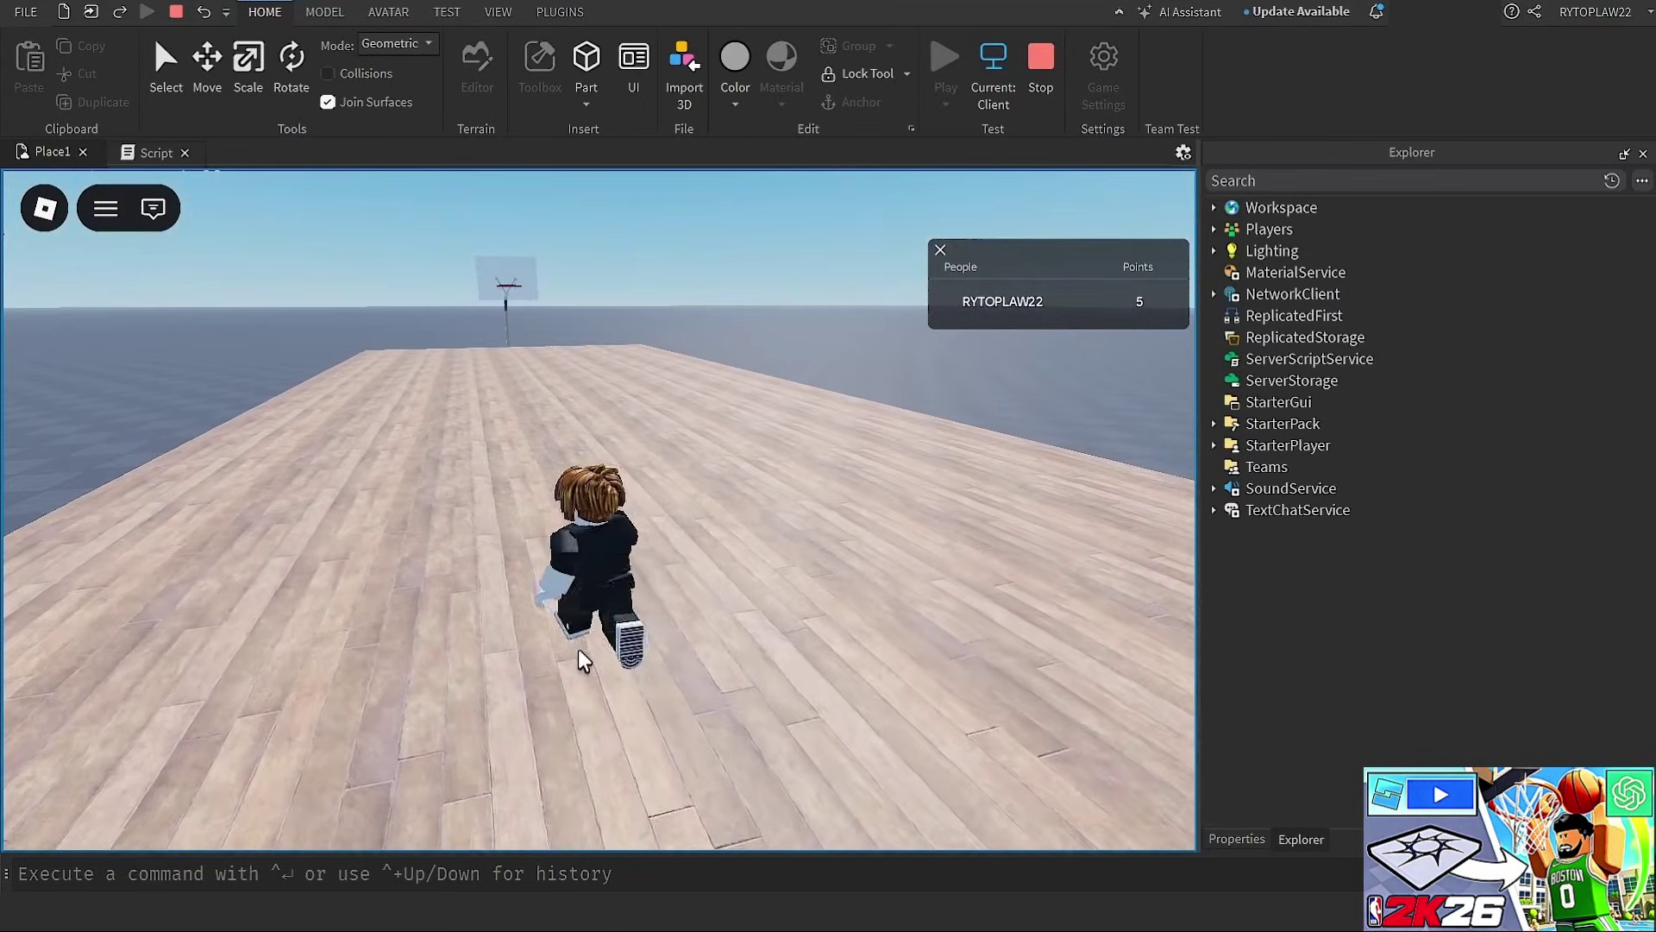
key(a)
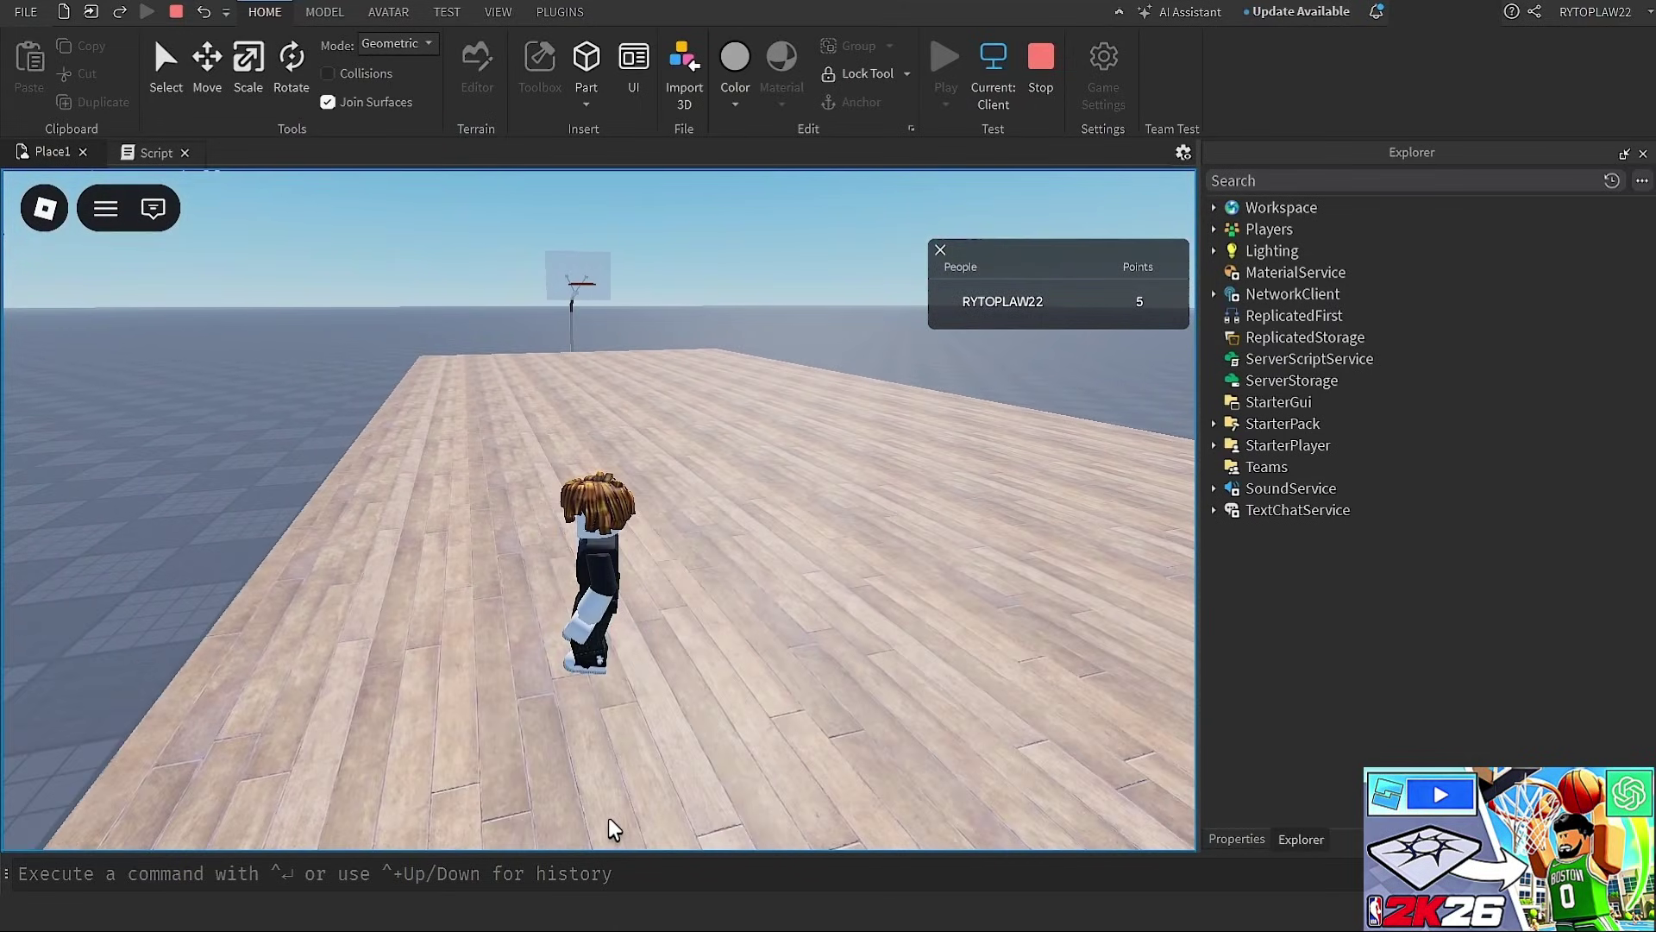